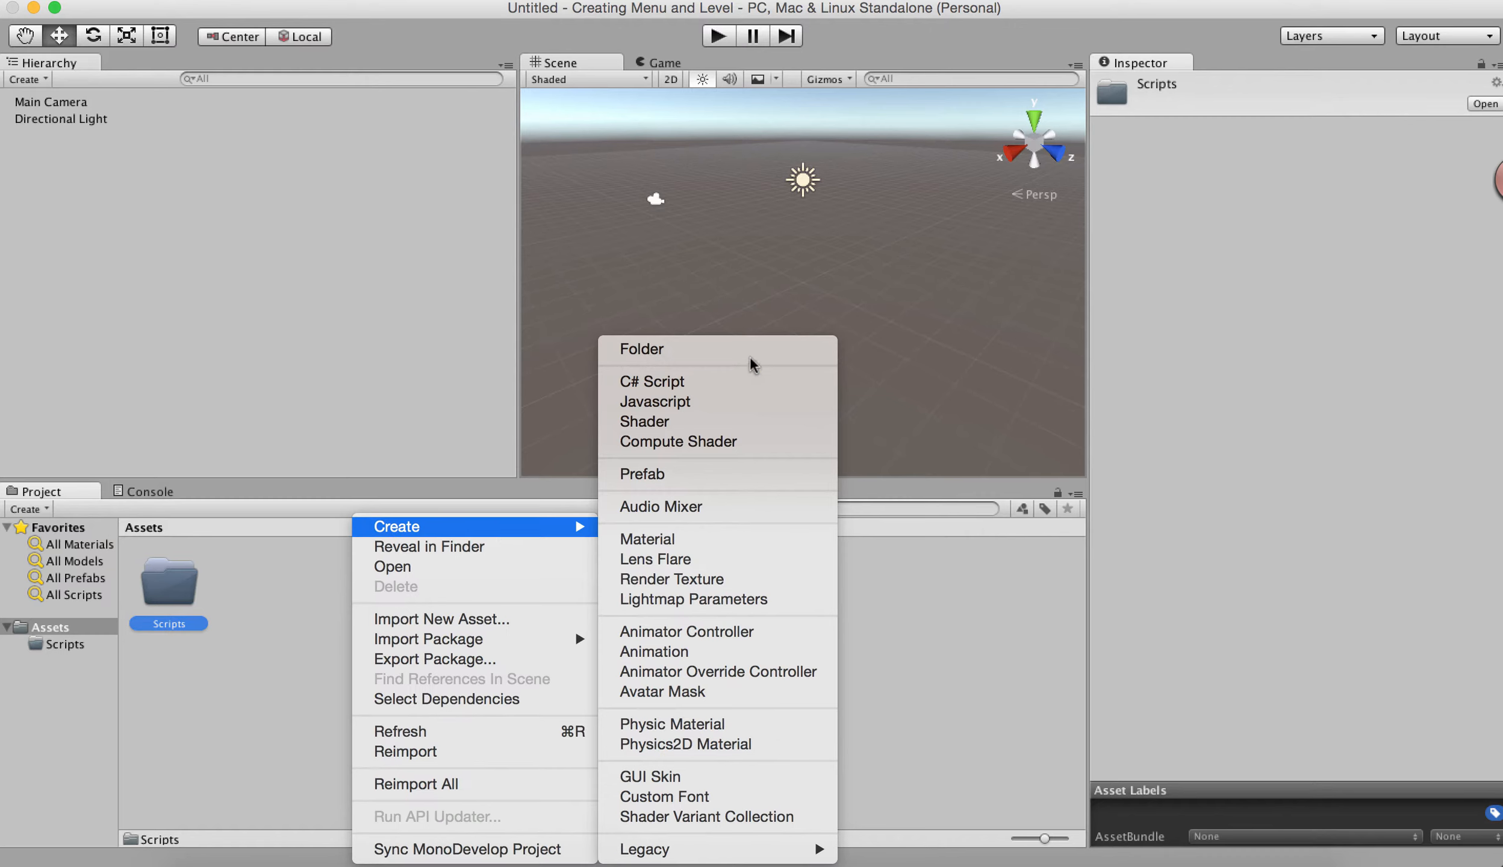
Create a folder named Scenes in the project's Assets and open it
{"action": "left_click", "coordinate": [752, 348]}
{"action": "type", "text": "S"}
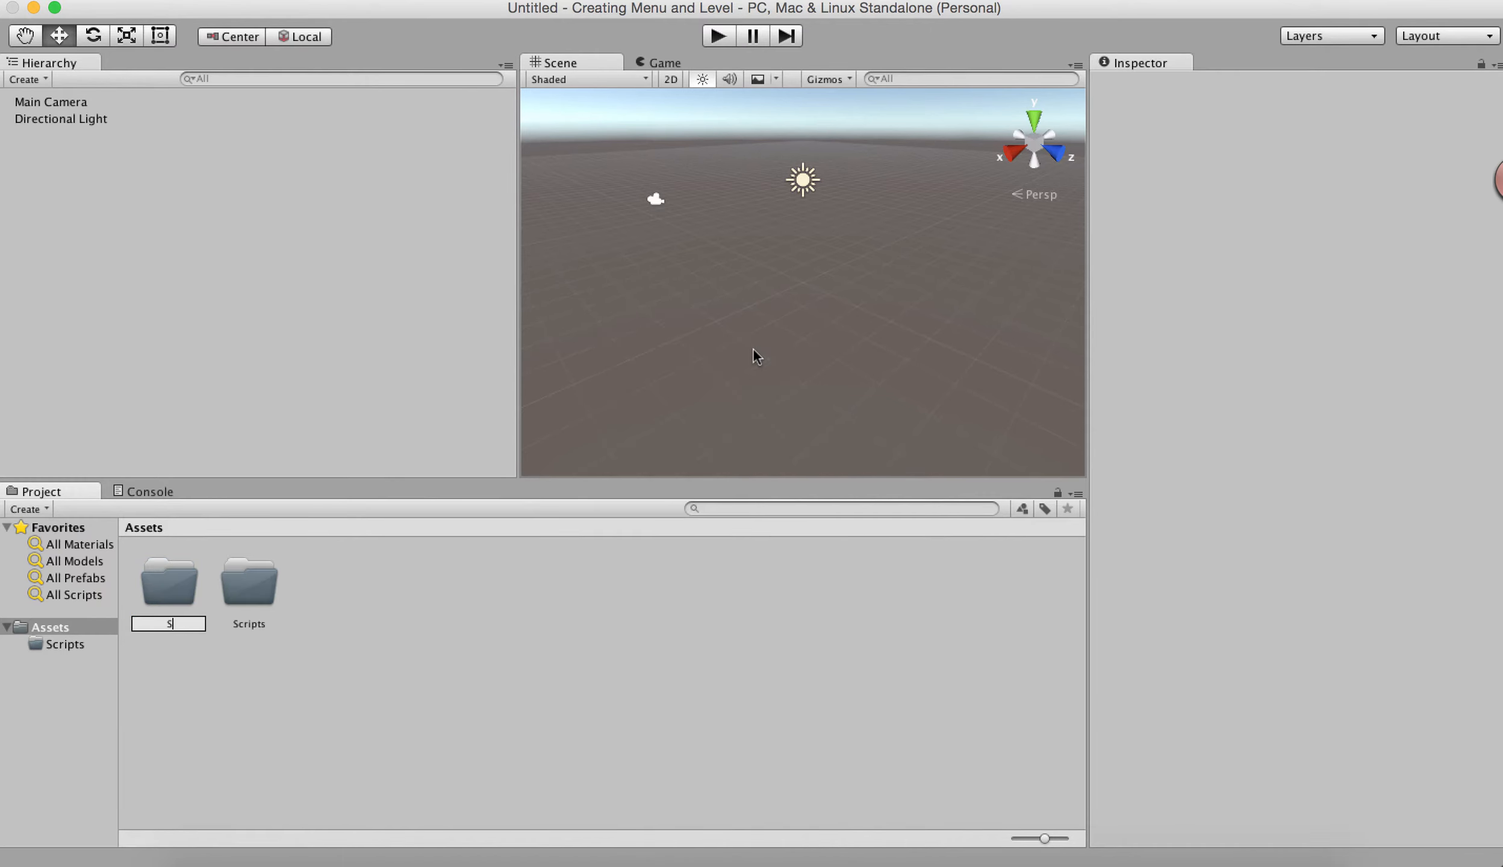
{"action": "type", "text": "enecenes"}
{"action": "key", "text": "Return"}
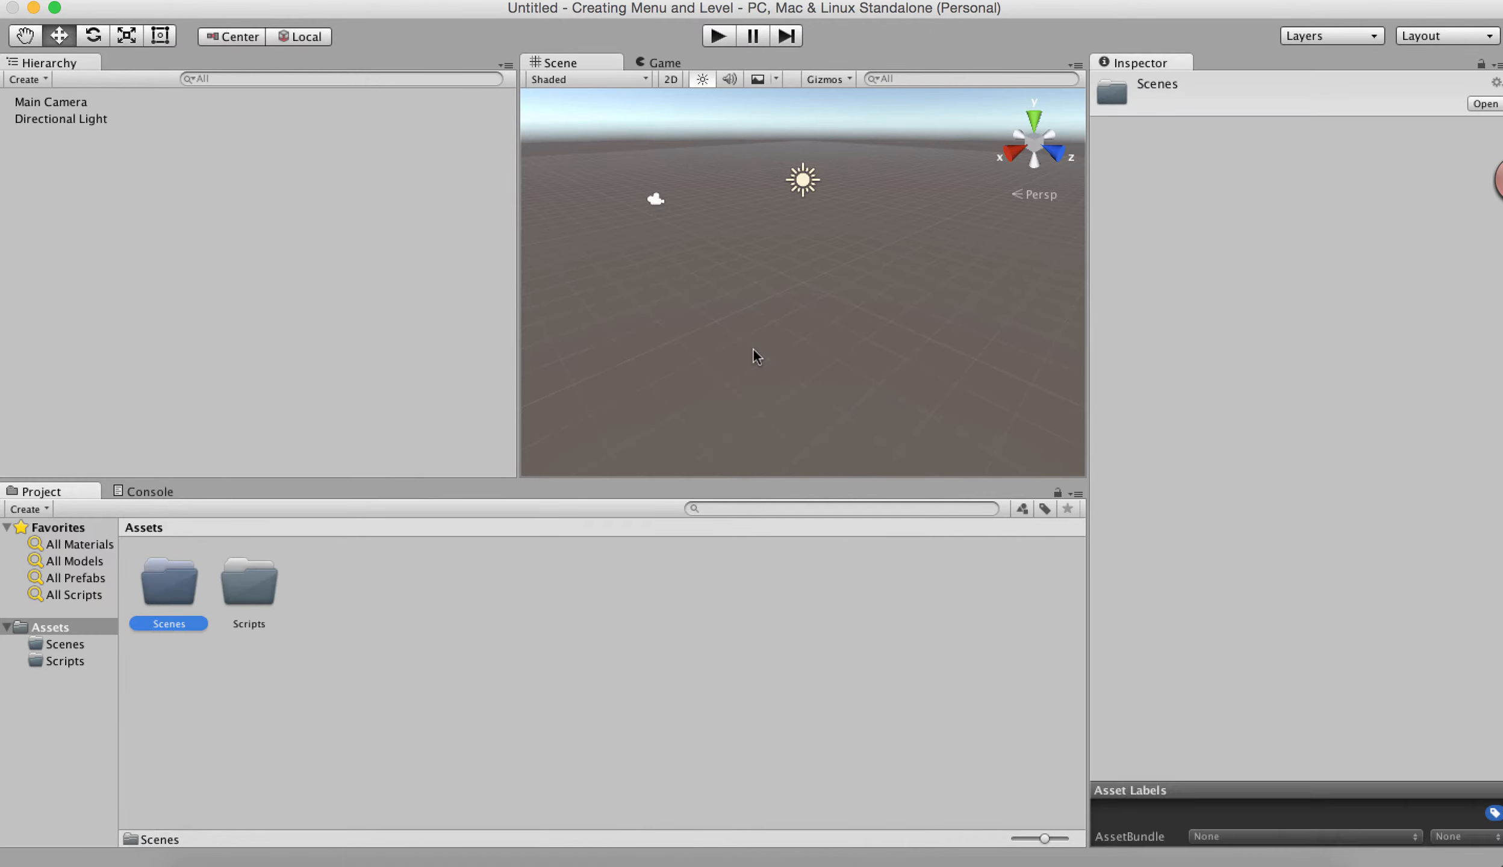
{"action": "double_click", "coordinate": [162, 592]}
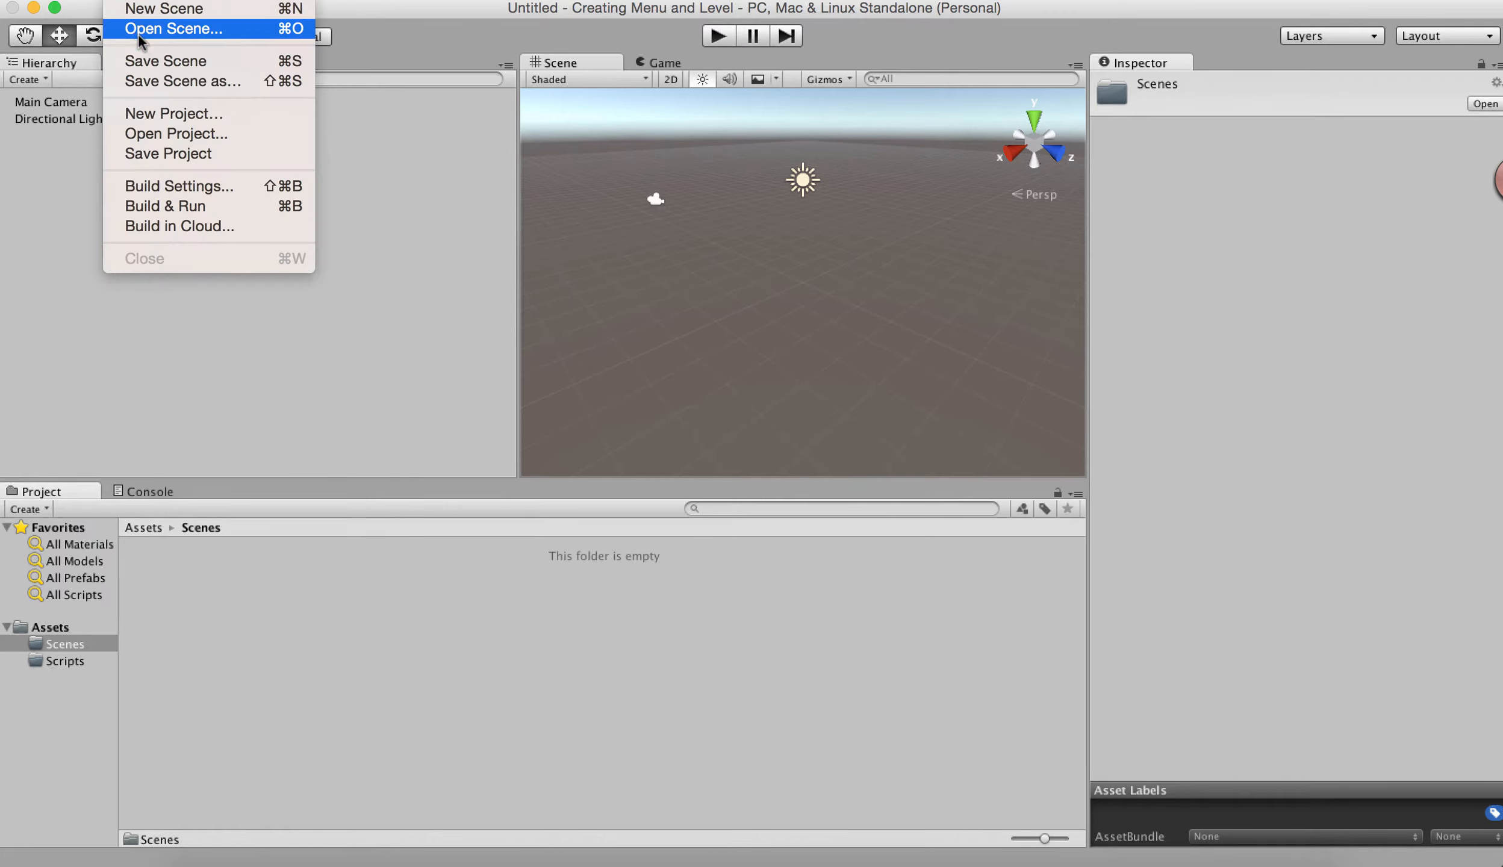
Save the current scene as Level 1 inside the Scenes folder
{"action": "left_click", "coordinate": [141, 61]}
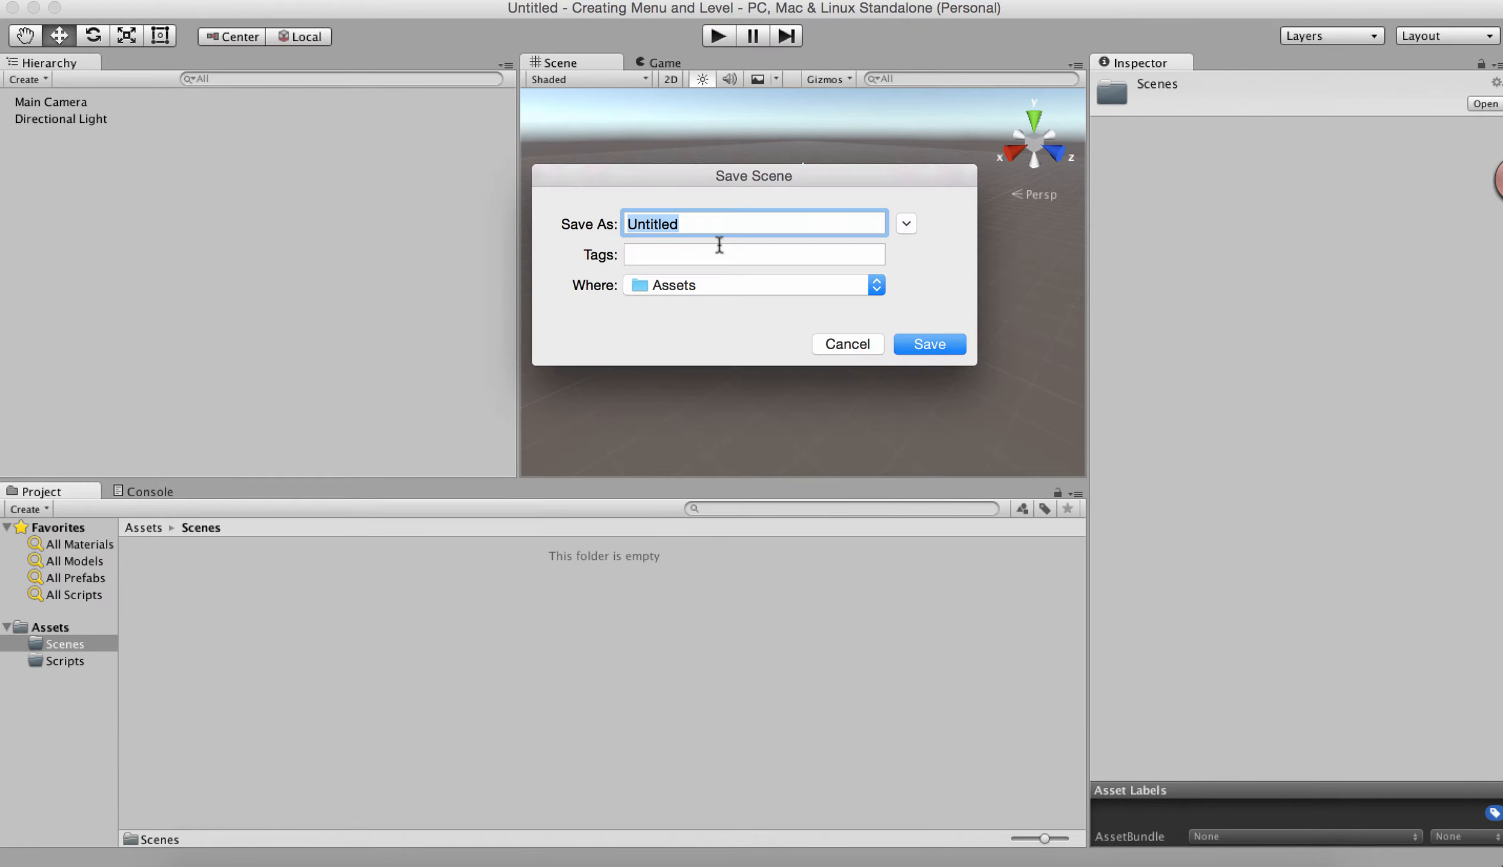
{"action": "left_click", "coordinate": [694, 290]}
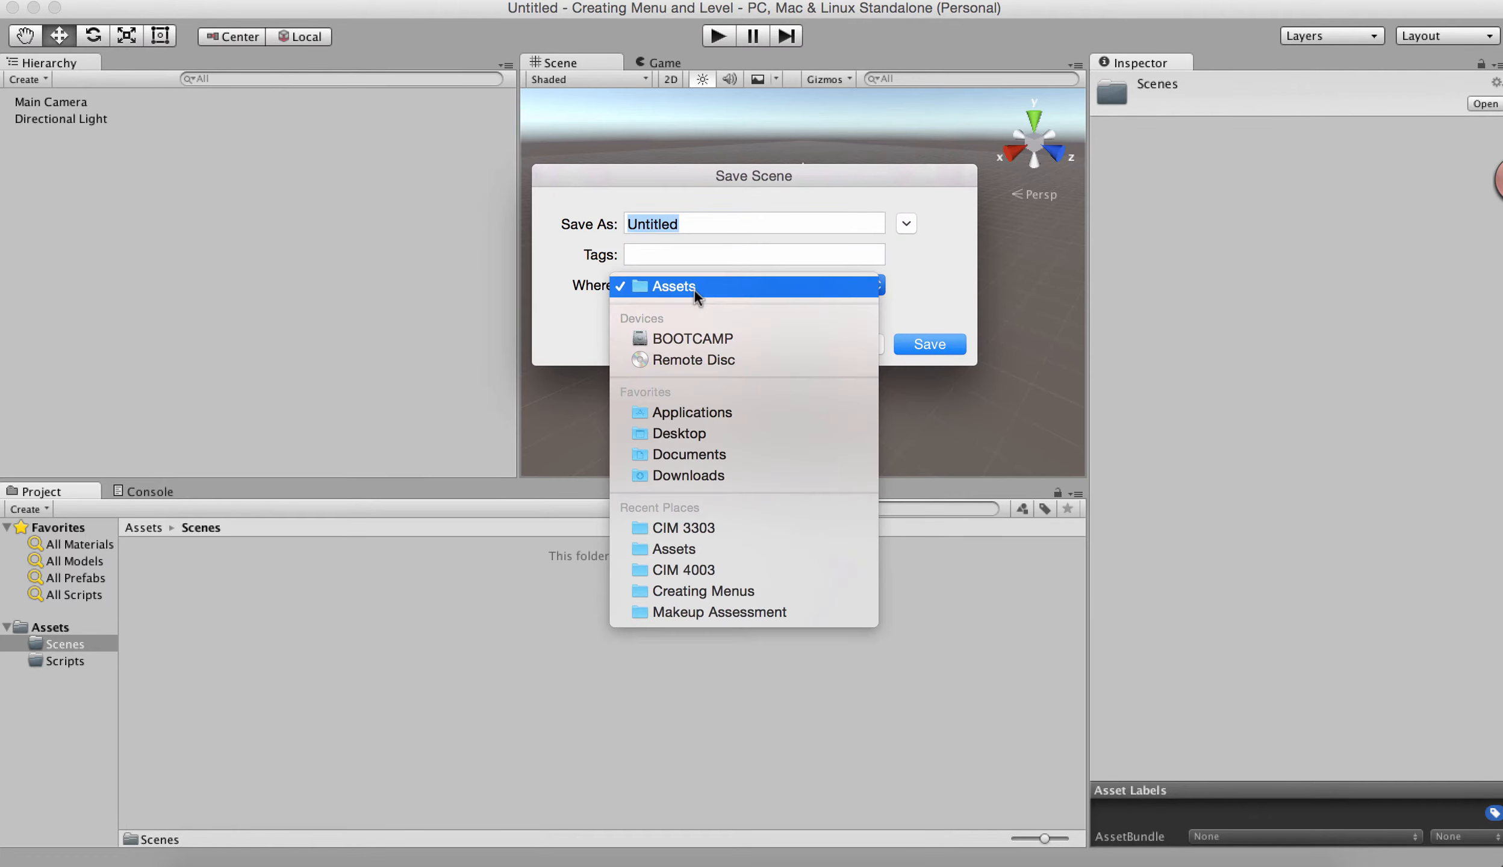
{"action": "left_click", "coordinate": [694, 291]}
{"action": "left_click", "coordinate": [907, 223]}
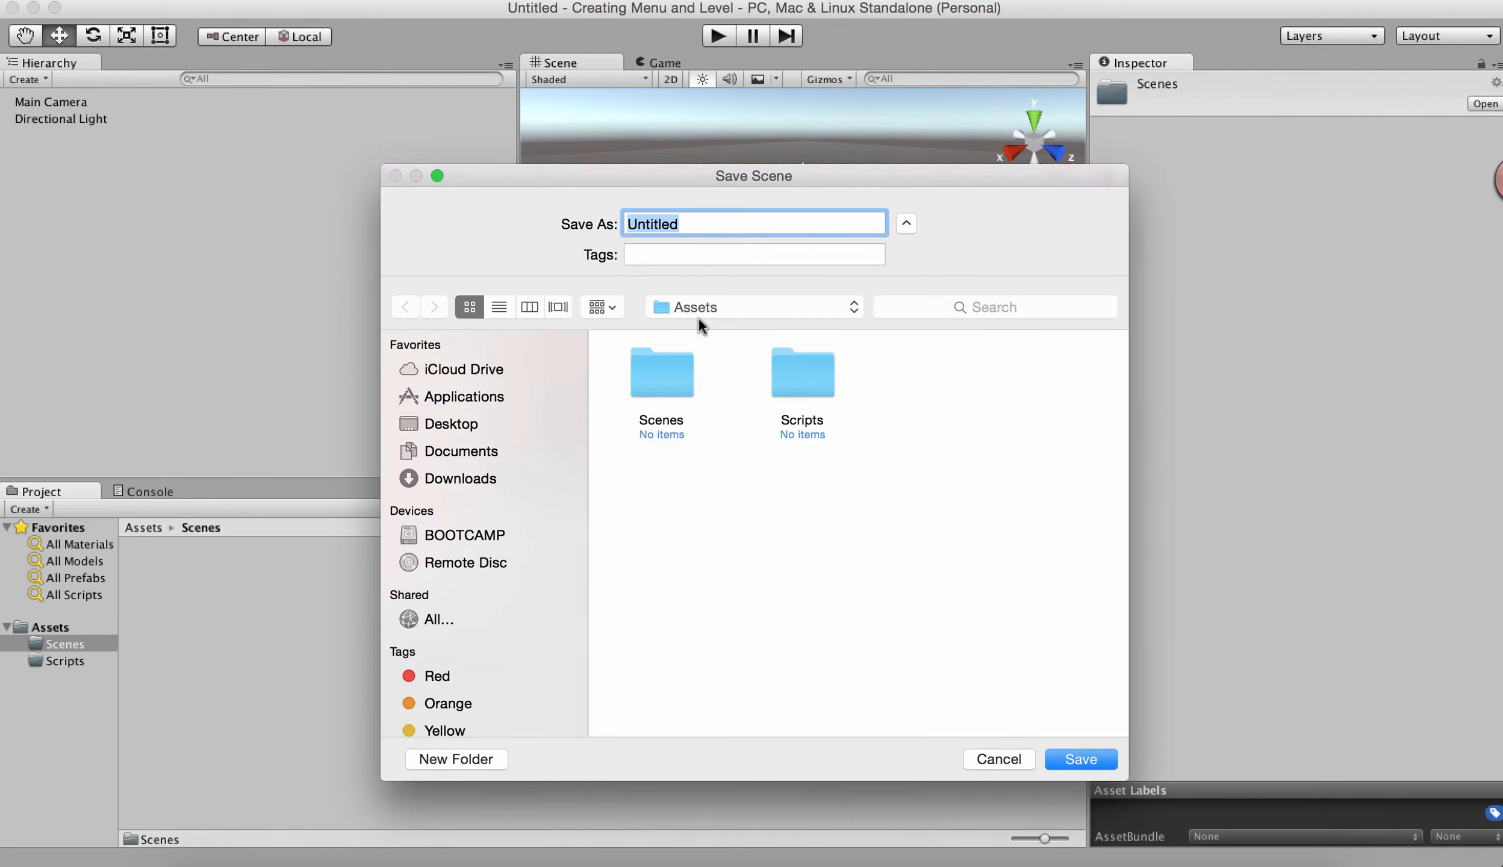
{"action": "double_click", "coordinate": [665, 362]}
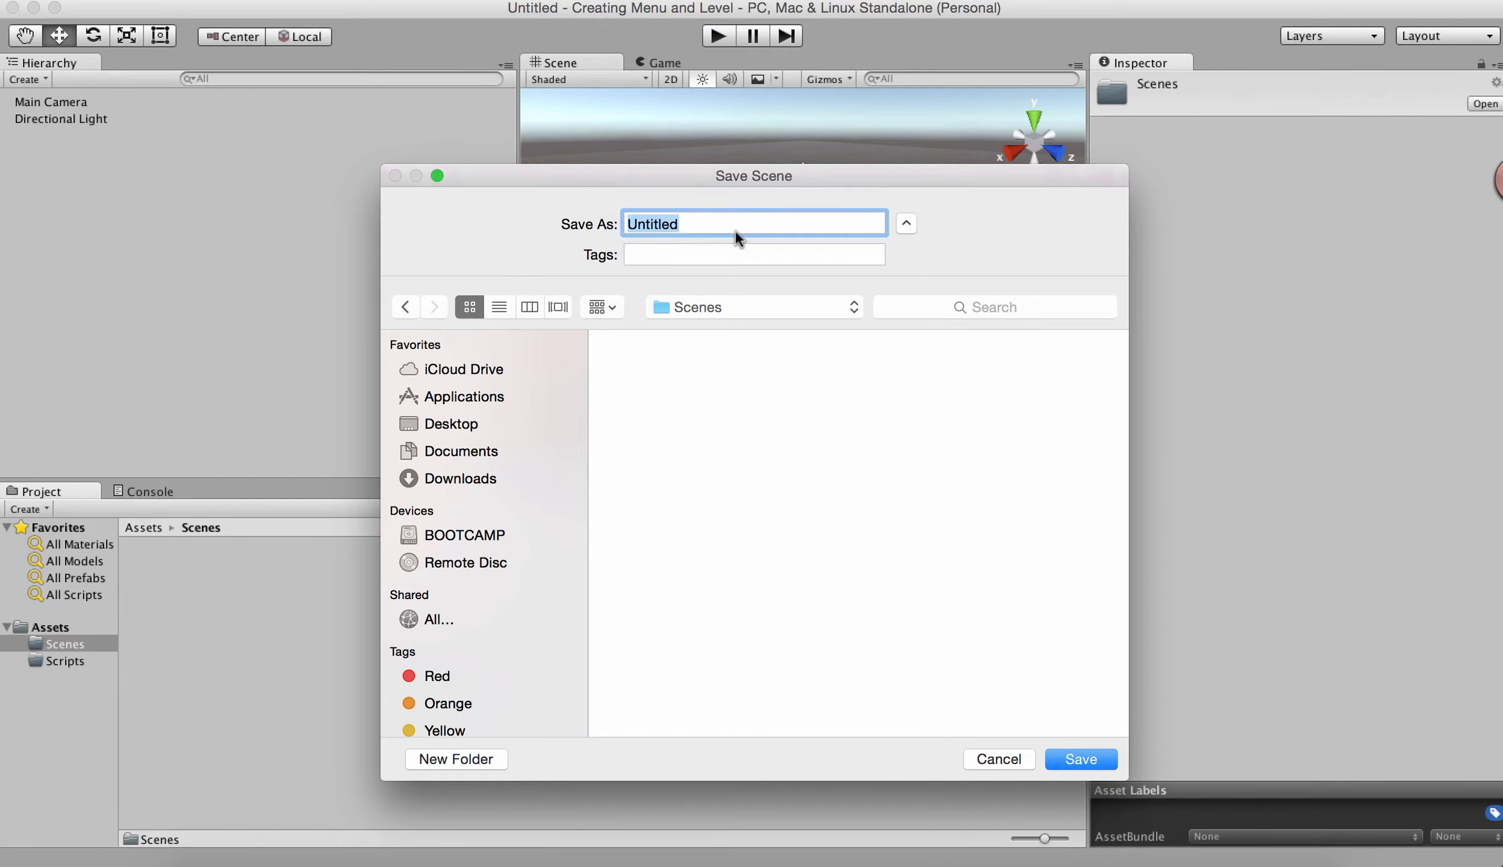
{"action": "type", "text": "Level 1"}
{"action": "key", "text": "Return"}
Create a new scene and save it as MainMenu in the Scenes folder
{"action": "left_click", "coordinate": [117, 1]}
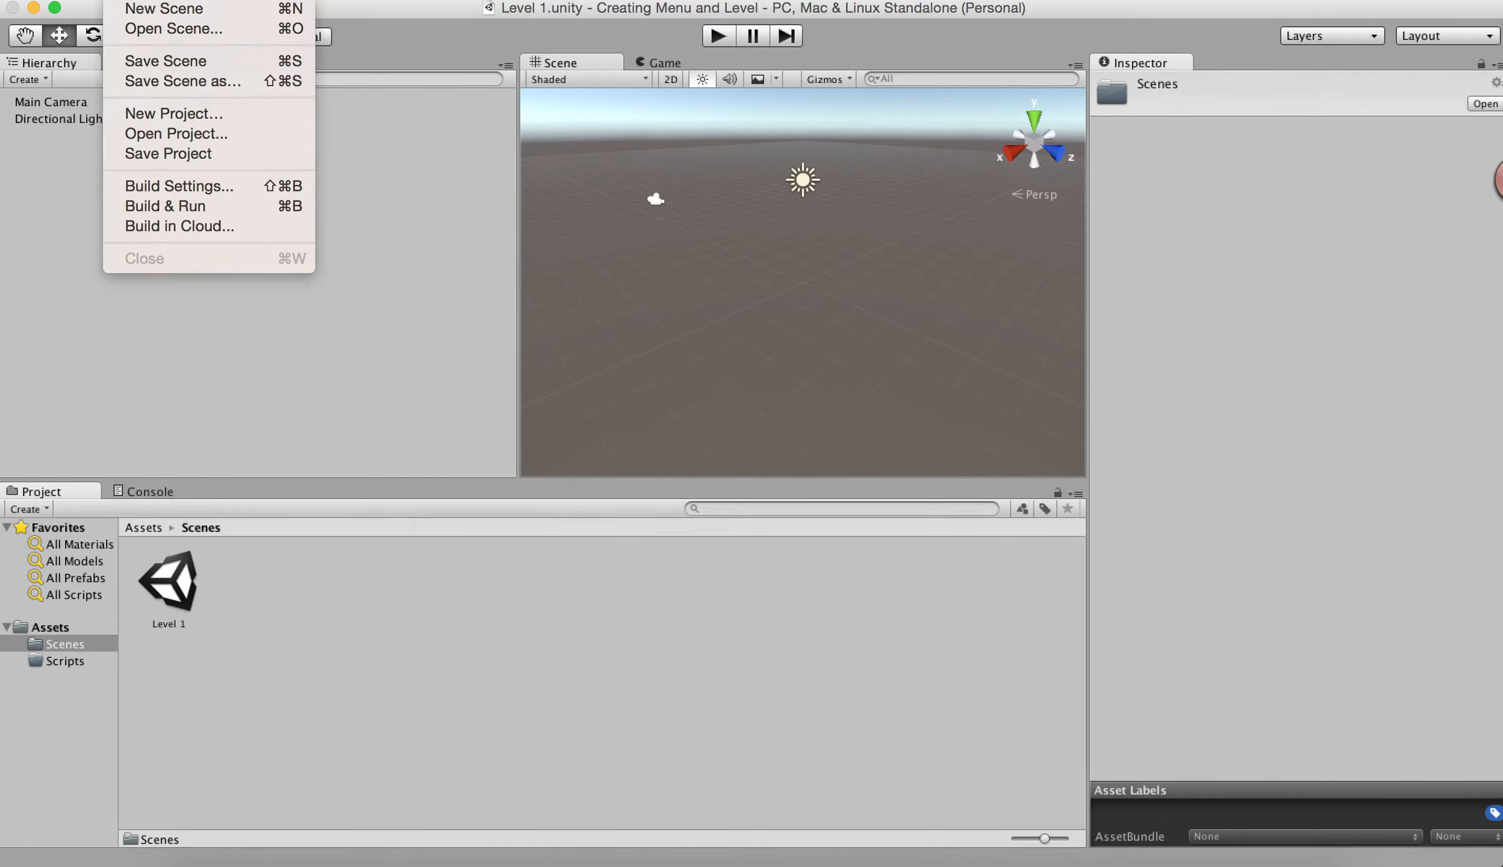
{"action": "left_click", "coordinate": [158, 10]}
{"action": "left_click", "coordinate": [117, 1]}
{"action": "left_click", "coordinate": [152, 60]}
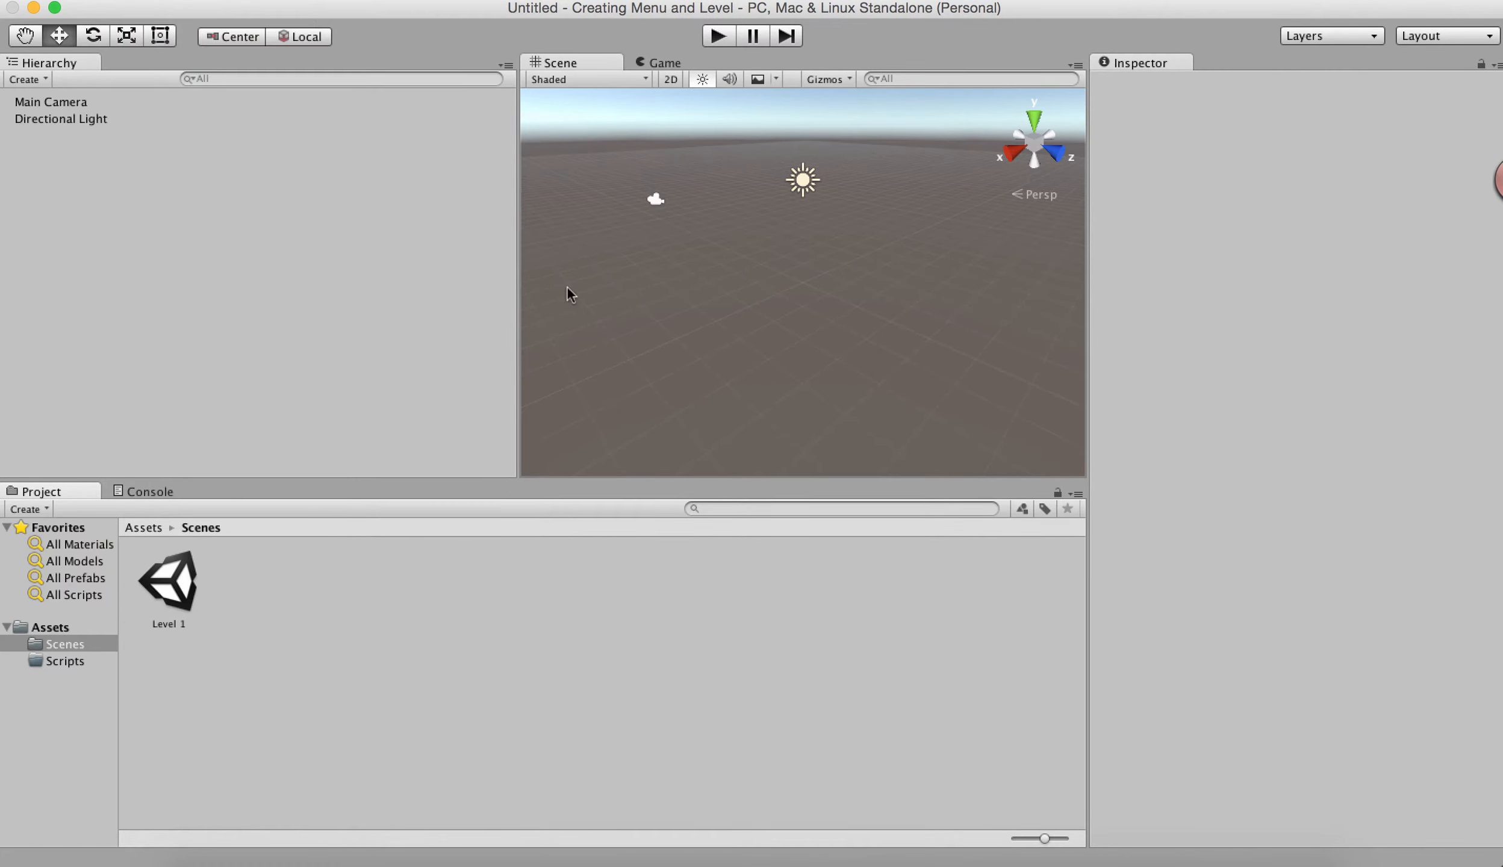
{"action": "left_click", "coordinate": [962, 249]}
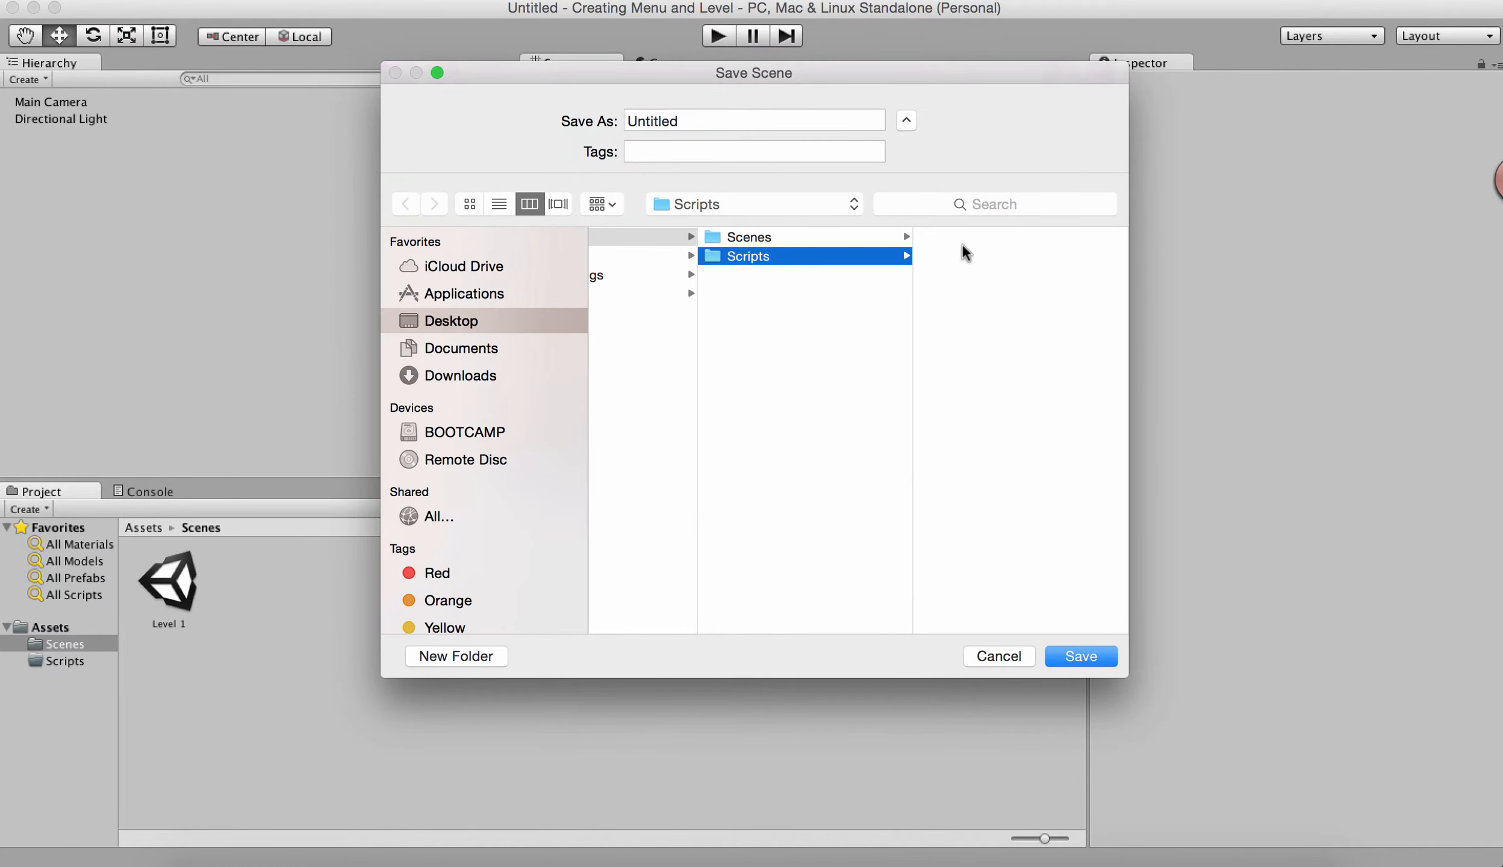
{"action": "left_click", "coordinate": [757, 243]}
{"action": "double_click", "coordinate": [721, 121]}
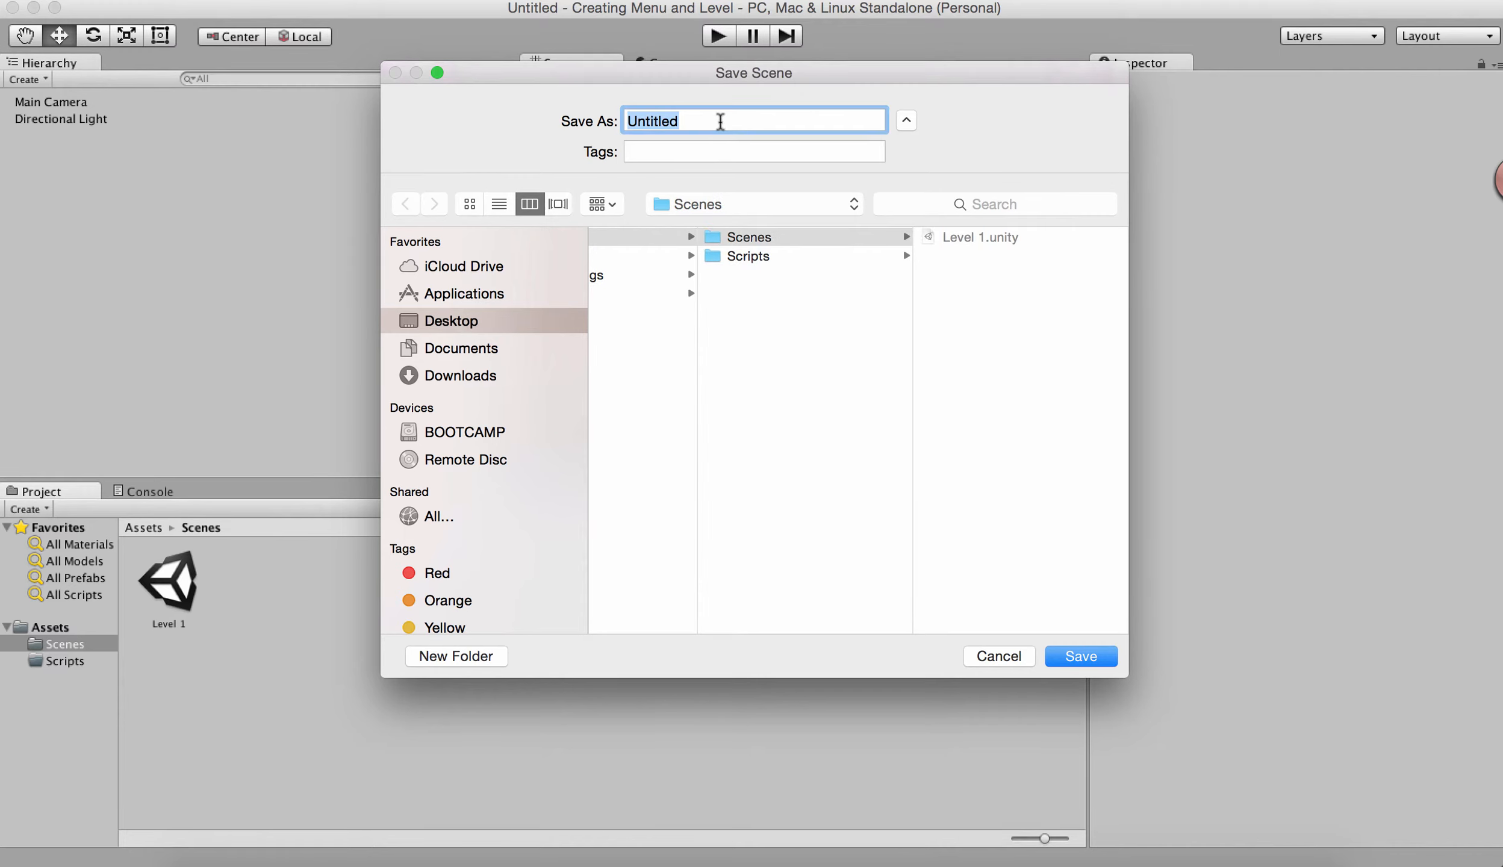
{"action": "type", "text": "MainMenu"}
{"action": "key", "text": "Return"}
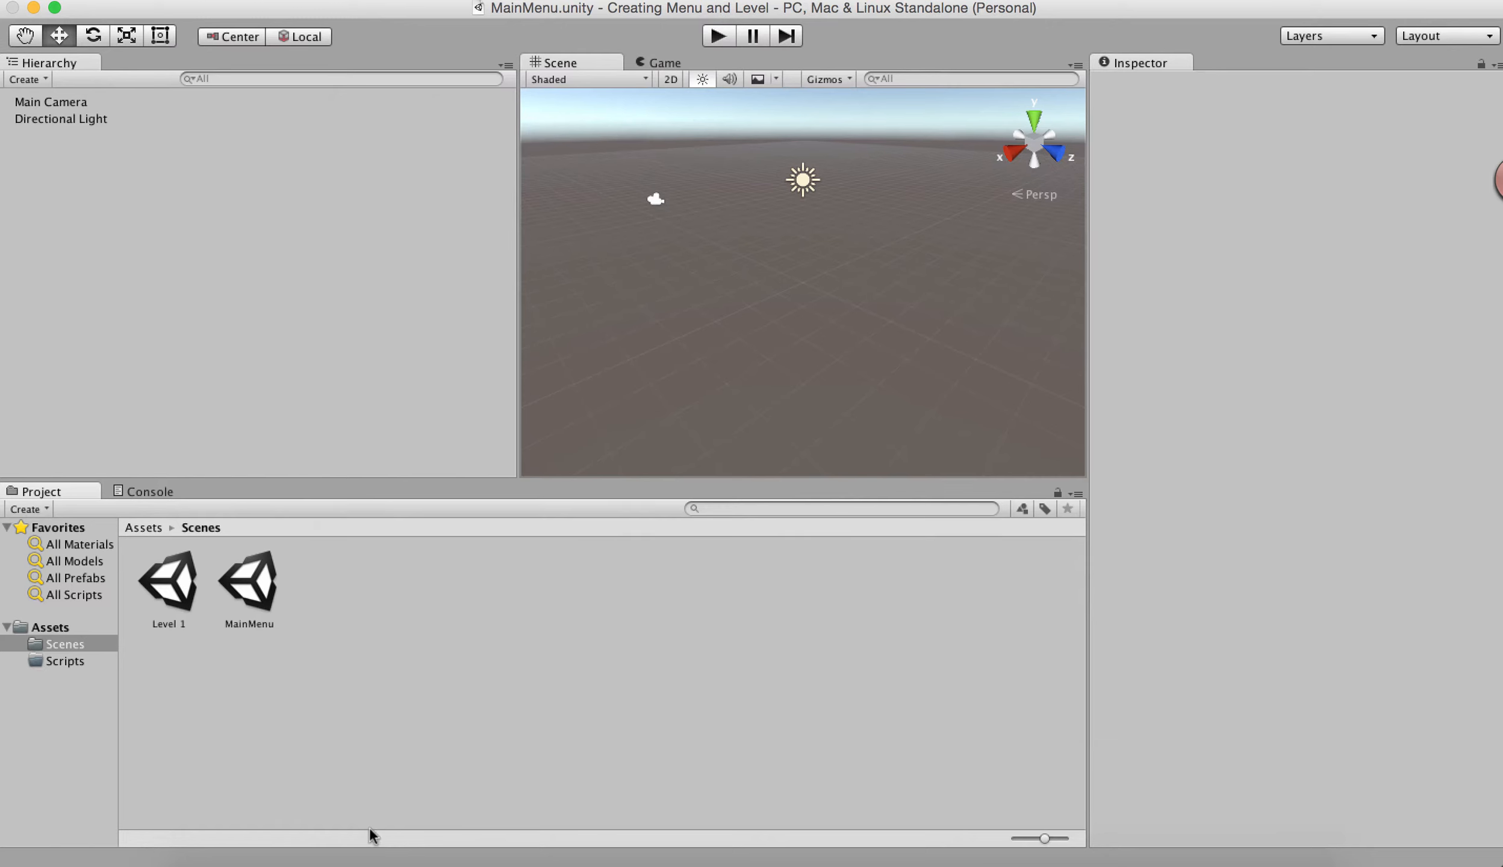
Add the MainMenu scene and the Level 1 scene, in that order, to the scenes in the build settings
{"action": "left_click", "coordinate": [123, 0]}
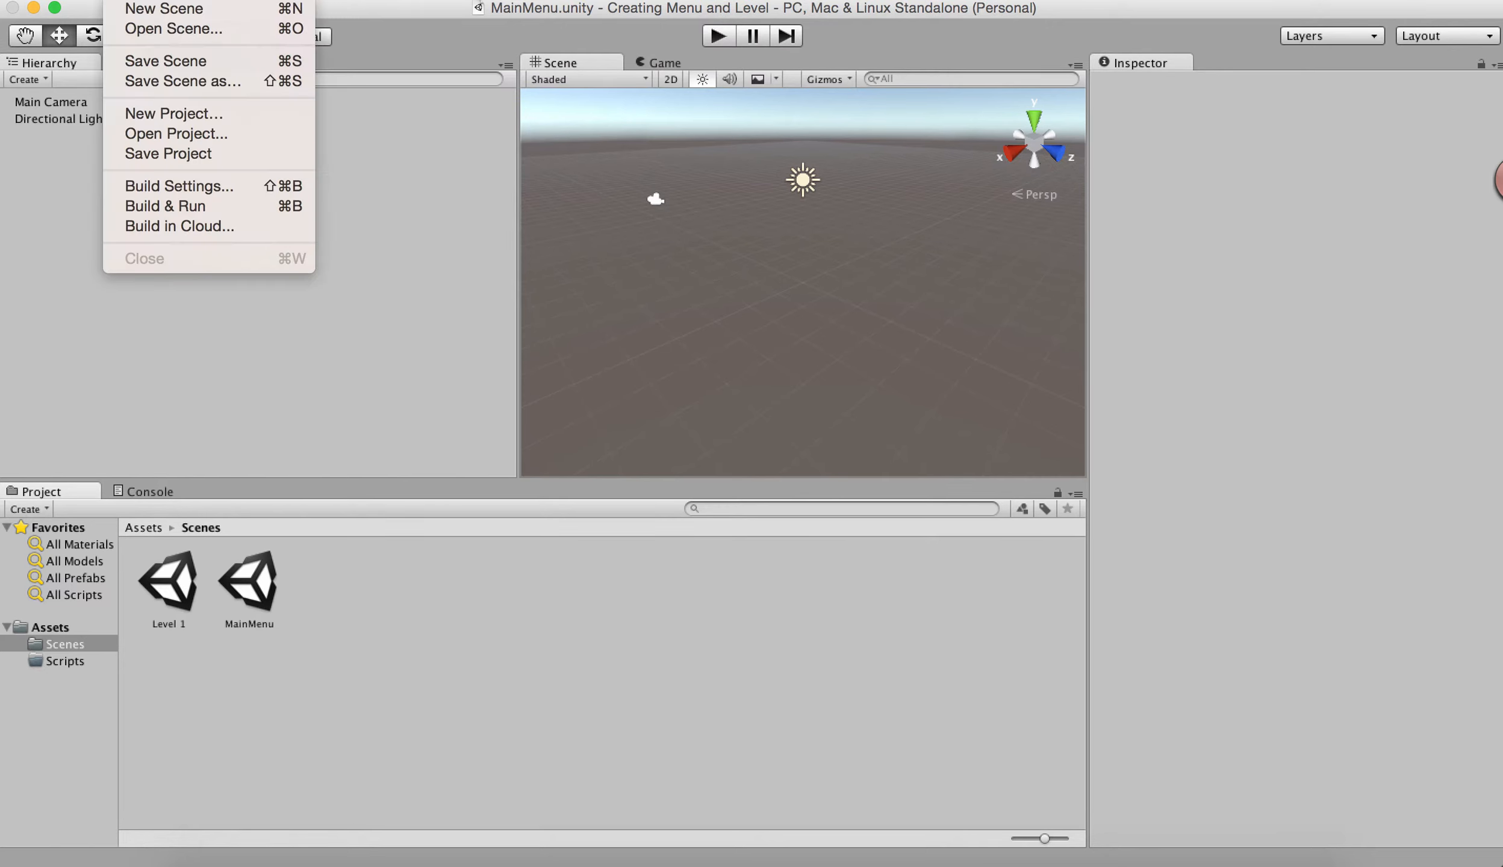
{"action": "left_click", "coordinate": [164, 181]}
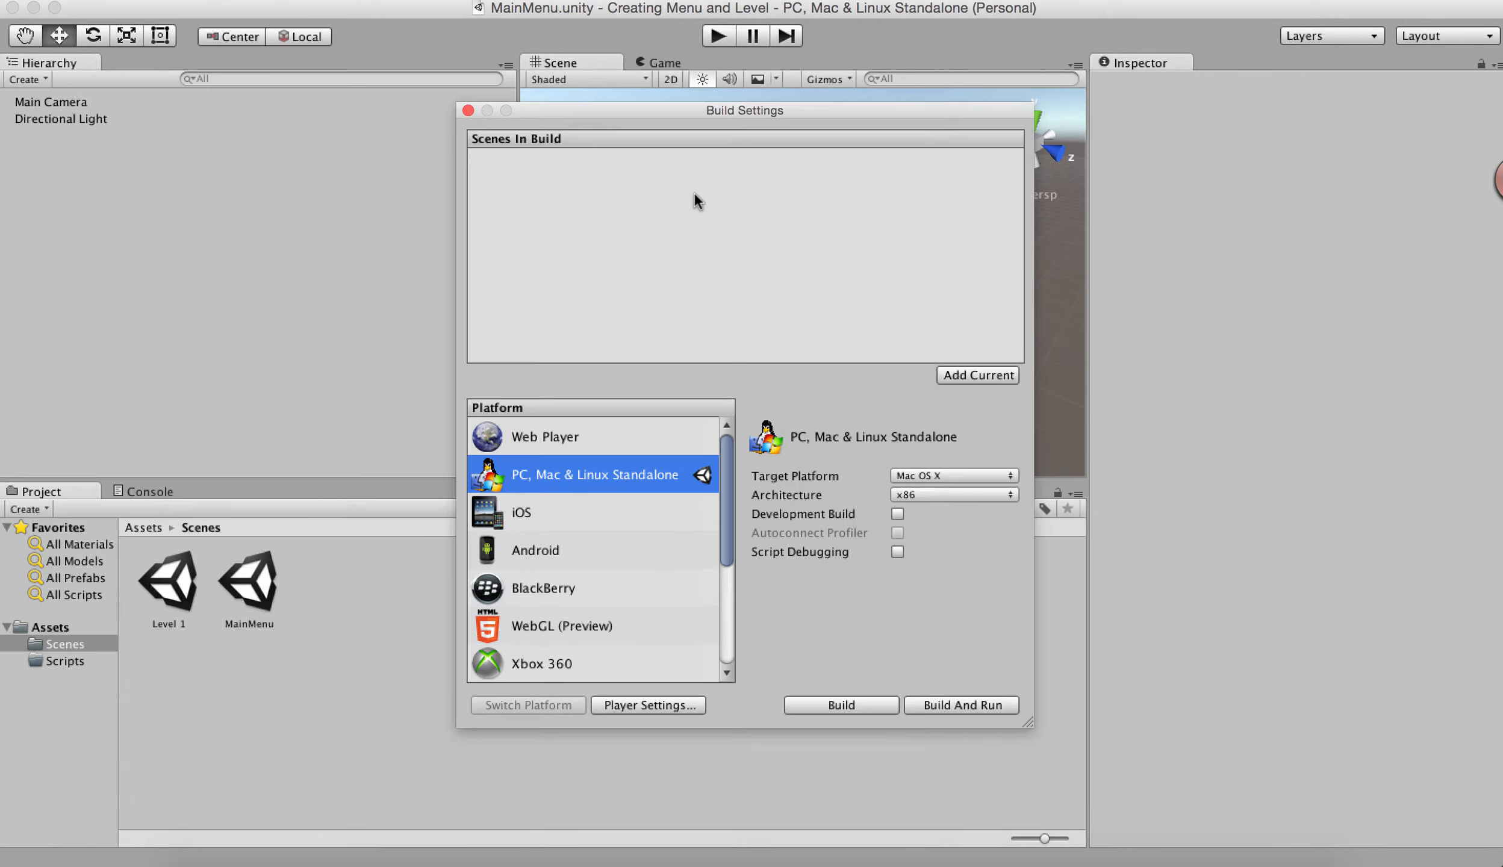
{"action": "left_click_drag", "start_coordinate": [665, 107], "coordinate": [1000, 165]}
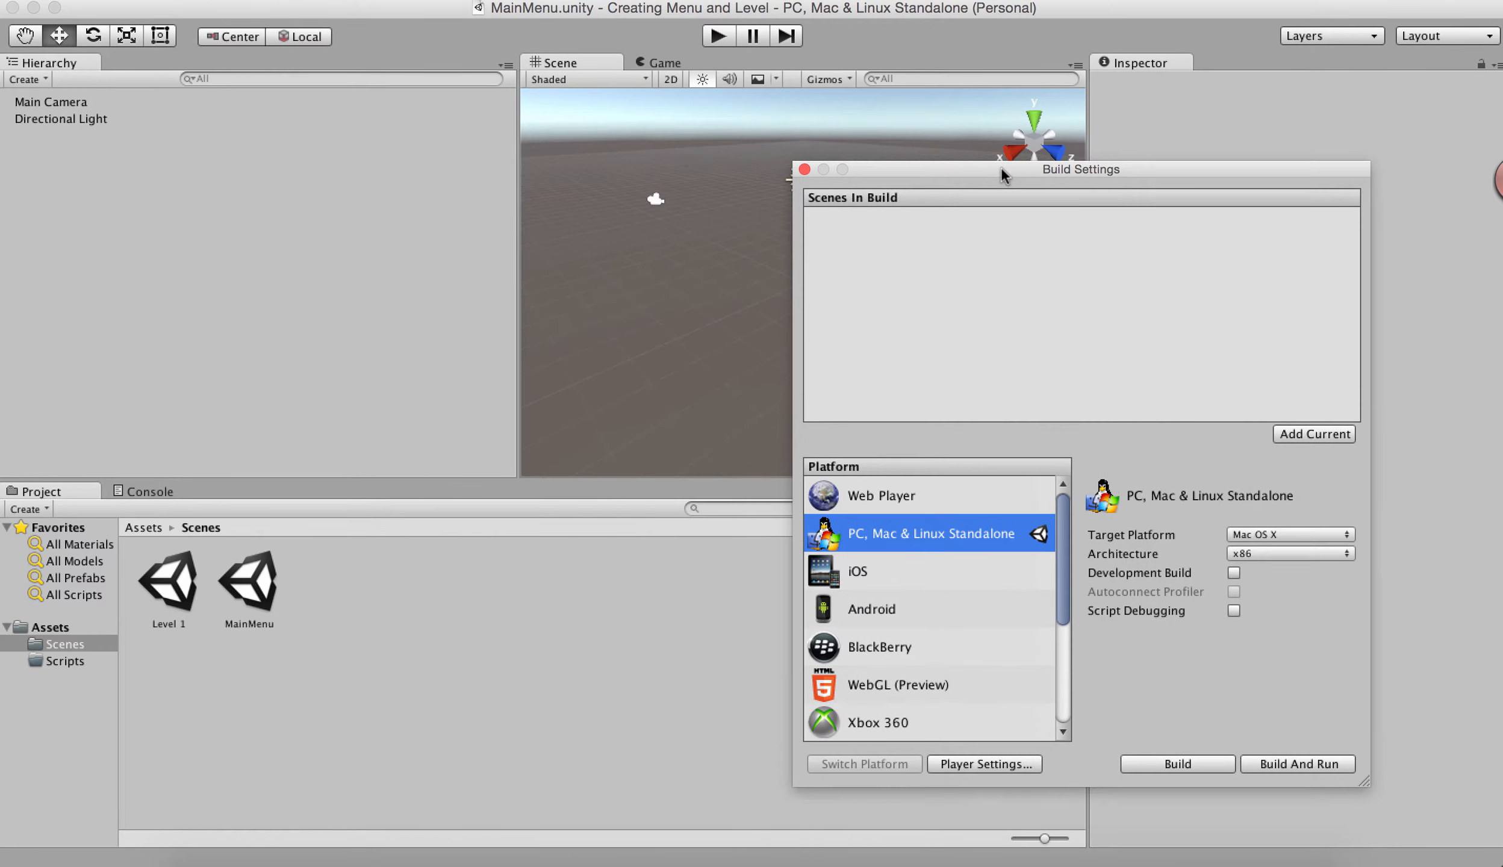
{"action": "left_click_drag", "start_coordinate": [247, 602], "coordinate": [1107, 309]}
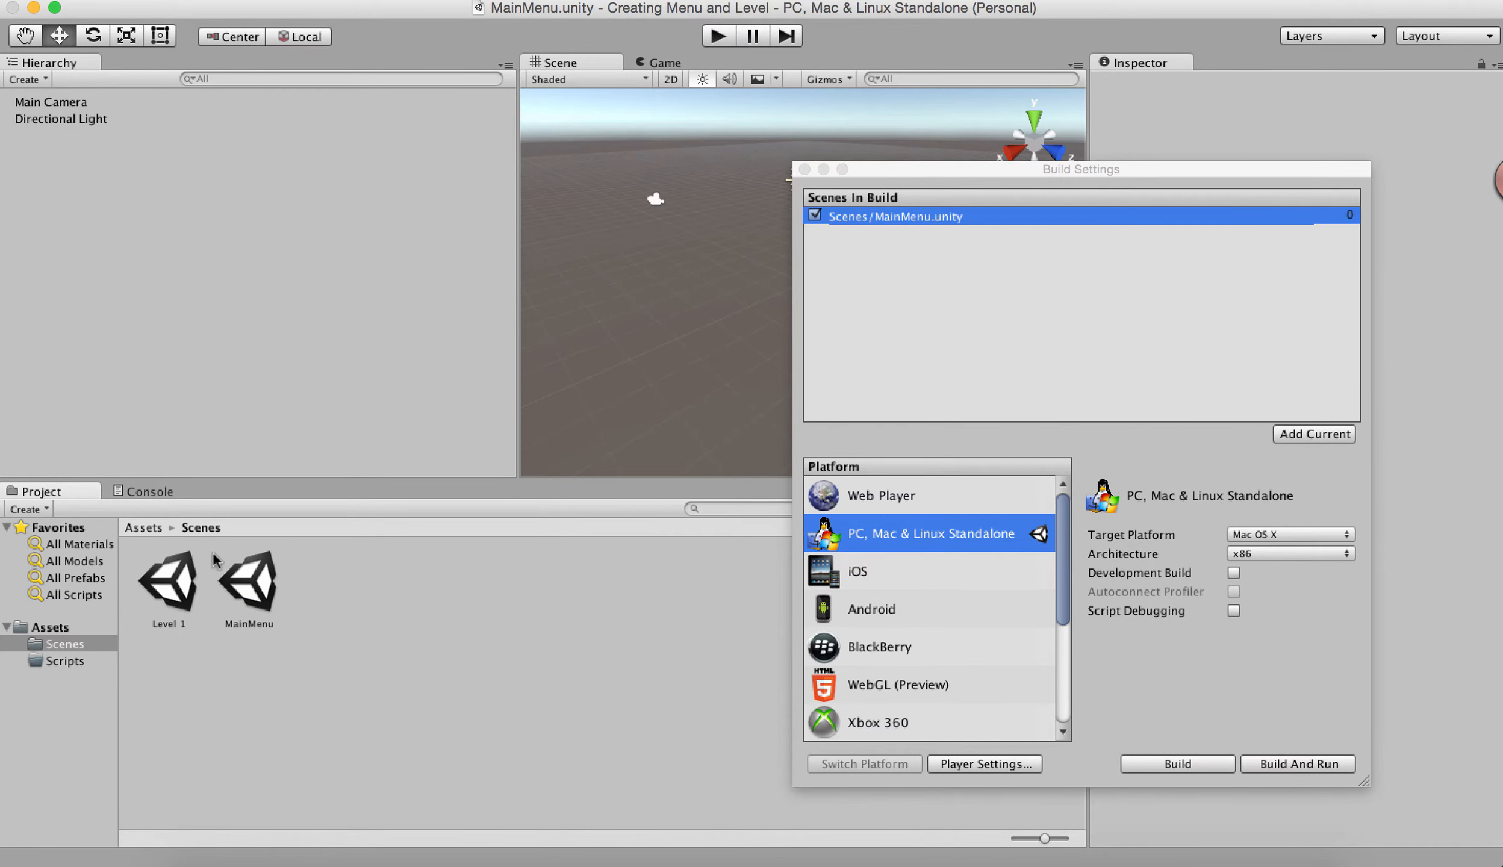
{"action": "left_click_drag", "start_coordinate": [173, 578], "coordinate": [832, 375]}
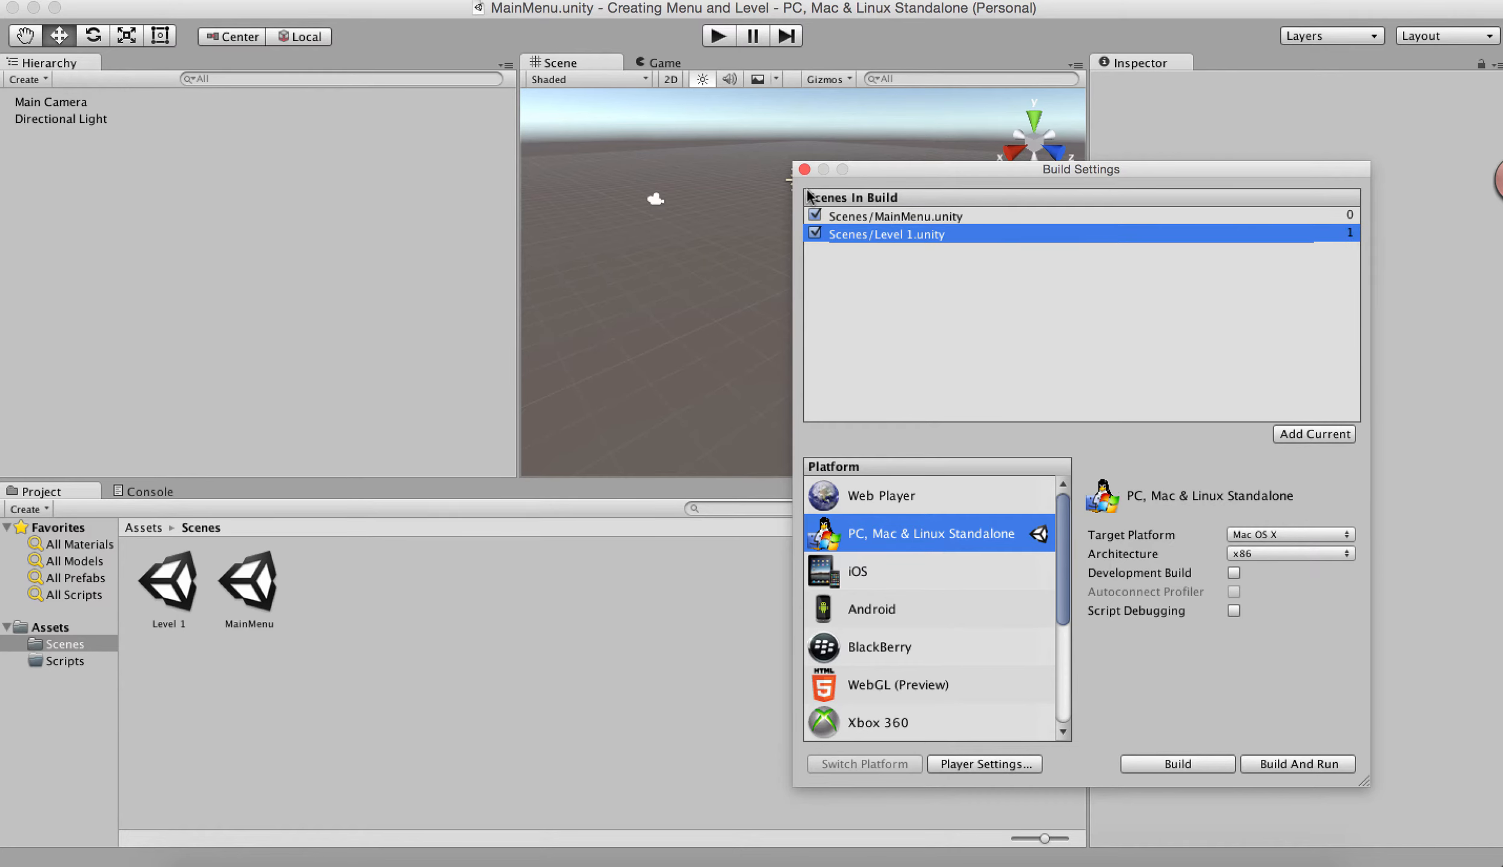
{"action": "left_click", "coordinate": [805, 170]}
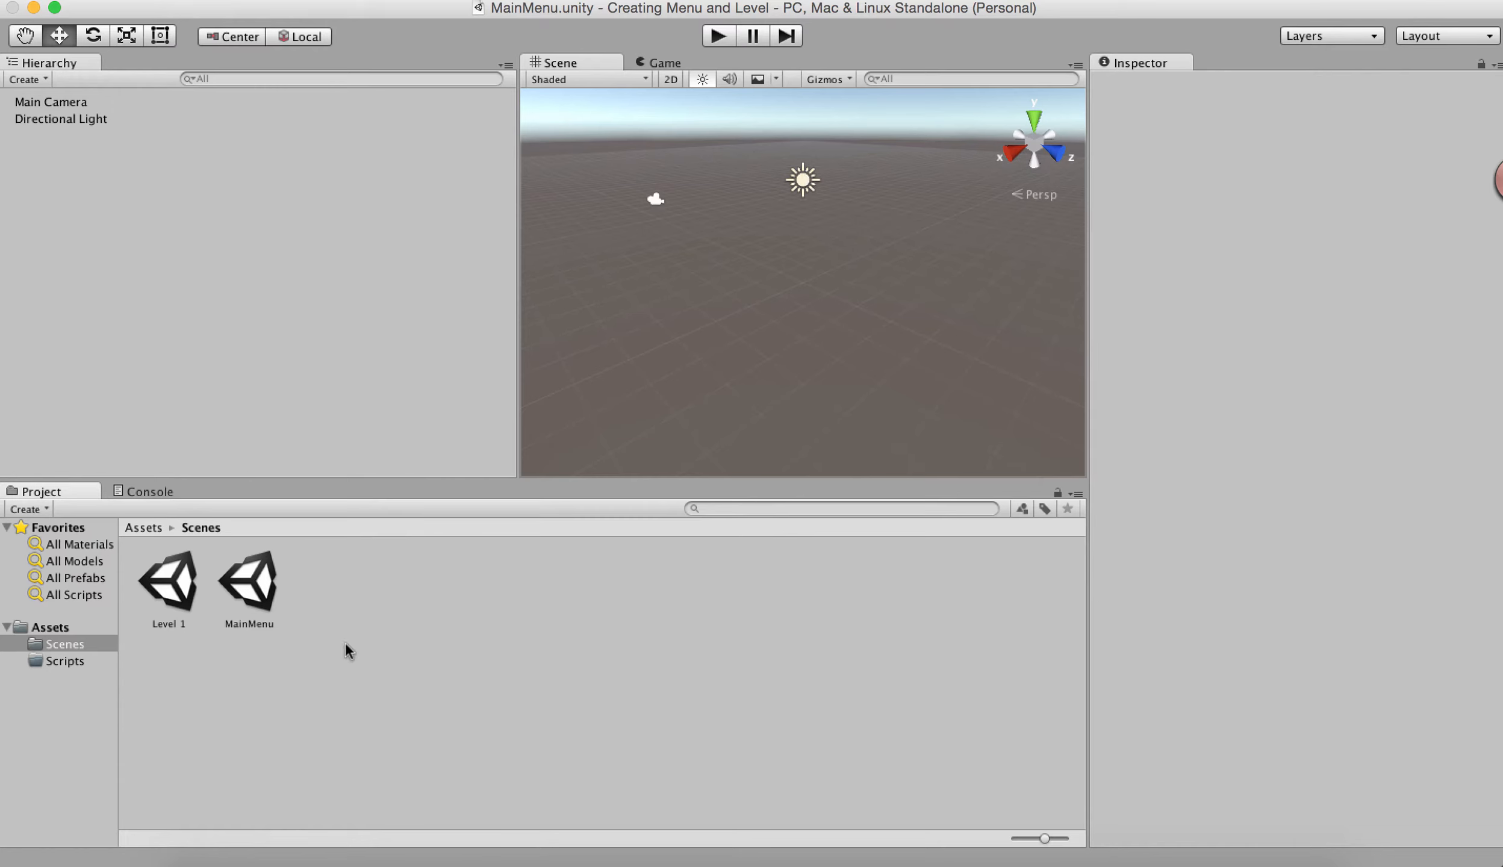
Open the Level 1 scene and switch back to the MainMenu scene
{"action": "double_click", "coordinate": [181, 584]}
{"action": "double_click", "coordinate": [276, 601]}
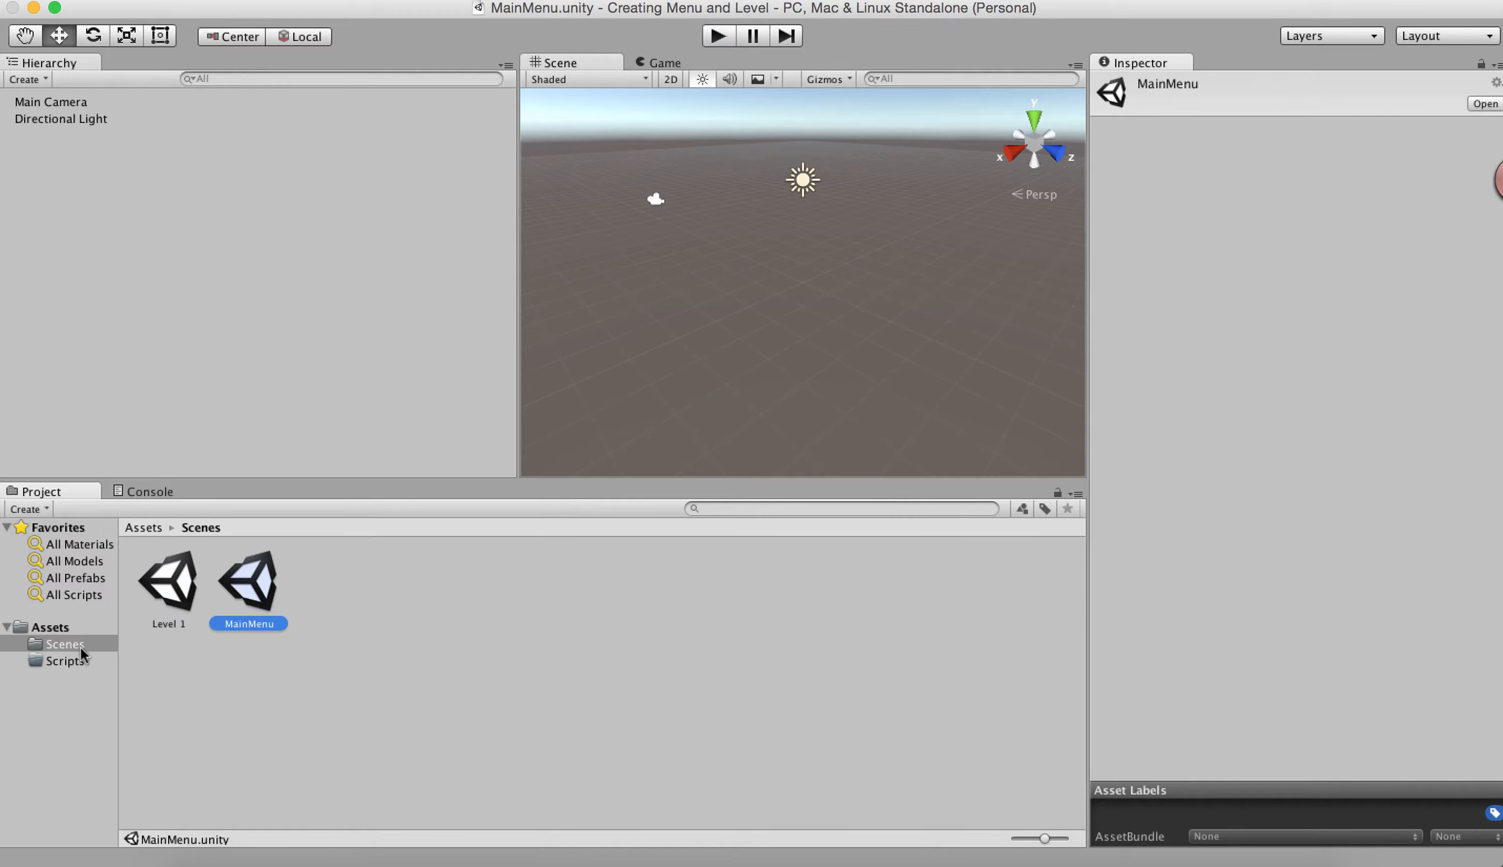
{"action": "left_click", "coordinate": [65, 662]}
{"action": "left_click", "coordinate": [79, 643]}
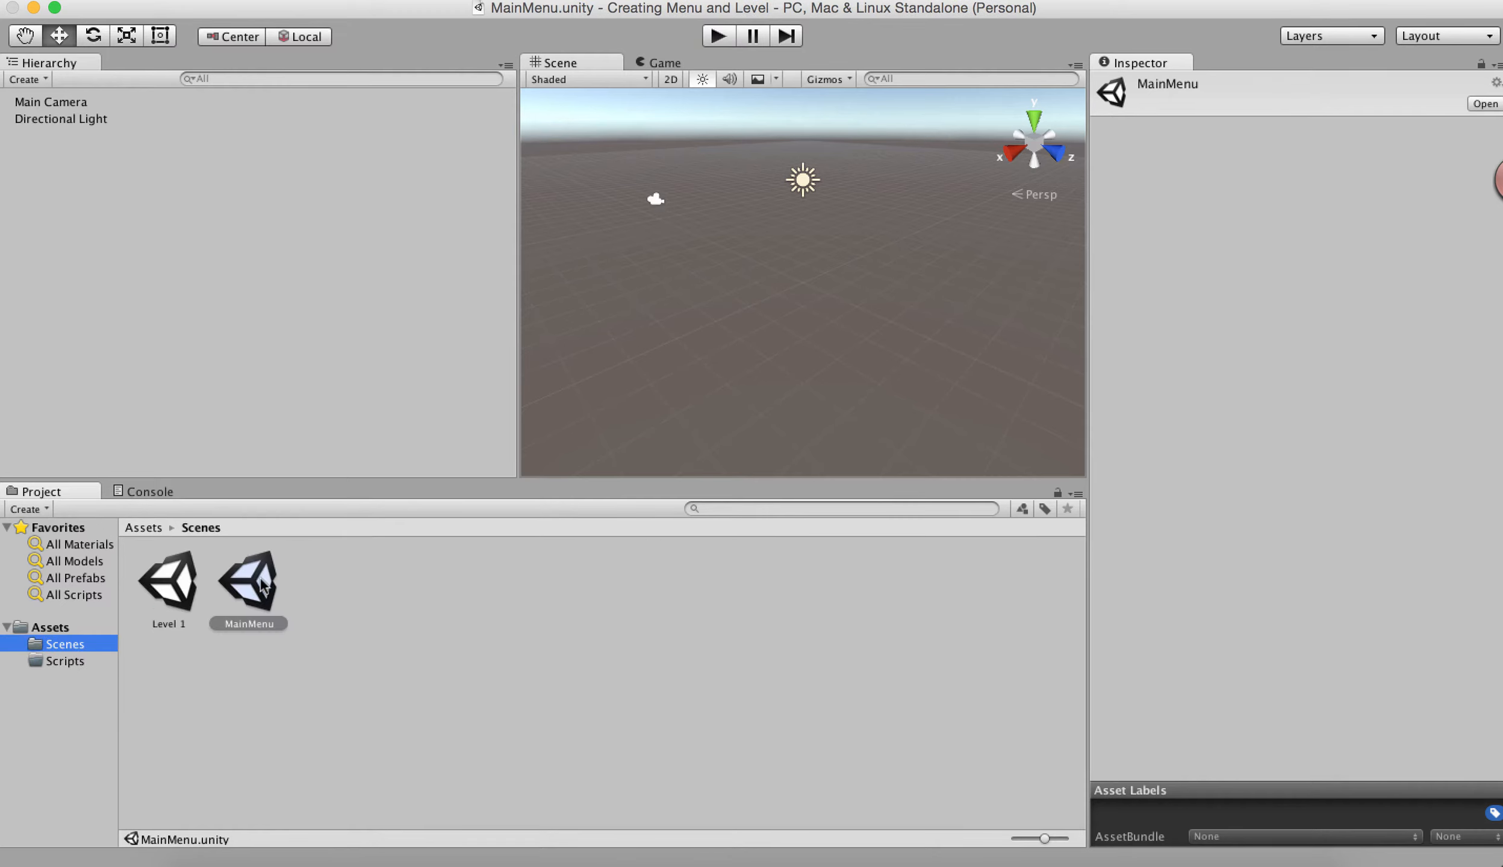
{"action": "left_click", "coordinate": [263, 586]}
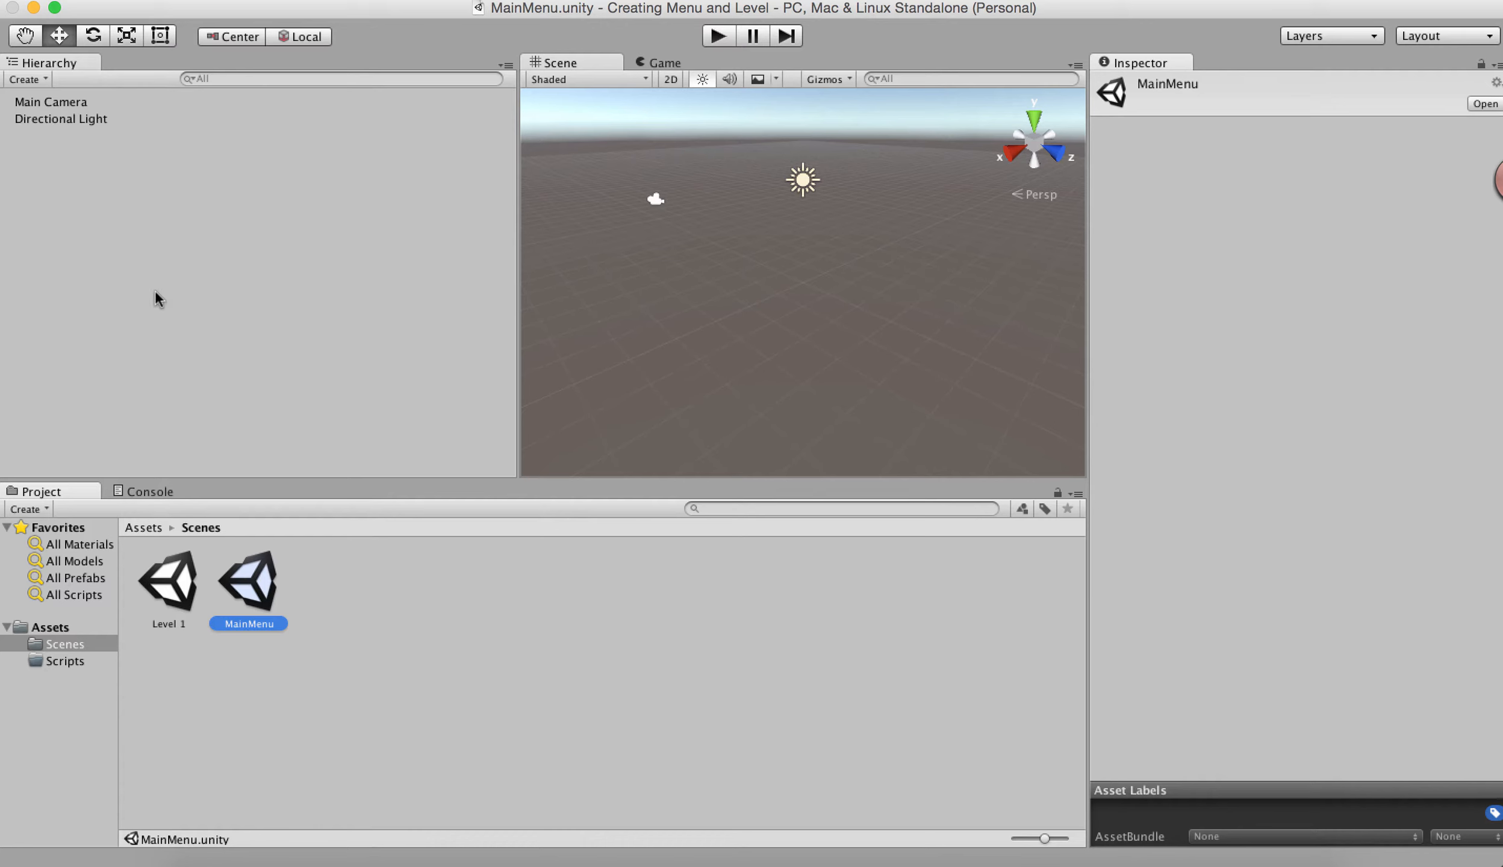
Add a UI Canvas to the MainMenu scene
{"action": "left_click", "coordinate": [283, 1]}
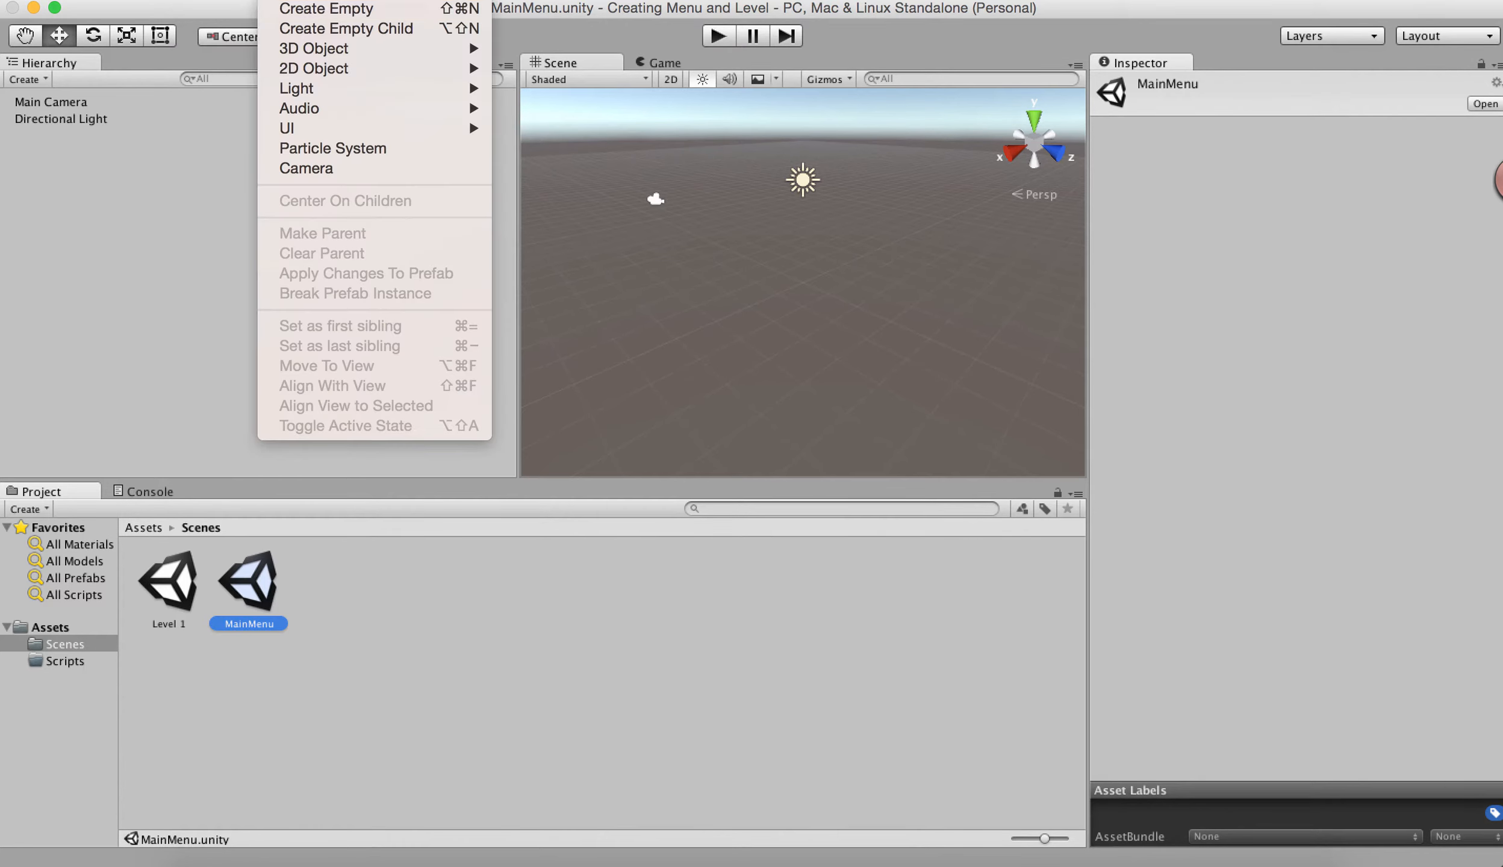
{"action": "mouse_move", "coordinate": [414, 131]}
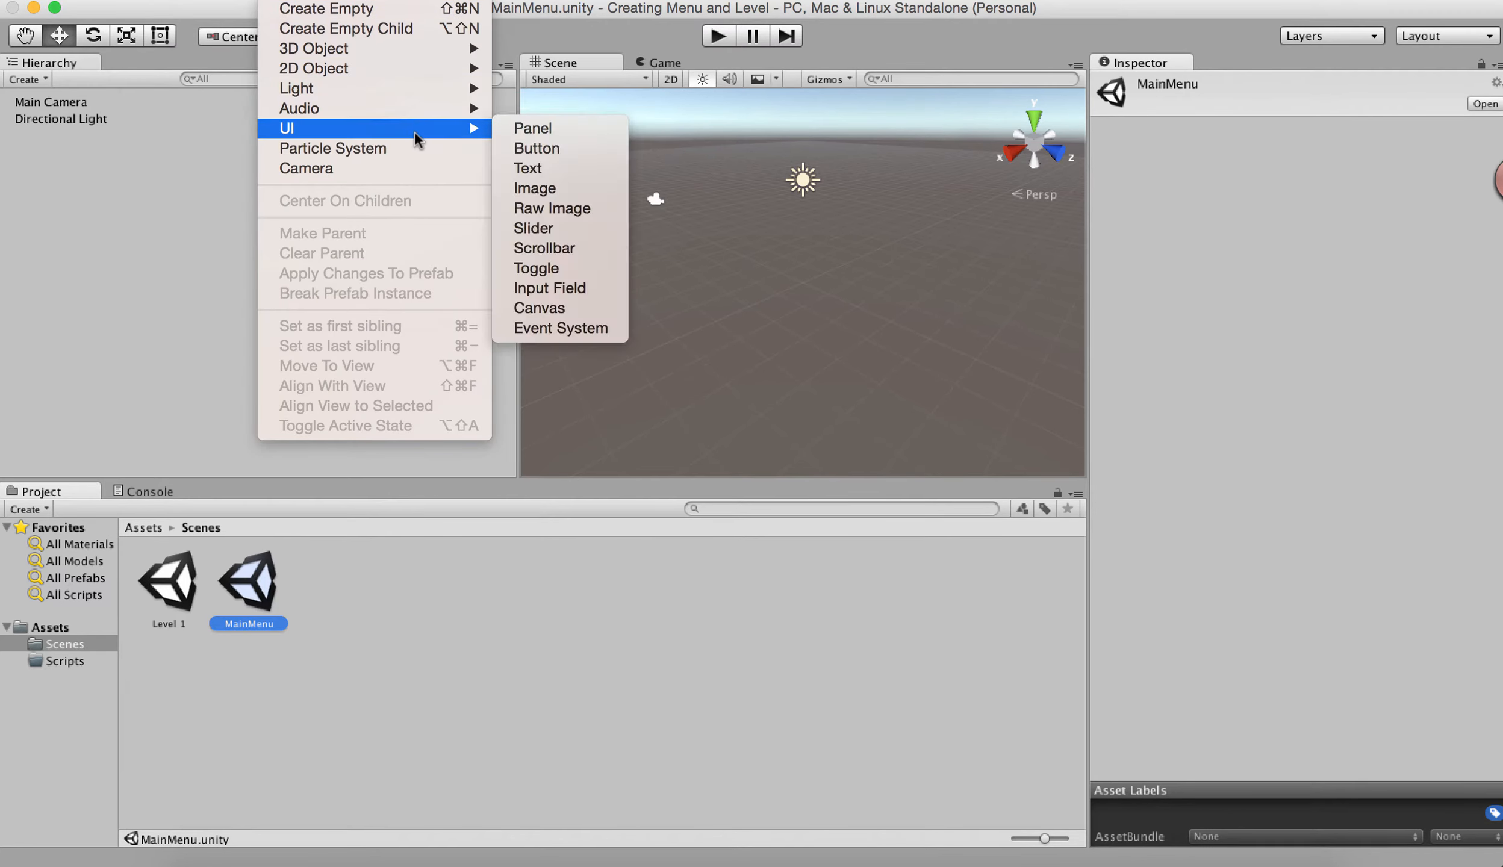
{"action": "left_click", "coordinate": [551, 306]}
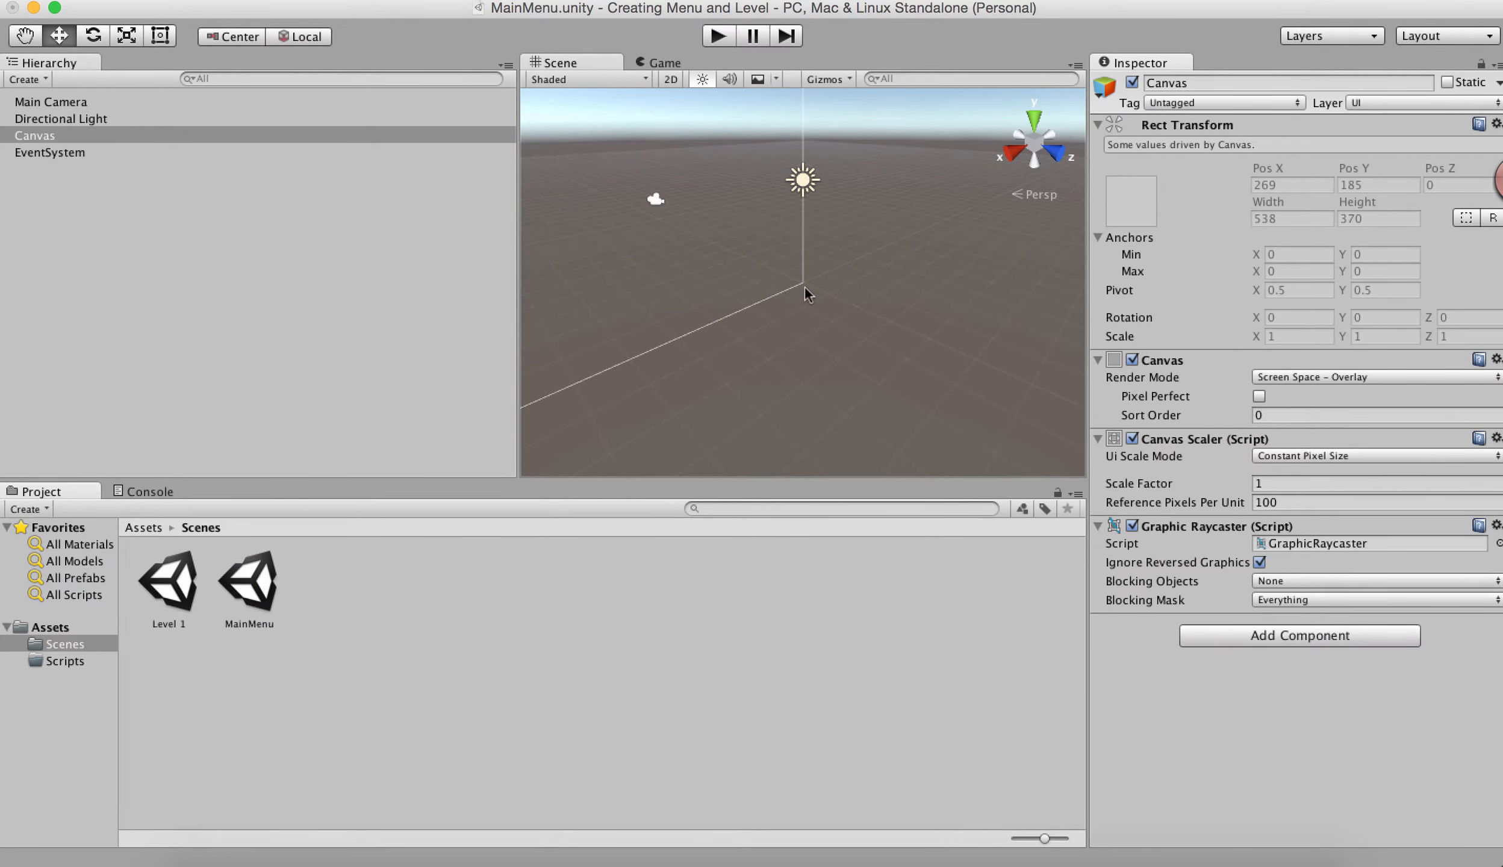
{"action": "left_click", "coordinate": [142, 103]}
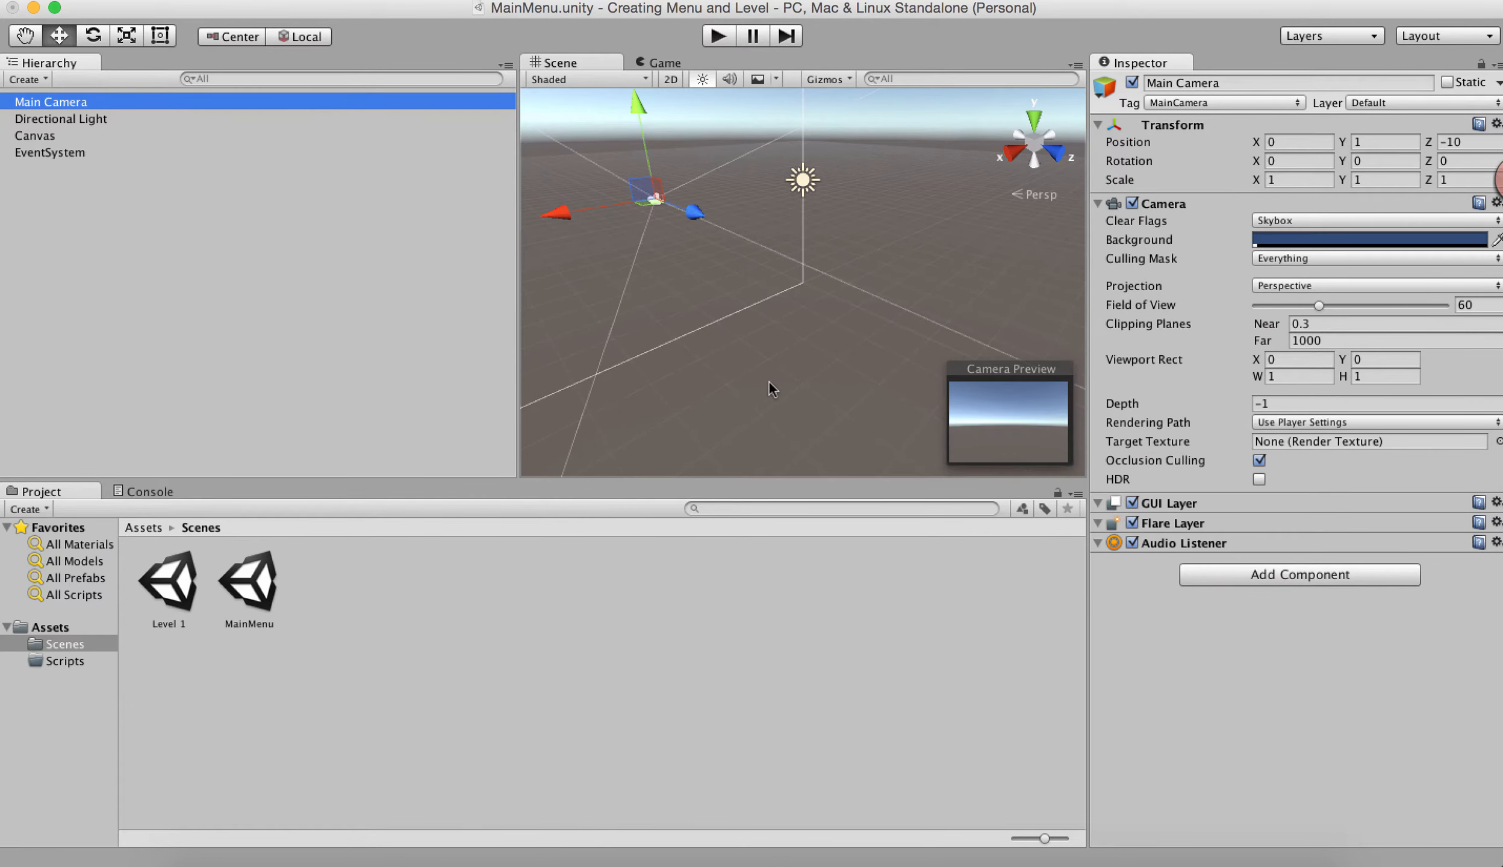
{"action": "left_click_drag", "start_coordinate": [804, 388], "coordinate": [398, 418], "text": "alt"}
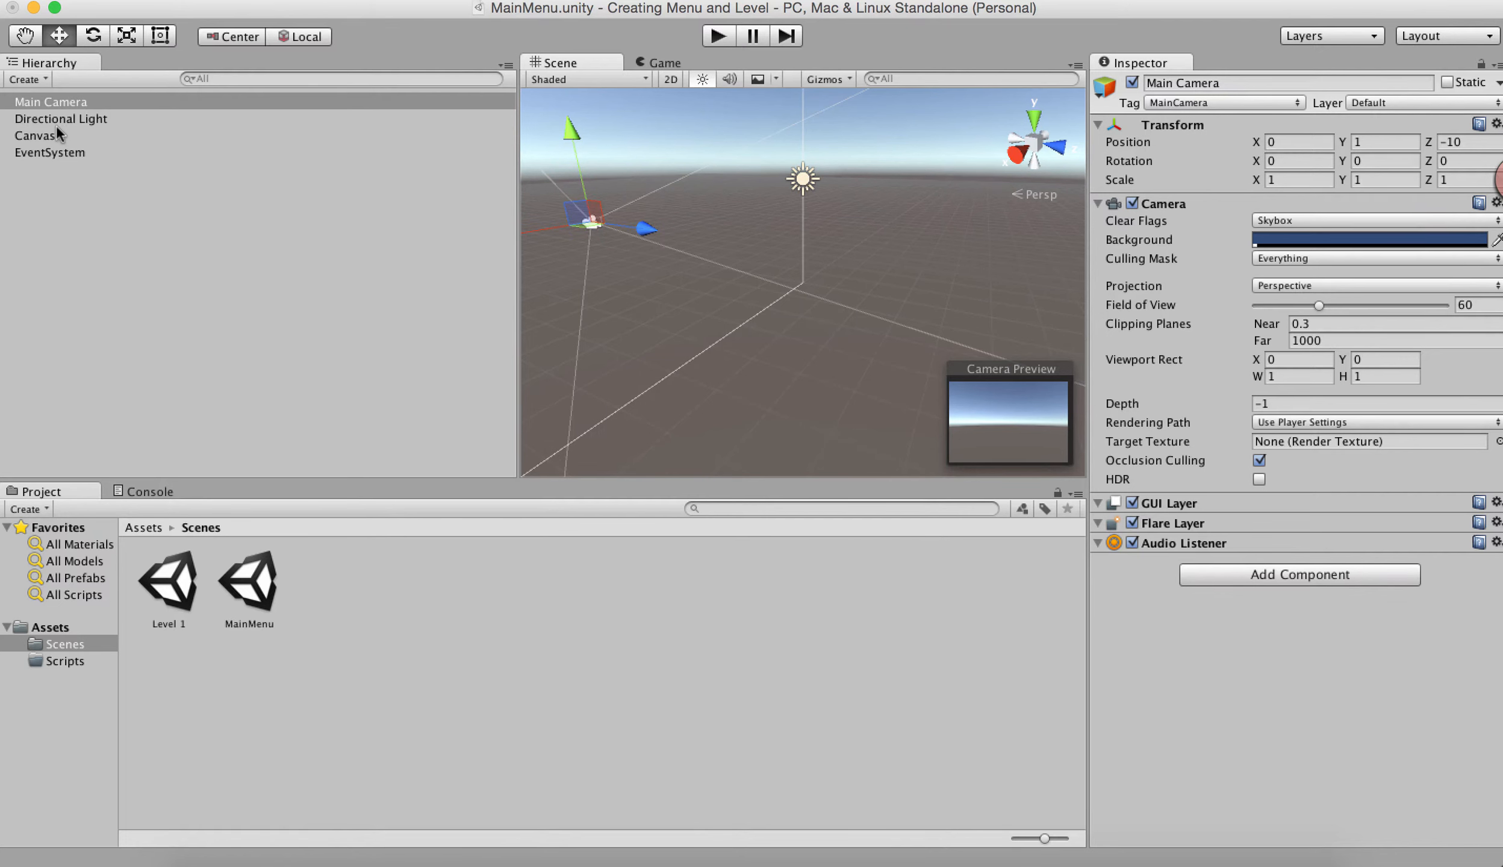
{"action": "left_click", "coordinate": [35, 136]}
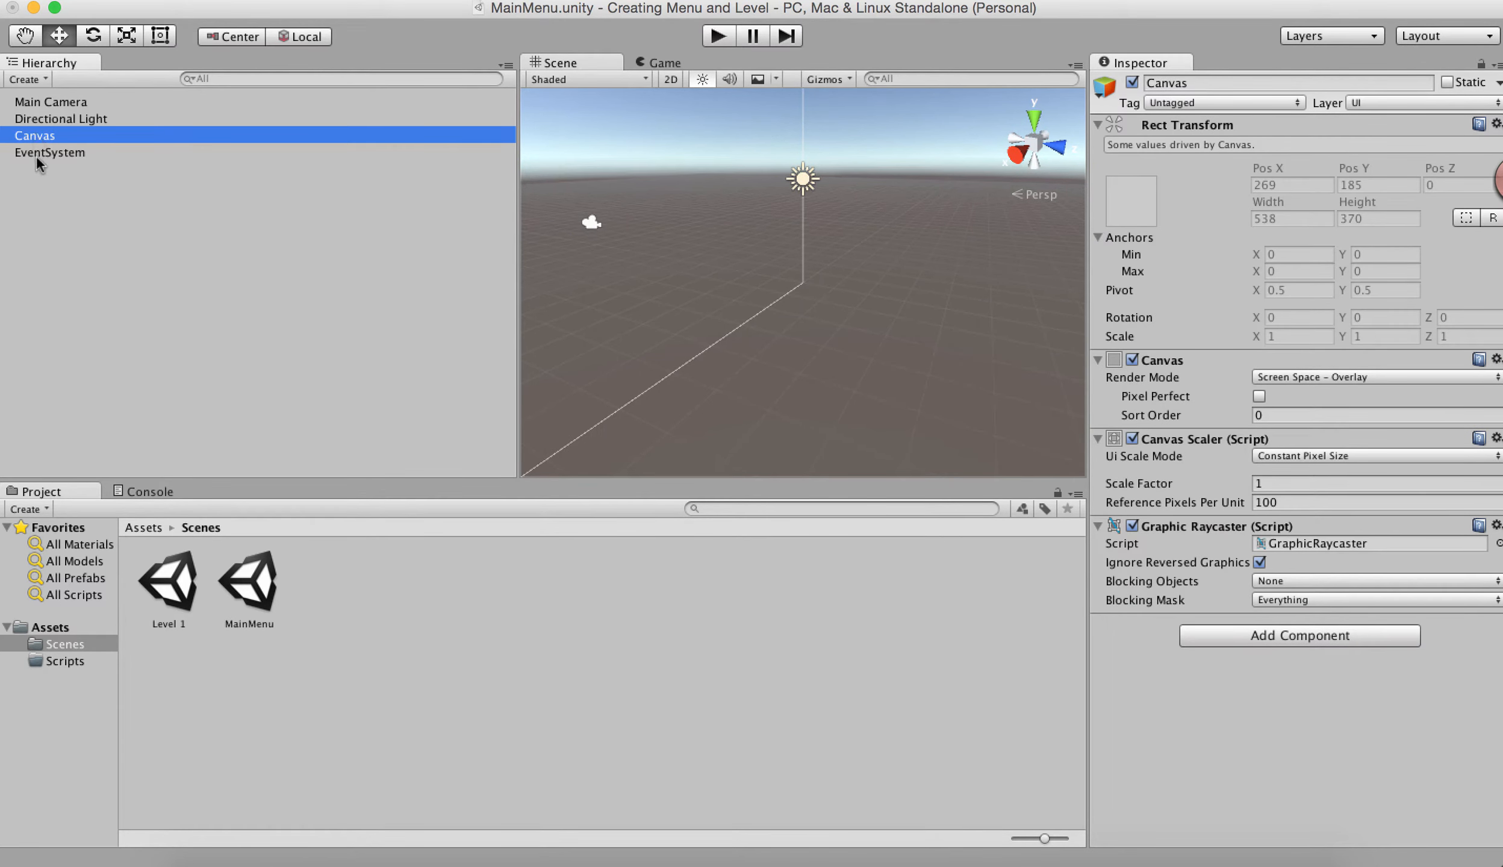
{"action": "left_click", "coordinate": [76, 214]}
Add a UI Text object as a child of the Canvas and name it mainmenutxt
{"action": "left_click", "coordinate": [31, 135]}
{"action": "right_click", "coordinate": [31, 135]}
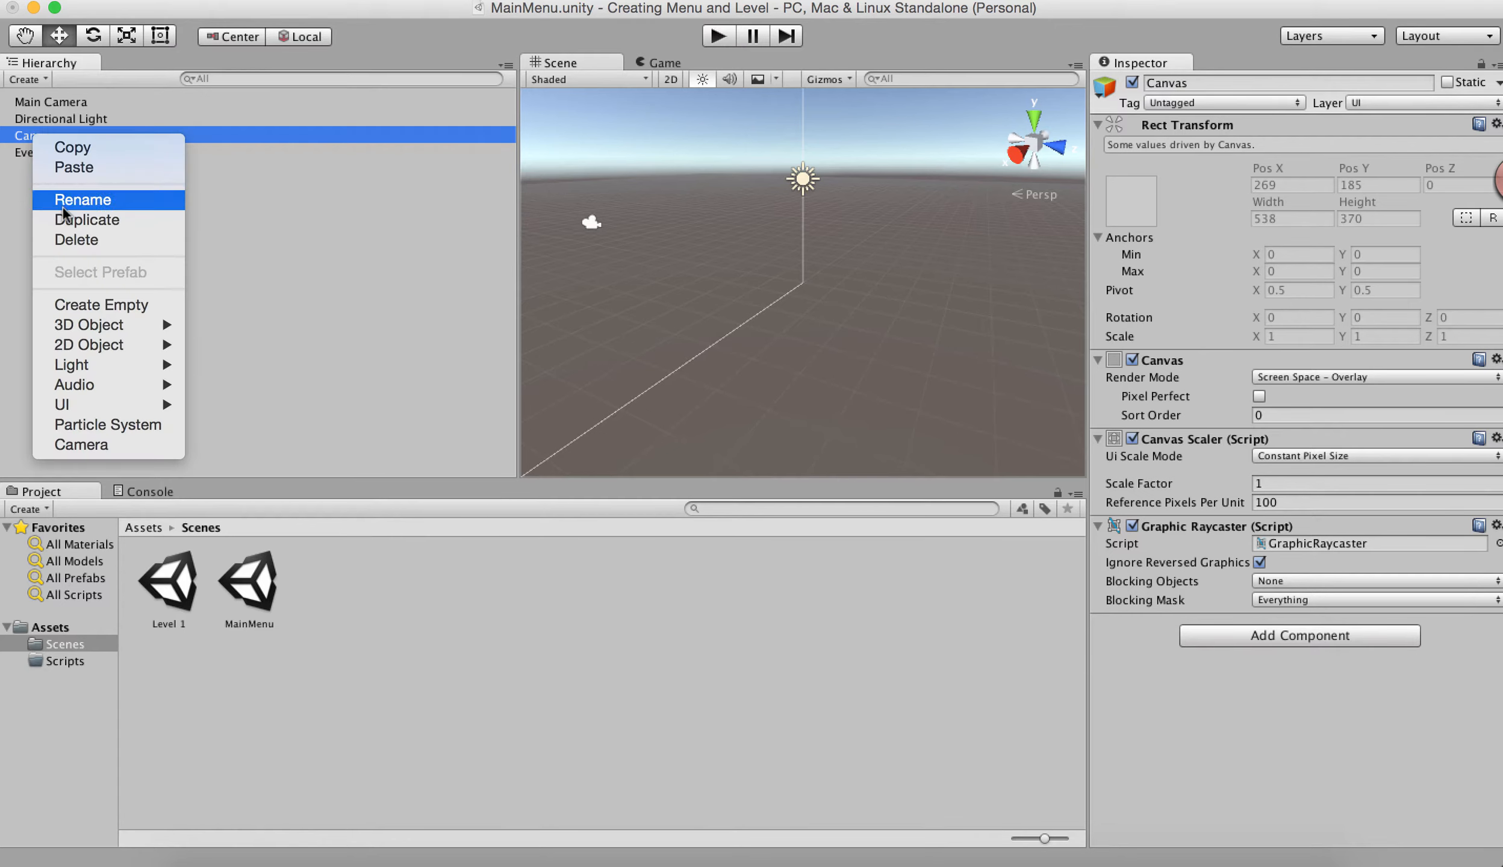
{"action": "mouse_move", "coordinate": [129, 402]}
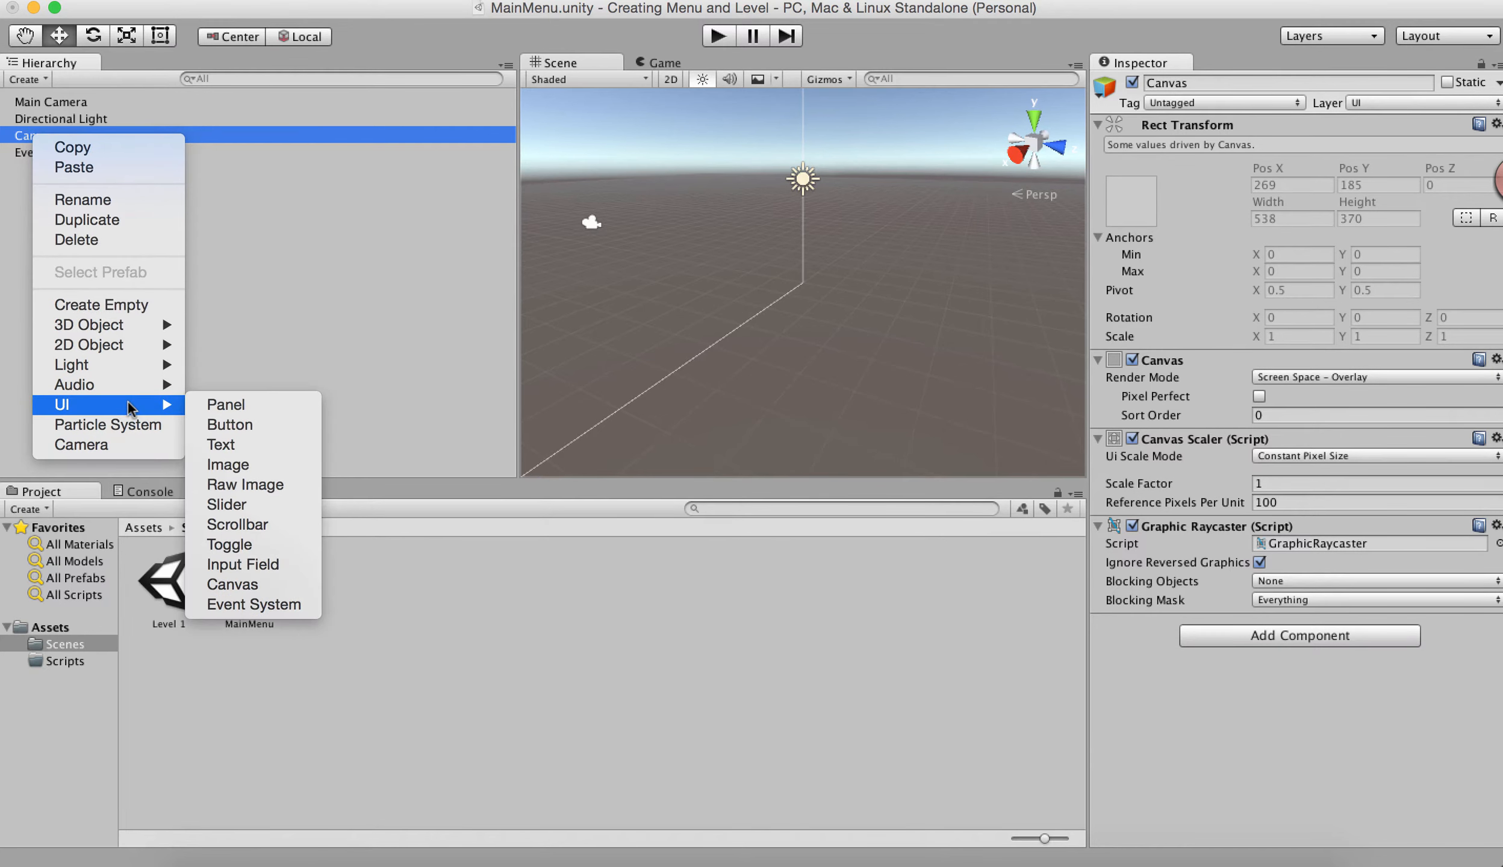
{"action": "left_click", "coordinate": [247, 444]}
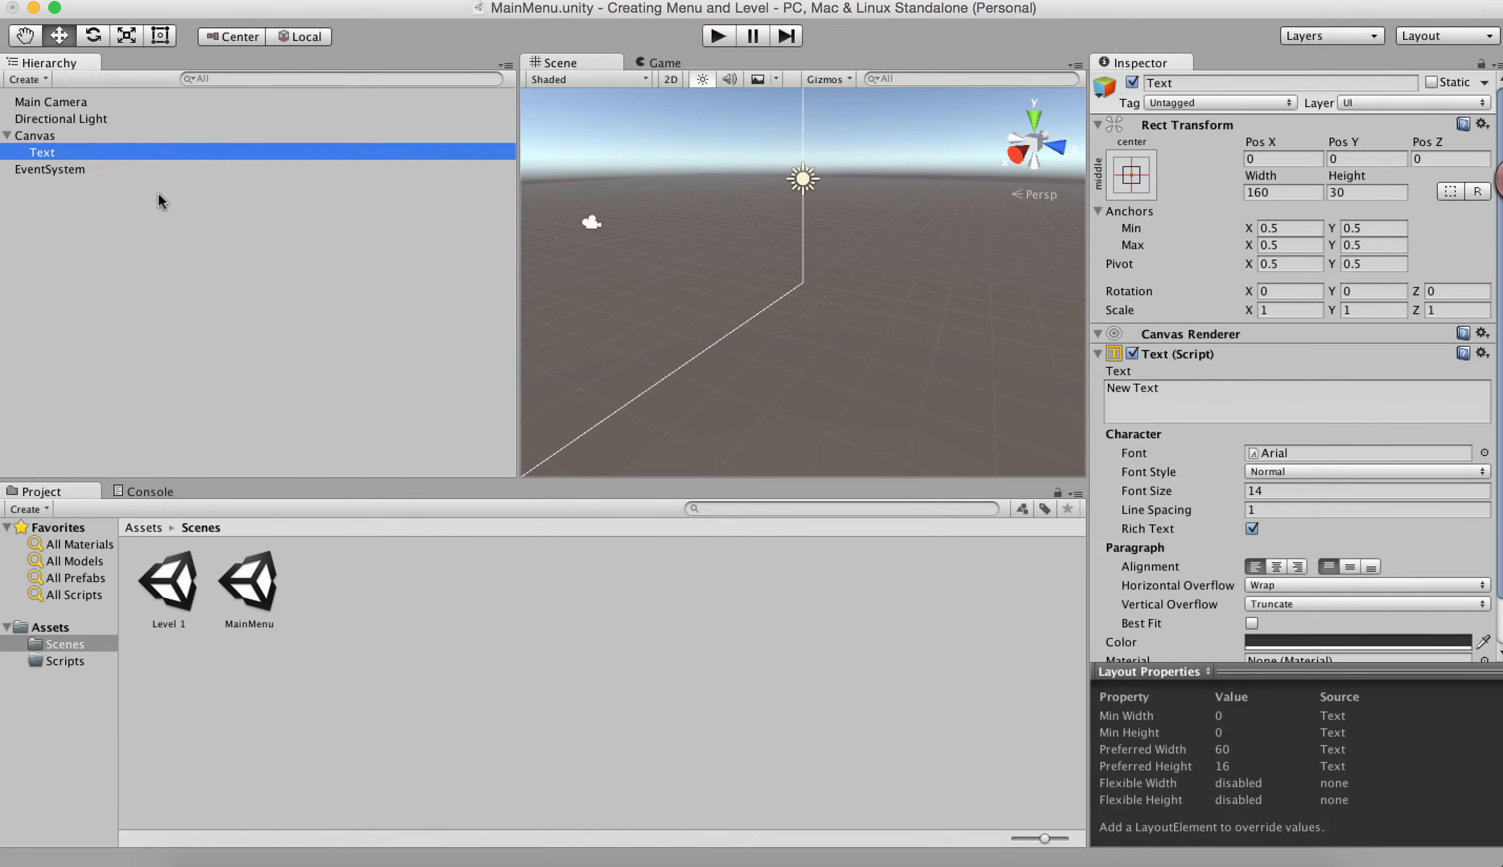
{"action": "left_click", "coordinate": [1197, 83]}
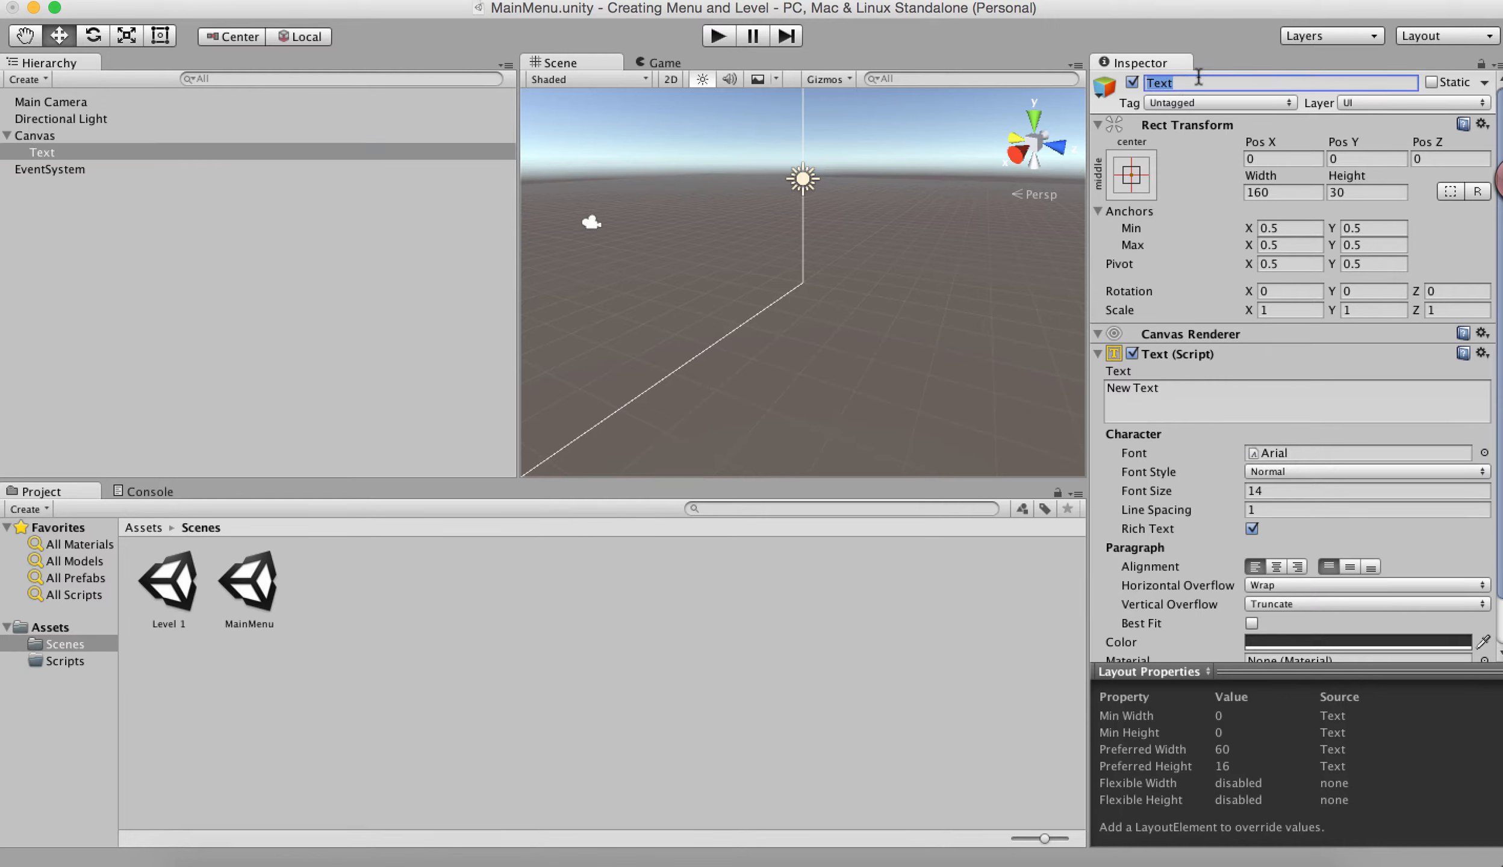
{"action": "type", "text": "mainmenutxt"}
Replace the default content of the mainmenutxt object with "Main Menu"
{"action": "double_click", "coordinate": [1180, 393]}
{"action": "left_click", "coordinate": [1180, 395]}
{"action": "key", "text": "BackSpace"}
{"action": "key", "text": "BackSpace"}
{"action": "key", "text": "BackSpace"}
{"action": "key", "text": "BackSpace"}
{"action": "key", "text": "BackSpace"}
{"action": "type", "text": "Main M"}
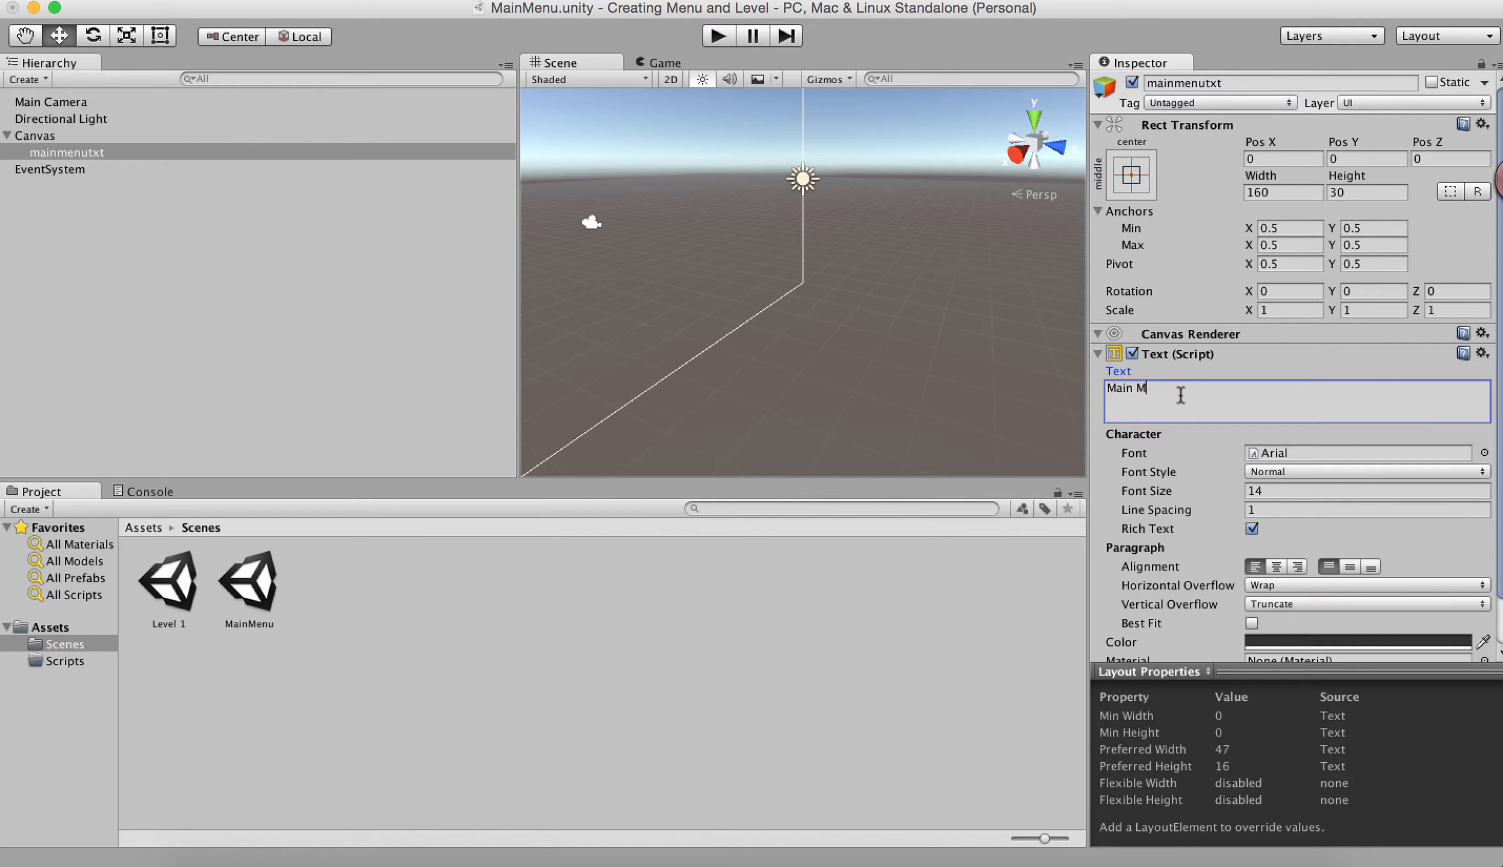
{"action": "type", "text": "enu"}
Set the Main Menu text's font style to Bold and its font size to 40
{"action": "left_click", "coordinate": [1295, 472]}
{"action": "left_click", "coordinate": [1298, 499]}
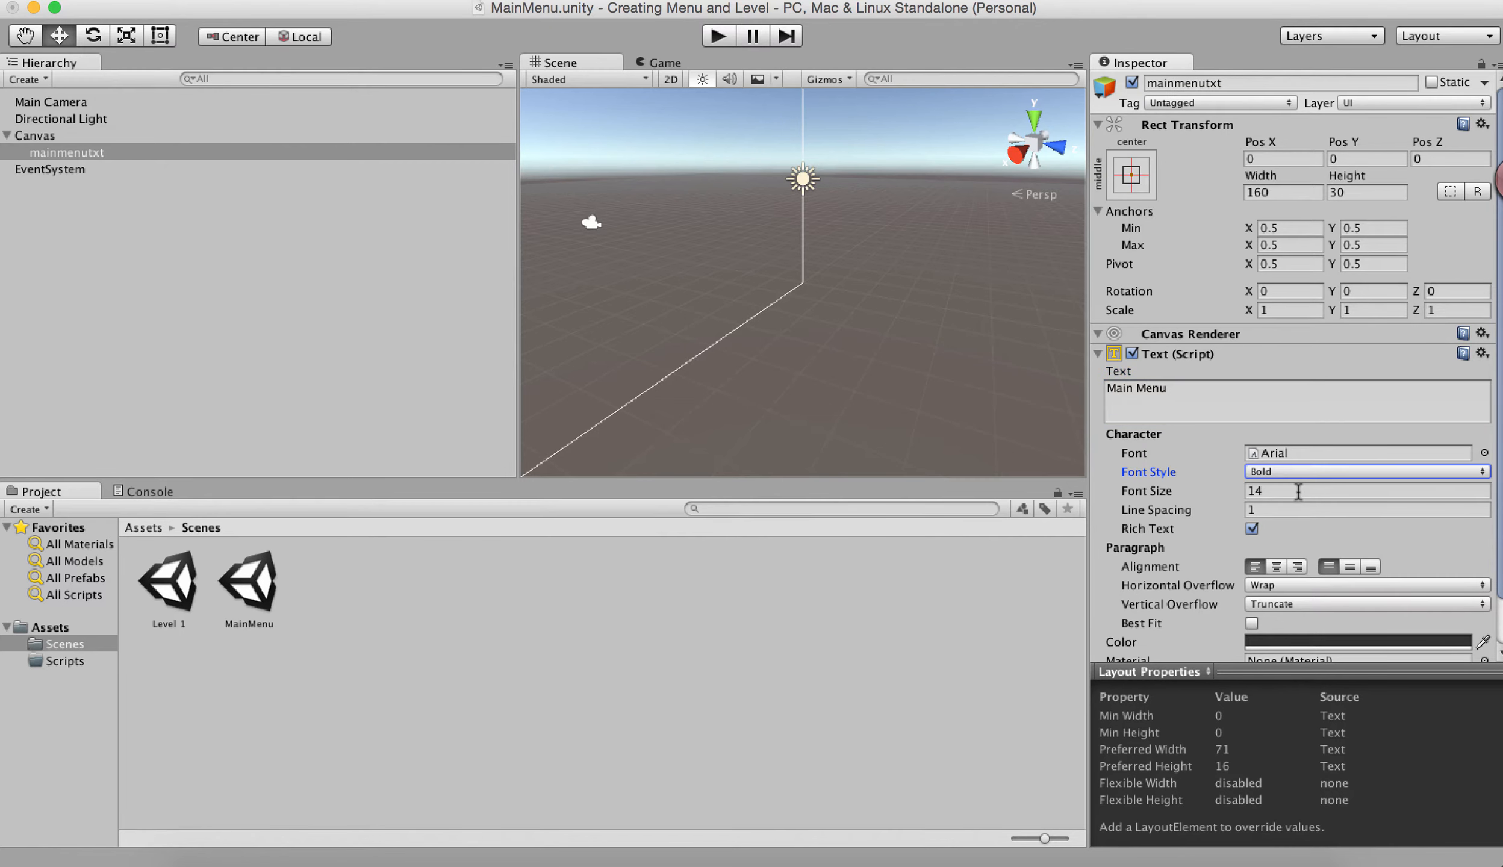
{"action": "left_click", "coordinate": [1299, 491]}
{"action": "type", "text": "40"}
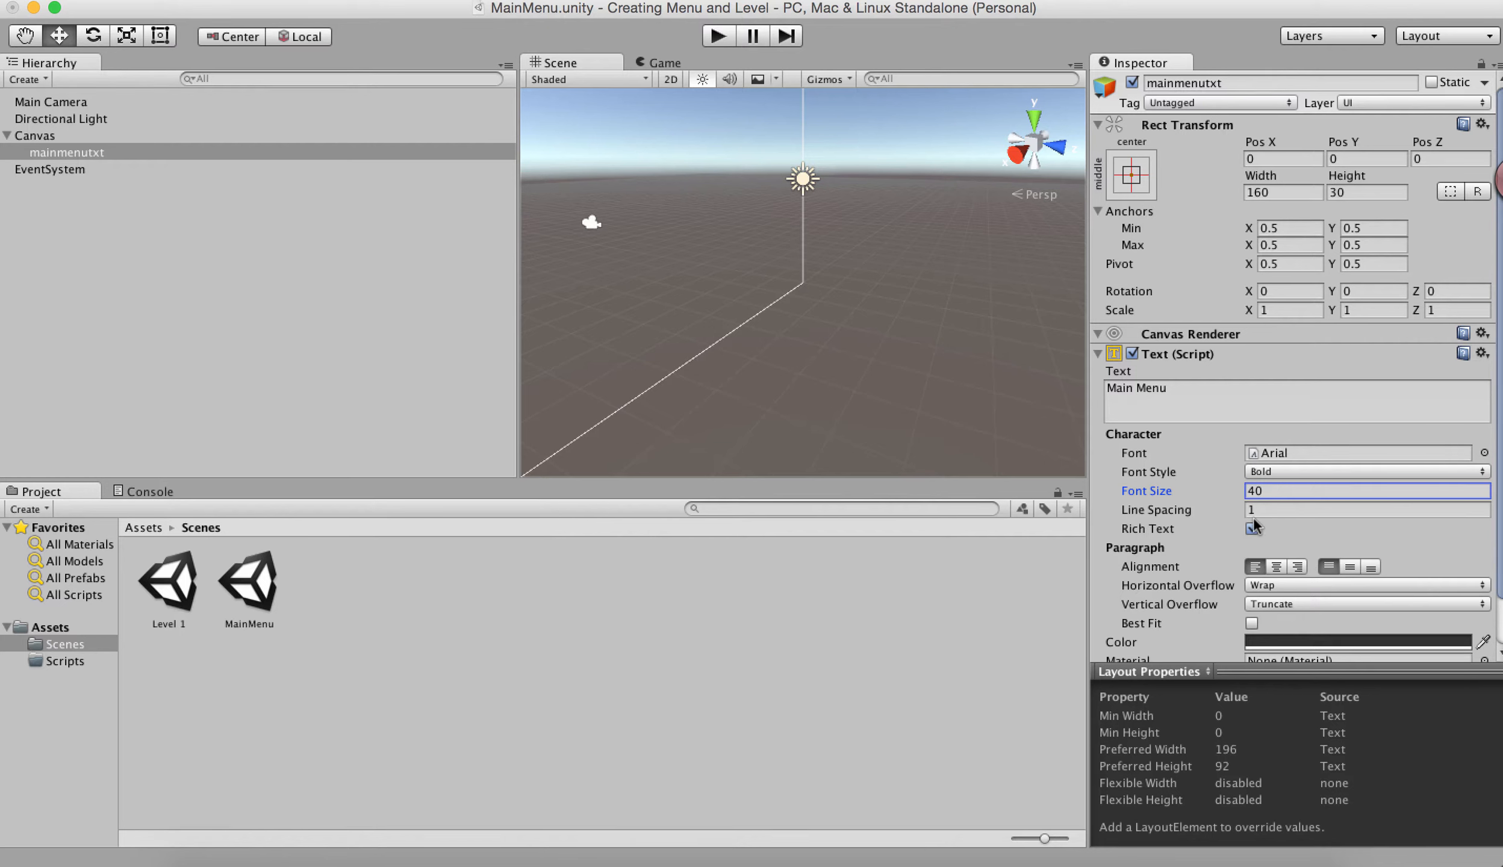
Set the text's horizontal and vertical overflow to Overflow and enable Best Fit
{"action": "scroll", "coordinate": [1270, 579], "scroll_direction": "down", "scroll_amount": 2}
{"action": "left_click", "coordinate": [1296, 537]}
{"action": "left_click", "coordinate": [1296, 548]}
{"action": "left_click", "coordinate": [1296, 550]}
{"action": "left_click", "coordinate": [1297, 569]}
{"action": "left_click", "coordinate": [1252, 570]}
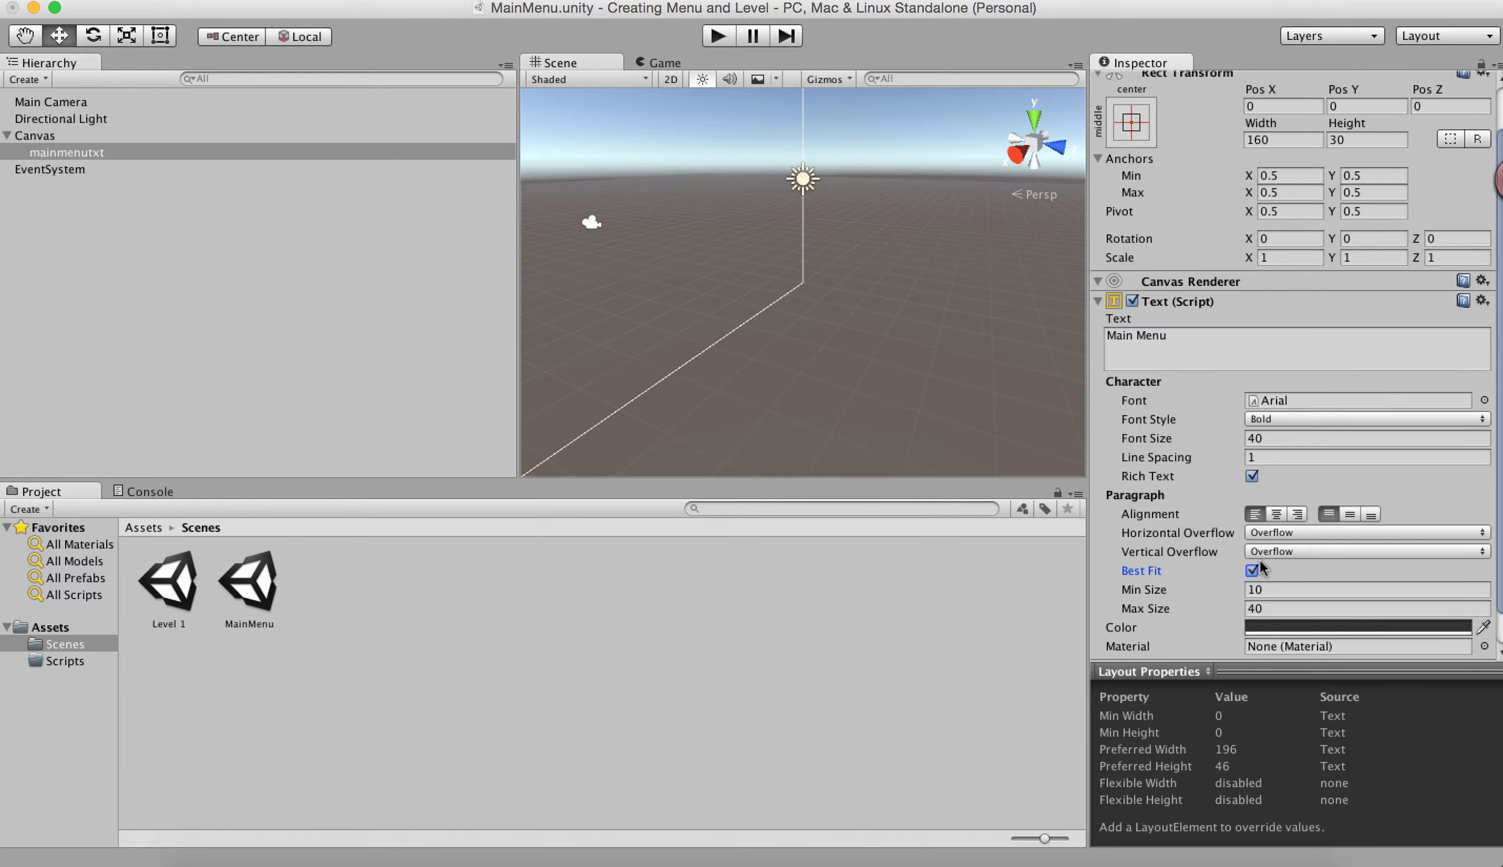
Set the Main Menu text's color to a muted red with RGB 174, 82, 82
{"action": "scroll", "coordinate": [1263, 560], "scroll_direction": "down", "scroll_amount": 2}
{"action": "scroll", "coordinate": [1264, 557], "scroll_direction": "up", "scroll_amount": 5}
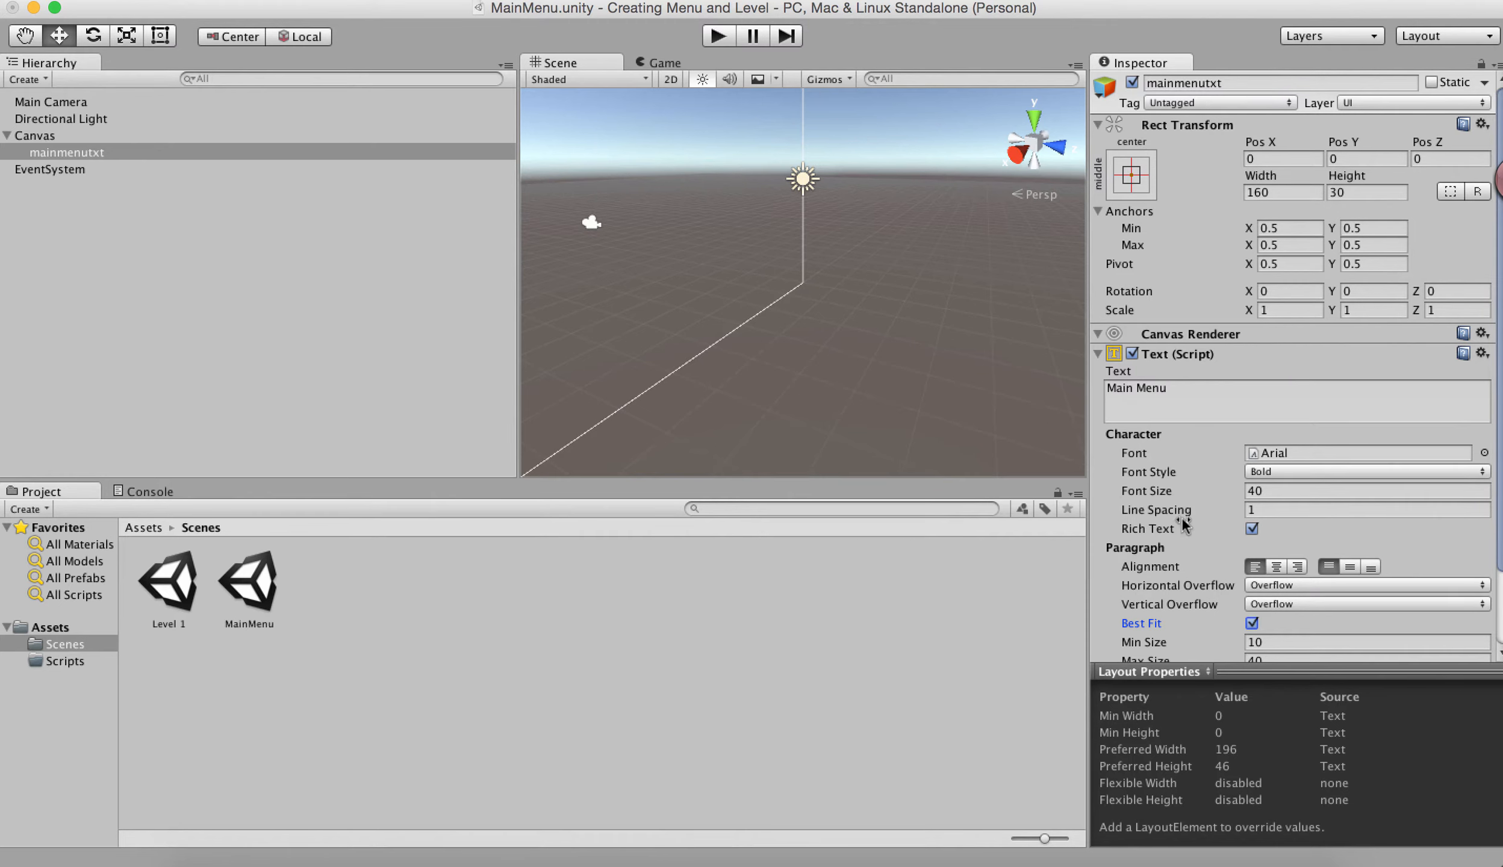
{"action": "left_click", "coordinate": [44, 154]}
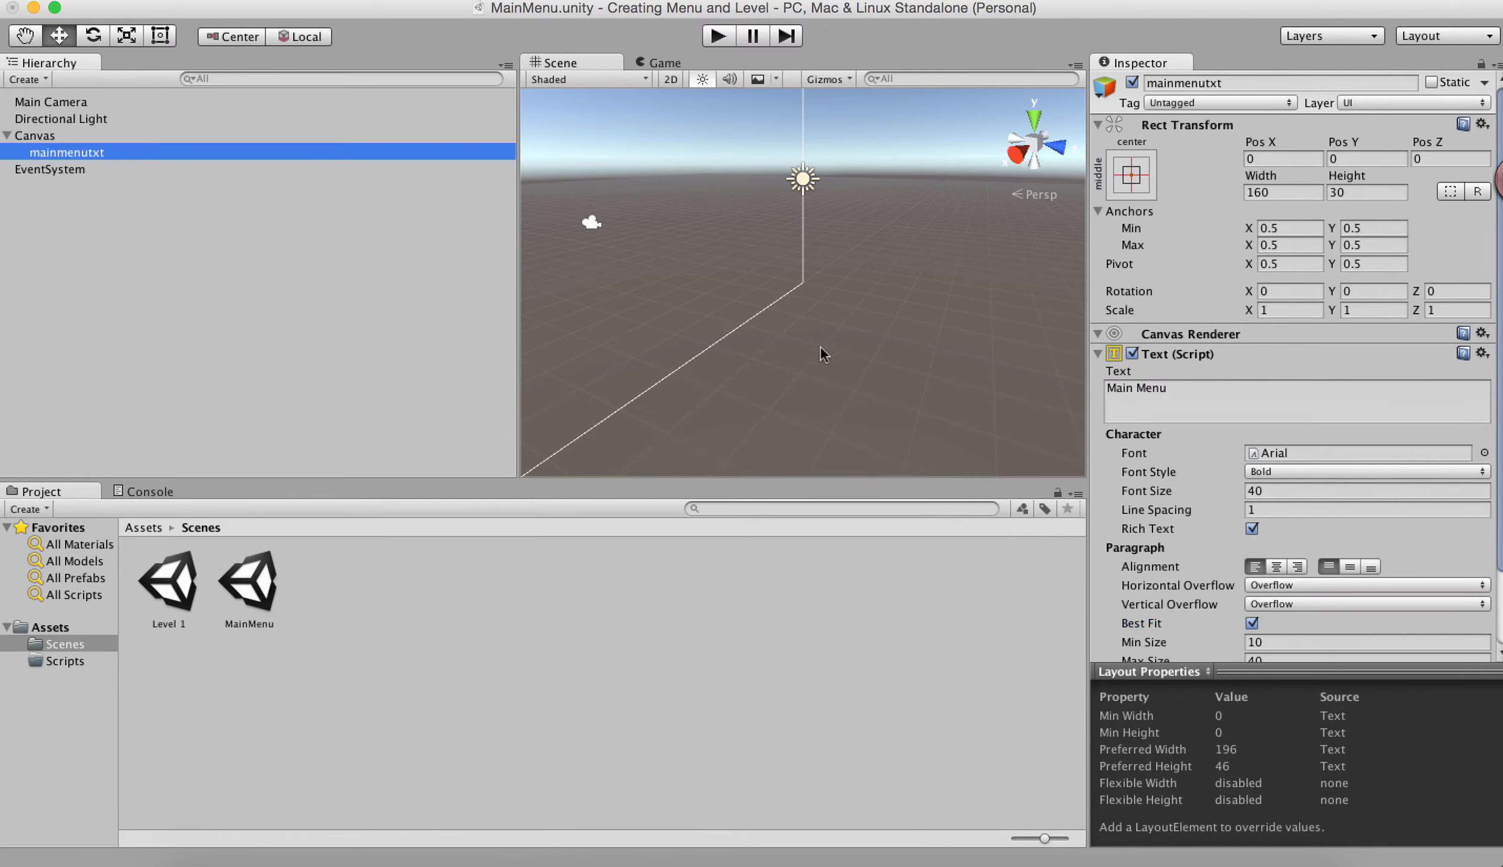
{"action": "scroll", "coordinate": [1238, 572], "scroll_direction": "down", "scroll_amount": 3}
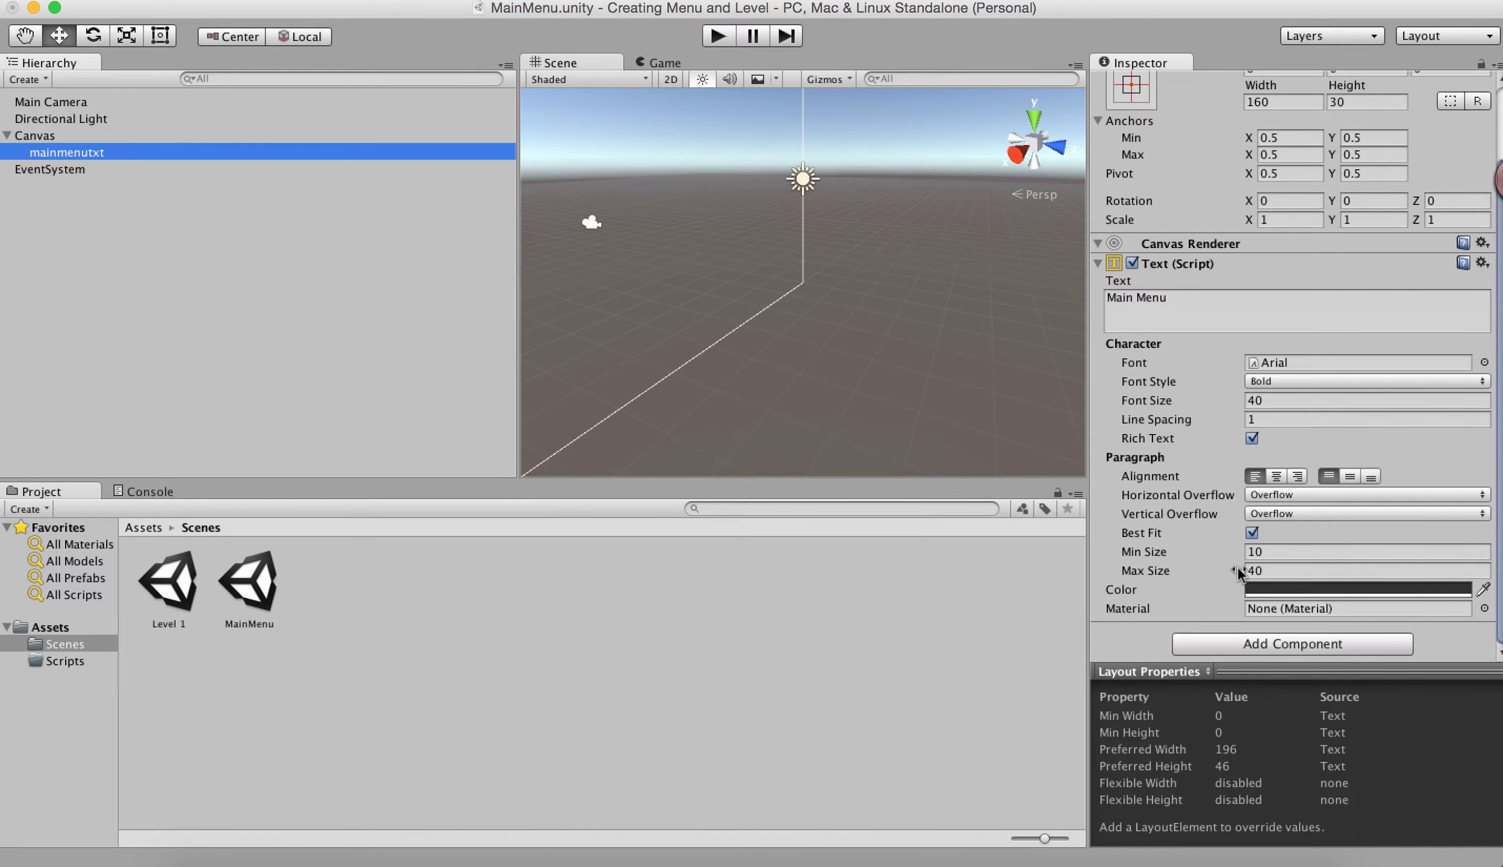
{"action": "left_click", "coordinate": [1481, 592]}
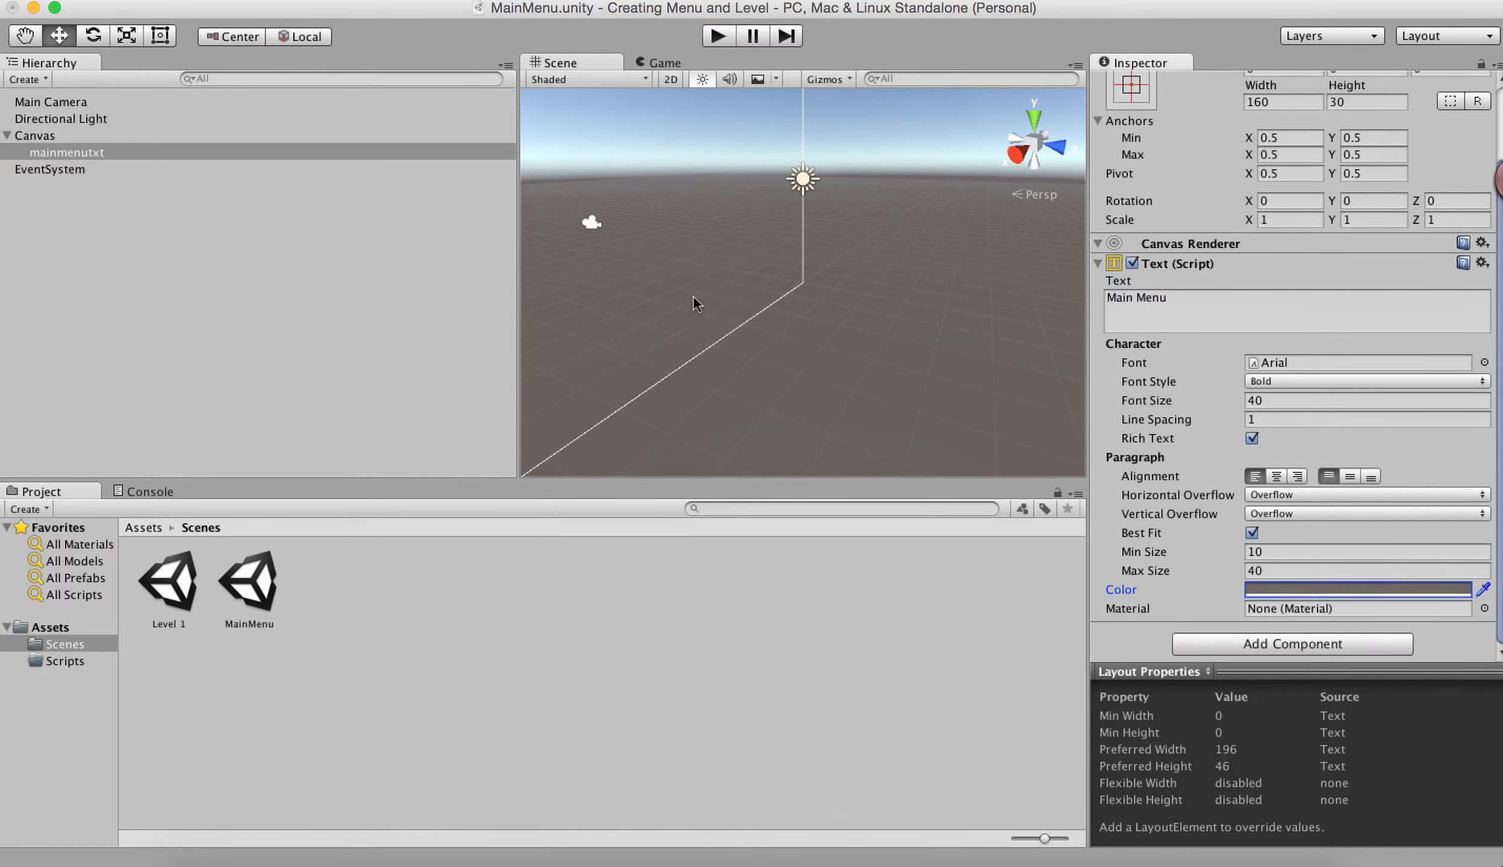
{"action": "left_click", "coordinate": [1482, 590]}
{"action": "left_click", "coordinate": [1456, 587]}
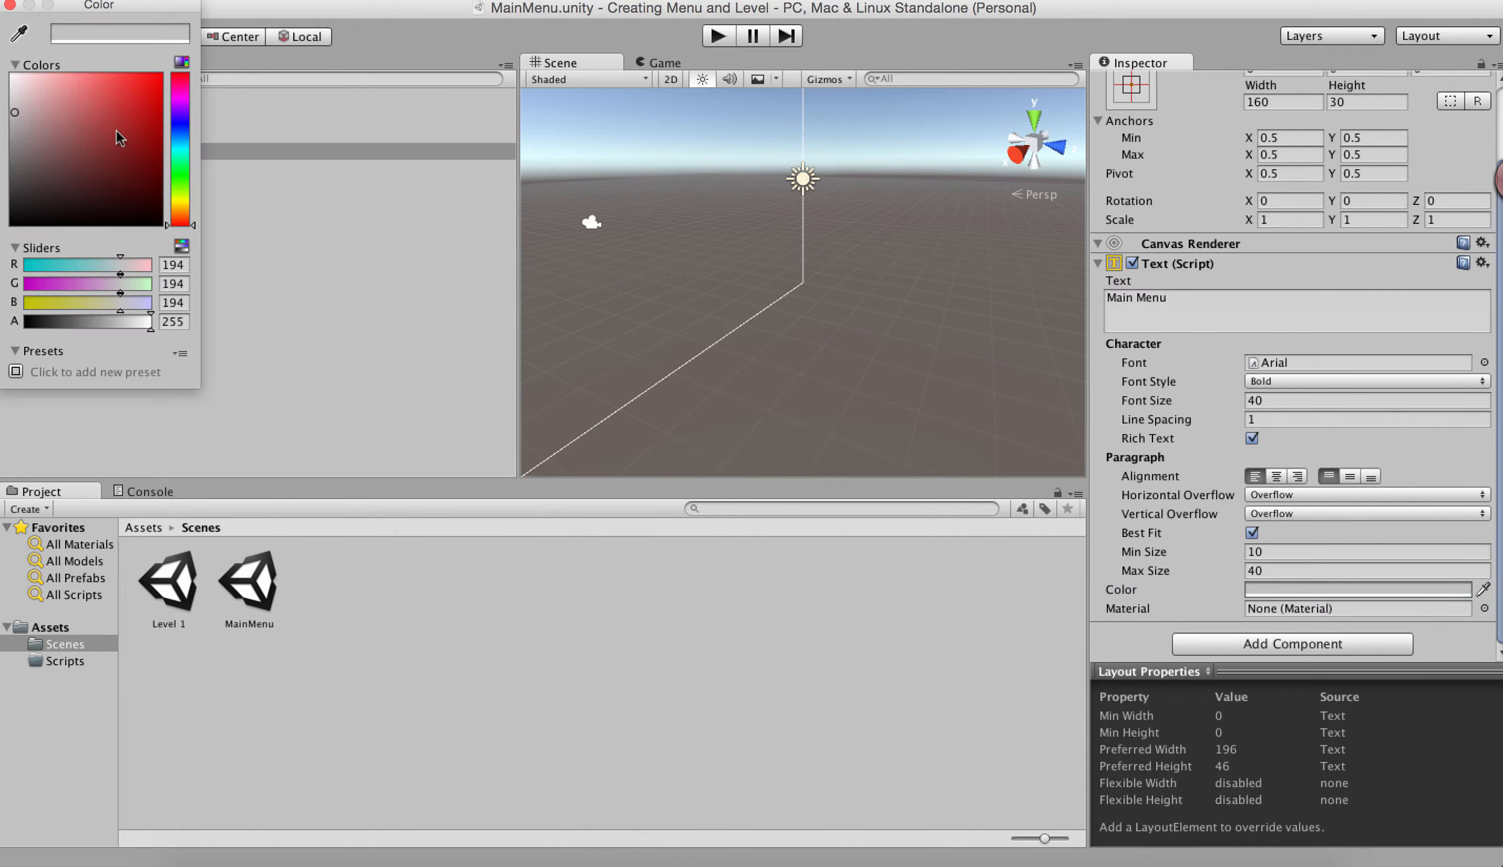
{"action": "left_click", "coordinate": [90, 123]}
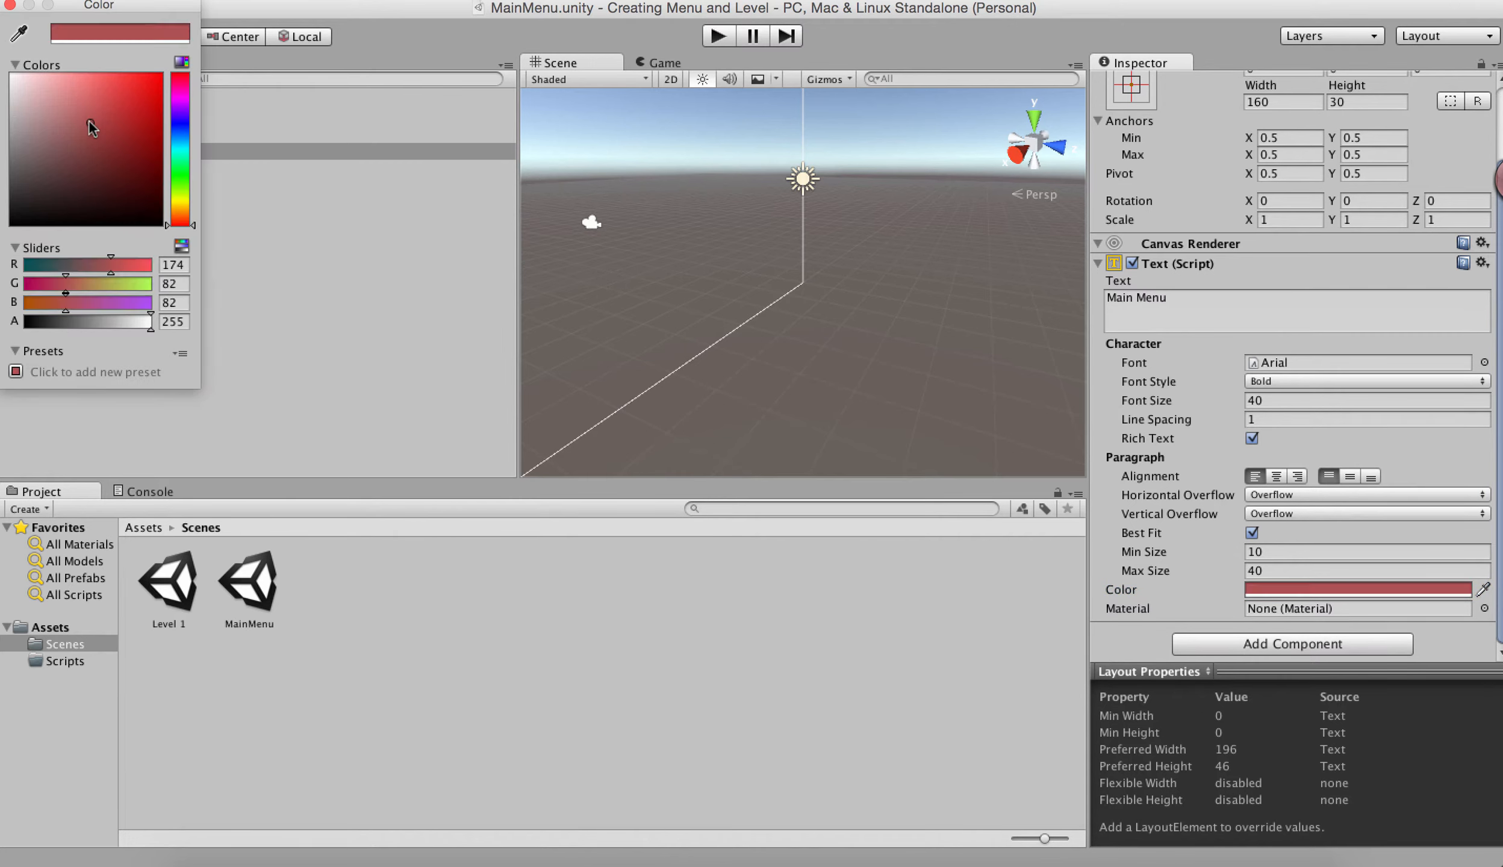
{"action": "left_click", "coordinate": [10, 4]}
Widen the Scene view and navigate it until the Main Menu text and the whole Canvas frame face forward
{"action": "left_click_drag", "start_coordinate": [1011, 438], "coordinate": [1450, 96], "text": "alt"}
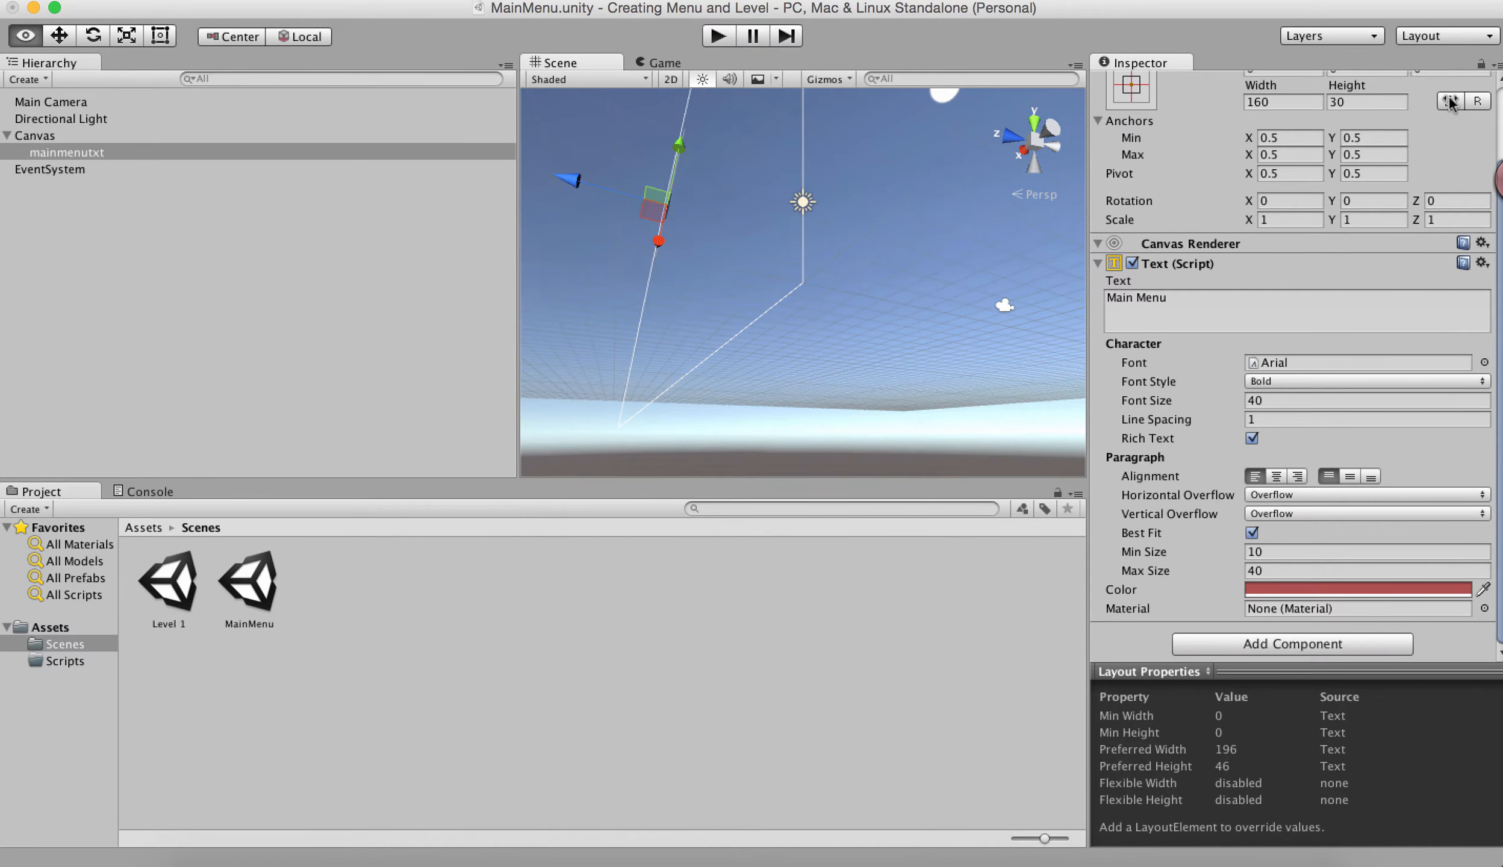
{"action": "left_click_drag", "start_coordinate": [681, 261], "coordinate": [791, 279], "text": "alt"}
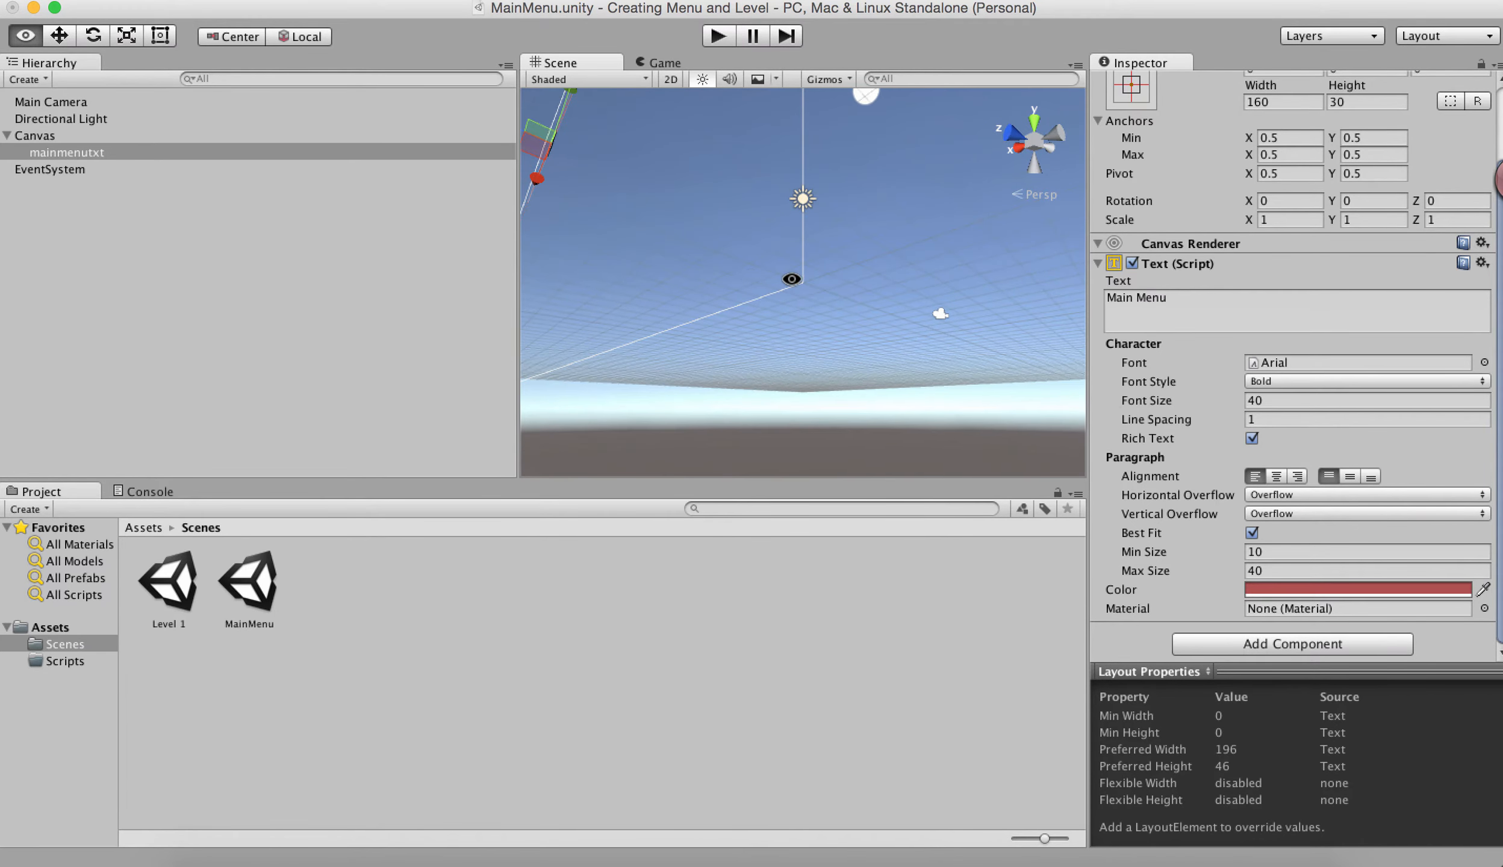
{"action": "left_click_drag", "start_coordinate": [613, 218], "coordinate": [385, 278], "text": "alt"}
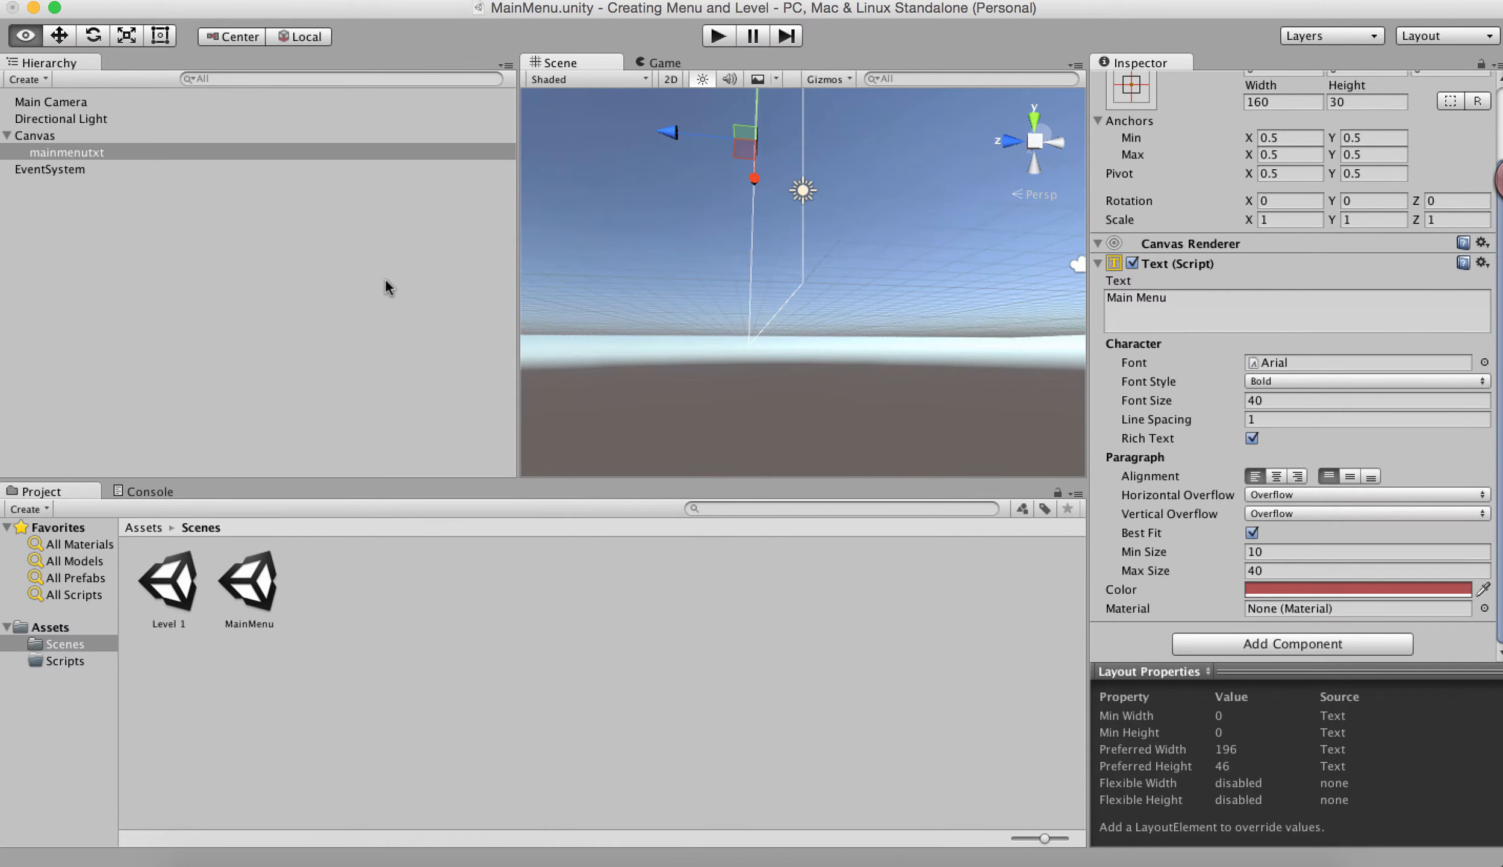
{"action": "left_click_drag", "start_coordinate": [900, 265], "coordinate": [731, 293], "text": "alt"}
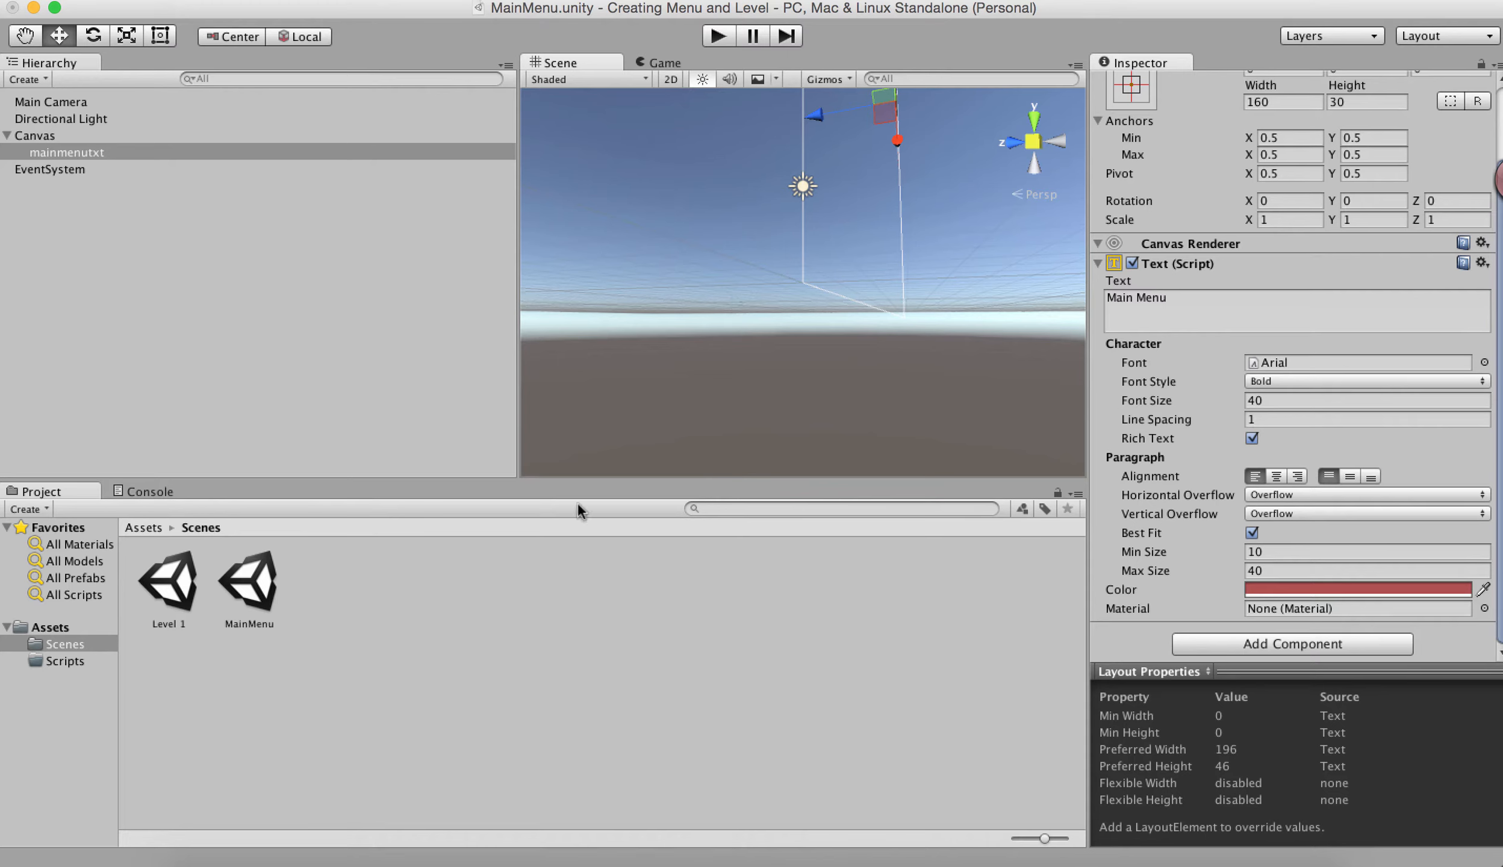
{"action": "right_click_drag", "start_coordinate": [707, 225], "coordinate": [847, 308], "text": "alt"}
{"action": "left_click_drag", "start_coordinate": [847, 308], "coordinate": [1014, 239], "text": "alt"}
{"action": "middle_click_drag", "start_coordinate": [885, 231], "coordinate": [748, 355], "text": "alt"}
{"action": "right_click_drag", "start_coordinate": [1003, 283], "coordinate": [600, 269], "text": "alt"}
{"action": "left_click_drag", "start_coordinate": [1089, 295], "coordinate": [1202, 310]}
{"action": "left_click_drag", "start_coordinate": [1057, 263], "coordinate": [873, 334], "text": "alt"}
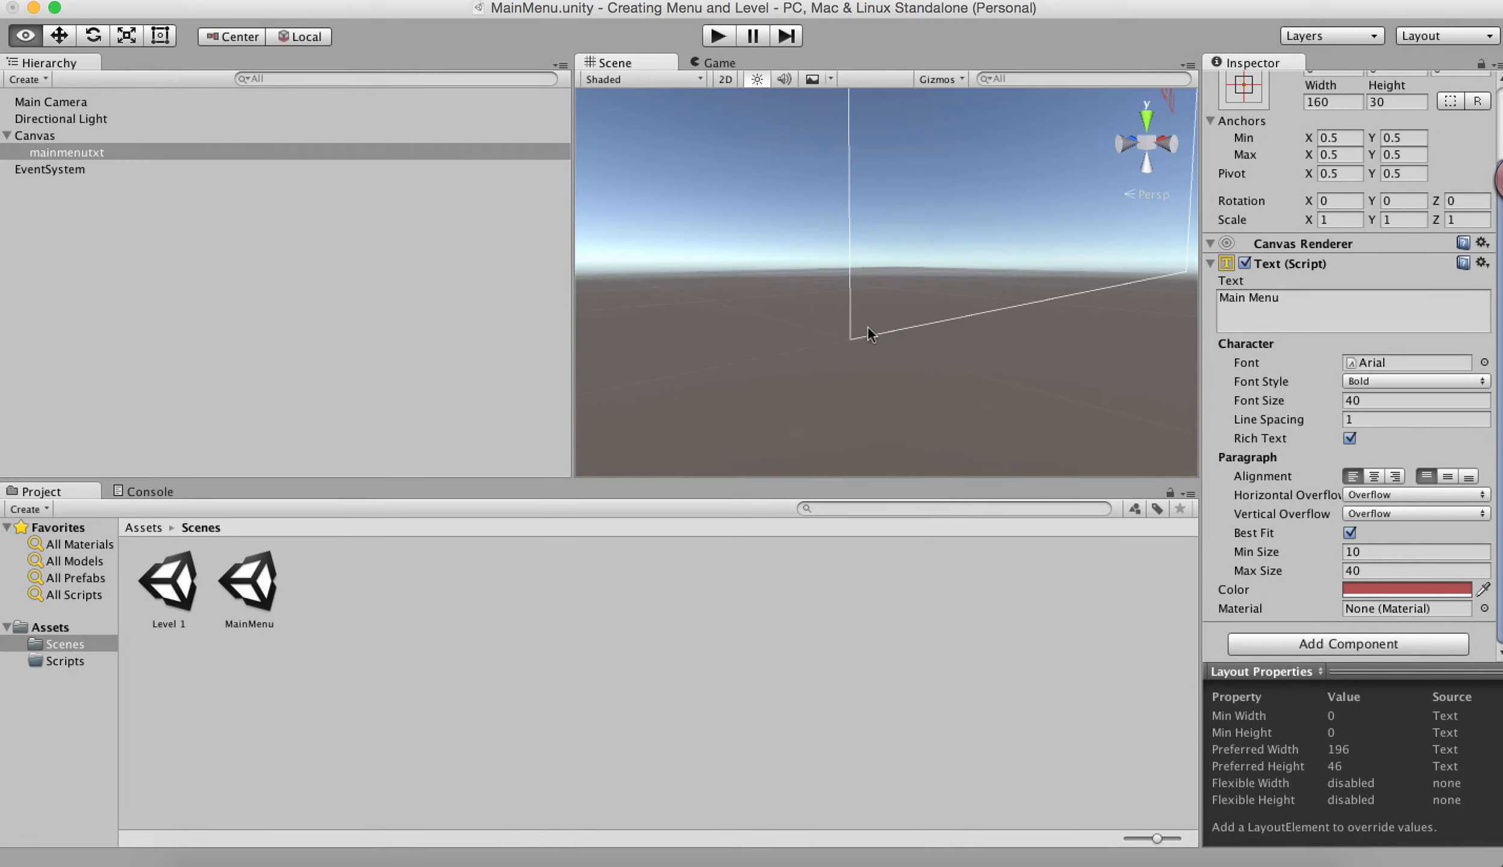
{"action": "left_click_drag", "start_coordinate": [982, 275], "coordinate": [677, 446]}
{"action": "left_click_drag", "start_coordinate": [943, 311], "coordinate": [765, 420]}
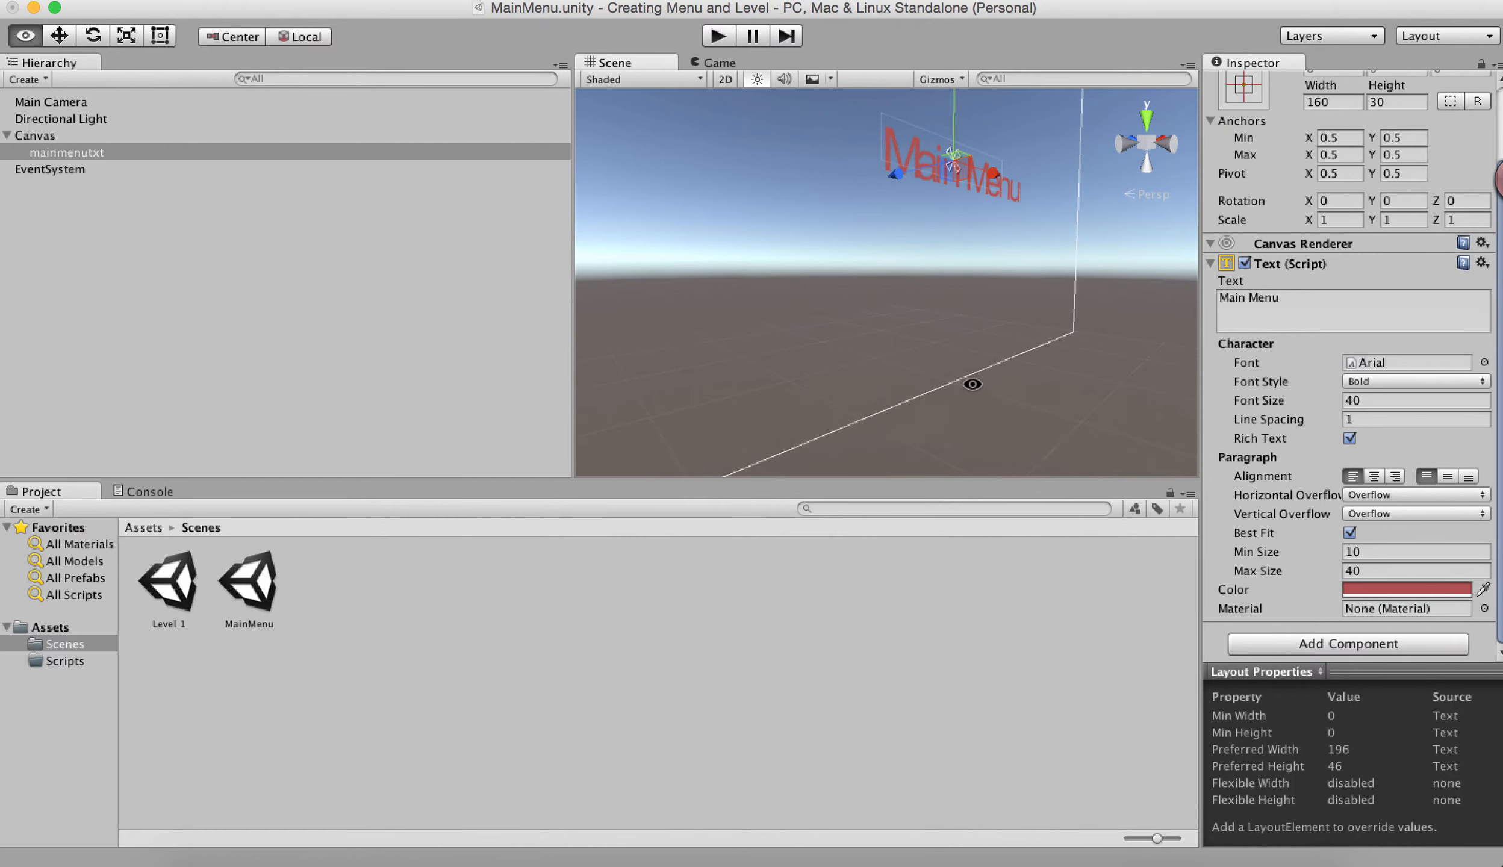
{"action": "left_click_drag", "start_coordinate": [996, 376], "coordinate": [861, 396], "text": "alt"}
{"action": "left_click_drag", "start_coordinate": [1003, 333], "coordinate": [829, 409]}
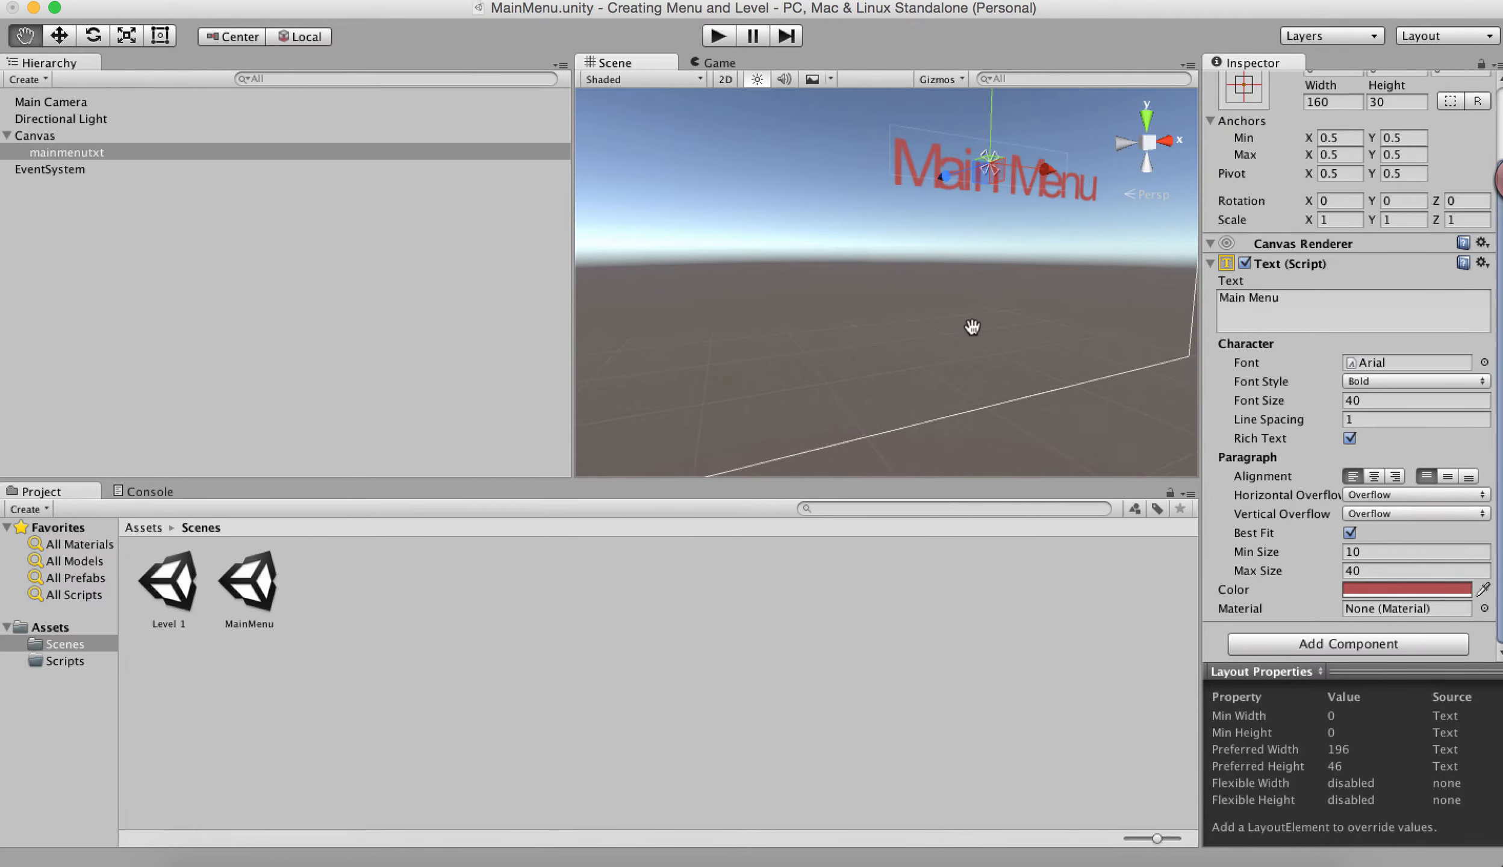
{"action": "left_click_drag", "start_coordinate": [973, 421], "coordinate": [926, 368], "text": "alt"}
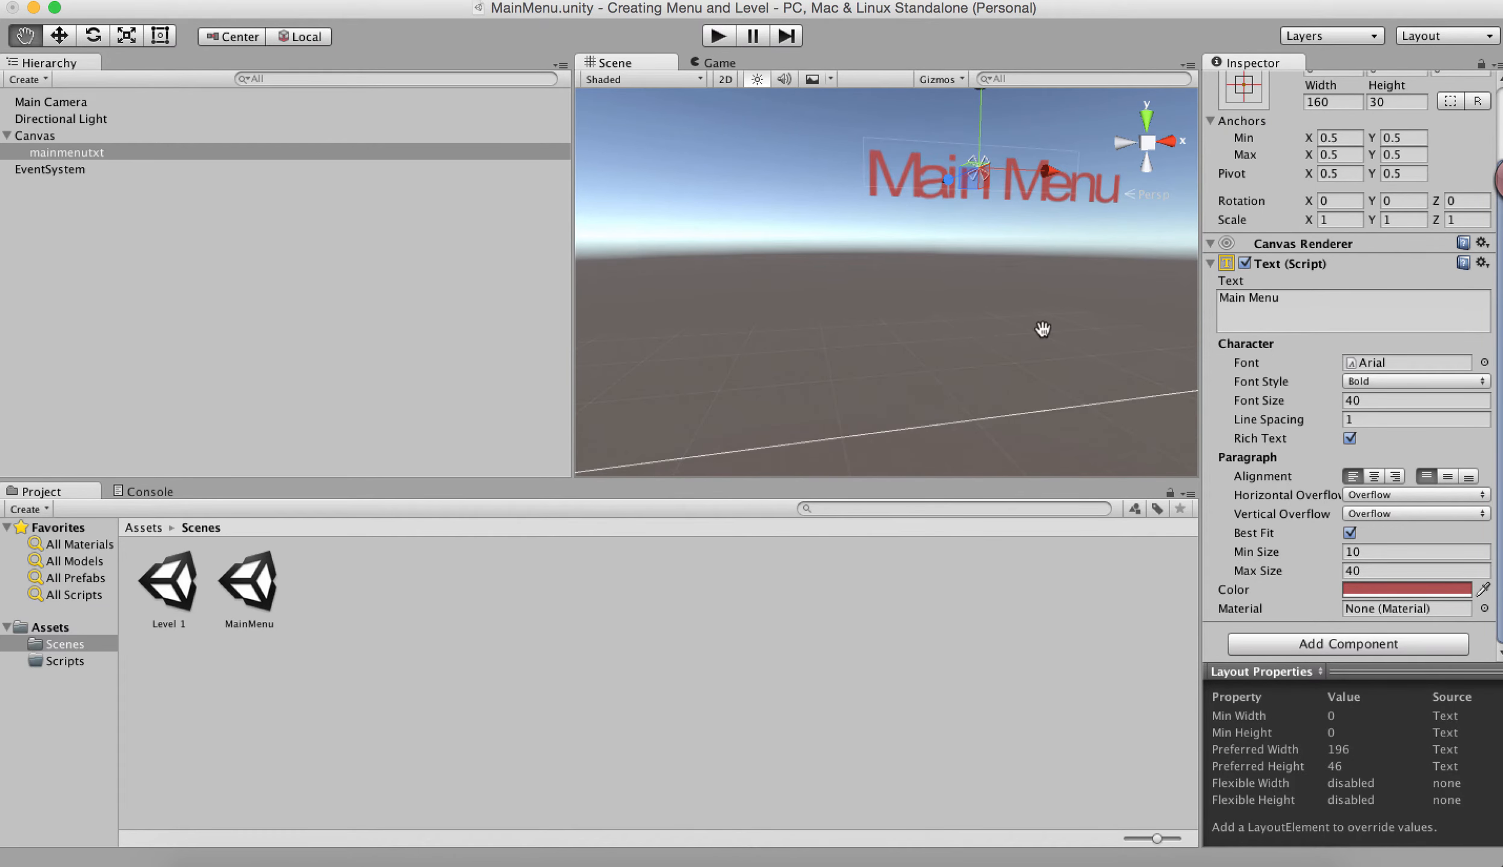
{"action": "right_click_drag", "start_coordinate": [1044, 325], "coordinate": [897, 376], "text": "alt"}
{"action": "right_click_drag", "start_coordinate": [1094, 340], "coordinate": [844, 301], "text": "alt"}
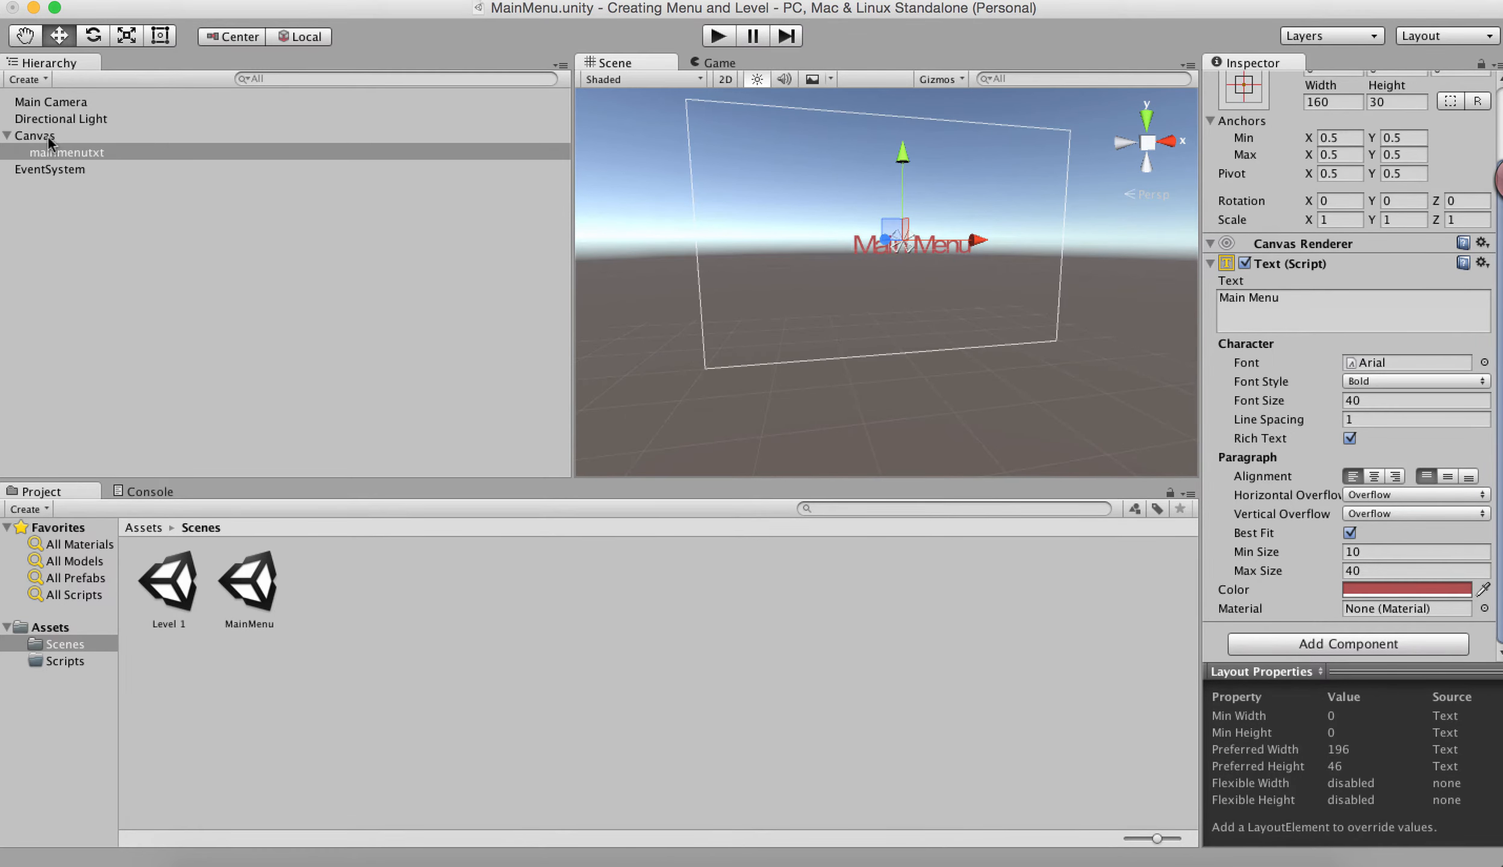
Anchor the mainmenutxt object to the top center of the Canvas and snap its position there as well
{"action": "left_click", "coordinate": [44, 135]}
{"action": "left_click", "coordinate": [49, 158]}
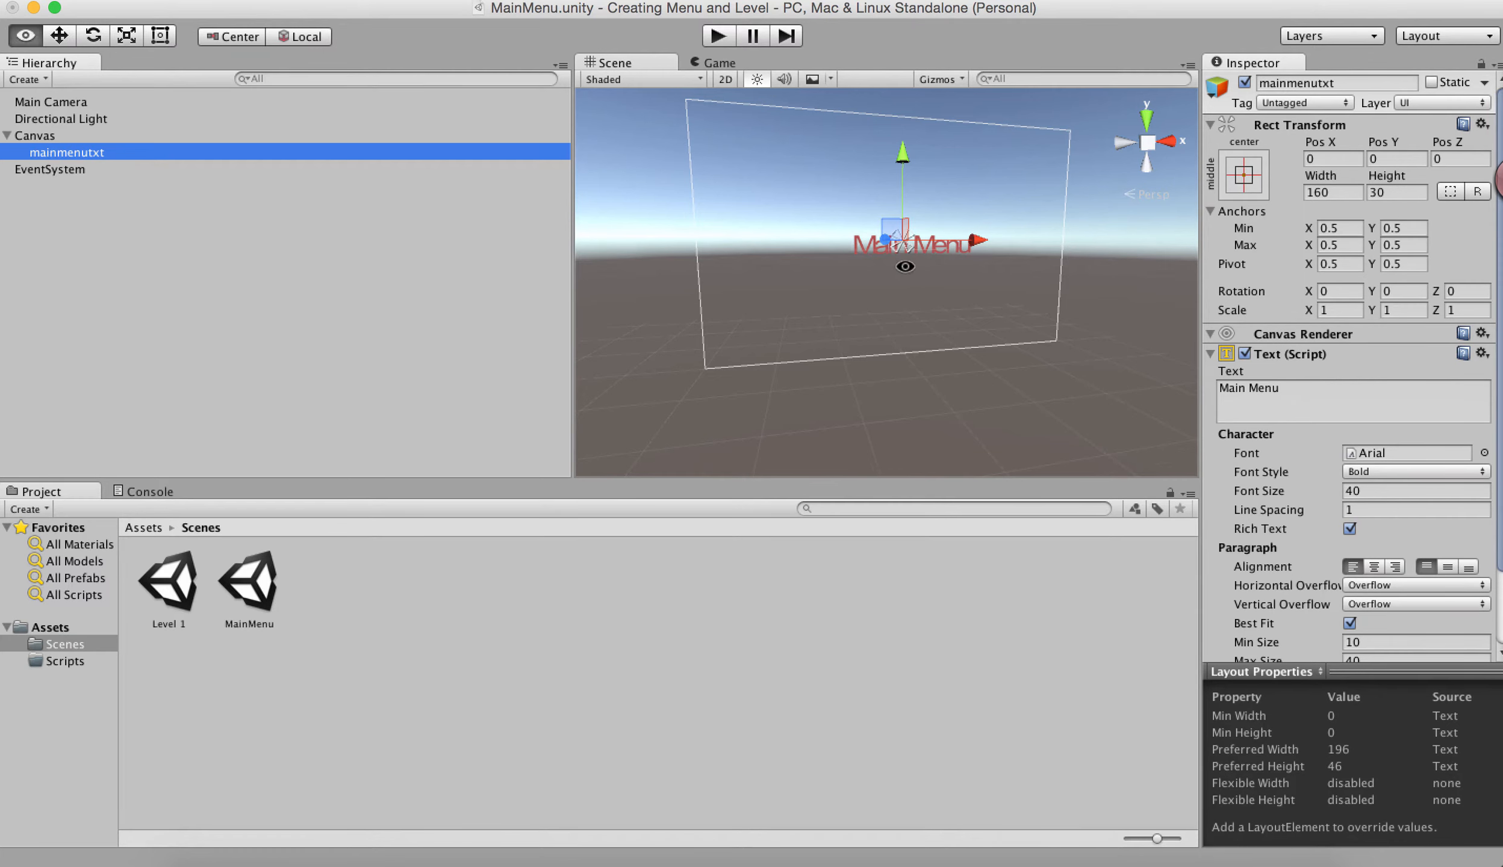
{"action": "right_click_drag", "start_coordinate": [899, 322], "coordinate": [1139, 279], "text": "alt"}
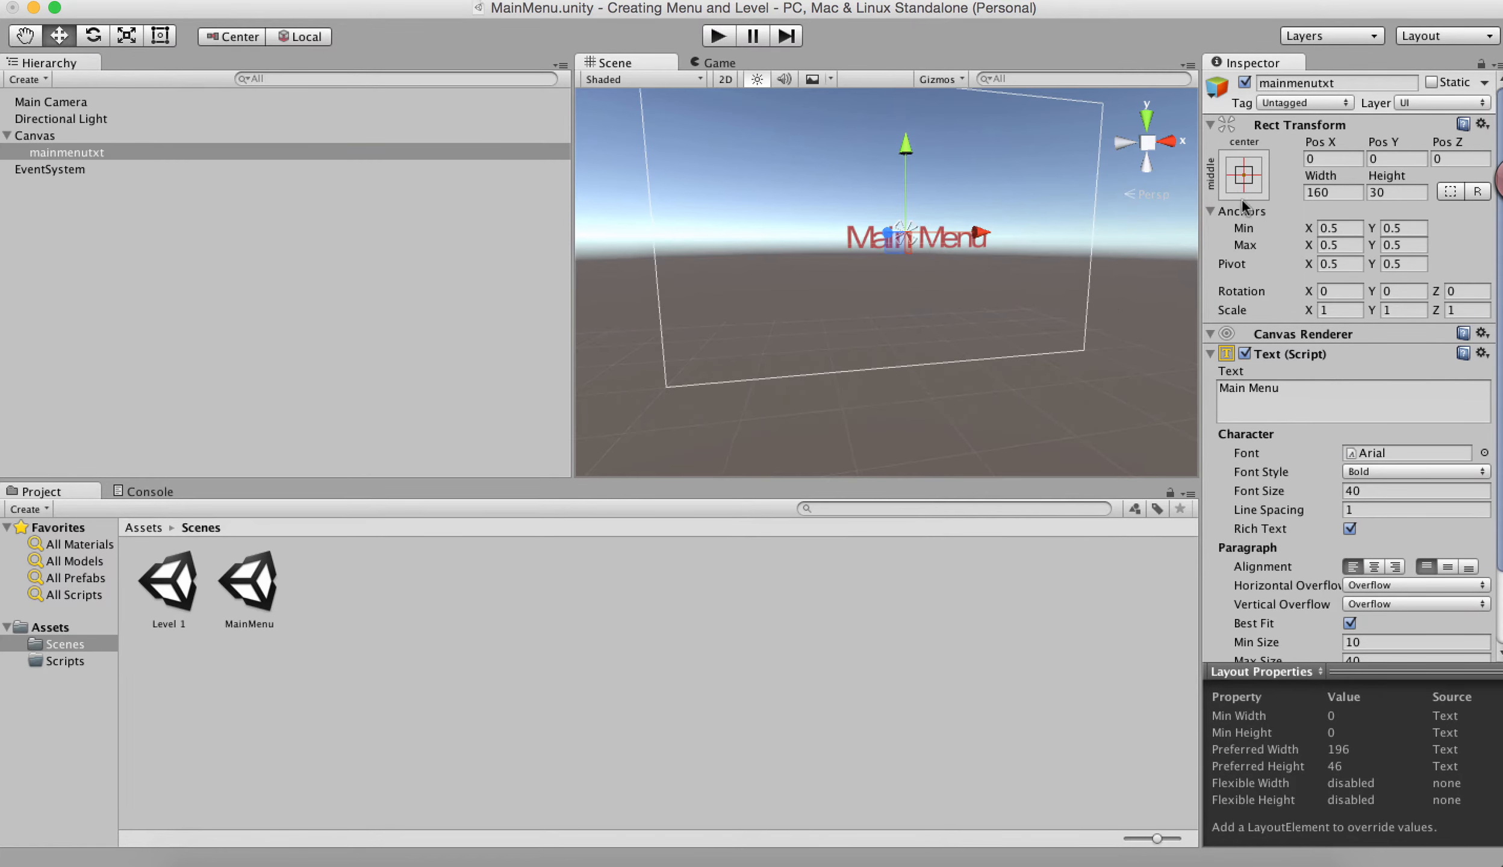
{"action": "left_click", "coordinate": [1255, 184]}
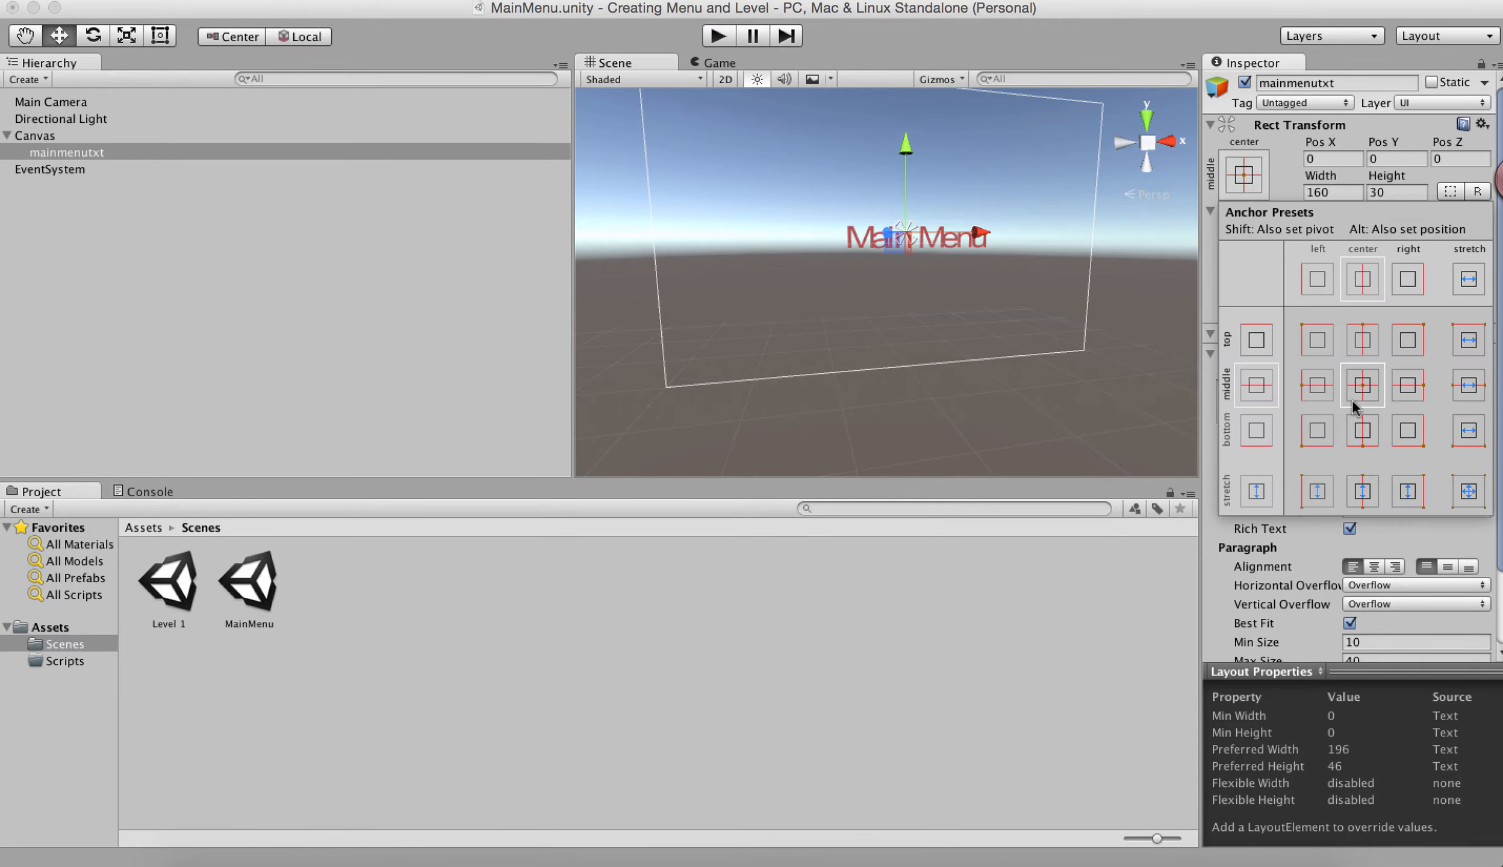
{"action": "left_click", "coordinate": [1363, 340]}
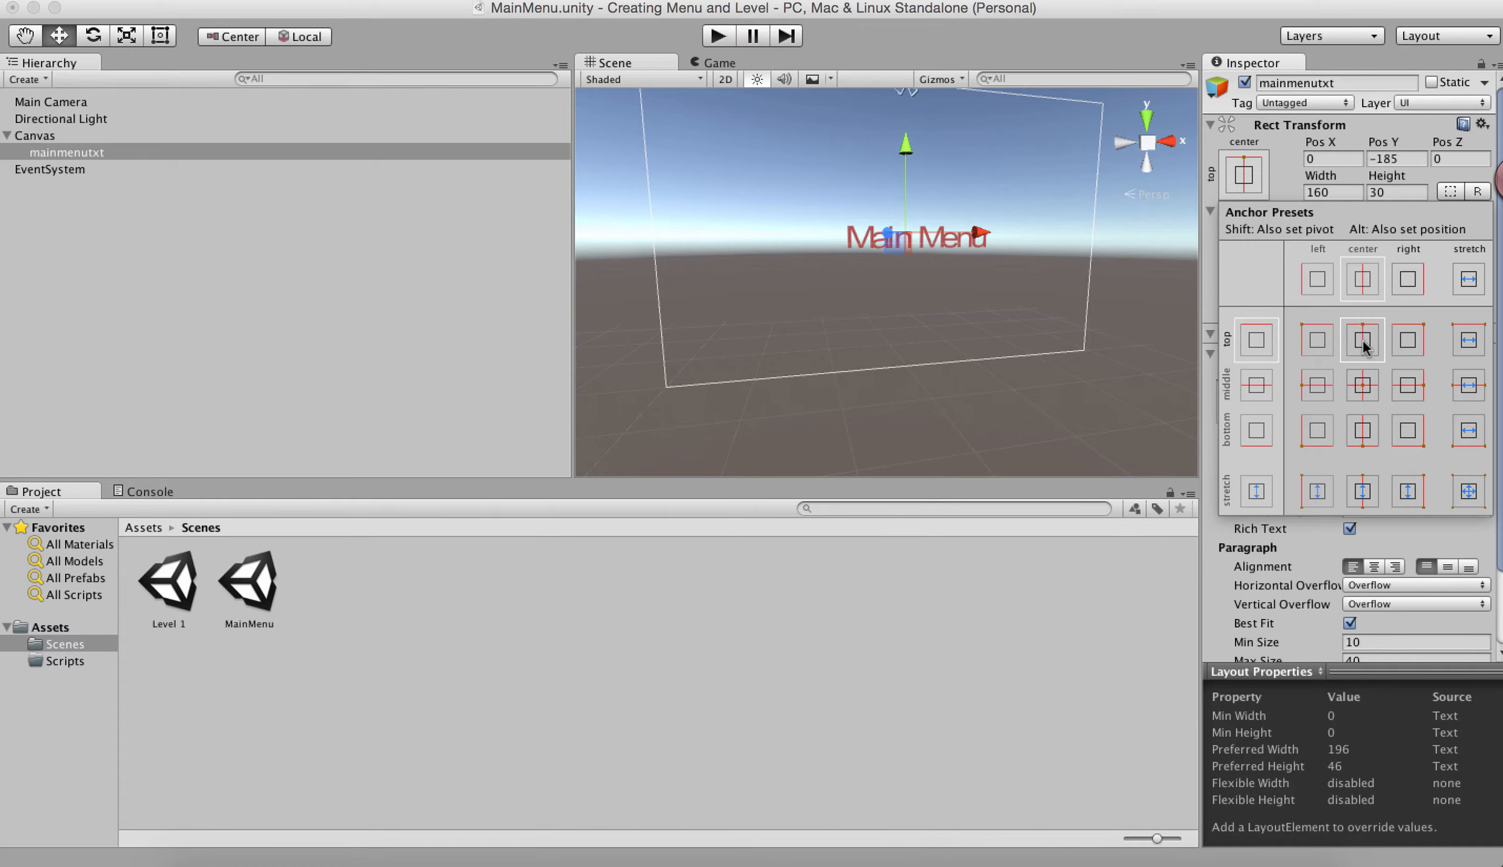
{"action": "key", "text": "alt"}
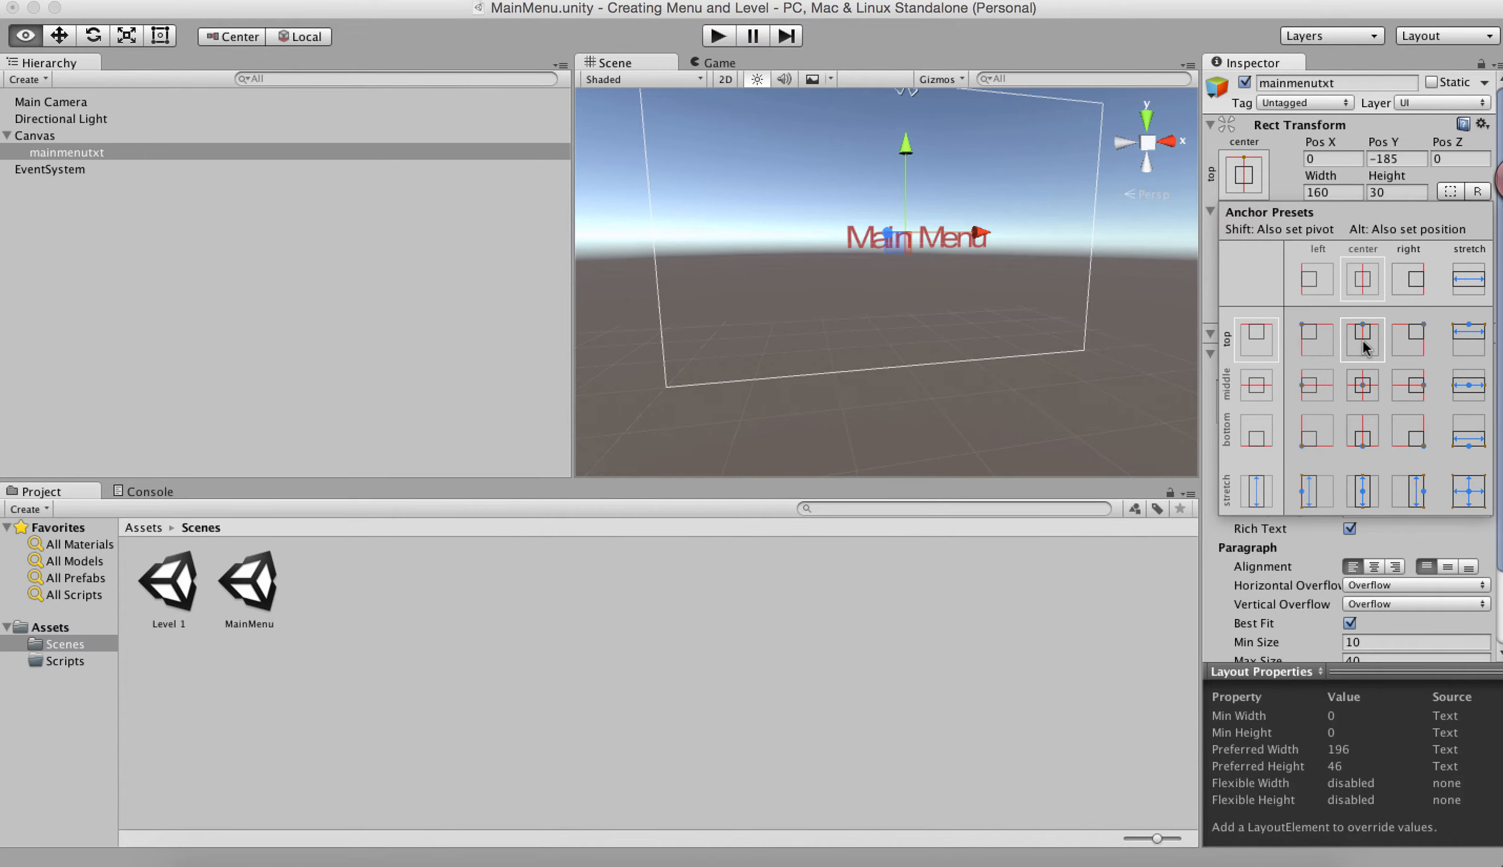
{"action": "left_click", "coordinate": [1363, 339], "text": "alt"}
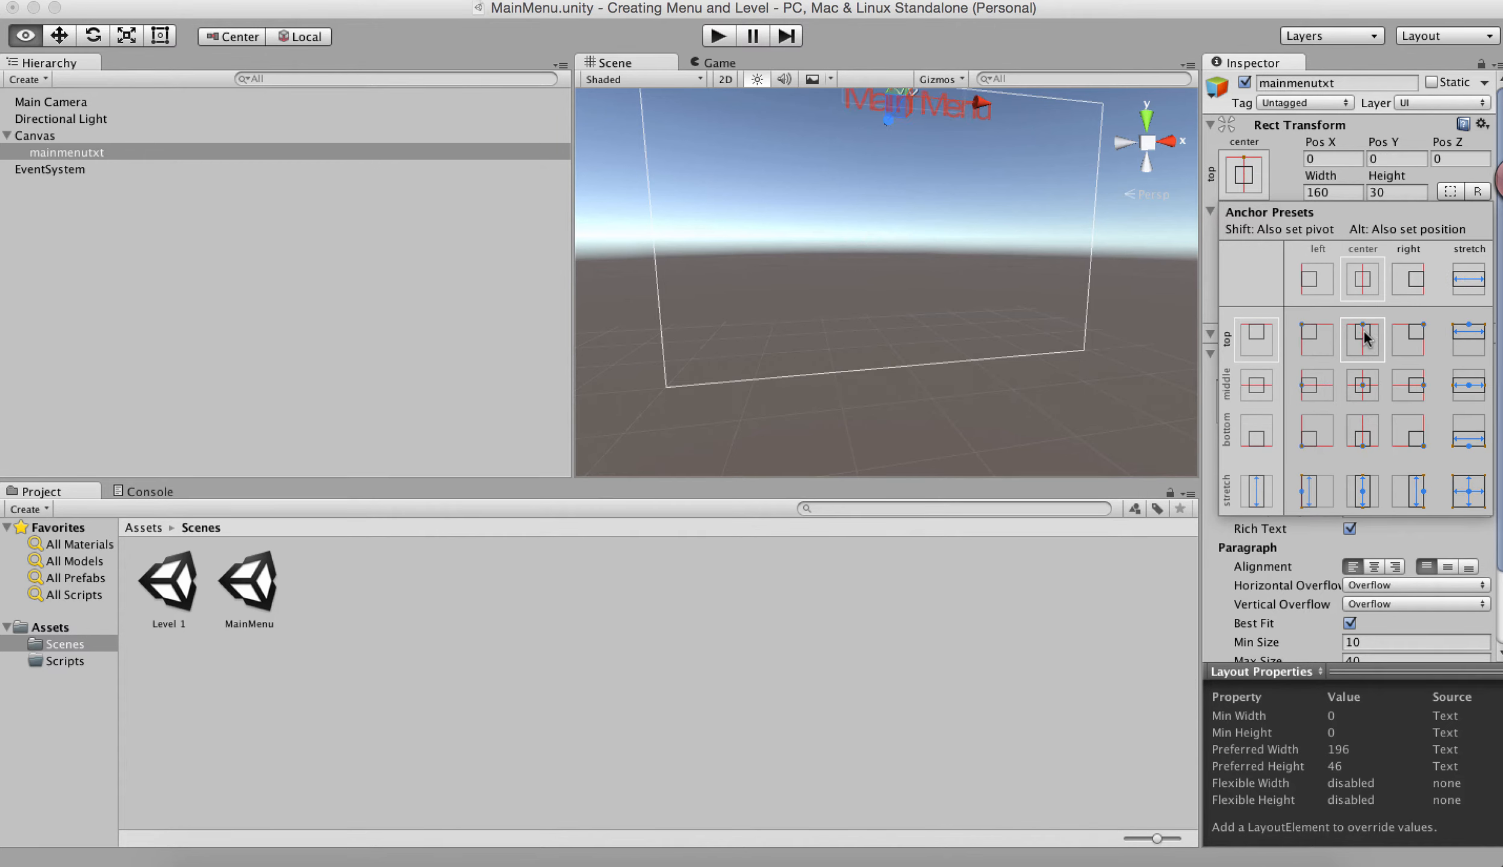
{"action": "left_click", "coordinate": [1009, 250], "text": "alt"}
Spread the Main Menu text's anchors horizontally to about 0.38 for minimum X and 0.68 for maximum X
{"action": "key", "text": "ctrl"}
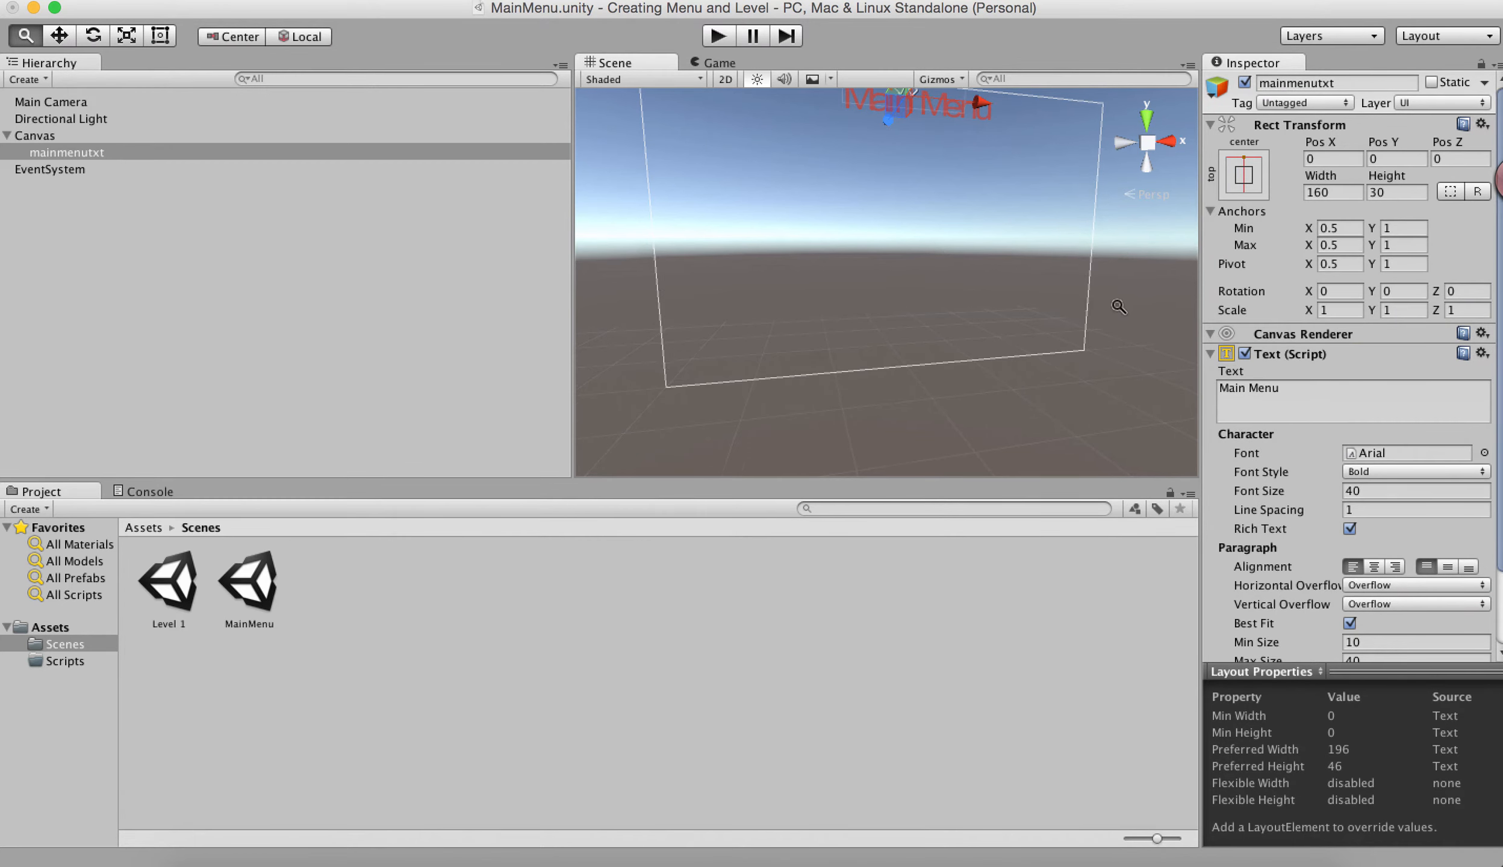
{"action": "right_click_drag", "start_coordinate": [1119, 307], "coordinate": [1000, 307], "text": "alt"}
{"action": "left_click_drag", "start_coordinate": [1000, 307], "coordinate": [942, 343], "text": "alt"}
{"action": "right_click_drag", "start_coordinate": [804, 165], "coordinate": [970, 319], "text": "alt"}
{"action": "left_click_drag", "start_coordinate": [938, 302], "coordinate": [957, 329]}
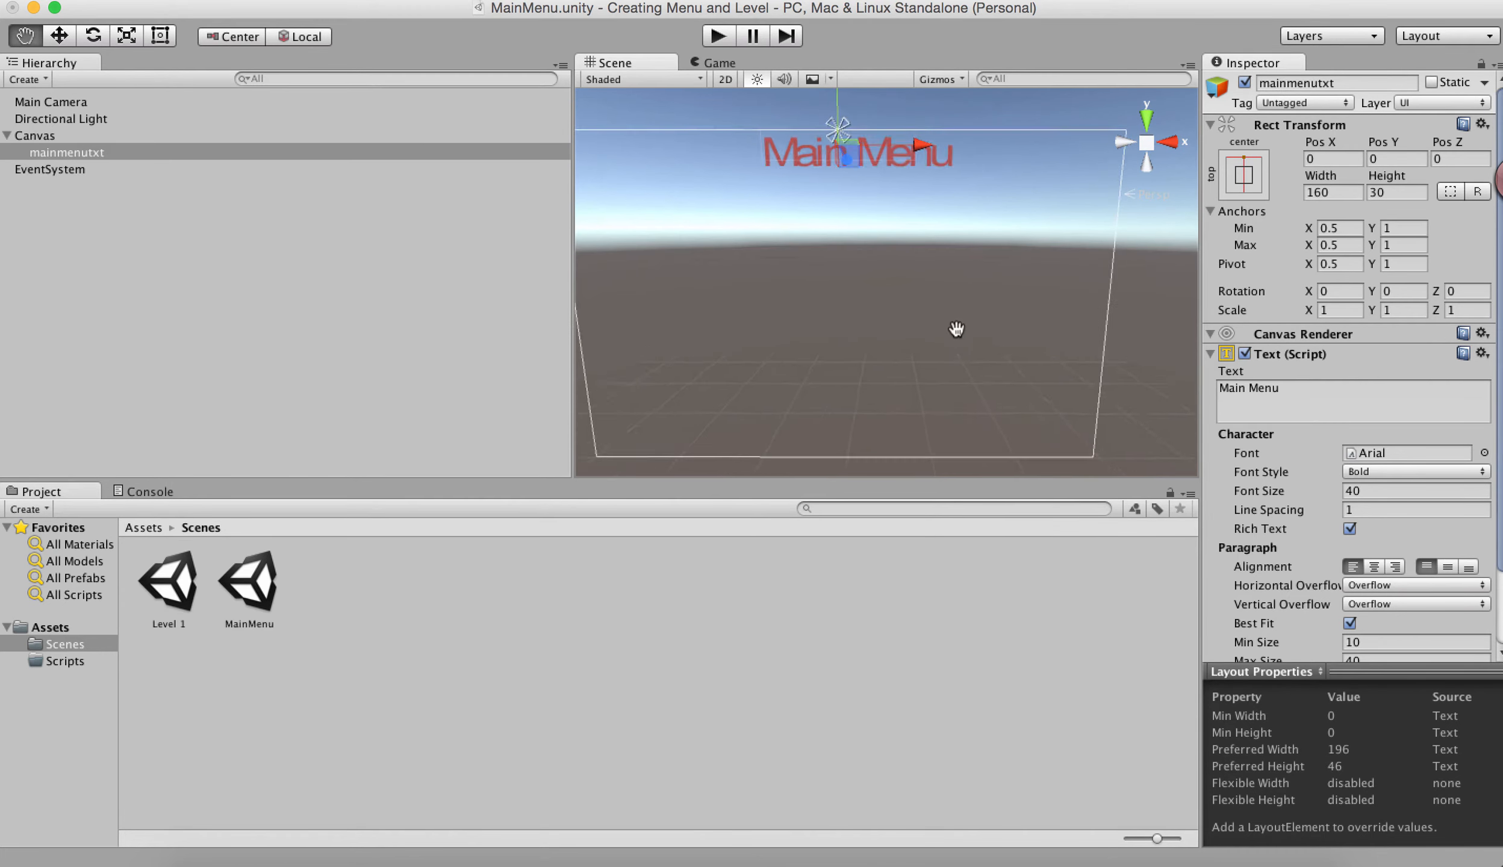
{"action": "scroll", "coordinate": [956, 361], "scroll_direction": "up", "scroll_amount": 3}
{"action": "key", "text": "w"}
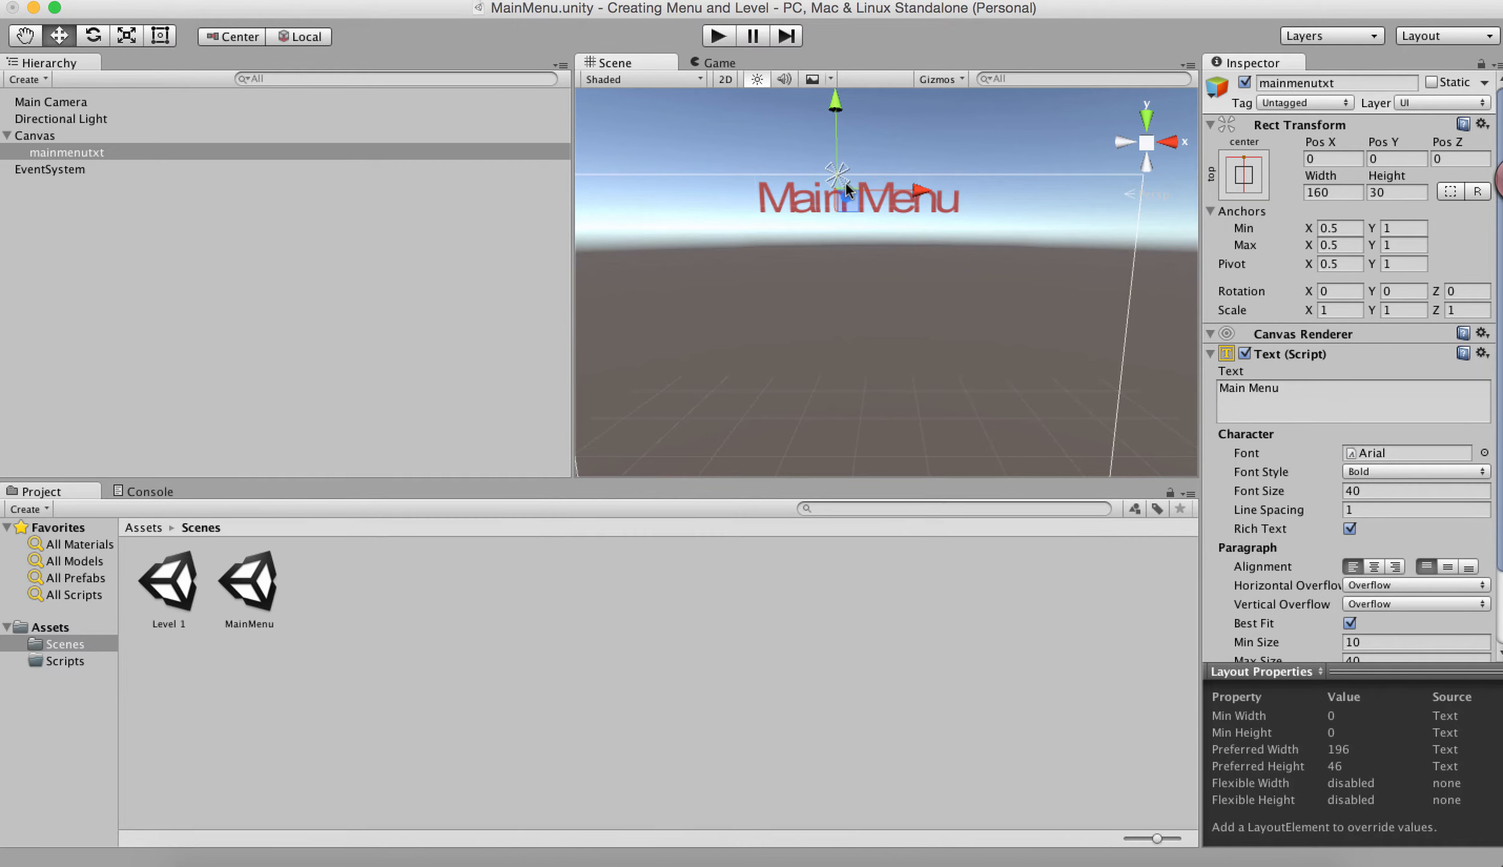
{"action": "left_click_drag", "start_coordinate": [845, 185], "coordinate": [962, 199]}
{"action": "left_click", "coordinate": [857, 218]}
{"action": "left_click", "coordinate": [844, 202]}
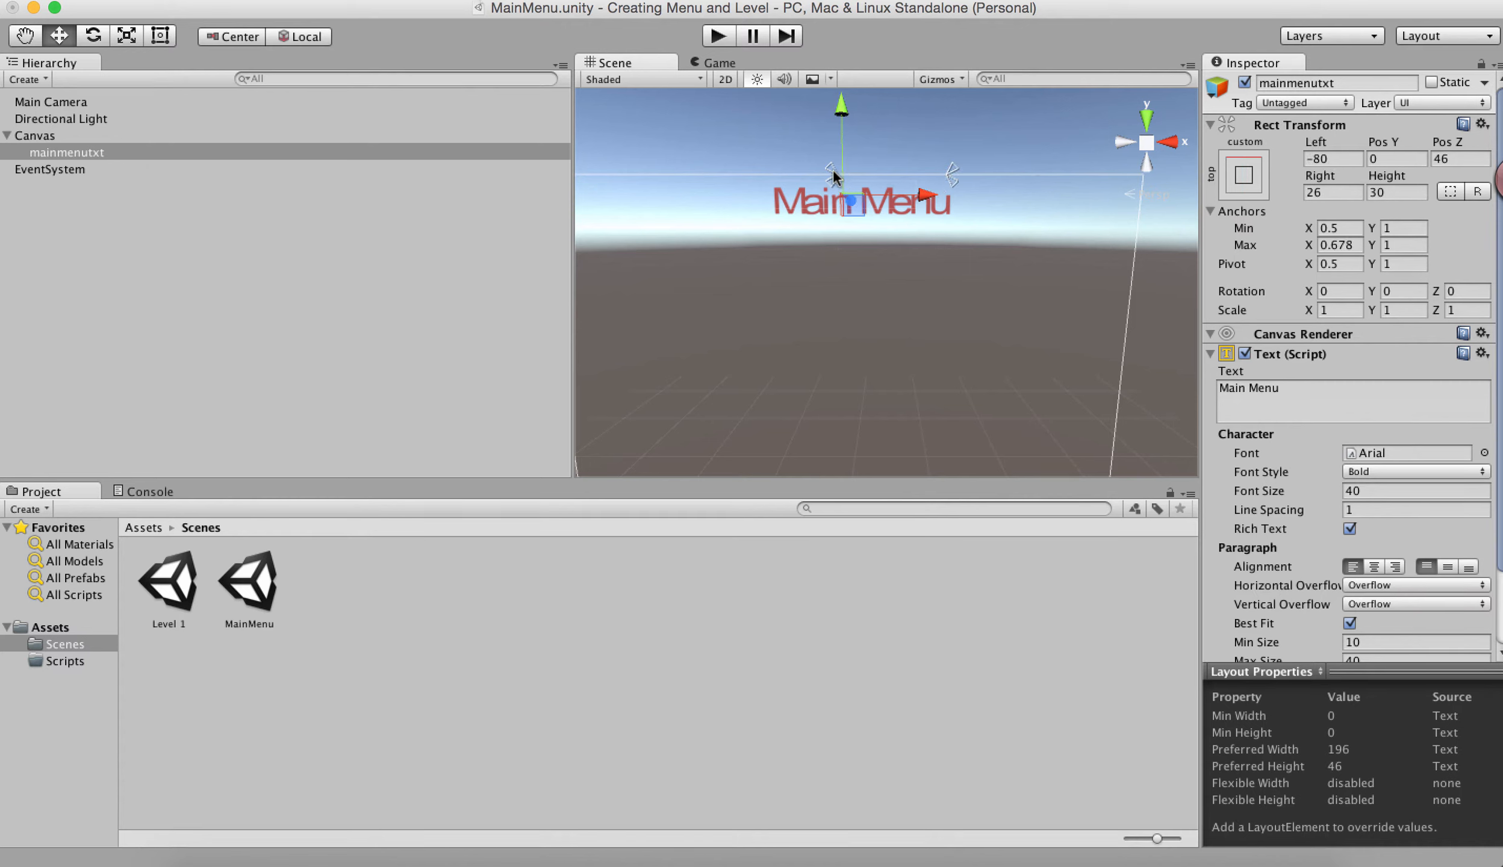
{"action": "left_click_drag", "start_coordinate": [833, 169], "coordinate": [760, 176]}
{"action": "left_click", "coordinate": [958, 202]}
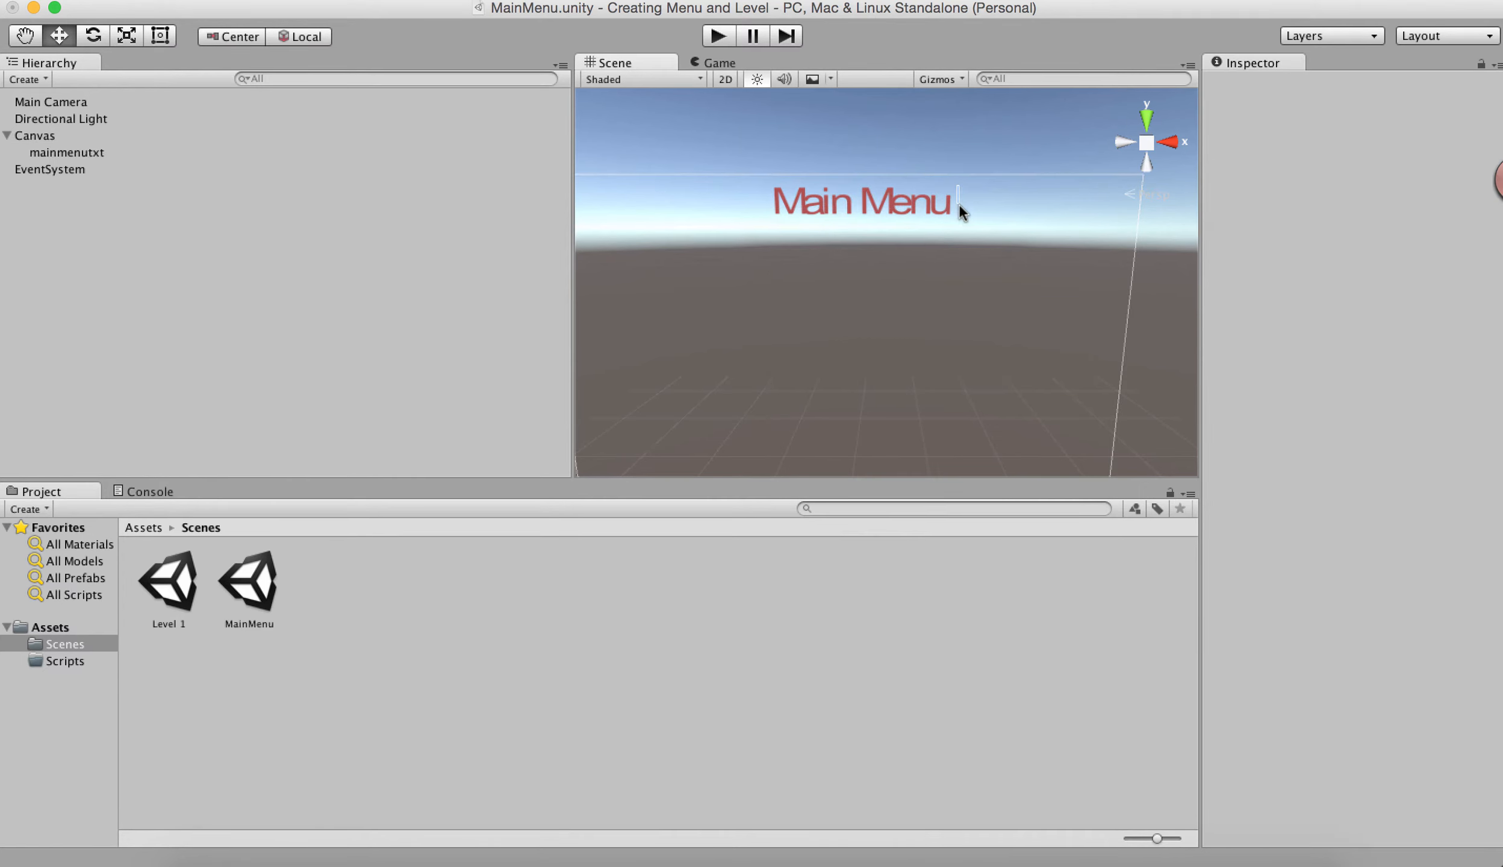
Extend the mainmenutxt anchors around the text to about 0.88 for minimum Y and 0.69 for maximum X
{"action": "left_click", "coordinate": [127, 151]}
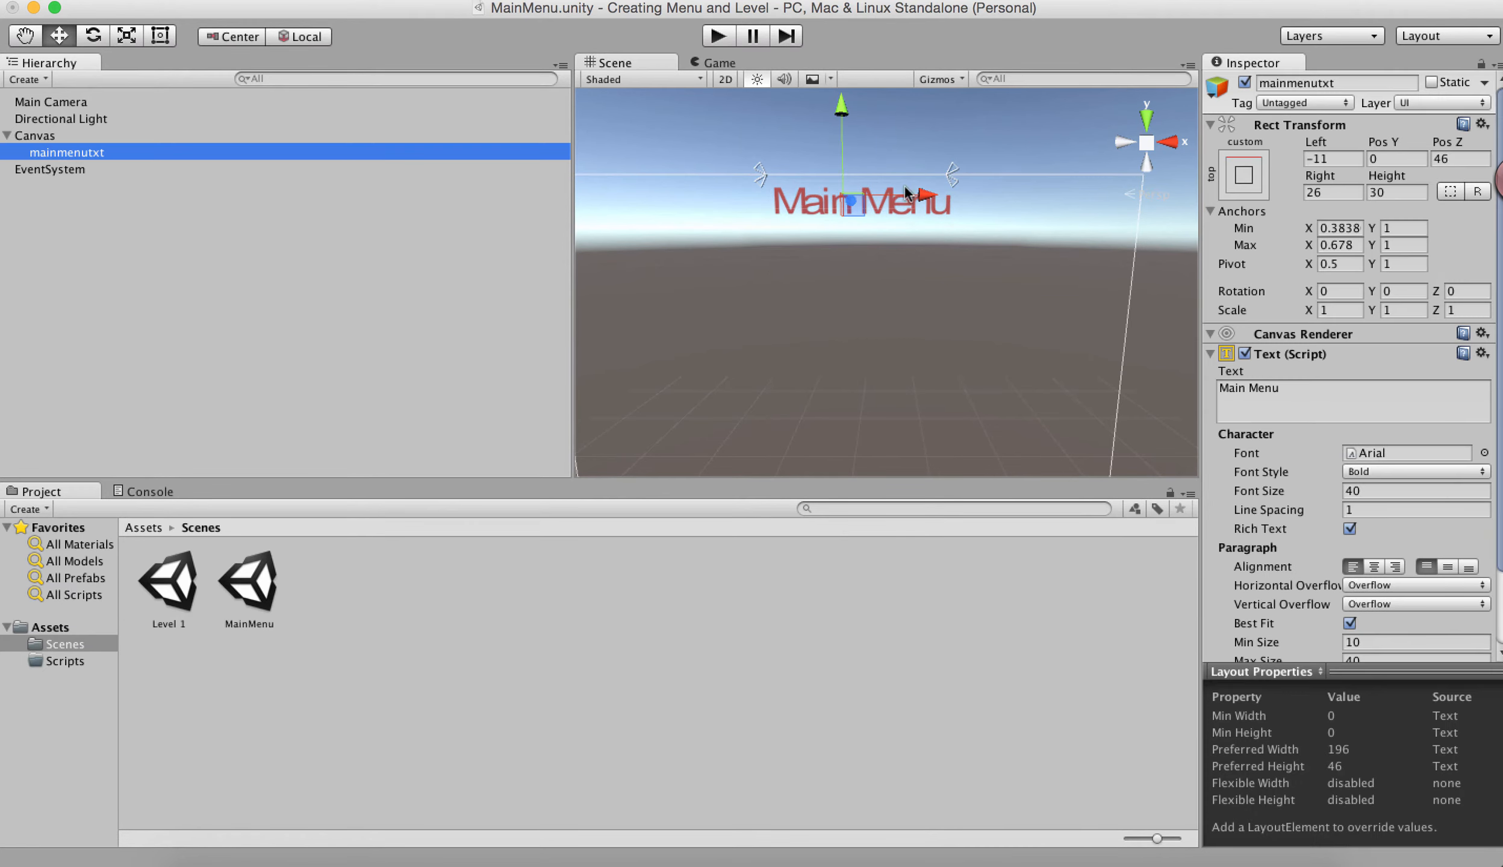
{"action": "left_click", "coordinate": [953, 199]}
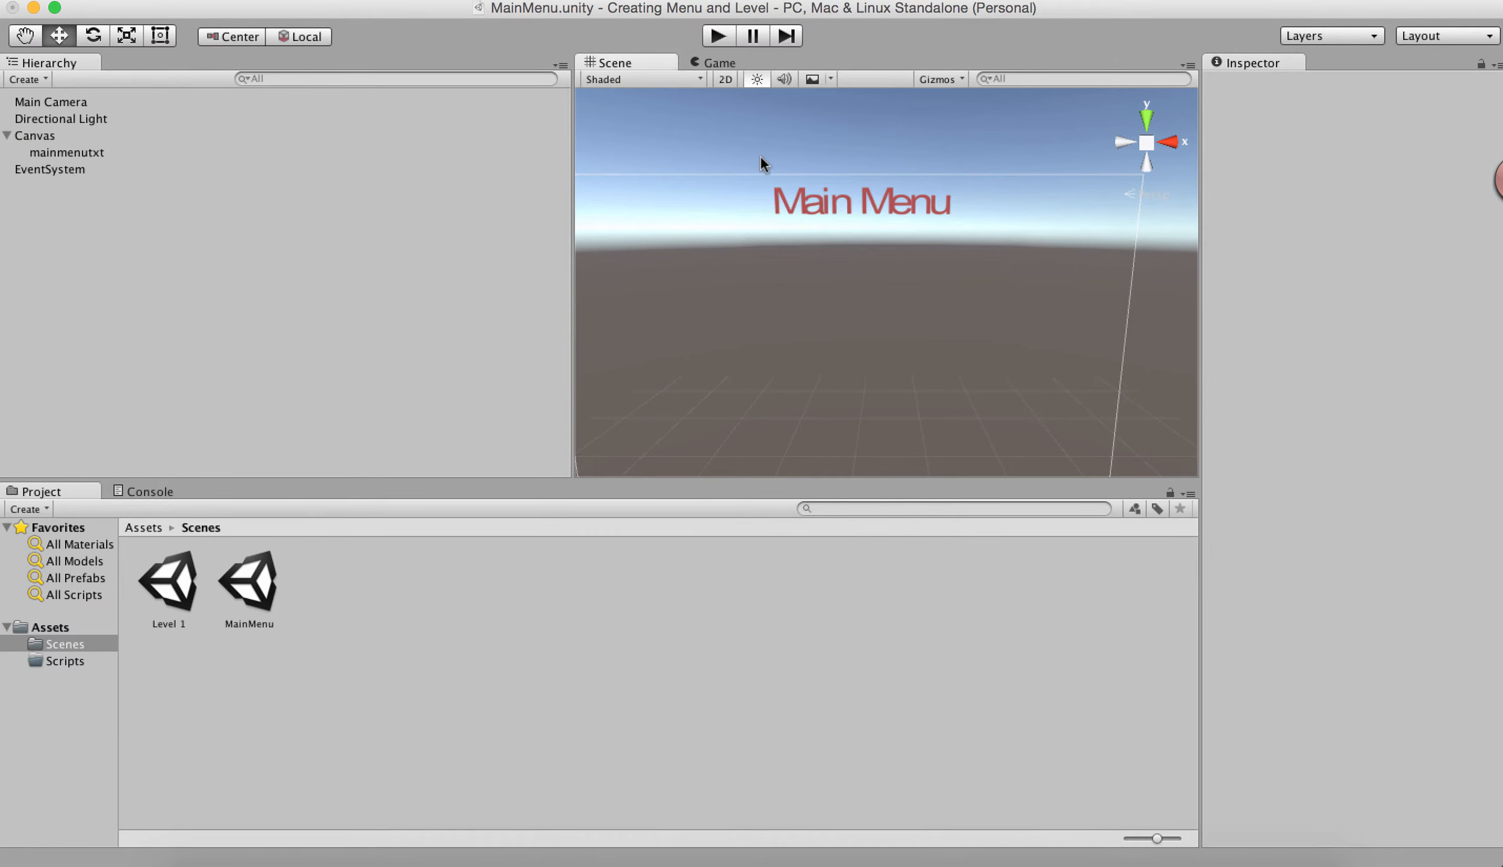
{"action": "left_click", "coordinate": [73, 154]}
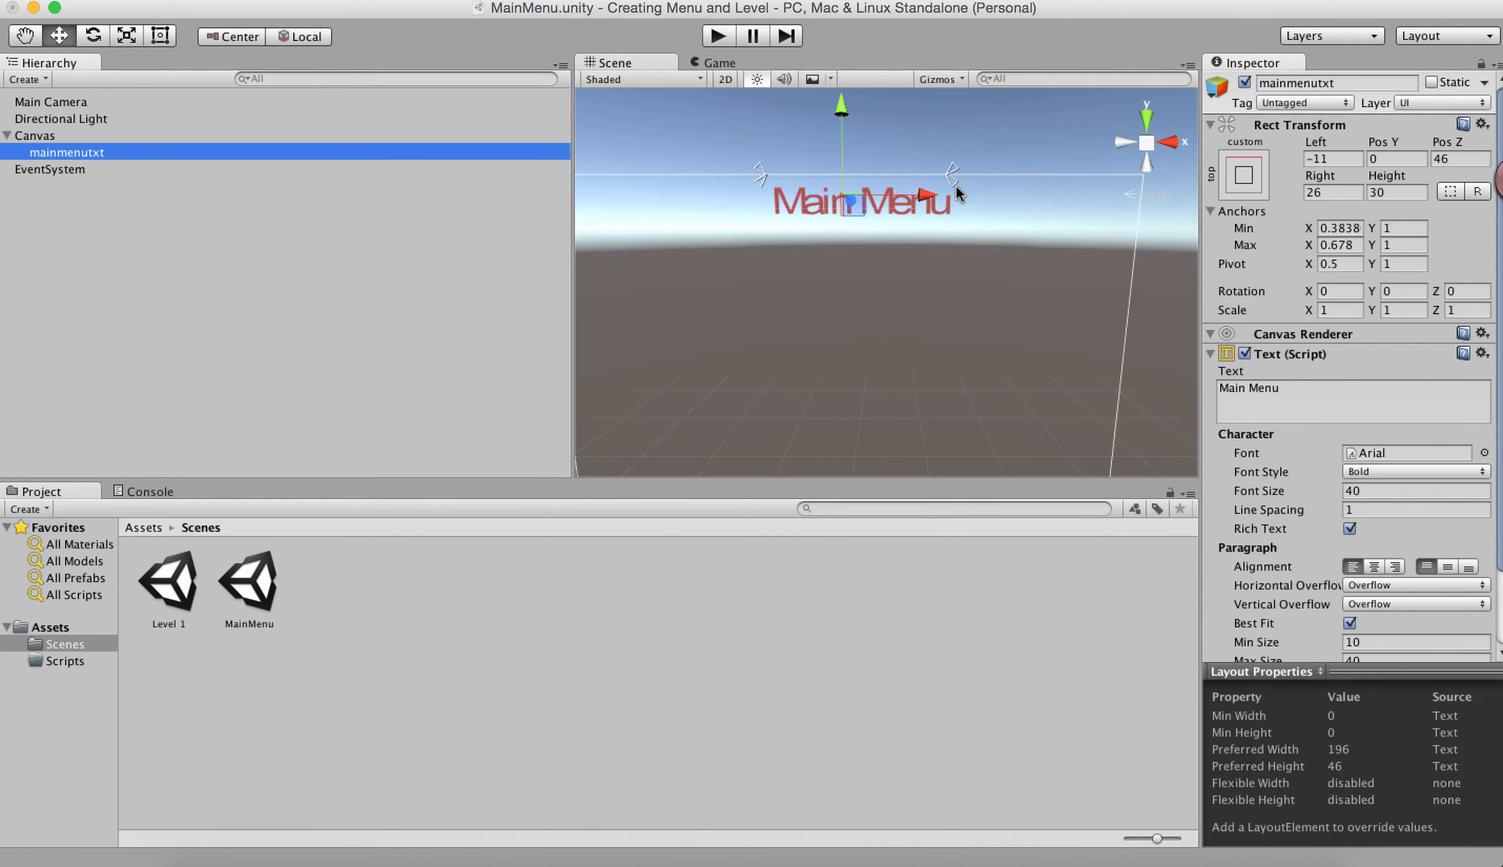
{"action": "left_click_drag", "start_coordinate": [953, 180], "coordinate": [959, 232]}
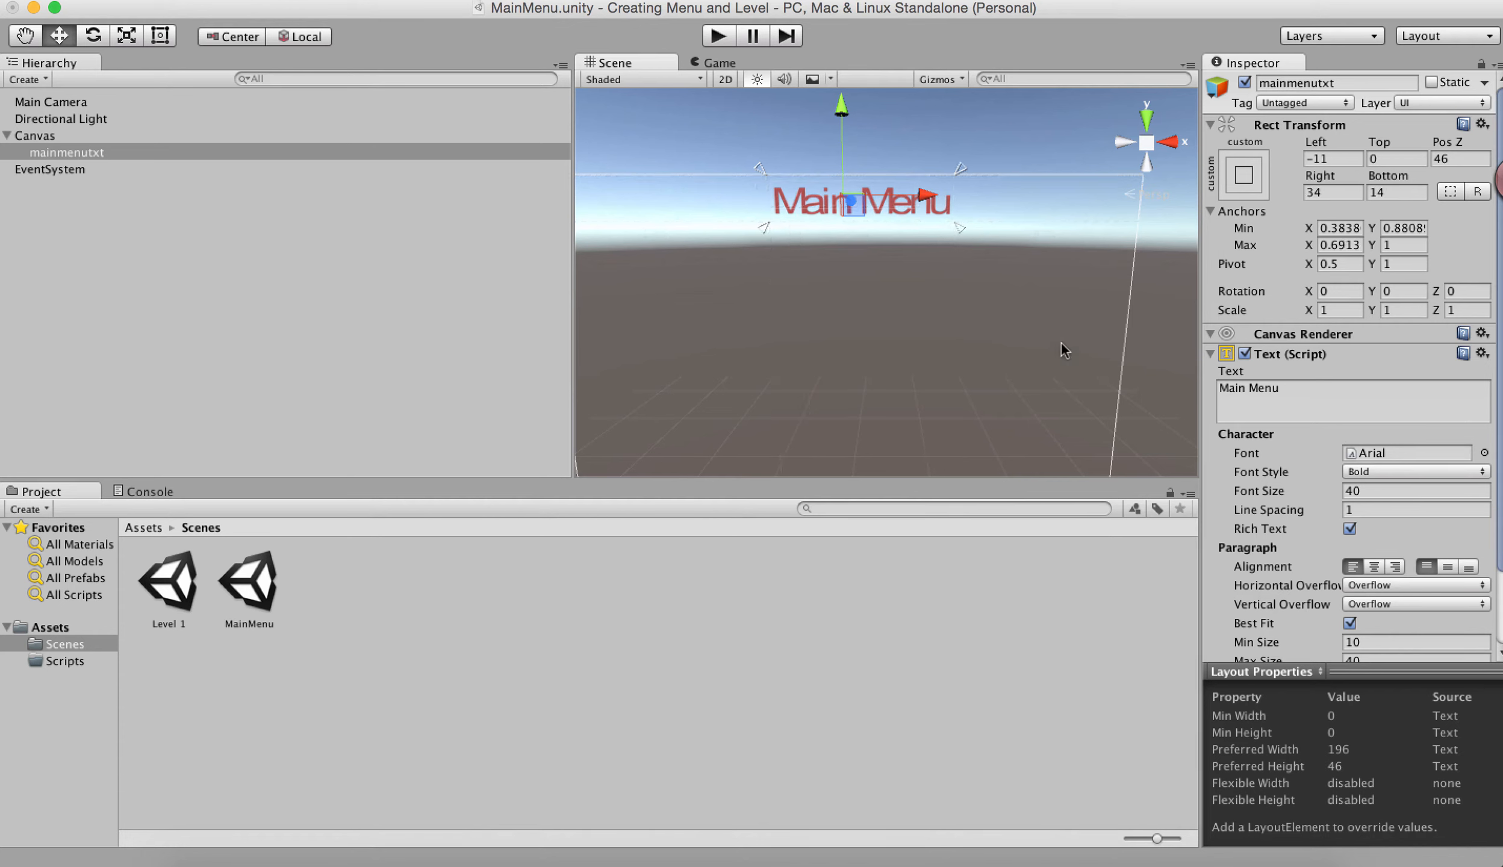
{"action": "left_click", "coordinate": [219, 263]}
Add a UI Button as a child of the Canvas
{"action": "left_click", "coordinate": [54, 152]}
{"action": "left_click", "coordinate": [50, 134]}
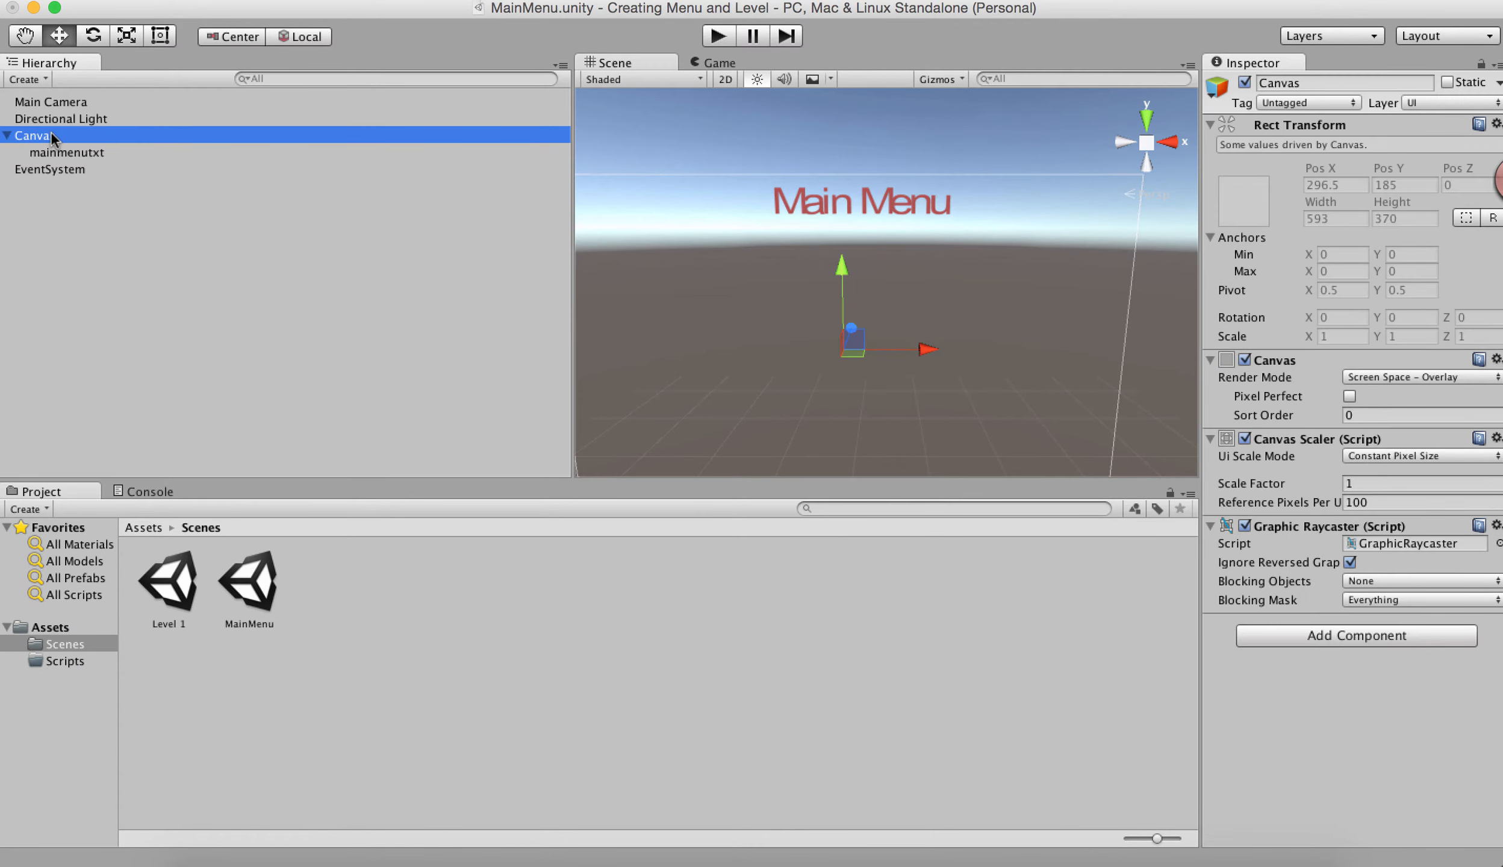
{"action": "right_click", "coordinate": [52, 130]}
{"action": "mouse_move", "coordinate": [151, 401]}
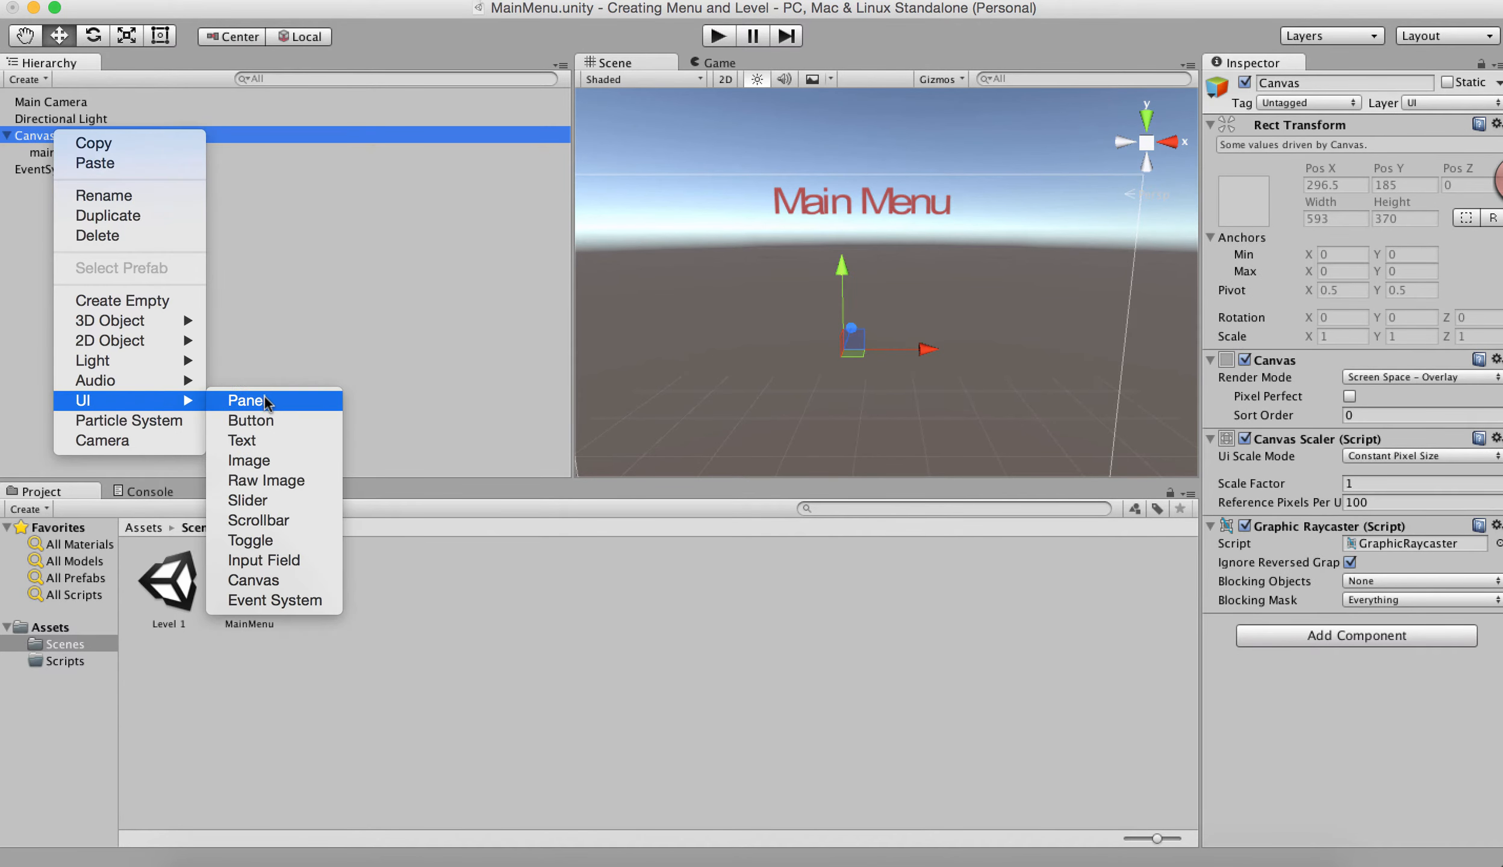
{"action": "left_click", "coordinate": [283, 423]}
{"action": "left_click_drag", "start_coordinate": [966, 412], "coordinate": [927, 363], "text": "alt"}
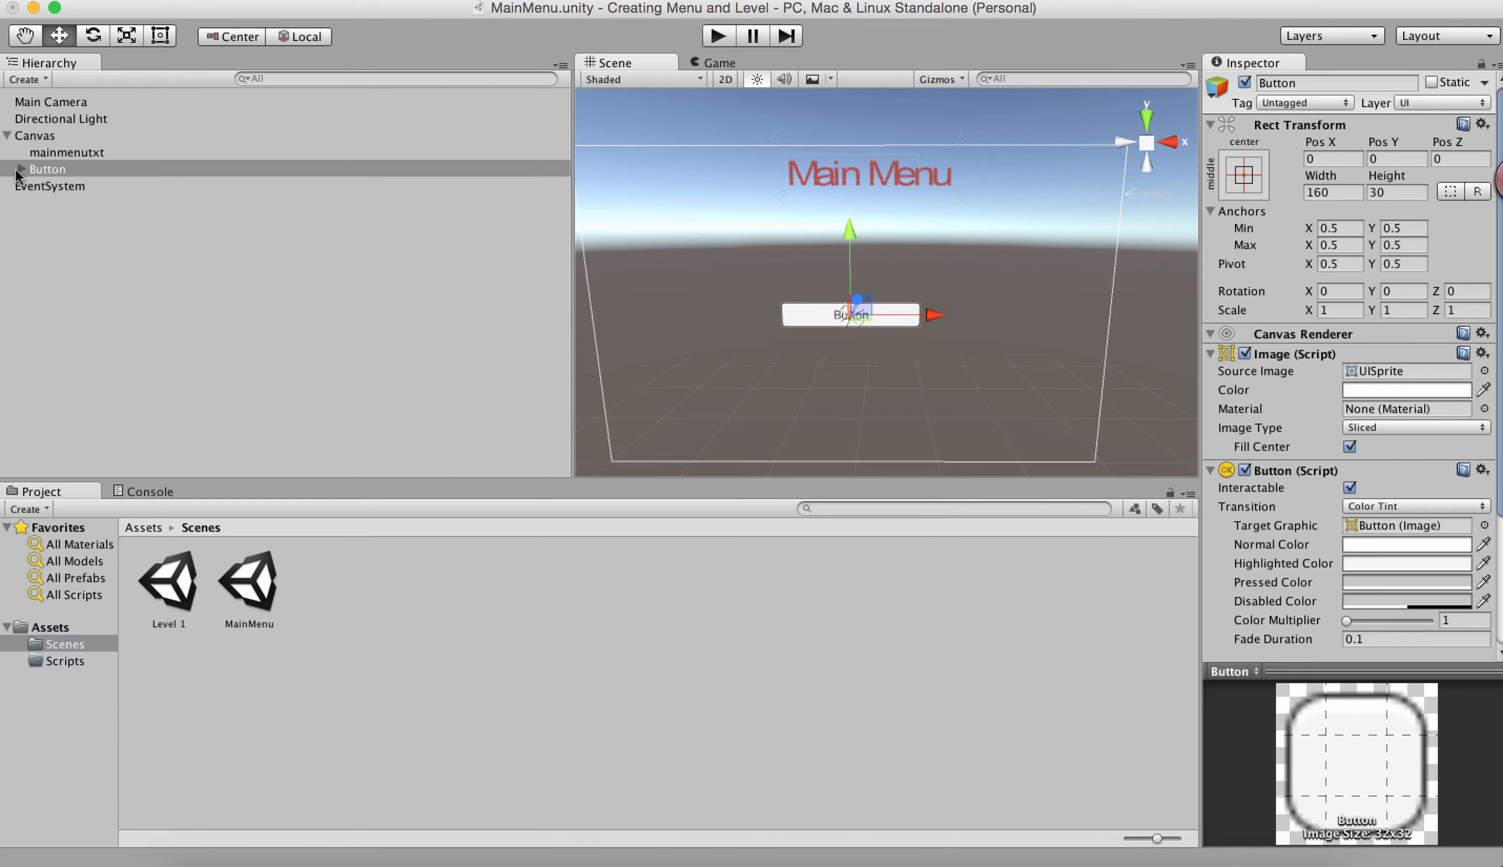
Try to rename the new button as Settingsbtn, and set its child label text to Settings
{"action": "left_click", "coordinate": [1320, 84]}
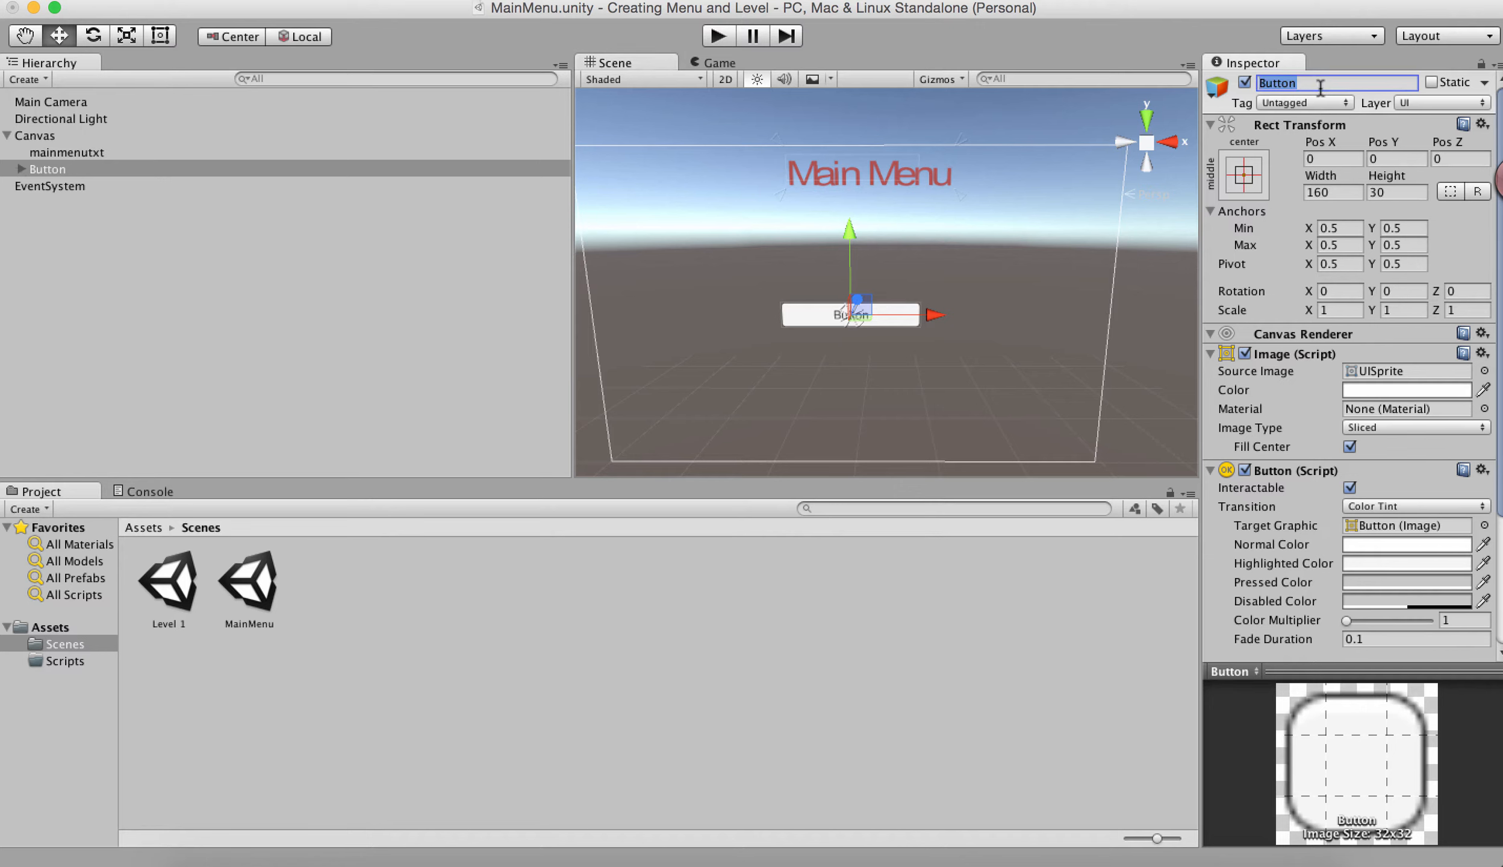
{"action": "type", "text": "Settingsbtn"}
{"action": "left_click", "coordinate": [20, 169]}
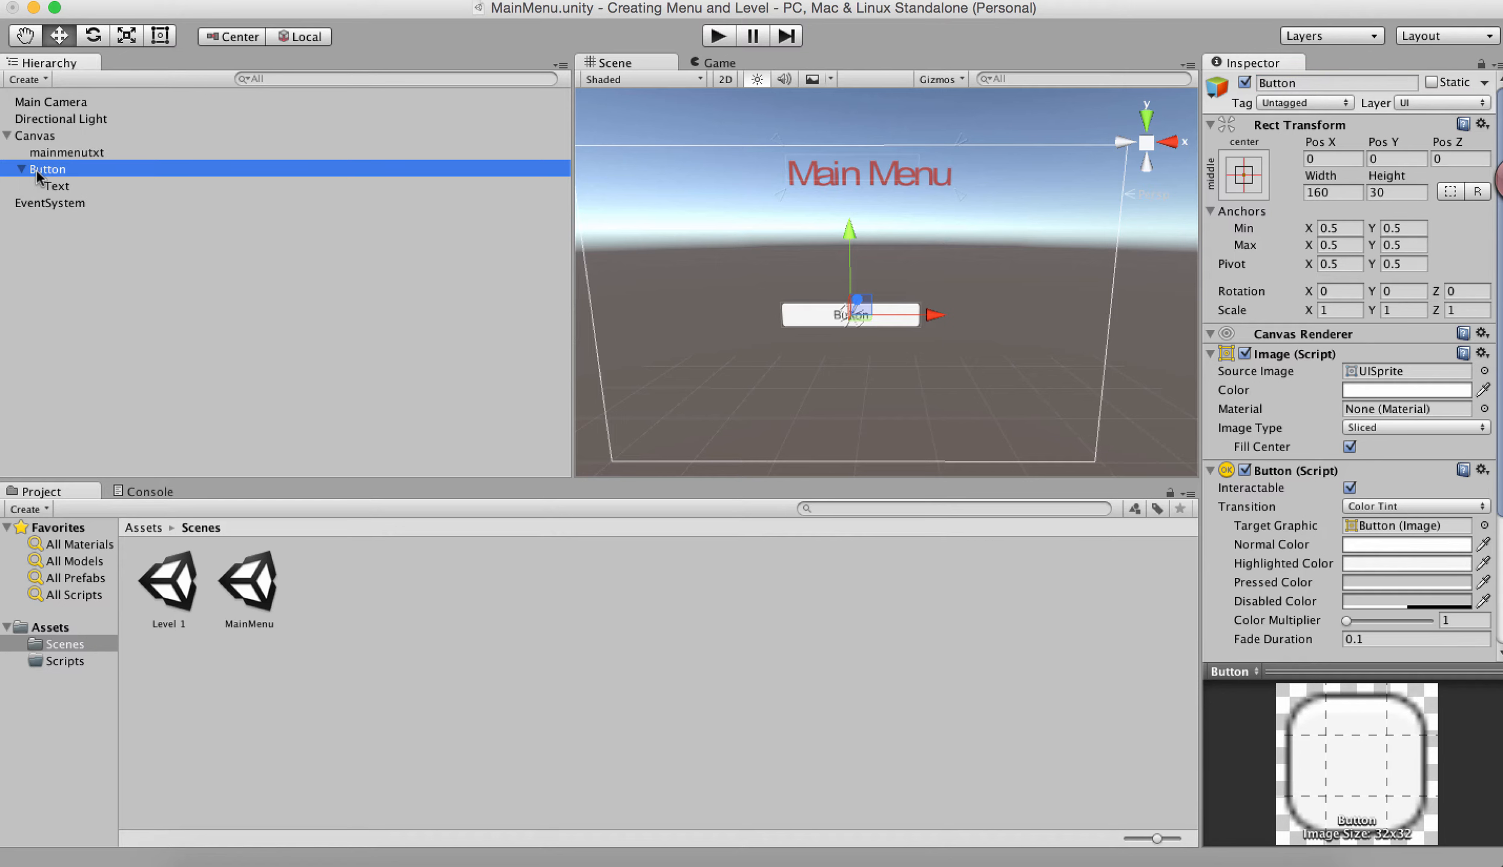
{"action": "left_click", "coordinate": [57, 185]}
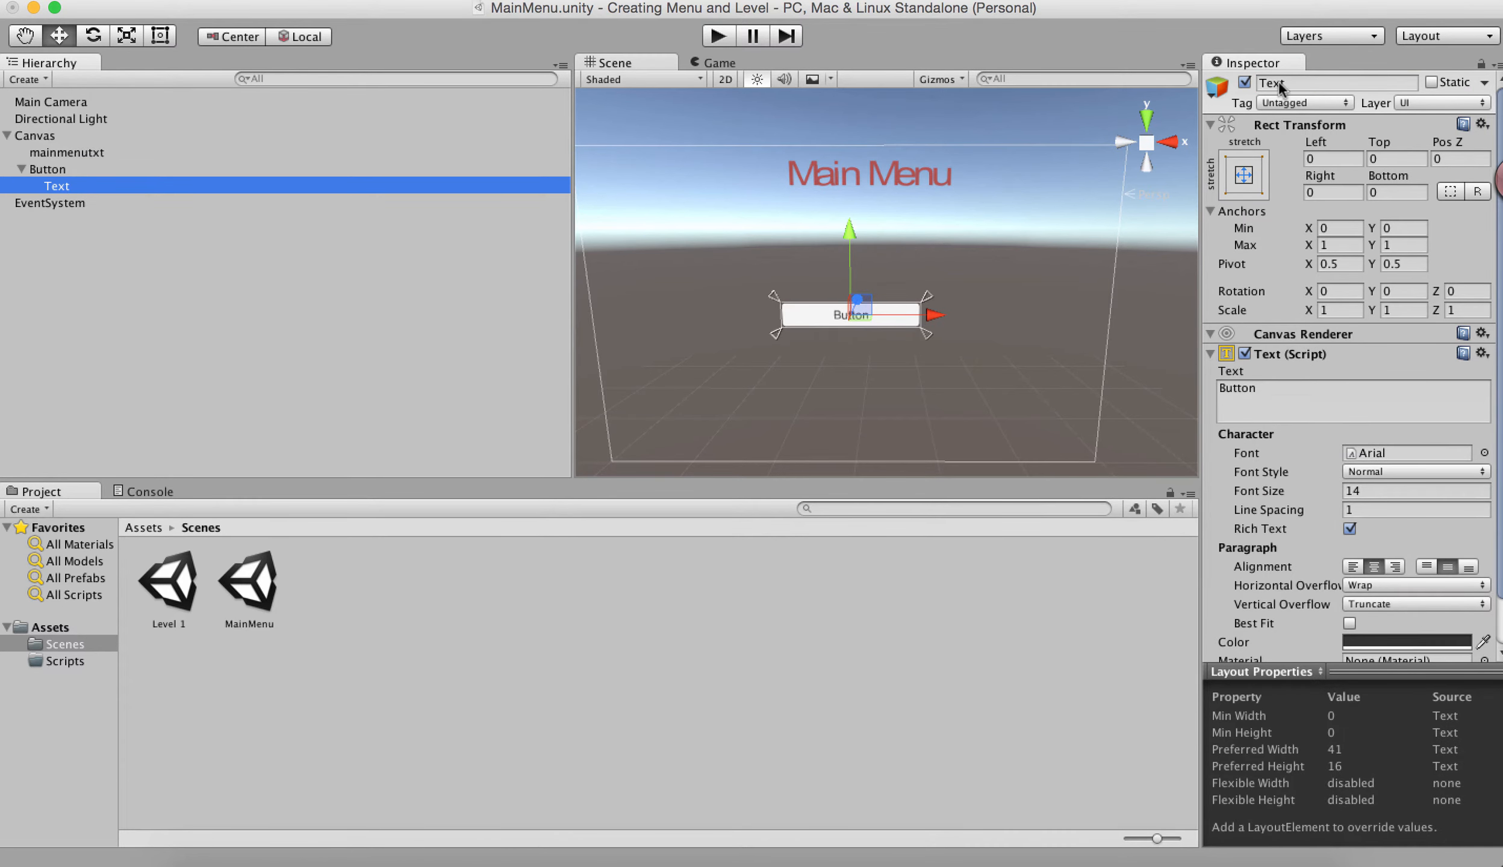
{"action": "left_click", "coordinate": [1247, 393]}
{"action": "left_click", "coordinate": [1248, 392]}
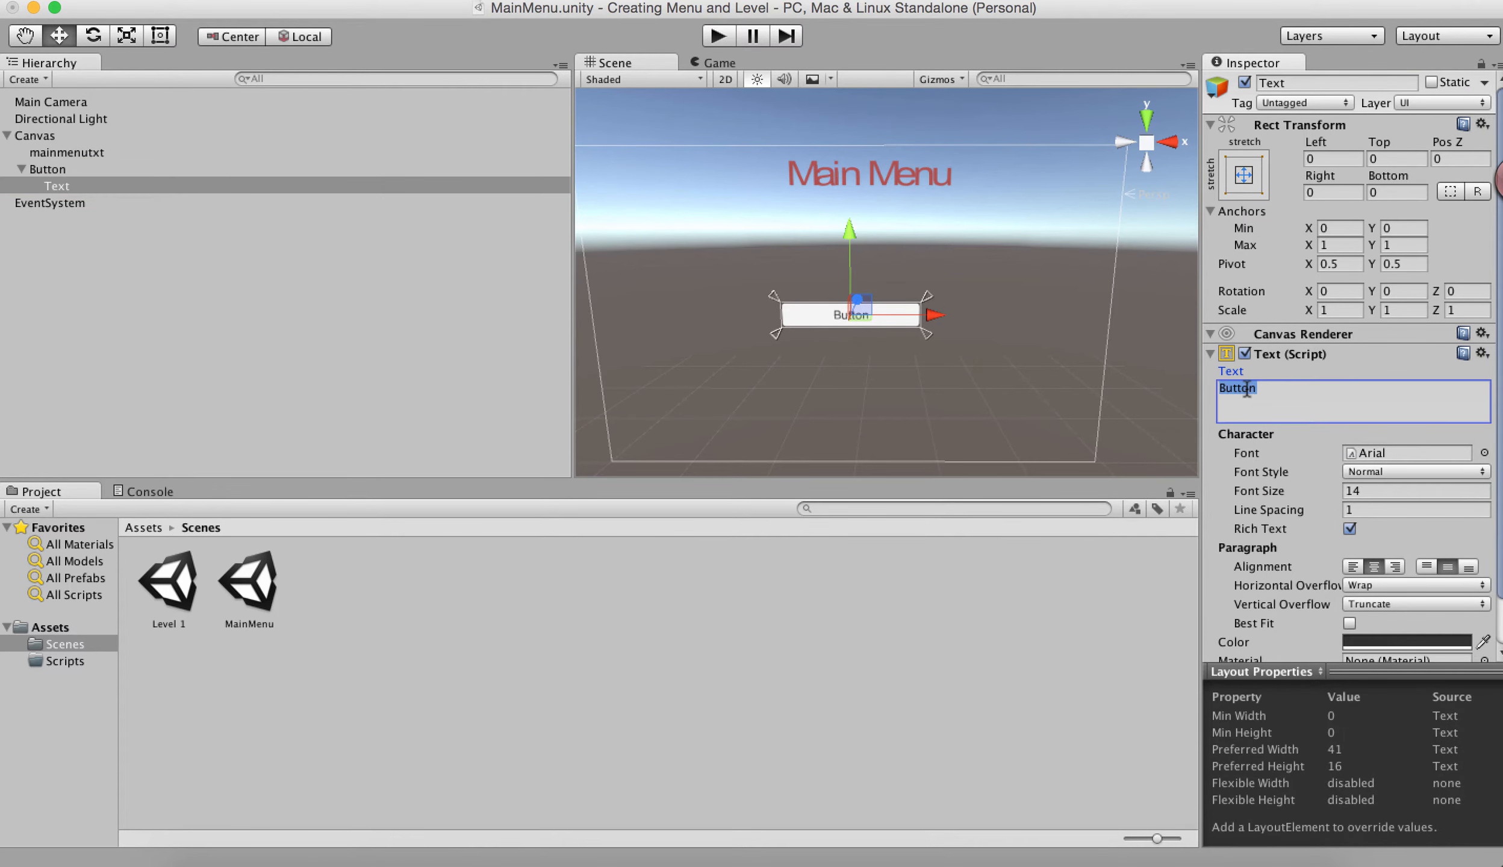
{"action": "type", "text": "Settings"}
Enable Best Fit on the Settings label and change its text color to purple
{"action": "scroll", "coordinate": [1375, 604], "scroll_direction": "down", "scroll_amount": 2}
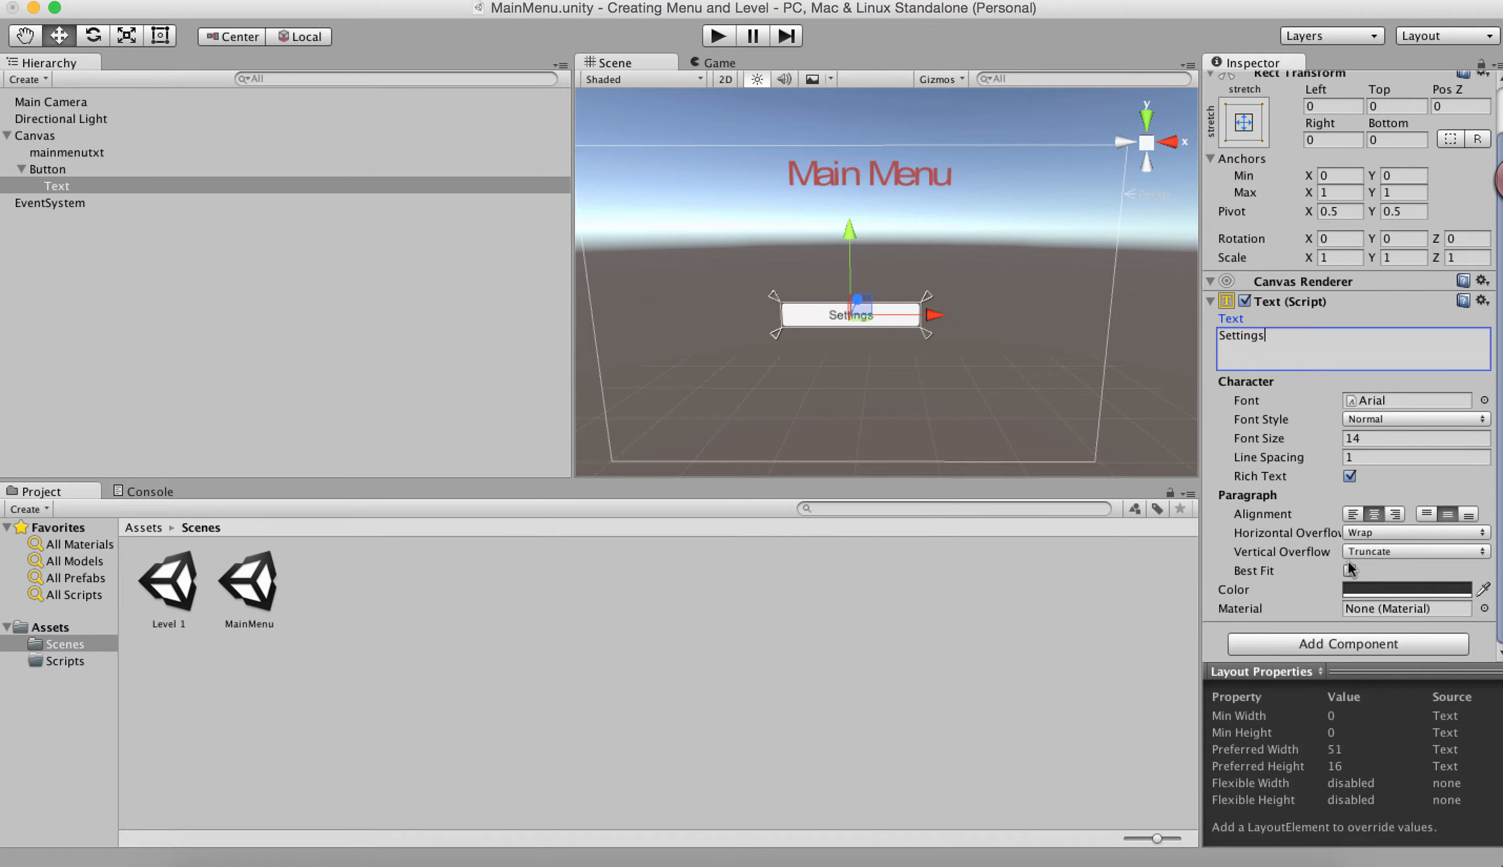
{"action": "left_click", "coordinate": [1349, 571]}
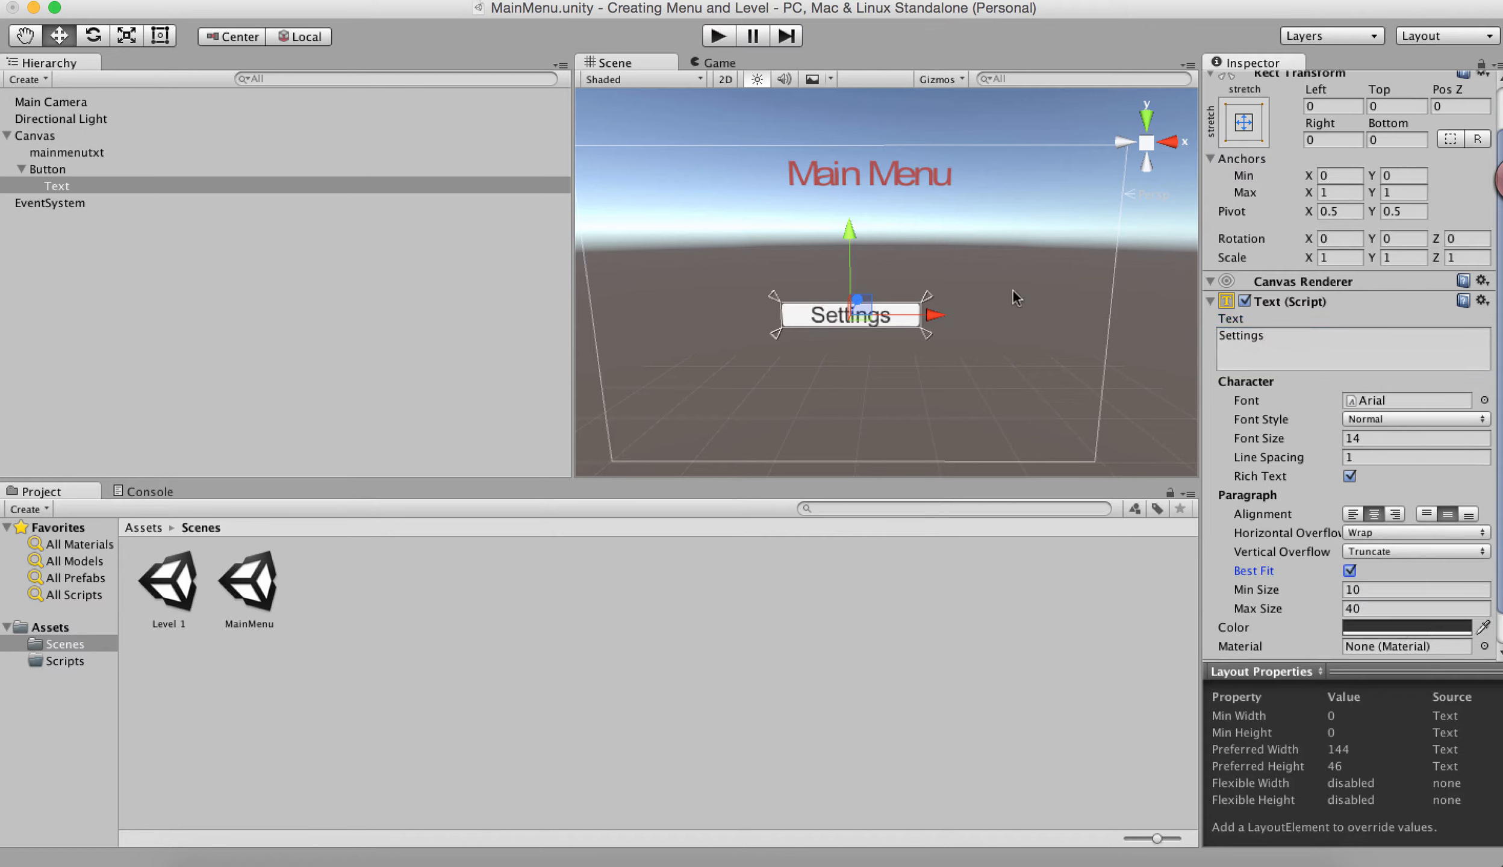
{"action": "left_click", "coordinate": [1448, 628]}
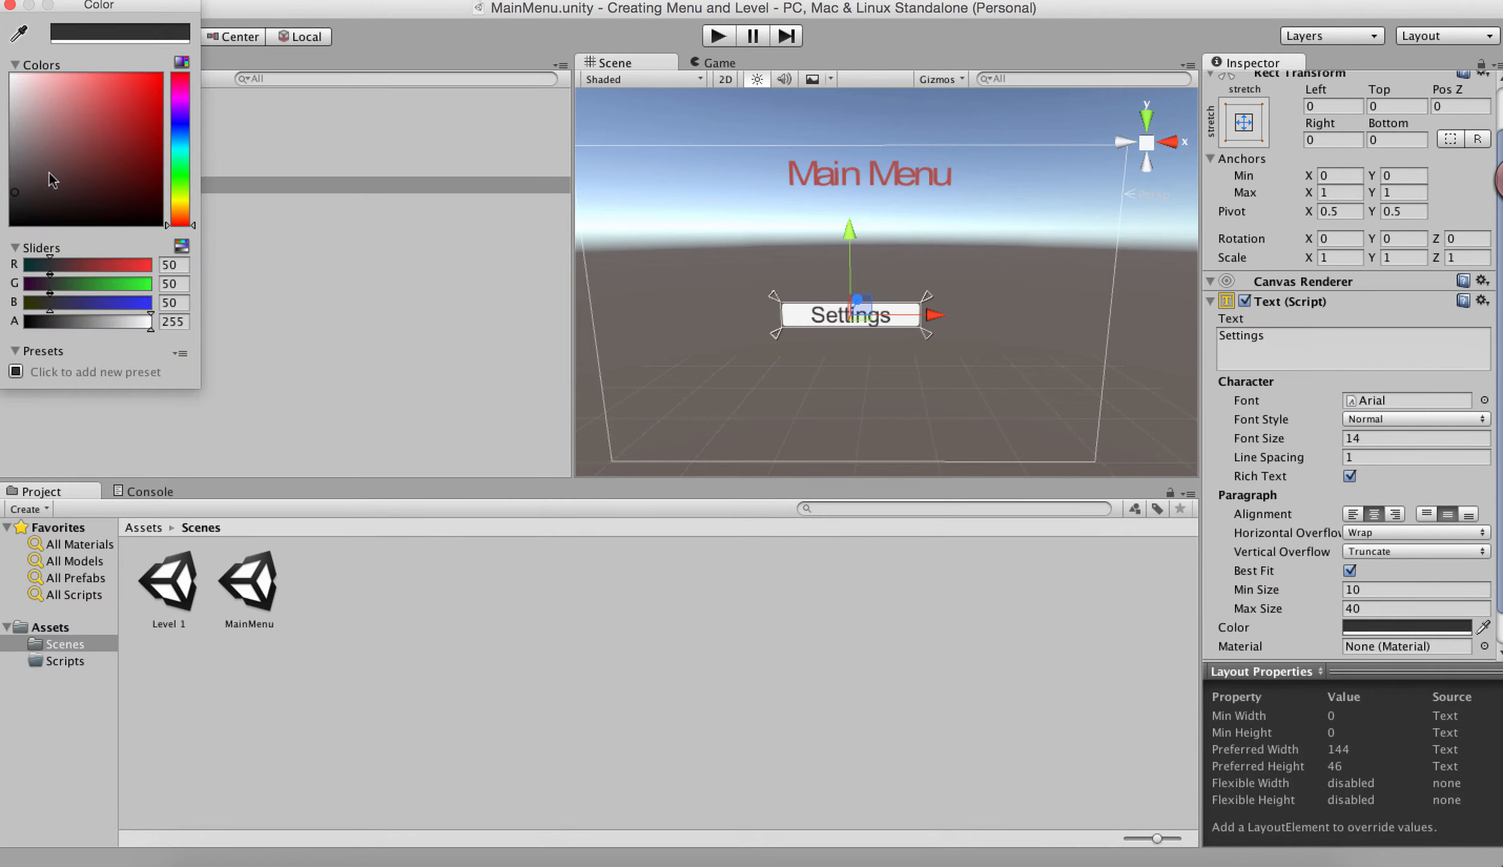
{"action": "left_click", "coordinate": [180, 113]}
{"action": "left_click", "coordinate": [131, 124]}
{"action": "left_click", "coordinate": [9, 5]}
Move the Settings button up to just below the Main Menu title, at about Pos Y 112
{"action": "mouse_move", "coordinate": [850, 232]}
{"action": "left_mouse_down"}
{"action": "mouse_move", "coordinate": [851, 164]}
{"action": "mouse_move", "coordinate": [857, 220]}
{"action": "left_mouse_up"}
{"action": "key", "text": "super+z"}
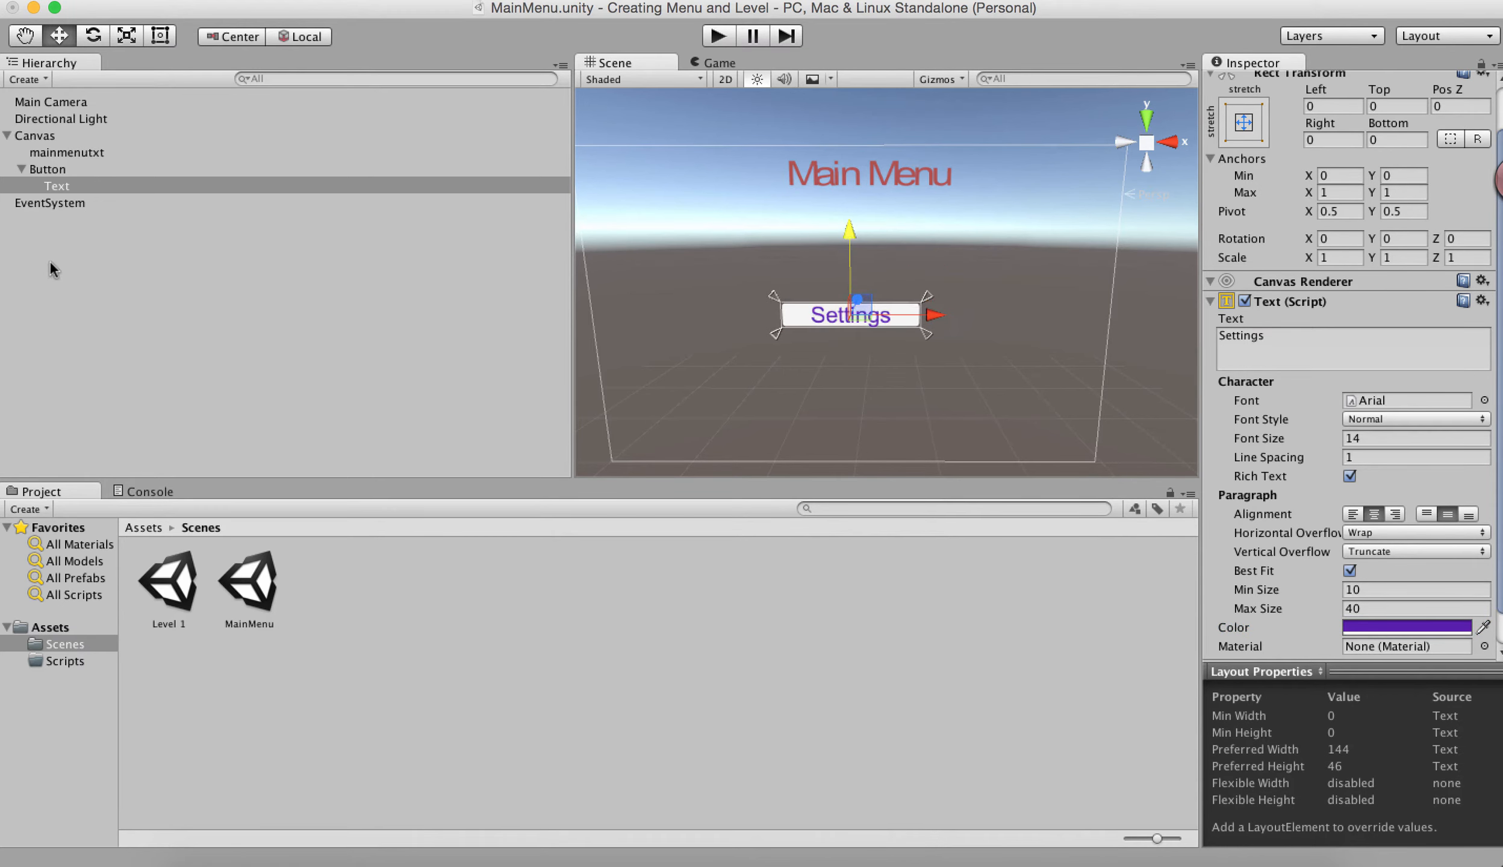
{"action": "left_click", "coordinate": [106, 169]}
{"action": "left_click_drag", "start_coordinate": [858, 239], "coordinate": [860, 136]}
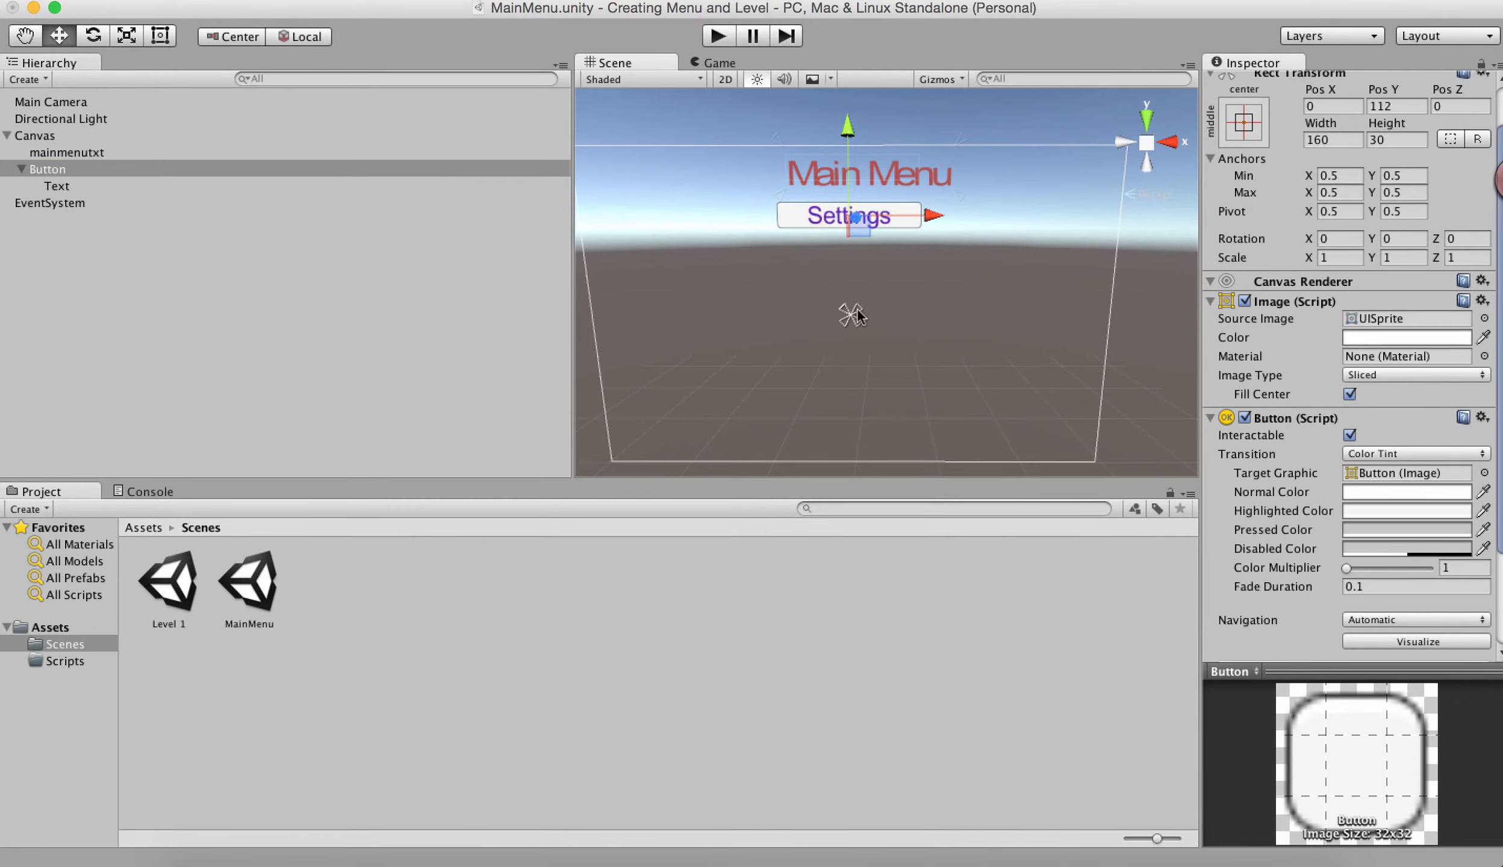
Fit the Settings button's anchors around it, about 0.36 to 0.64 in X and 0.76 to 0.85 in Y
{"action": "left_click", "coordinate": [895, 358]}
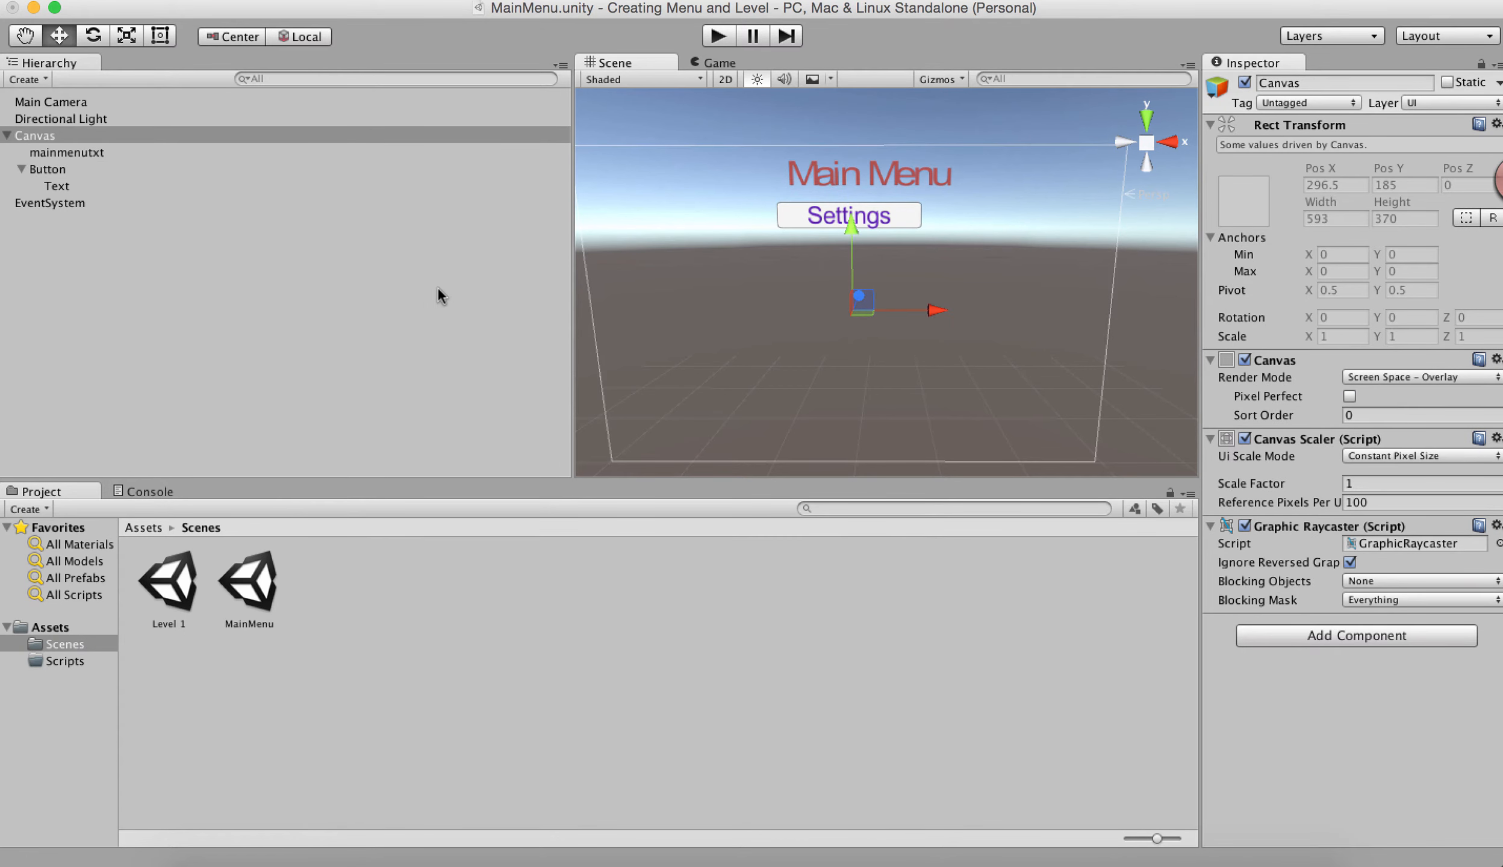
{"action": "left_click", "coordinate": [51, 170]}
{"action": "left_click_drag", "start_coordinate": [854, 311], "coordinate": [934, 187]}
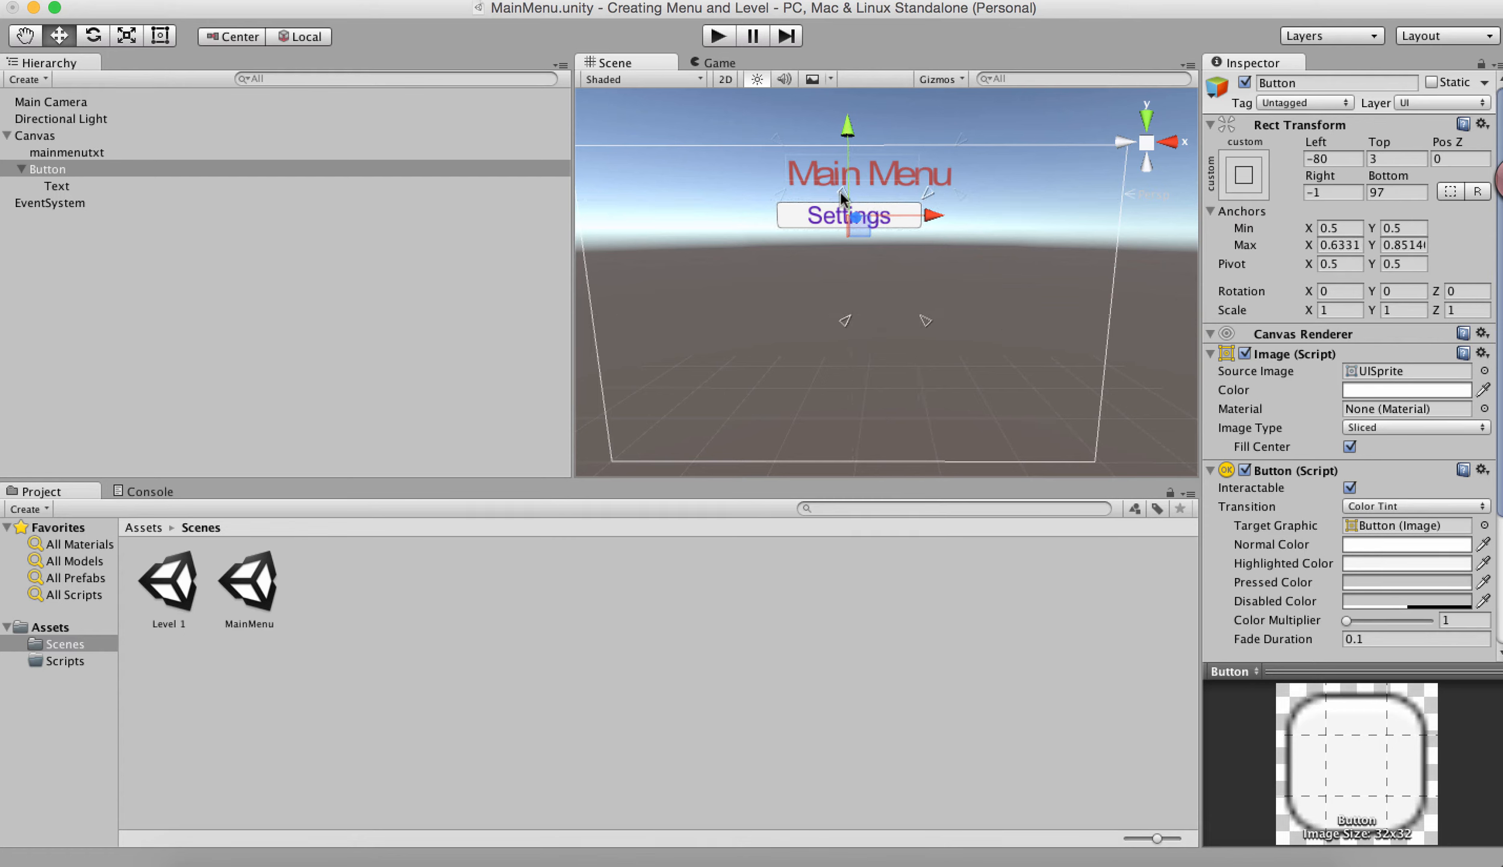
{"action": "left_click_drag", "start_coordinate": [842, 197], "coordinate": [758, 193]}
{"action": "left_click_drag", "start_coordinate": [924, 324], "coordinate": [929, 241]}
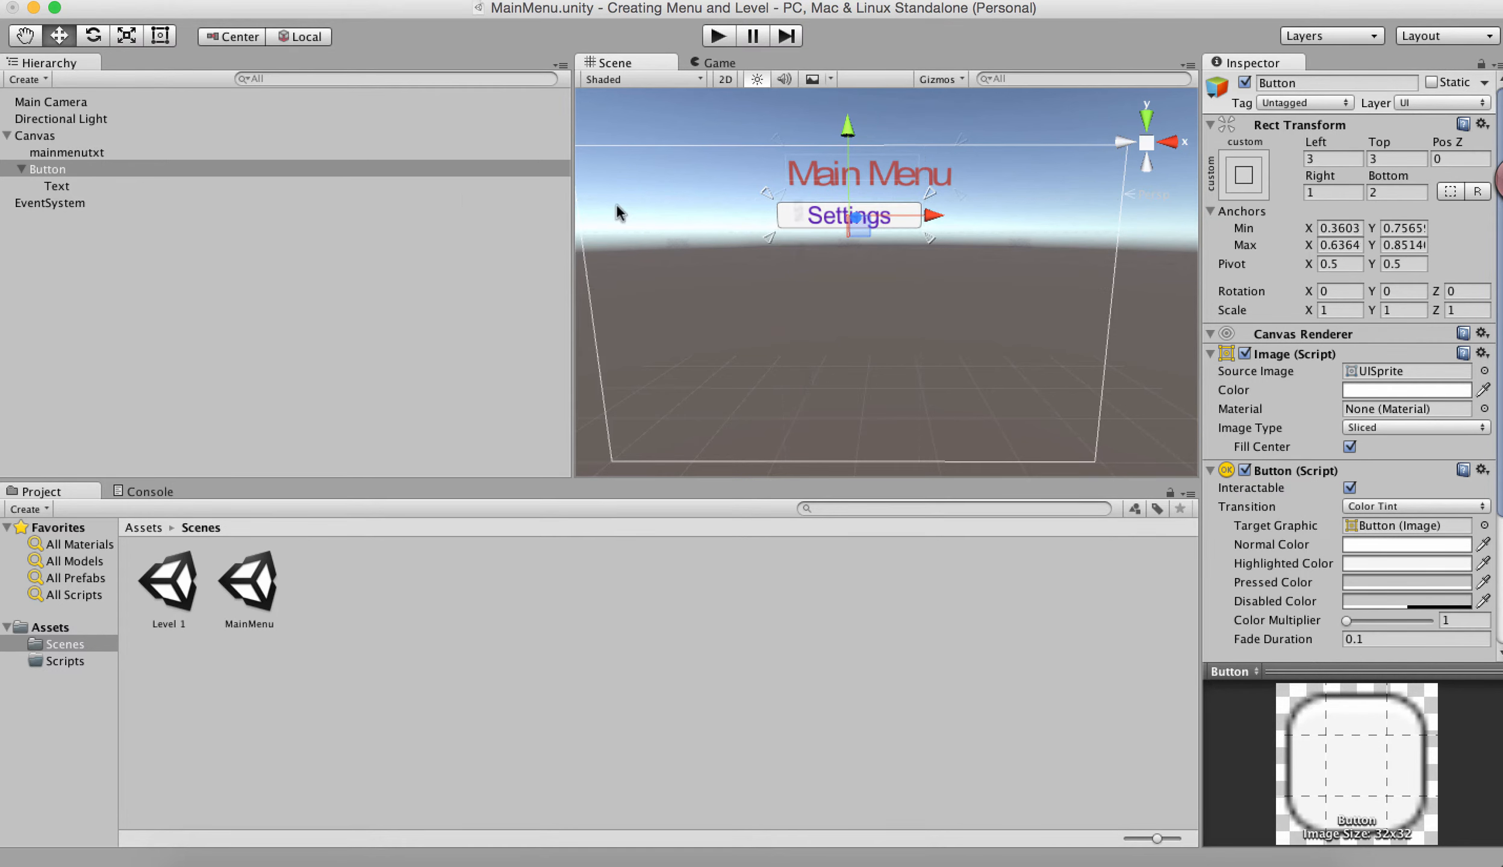
{"action": "left_click", "coordinate": [71, 240]}
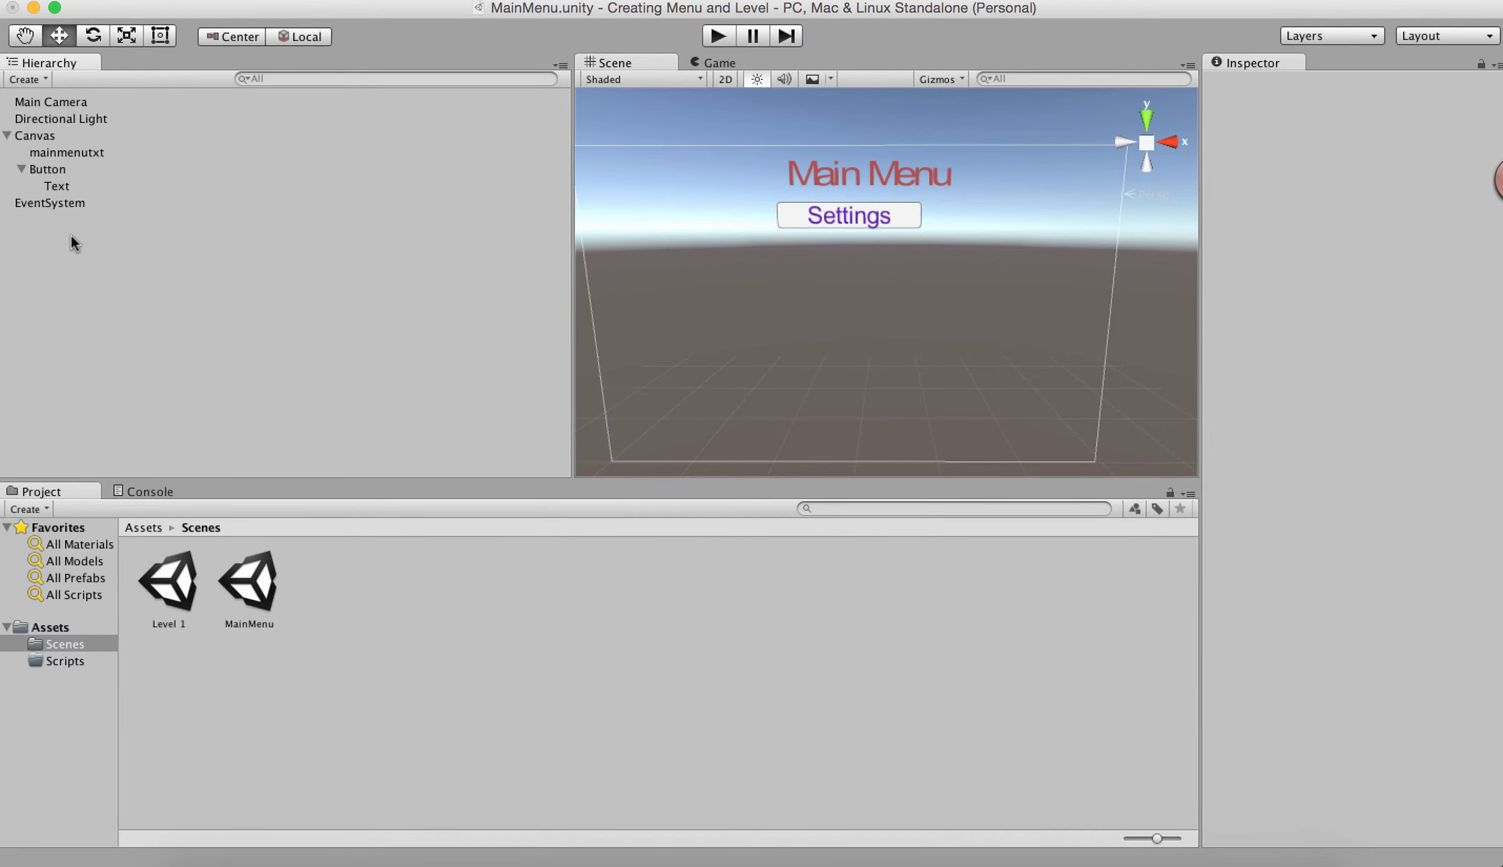
Duplicate the Settings button and rename the original as Settingsbtn
{"action": "left_click", "coordinate": [71, 171]}
{"action": "key", "text": "super+d"}
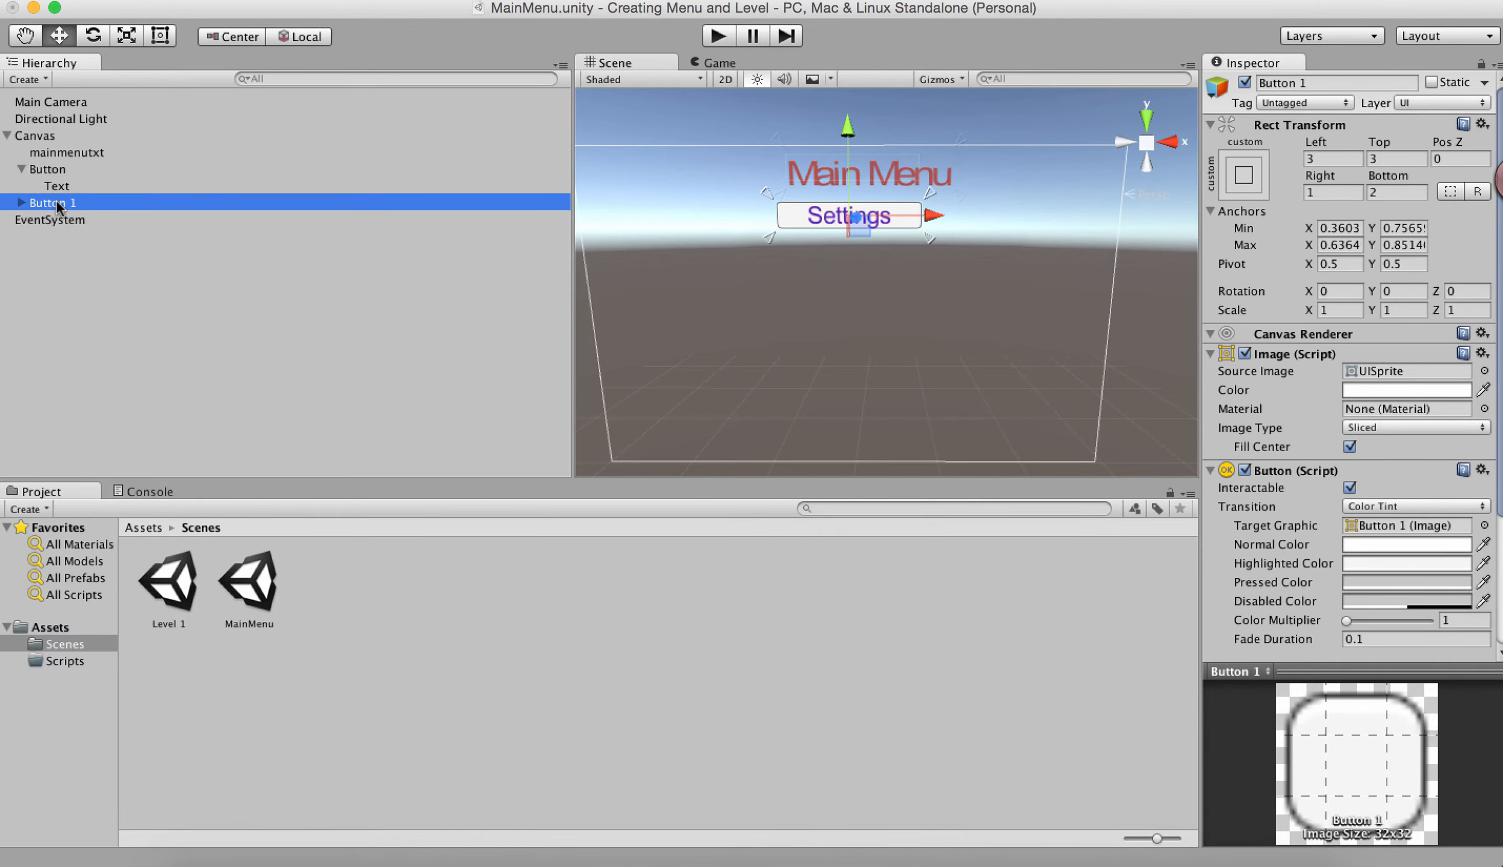
{"action": "left_click", "coordinate": [61, 174]}
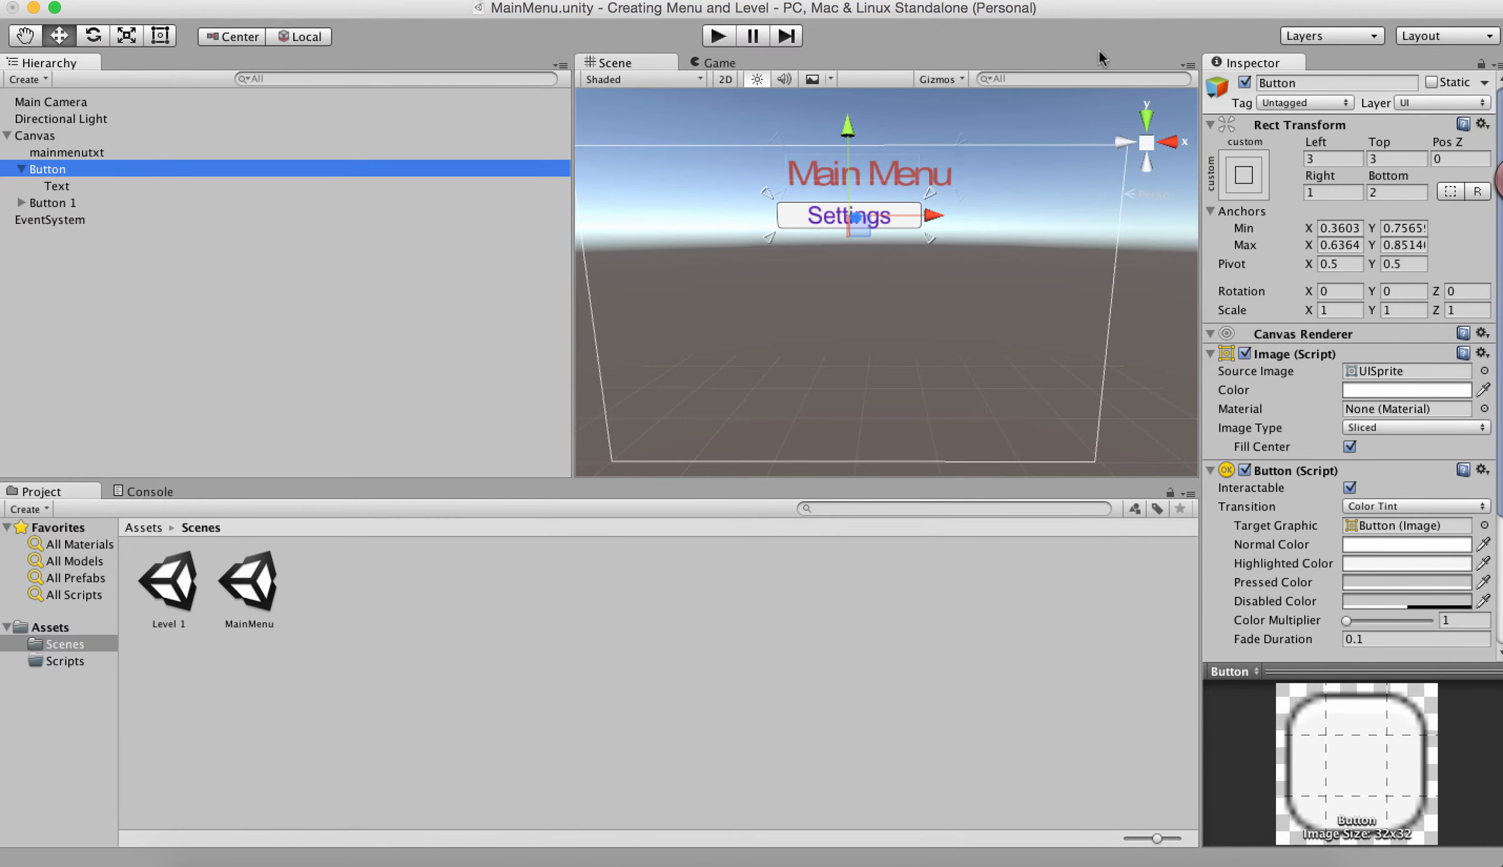
{"action": "left_click", "coordinate": [1292, 83]}
{"action": "type", "text": "Settingsbtn"}
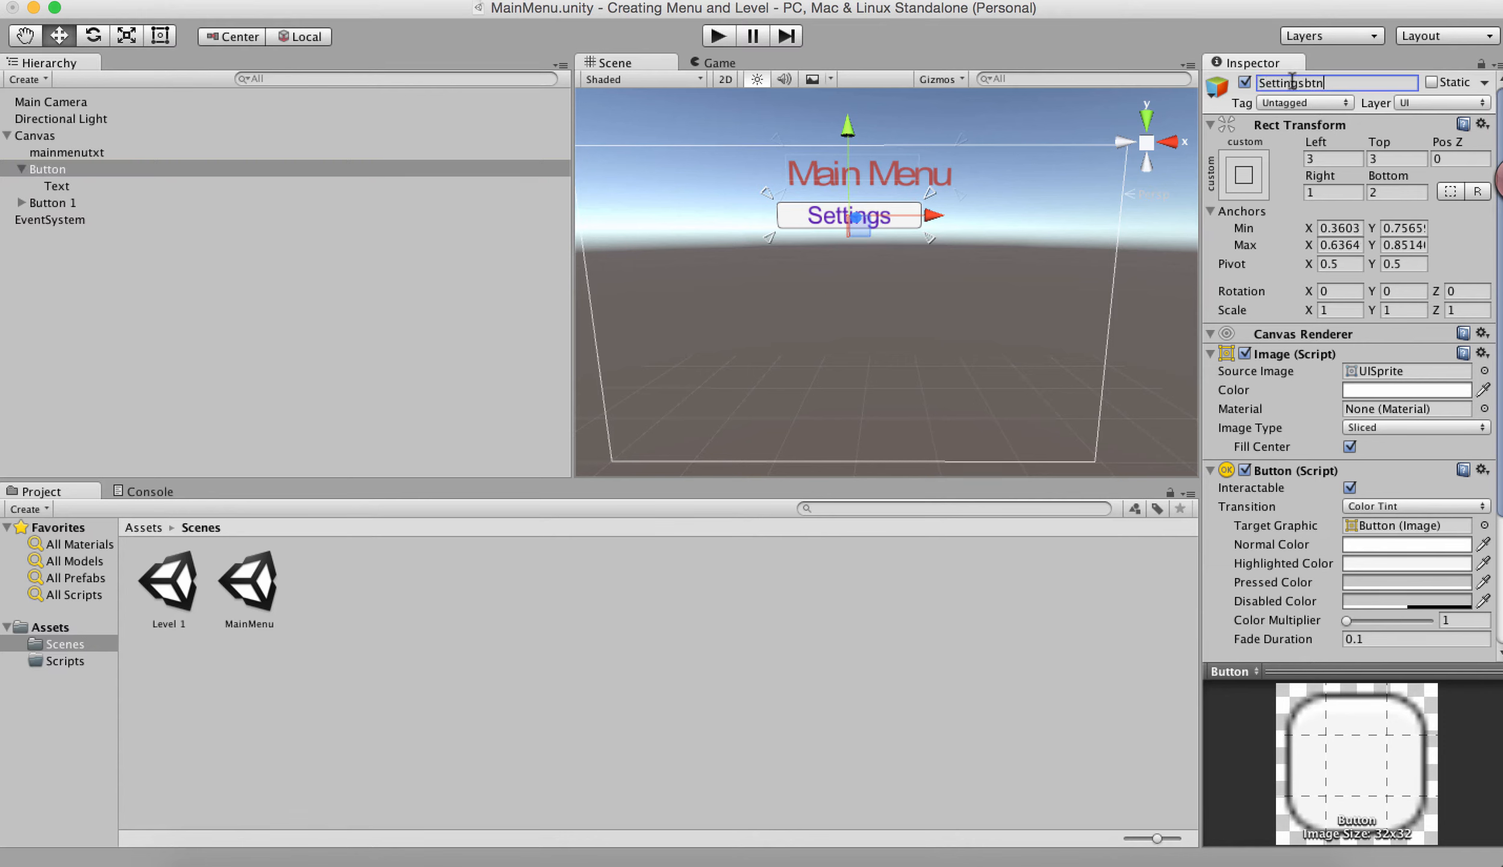
{"action": "key", "text": "Return"}
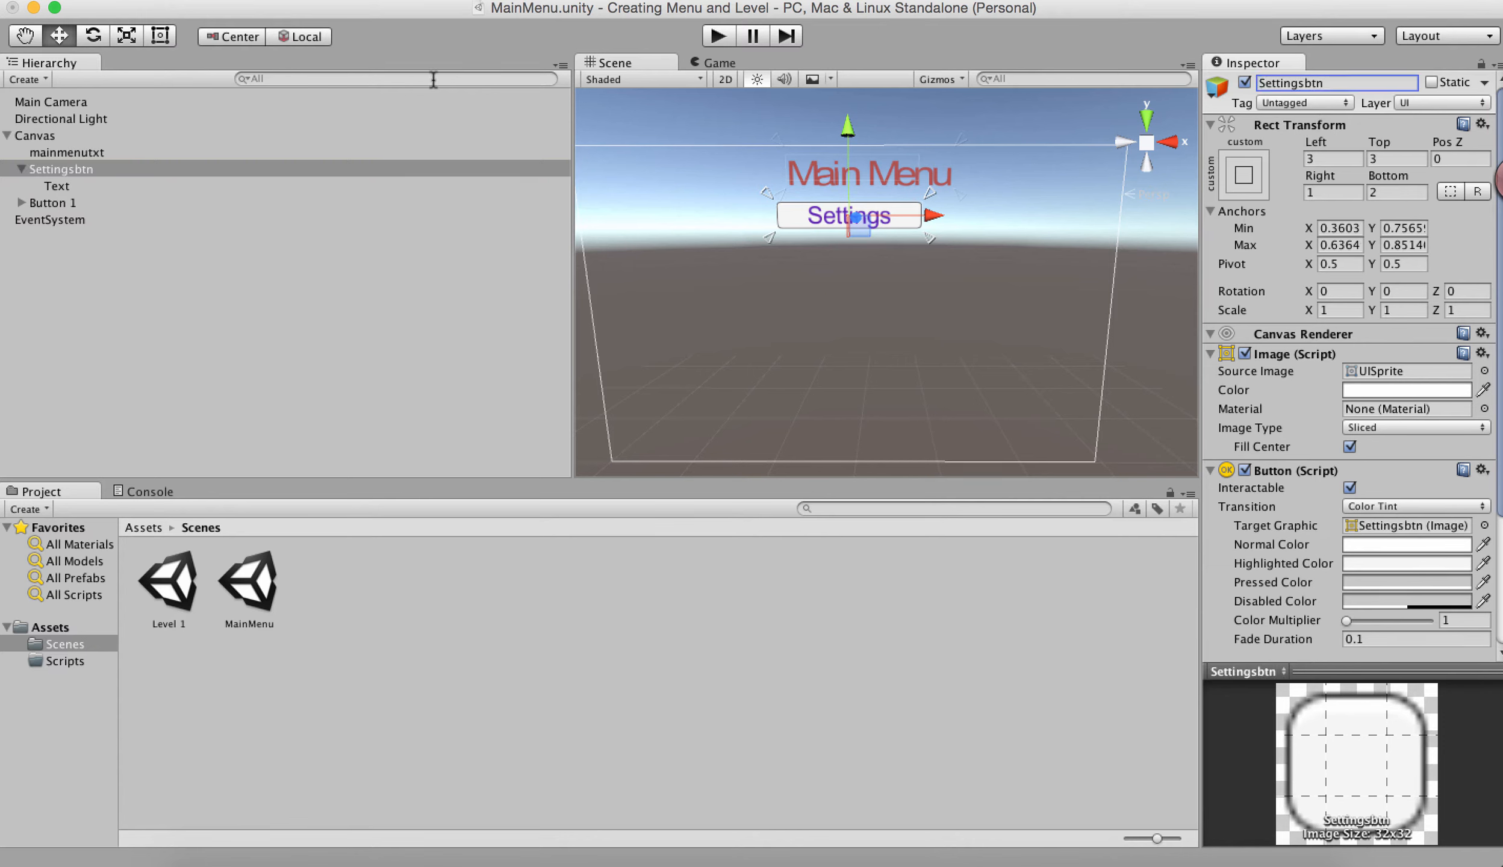
Move the duplicated button below the Settings button, to about Top 62.3 and Bottom -57.3, and rename it Startbtn
{"action": "double_click", "coordinate": [54, 203]}
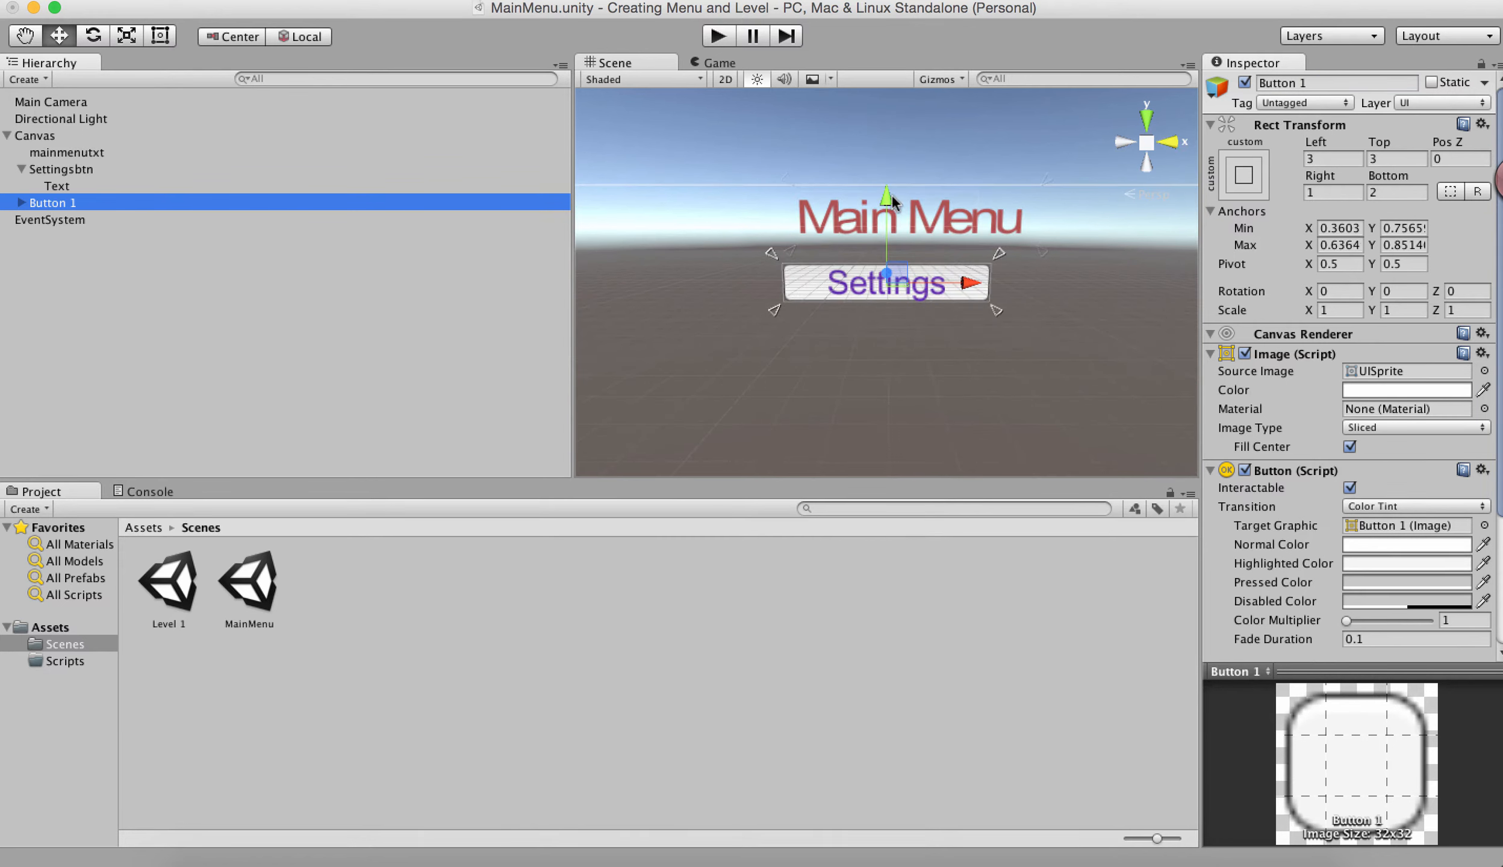
{"action": "left_click_drag", "start_coordinate": [888, 194], "coordinate": [886, 276]}
{"action": "key", "text": "f"}
{"action": "left_click", "coordinate": [1292, 84]}
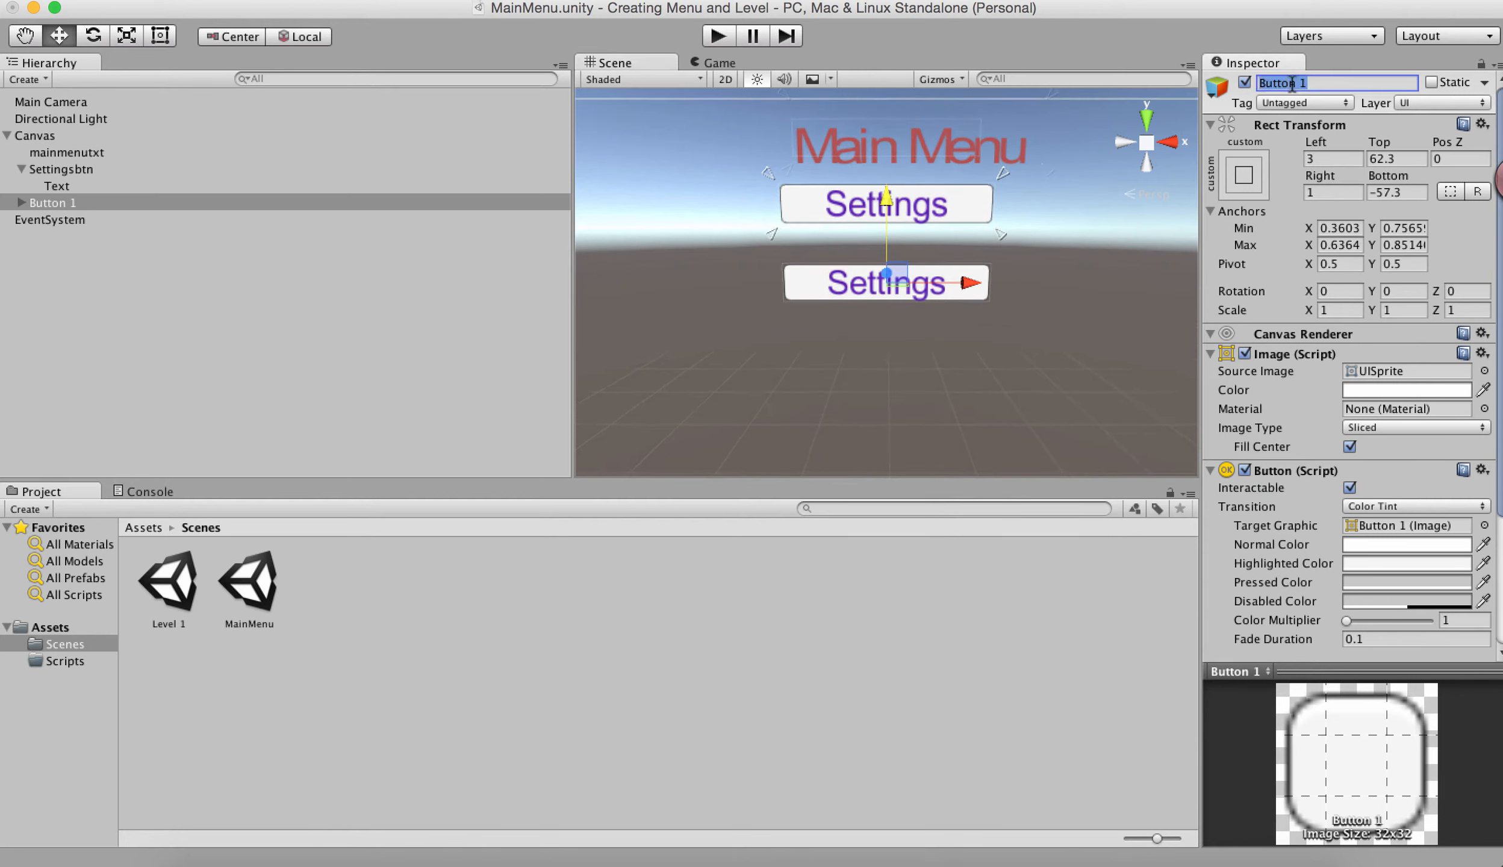
{"action": "key", "text": "BackSpace"}
{"action": "type", "text": "Startbtn"}
{"action": "key", "text": "Return"}
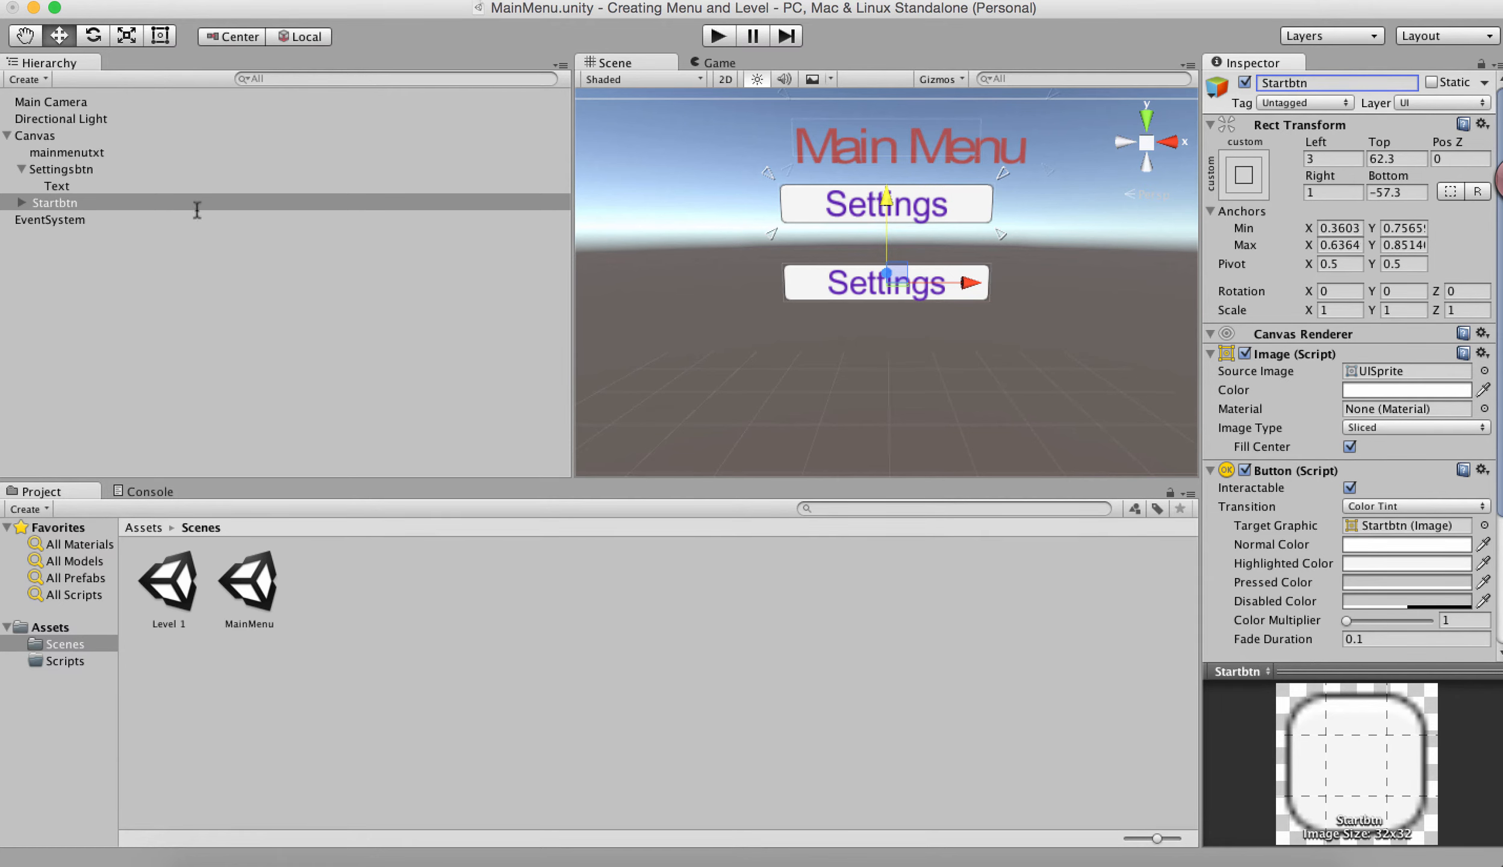
Change the label text of Startbtn to Start Game
{"action": "left_click", "coordinate": [22, 202]}
{"action": "left_click", "coordinate": [64, 221]}
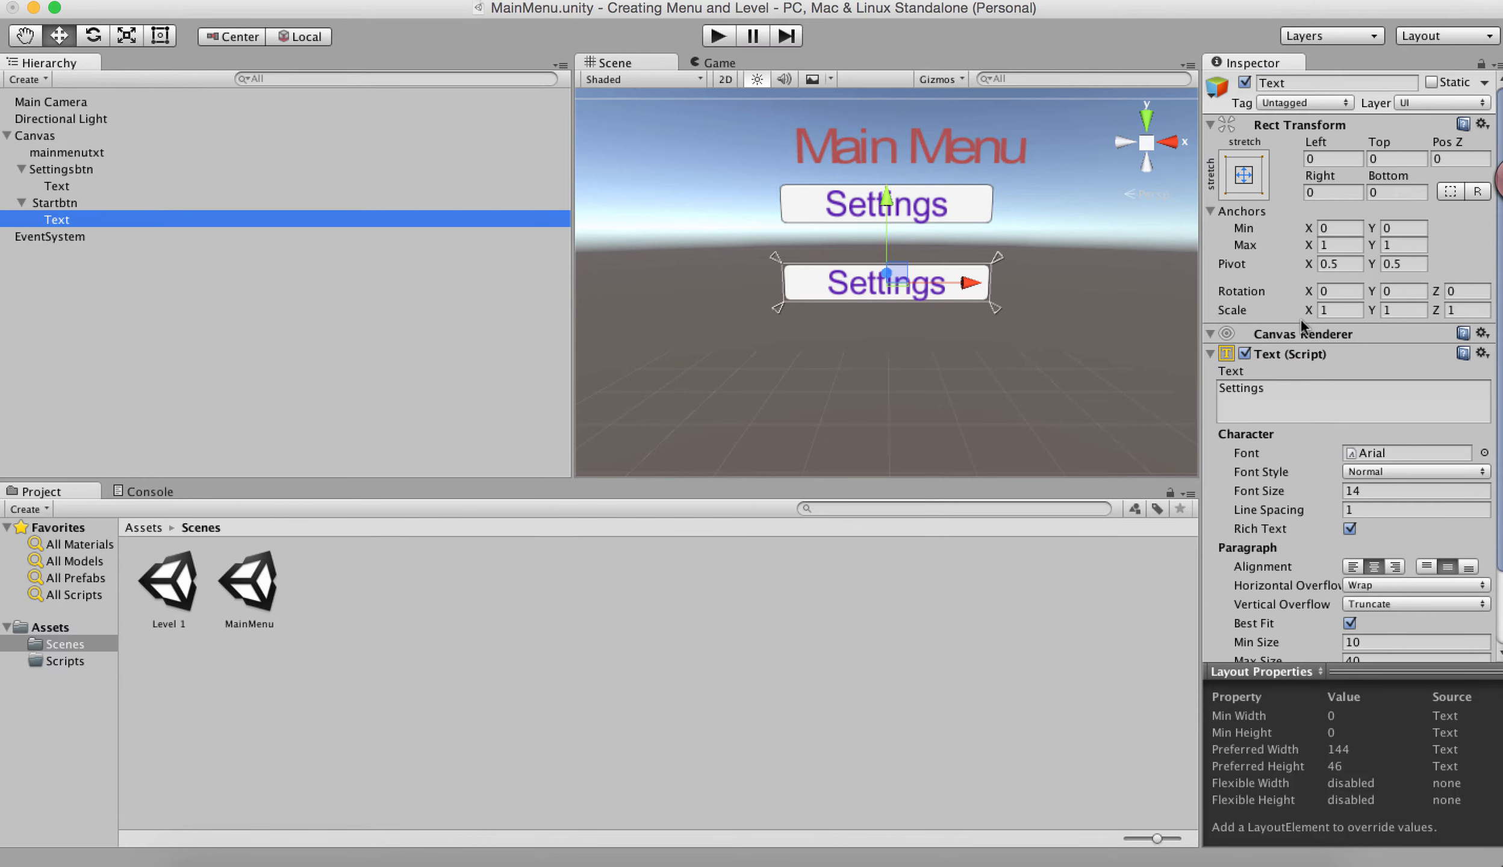
{"action": "left_click", "coordinate": [1235, 386]}
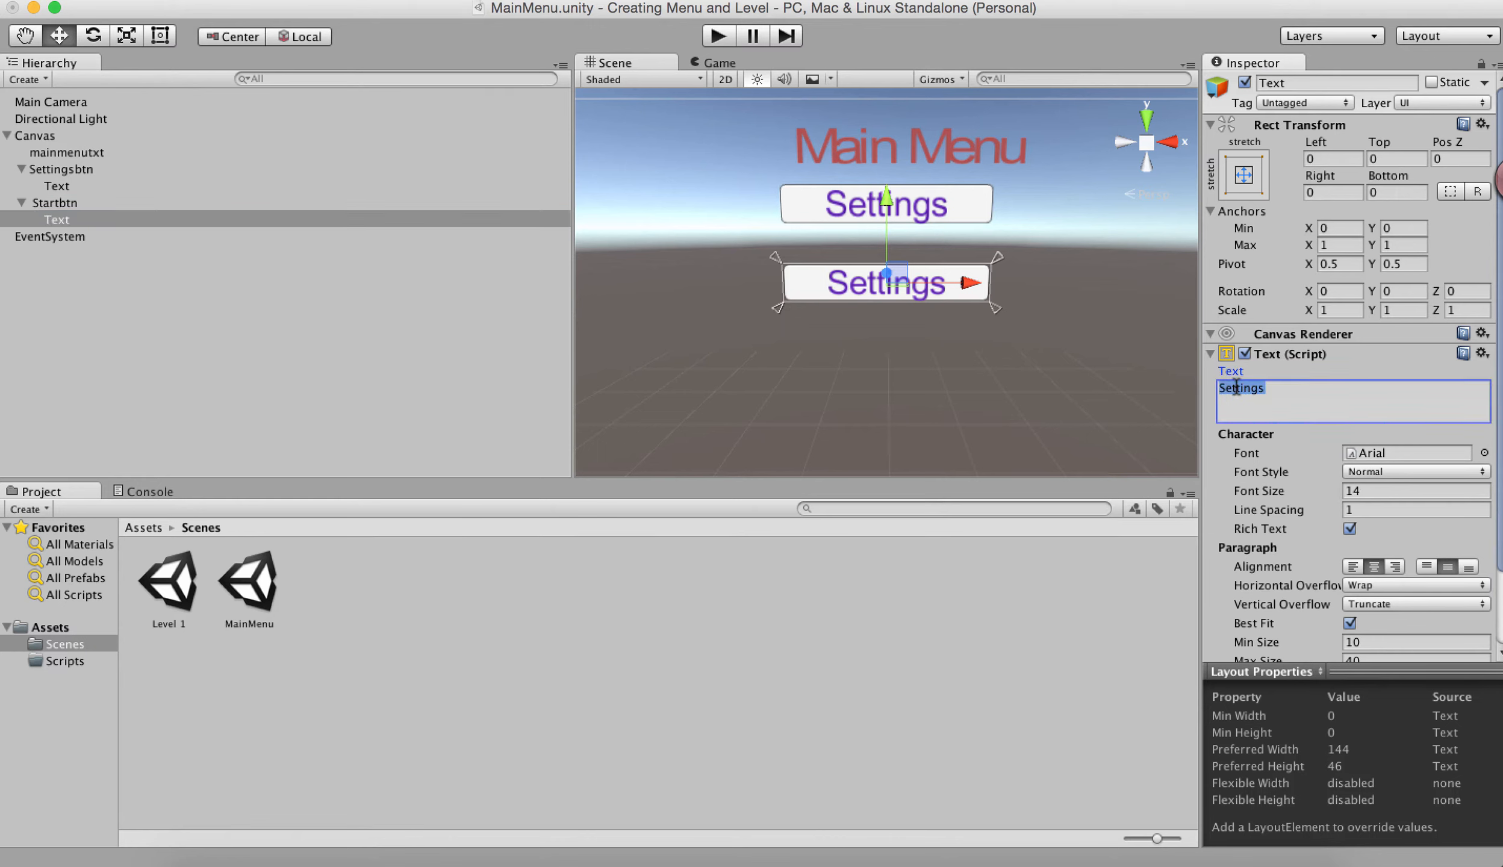
{"action": "type", "text": "St"}
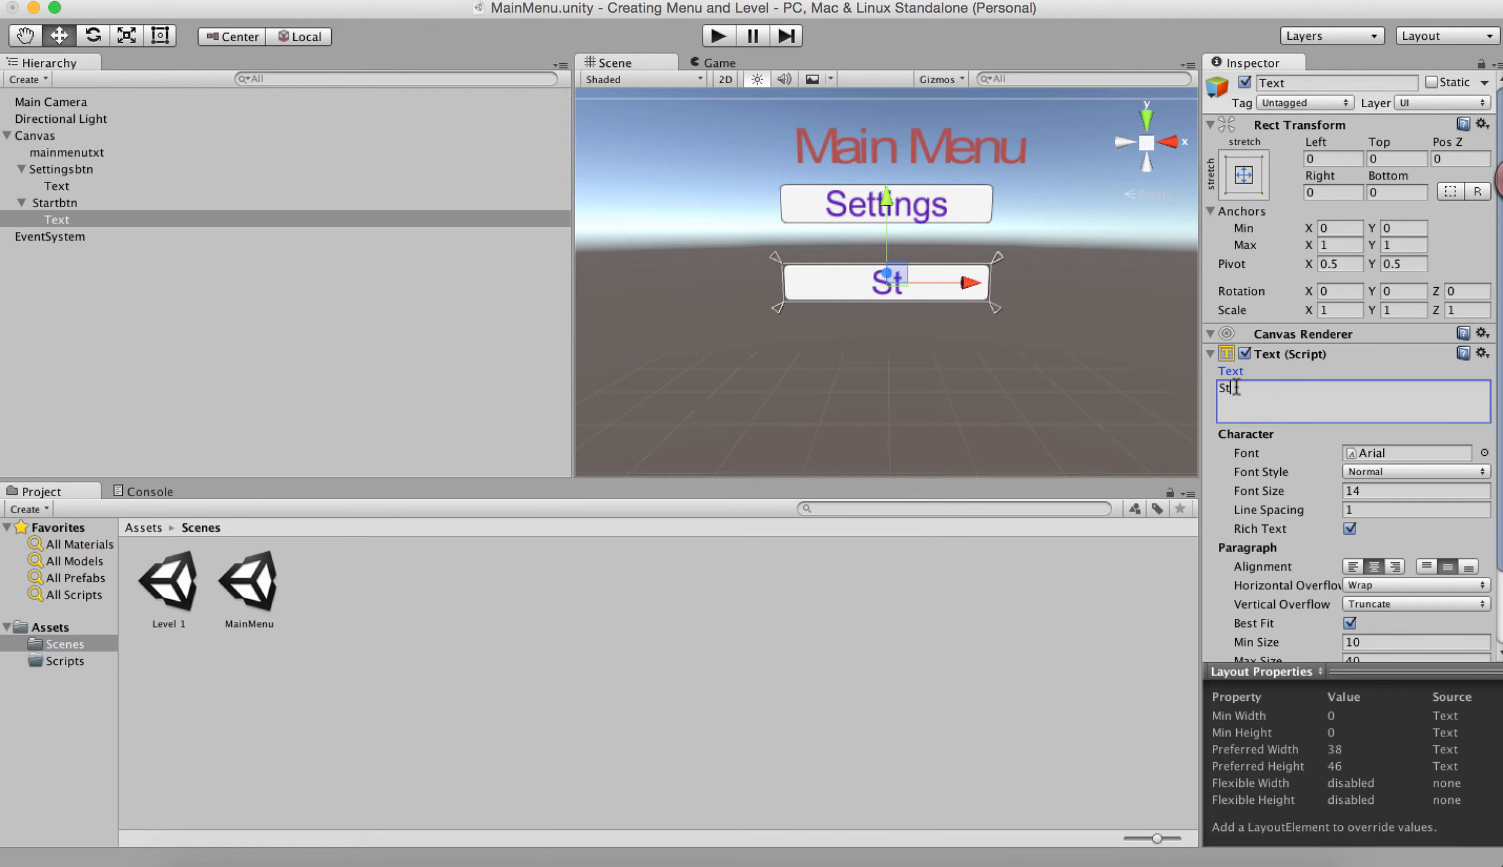
{"action": "type", "text": "art Game"}
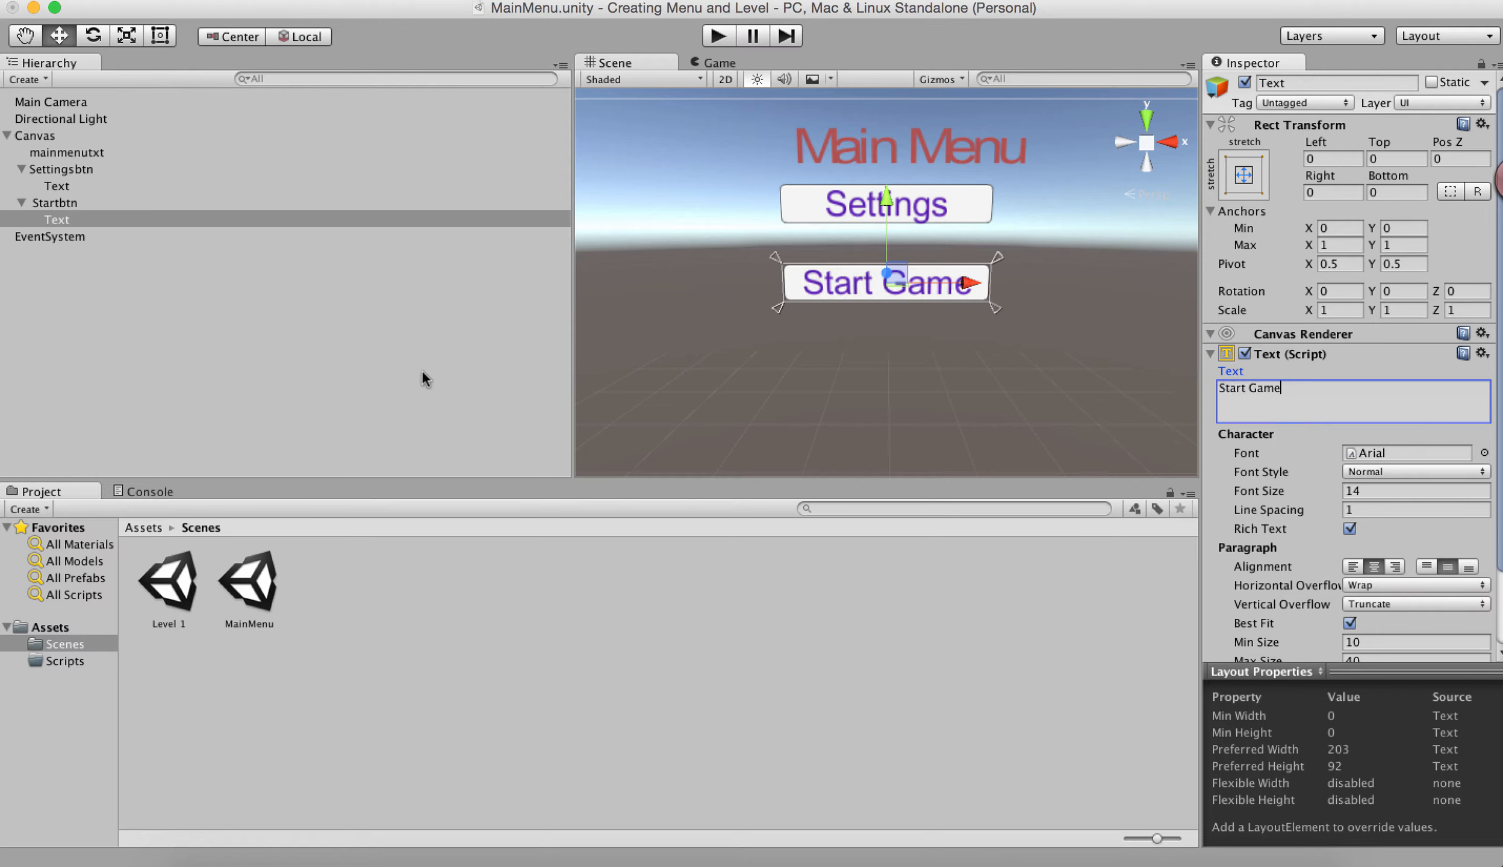
{"action": "left_click", "coordinate": [451, 333]}
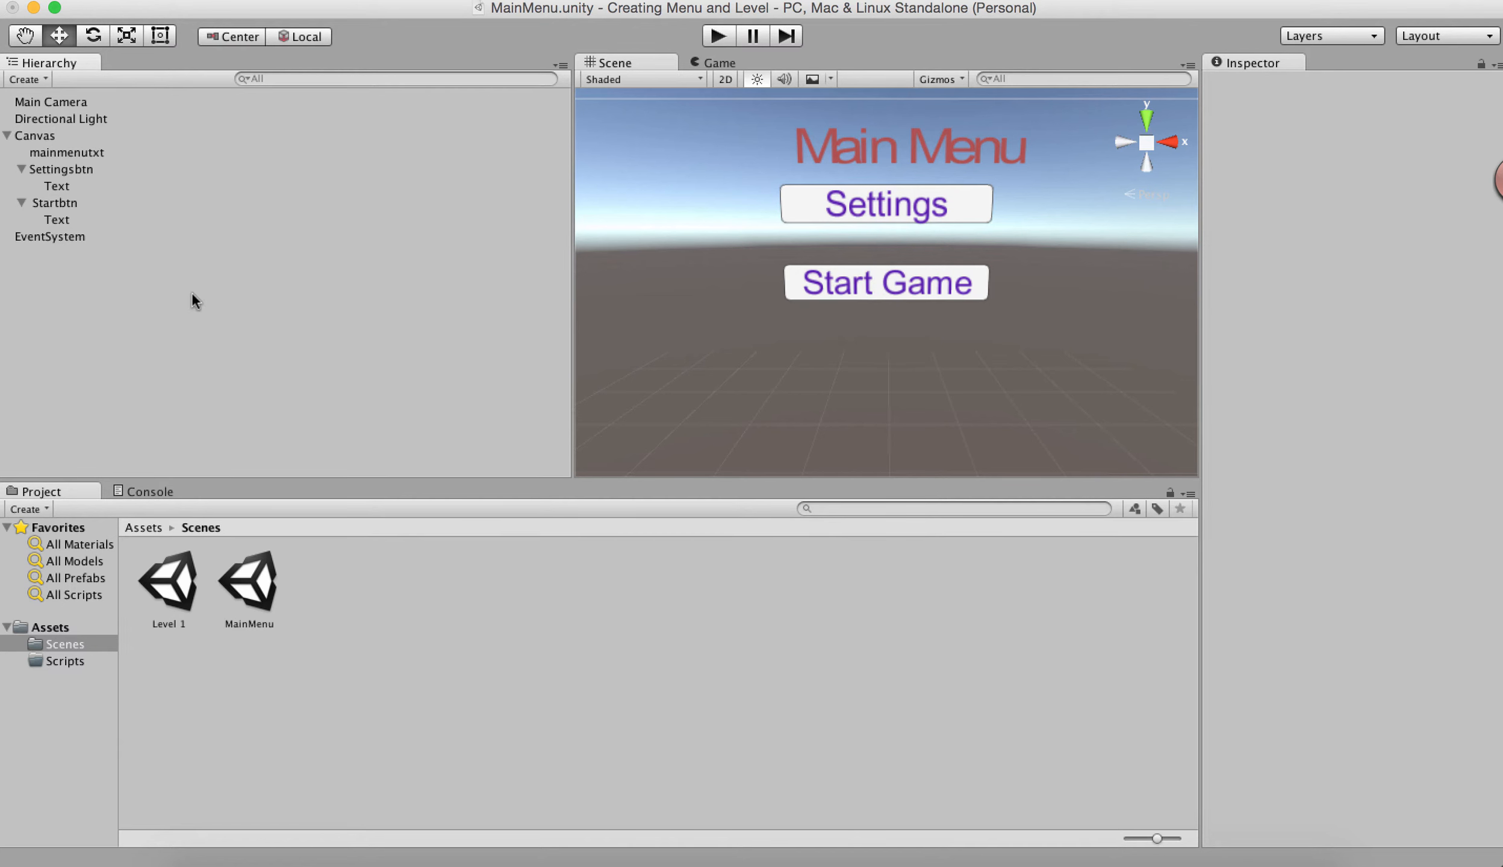
Save the MainMenu scene and briefly run the game to preview the menu
{"action": "left_click", "coordinate": [43, 138]}
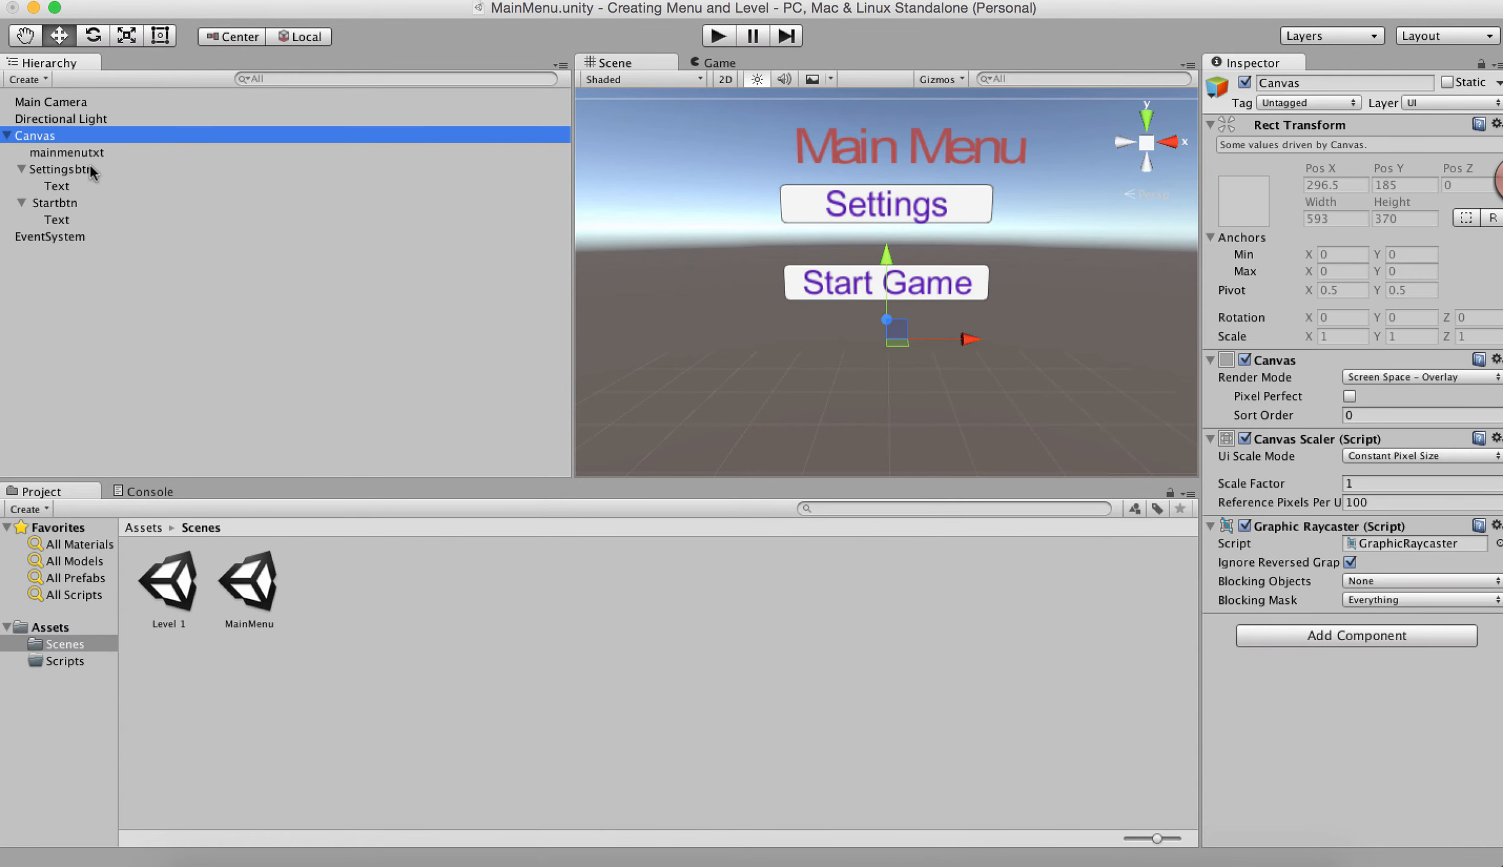
{"action": "left_click", "coordinate": [114, 1]}
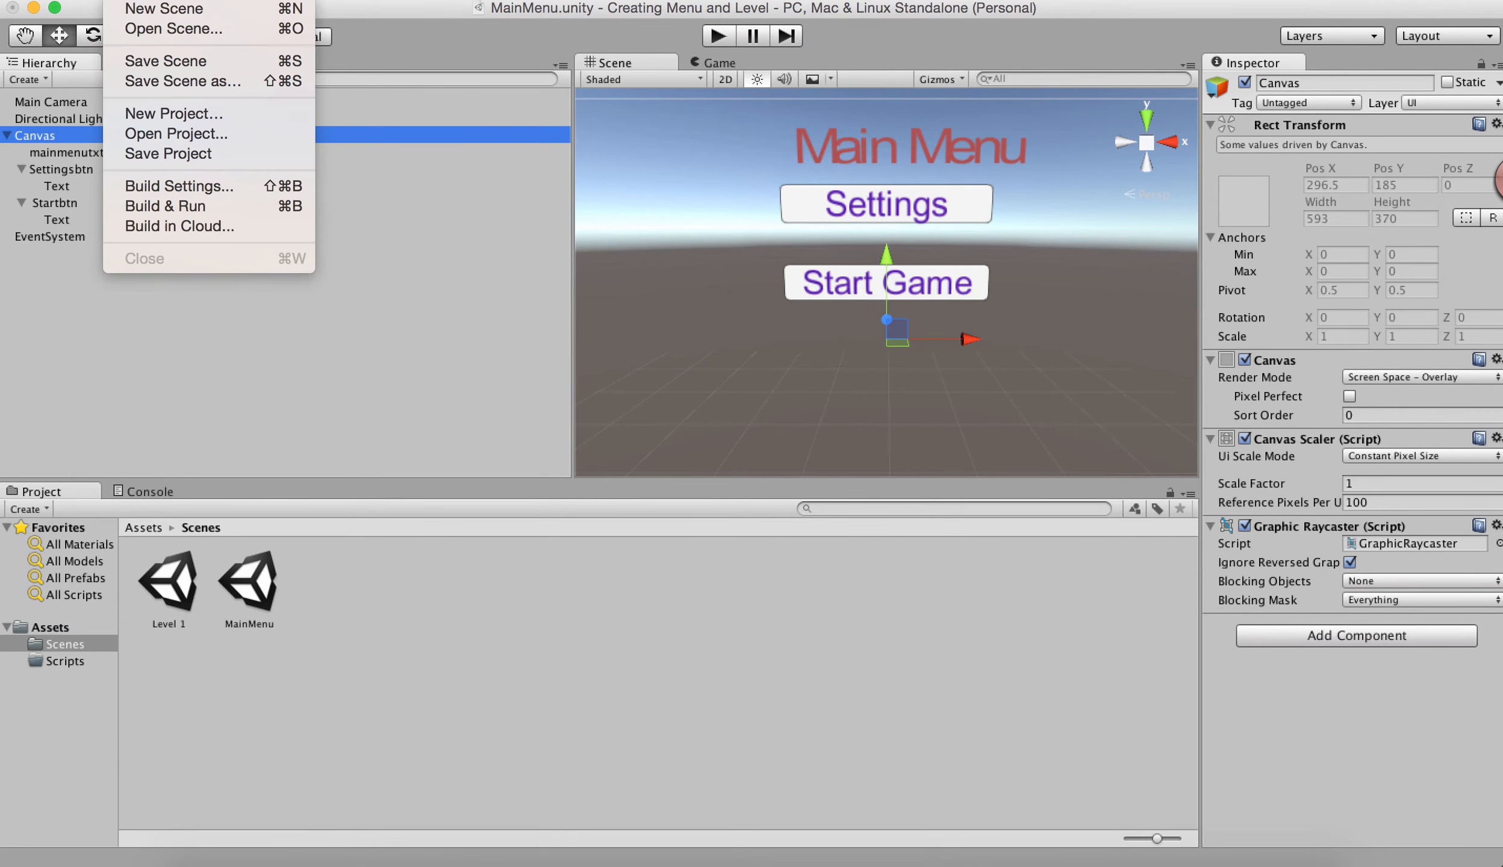
{"action": "left_click", "coordinate": [135, 58]}
{"action": "left_click", "coordinate": [717, 36]}
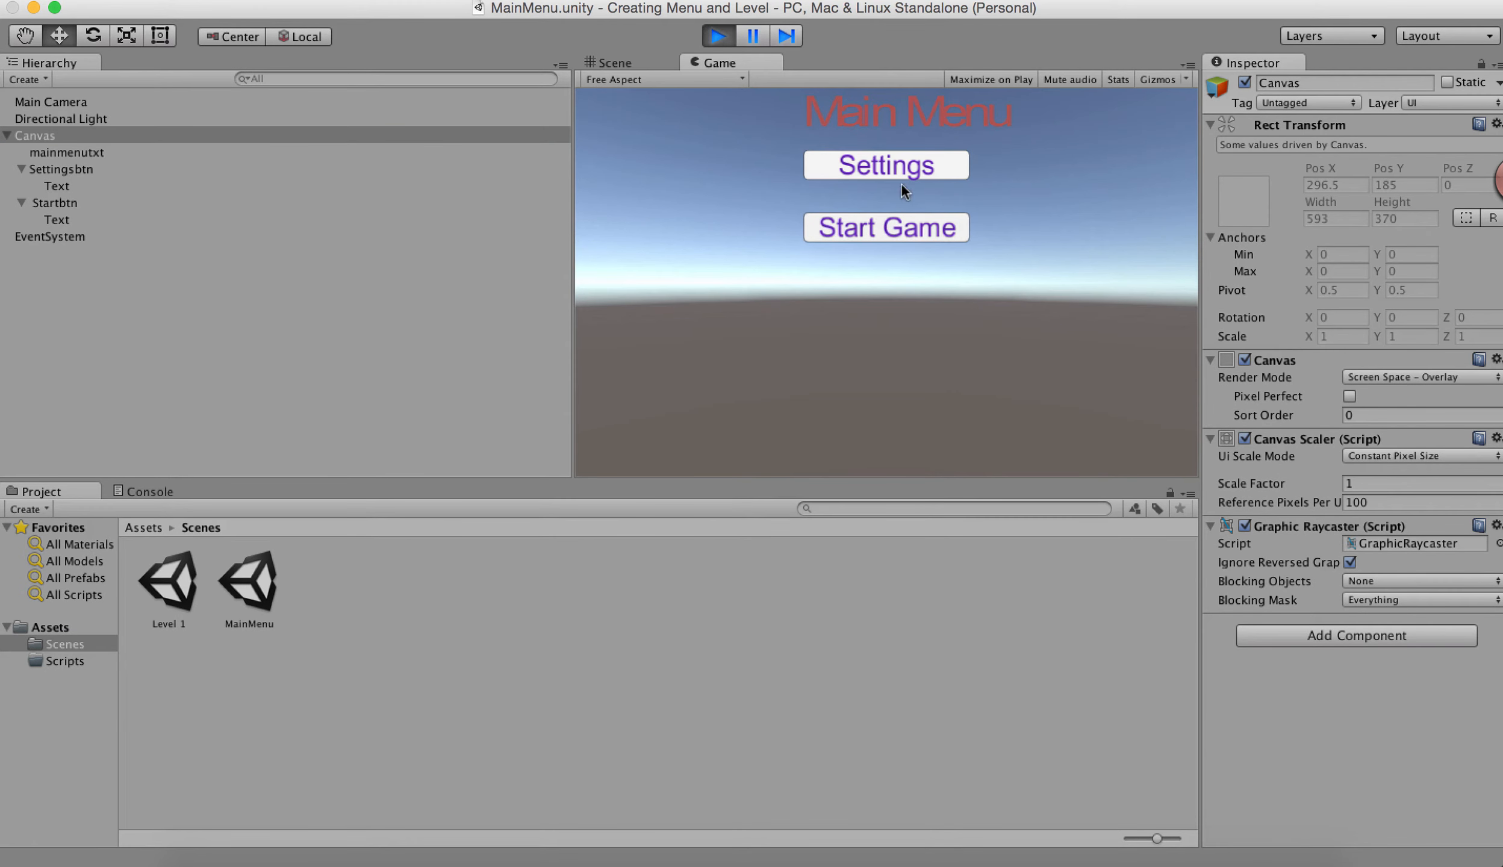
{"action": "left_click", "coordinate": [717, 36]}
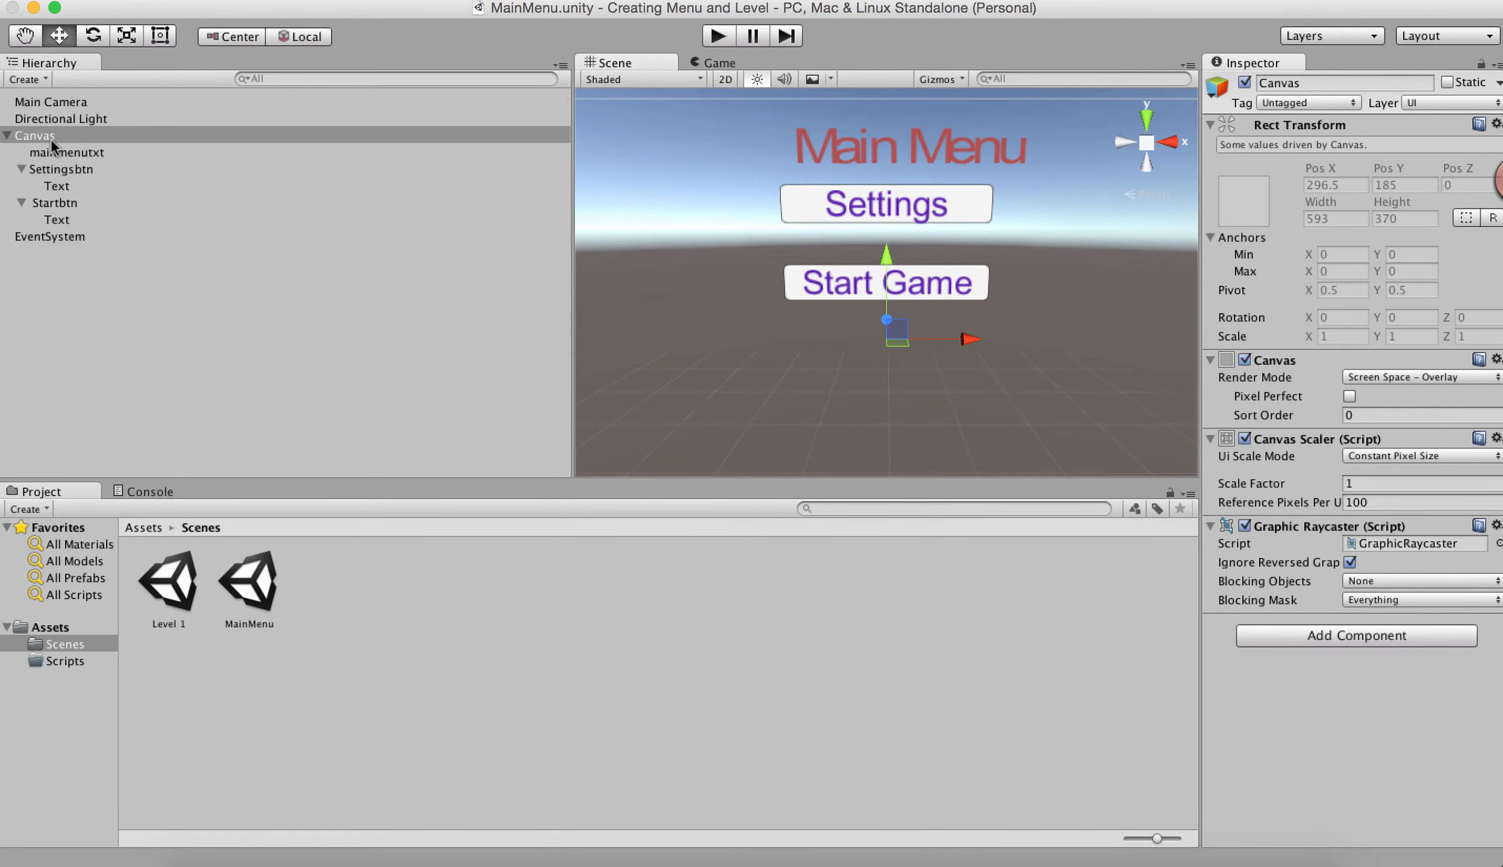
Collapse the Canvas hierarchy and duplicate the whole Canvas
{"action": "left_click", "coordinate": [11, 139]}
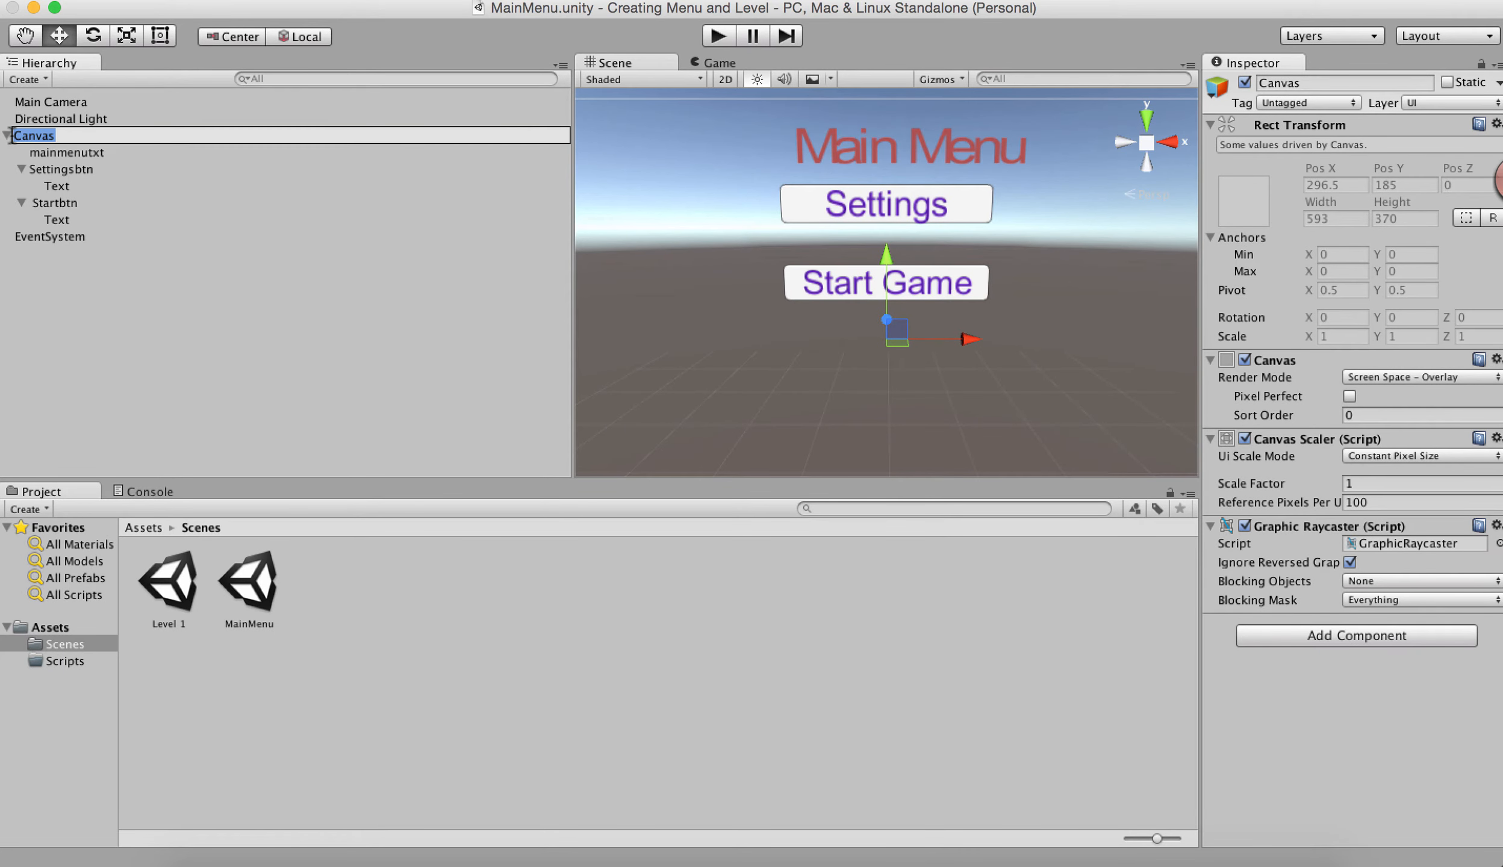
{"action": "left_click", "coordinate": [7, 136]}
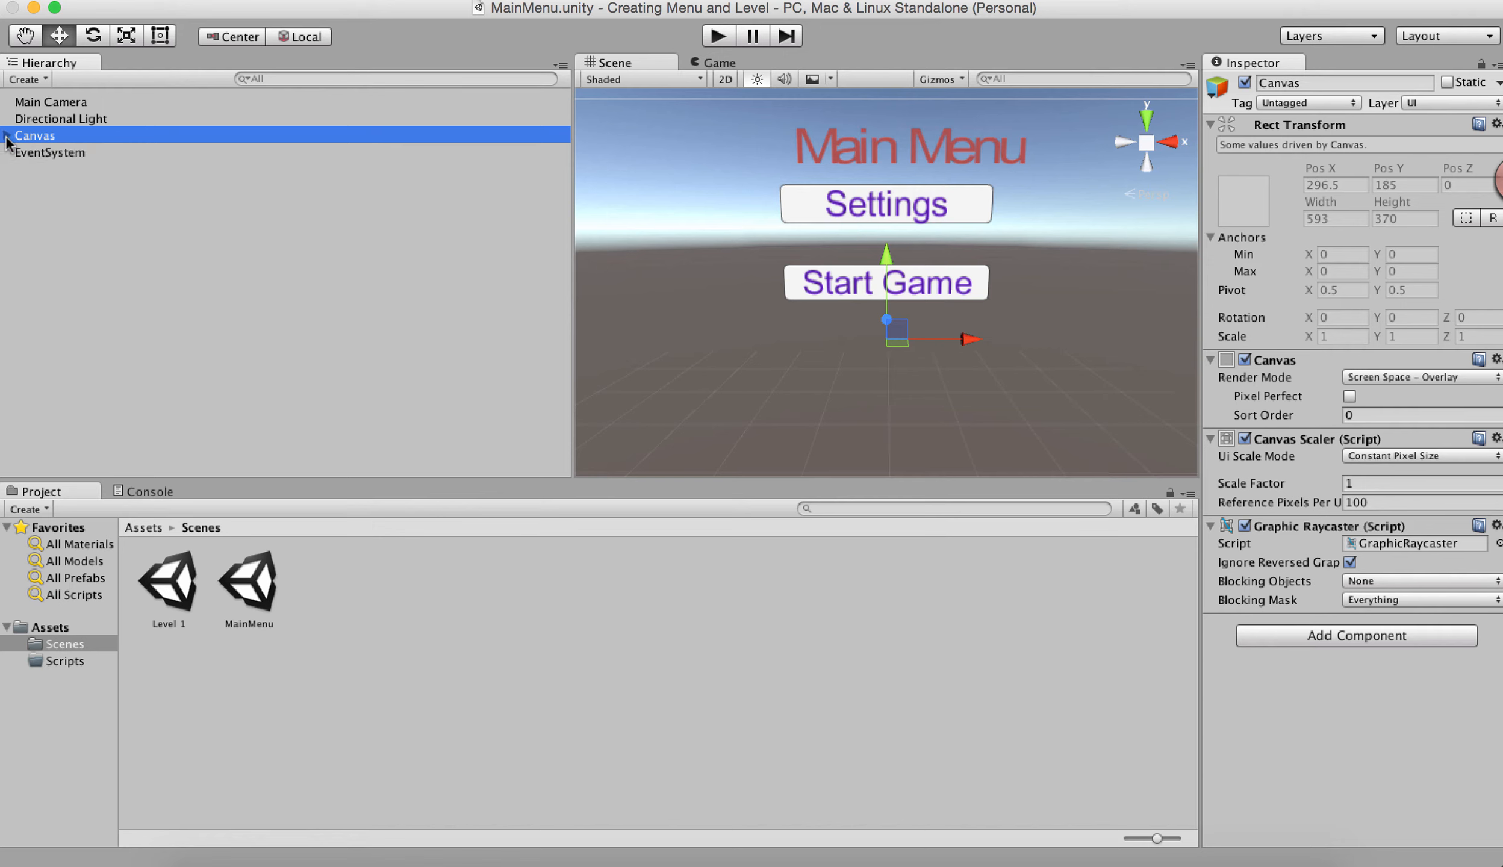
{"action": "key", "text": "super+d"}
{"action": "double_click", "coordinate": [34, 104]}
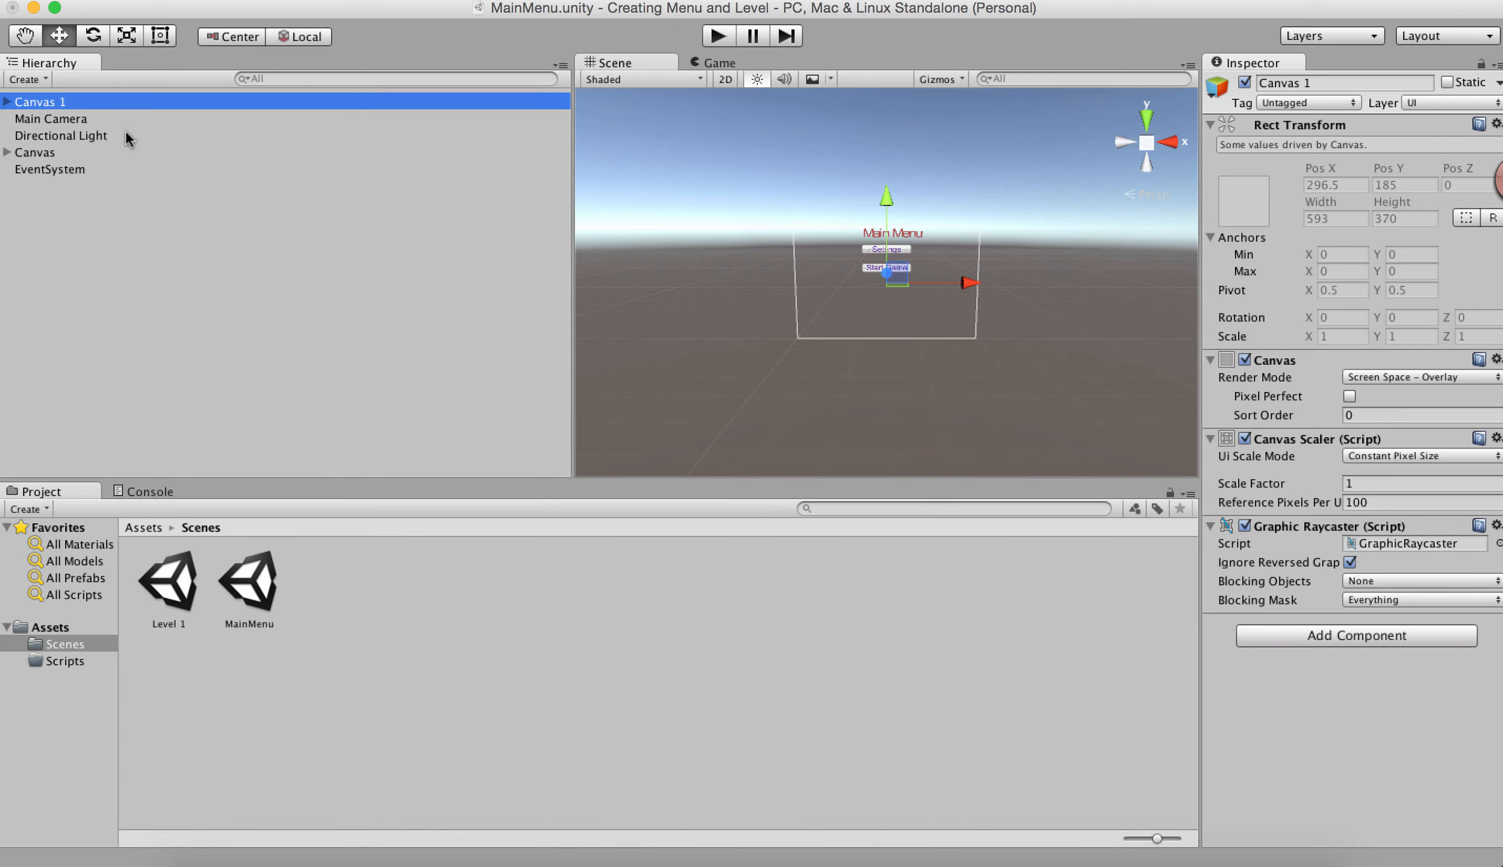
Rename the original Canvas object as Mainmenucanvas
{"action": "left_click", "coordinate": [1326, 83]}
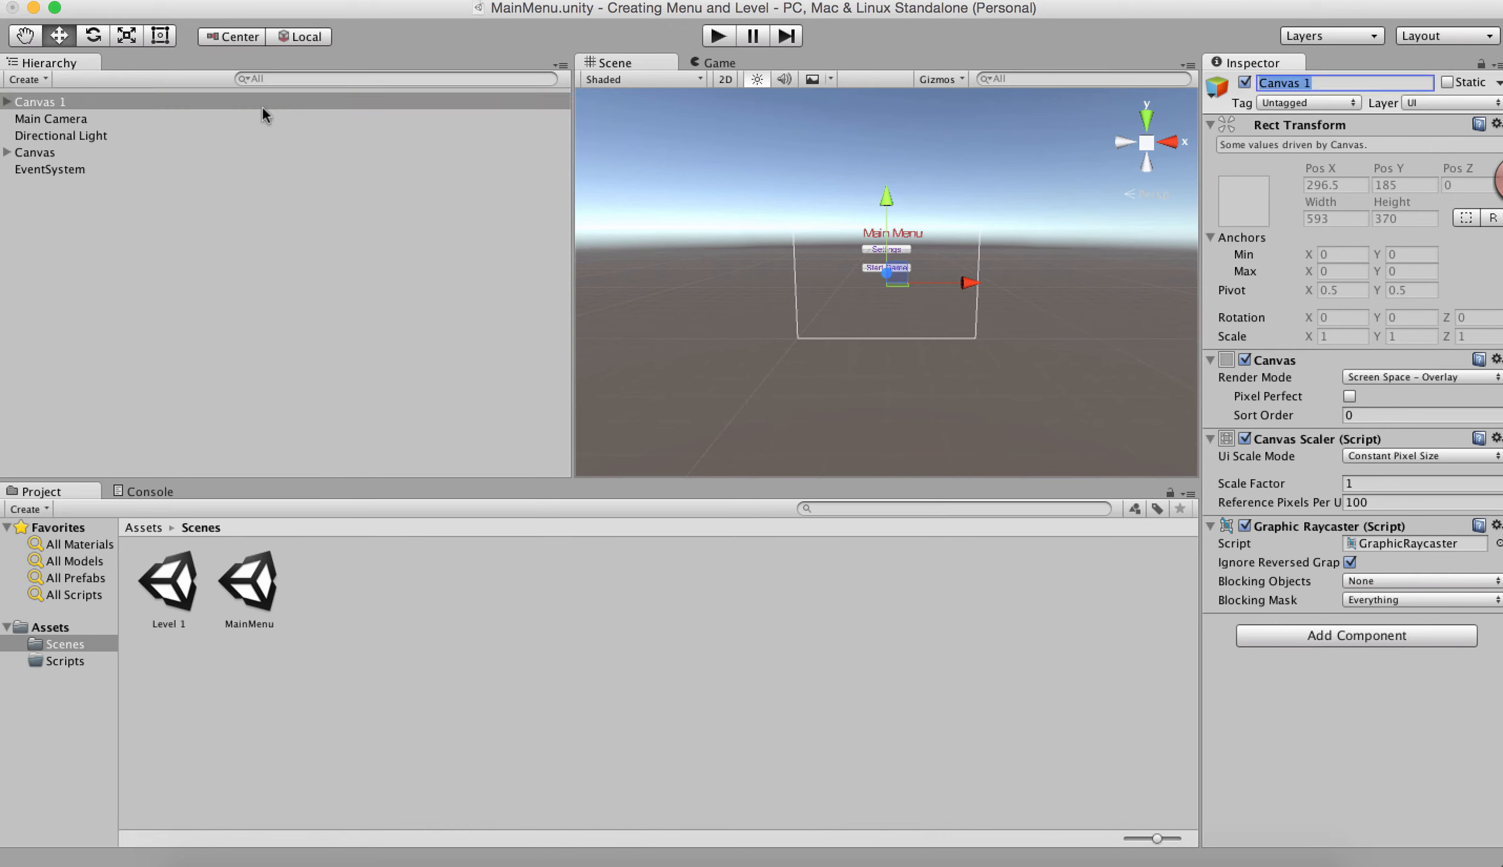
{"action": "left_click", "coordinate": [29, 155]}
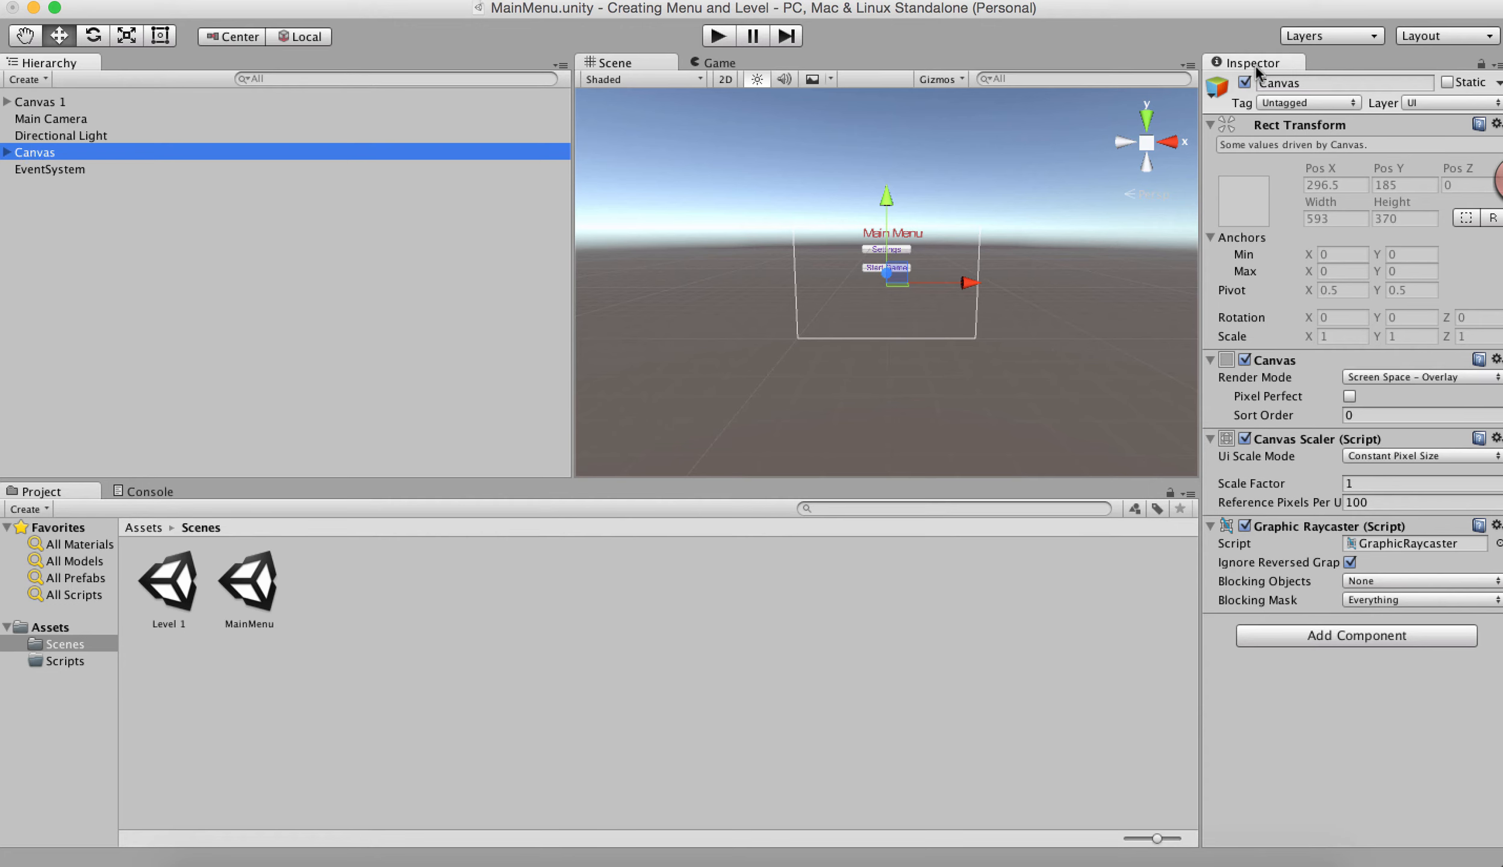
{"action": "left_click", "coordinate": [1291, 83]}
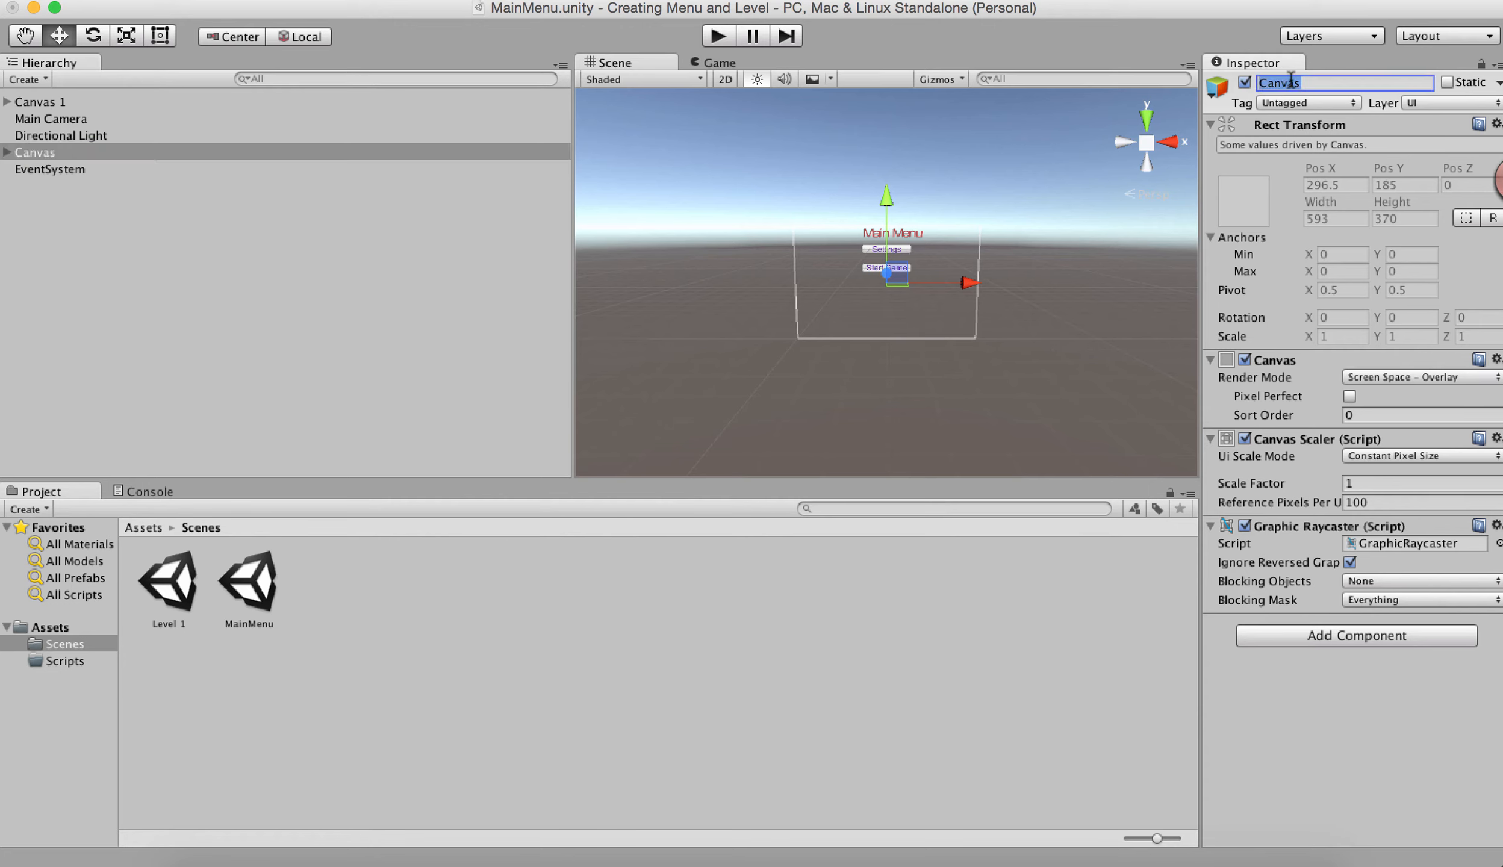
{"action": "type", "text": "Me"}
{"action": "type", "text": "inmenucanvas"}
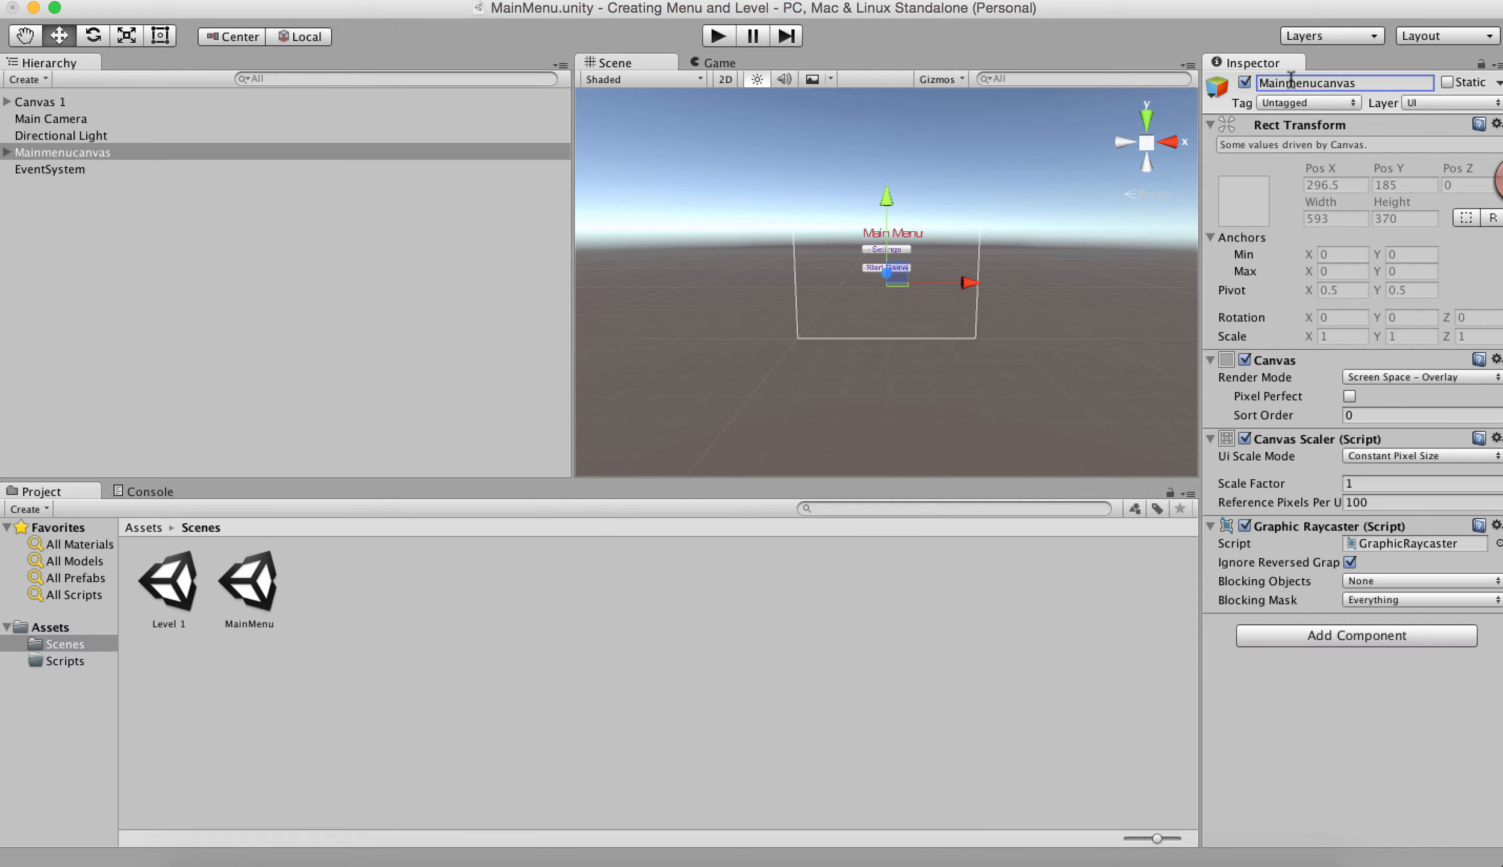
Rename the duplicated canvas, Canvas 1, as Settingscanvas
{"action": "left_click", "coordinate": [53, 104]}
{"action": "left_click", "coordinate": [1331, 84]}
{"action": "double_click", "coordinate": [1331, 84]}
{"action": "type", "text": "Sett"}
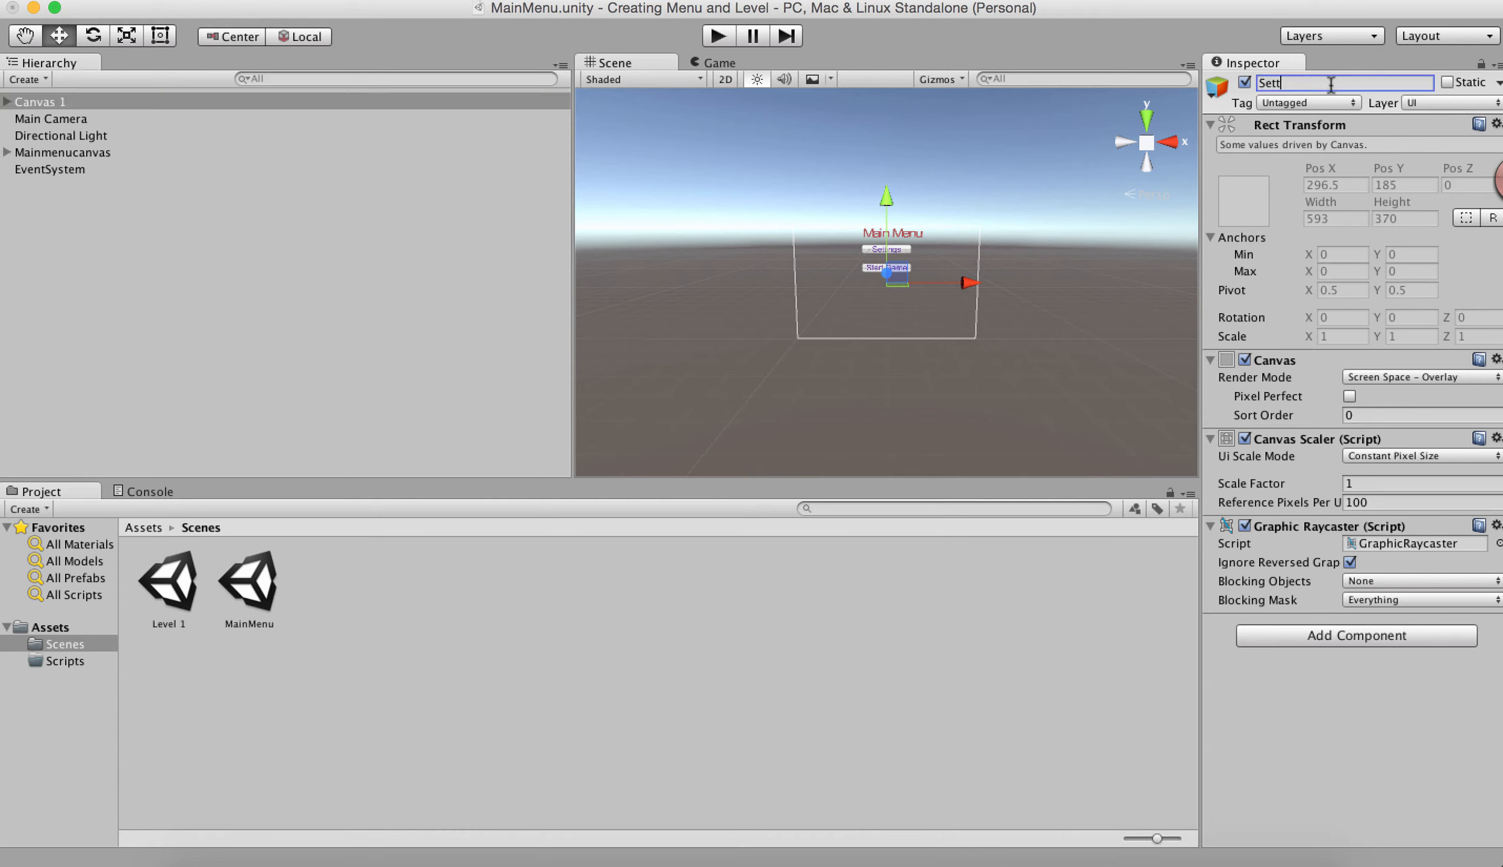
{"action": "type", "text": "ingscanvas"}
{"action": "key", "text": "Return"}
Rename the title text object inside Settingscanvas as settingstxt and change its text to Settings
{"action": "left_click", "coordinate": [8, 102]}
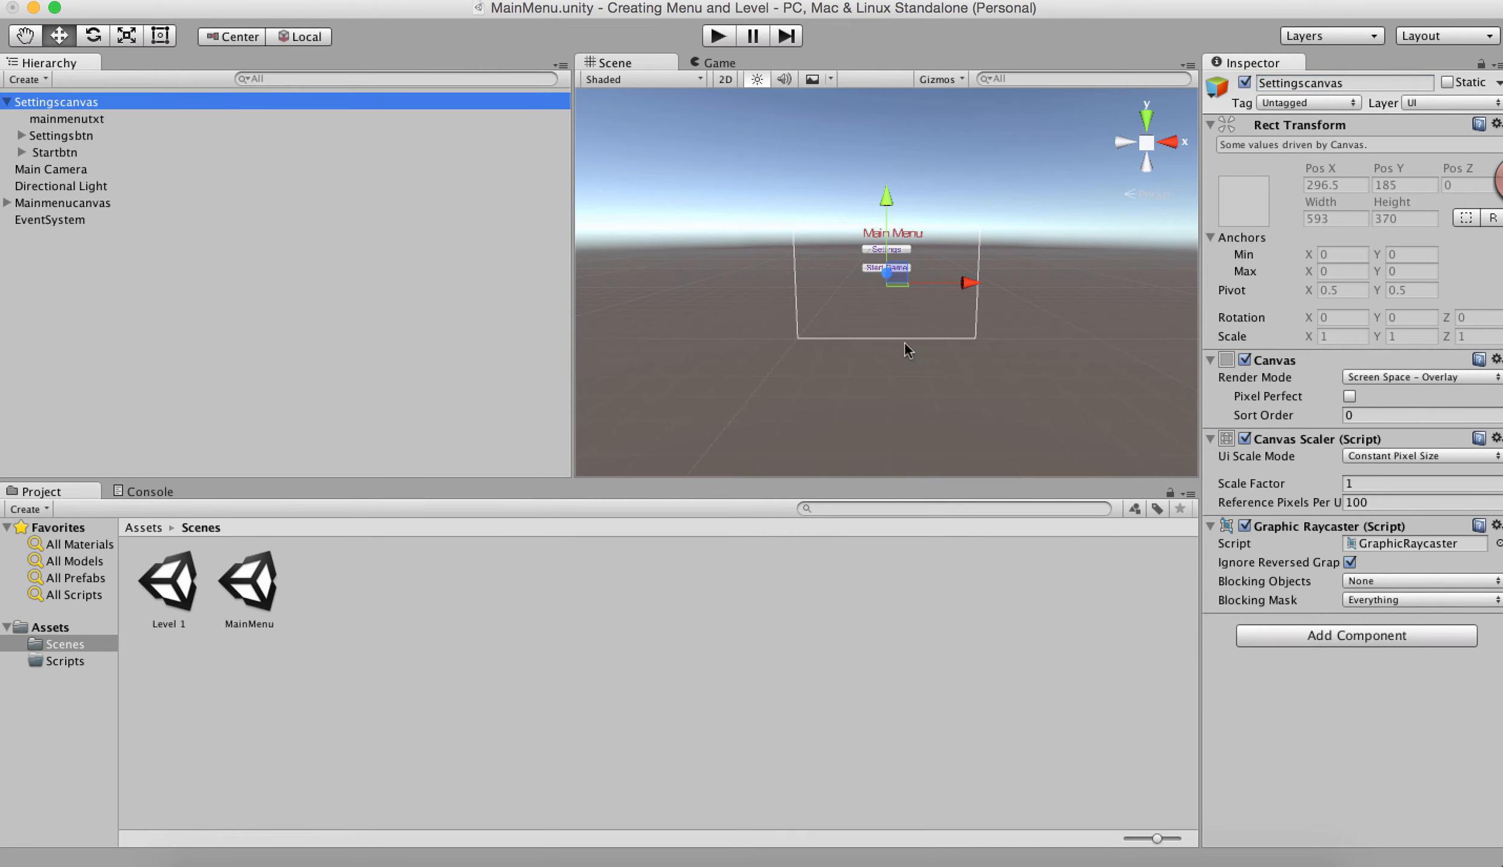
{"action": "scroll", "coordinate": [905, 341], "scroll_direction": "up", "scroll_amount": 3}
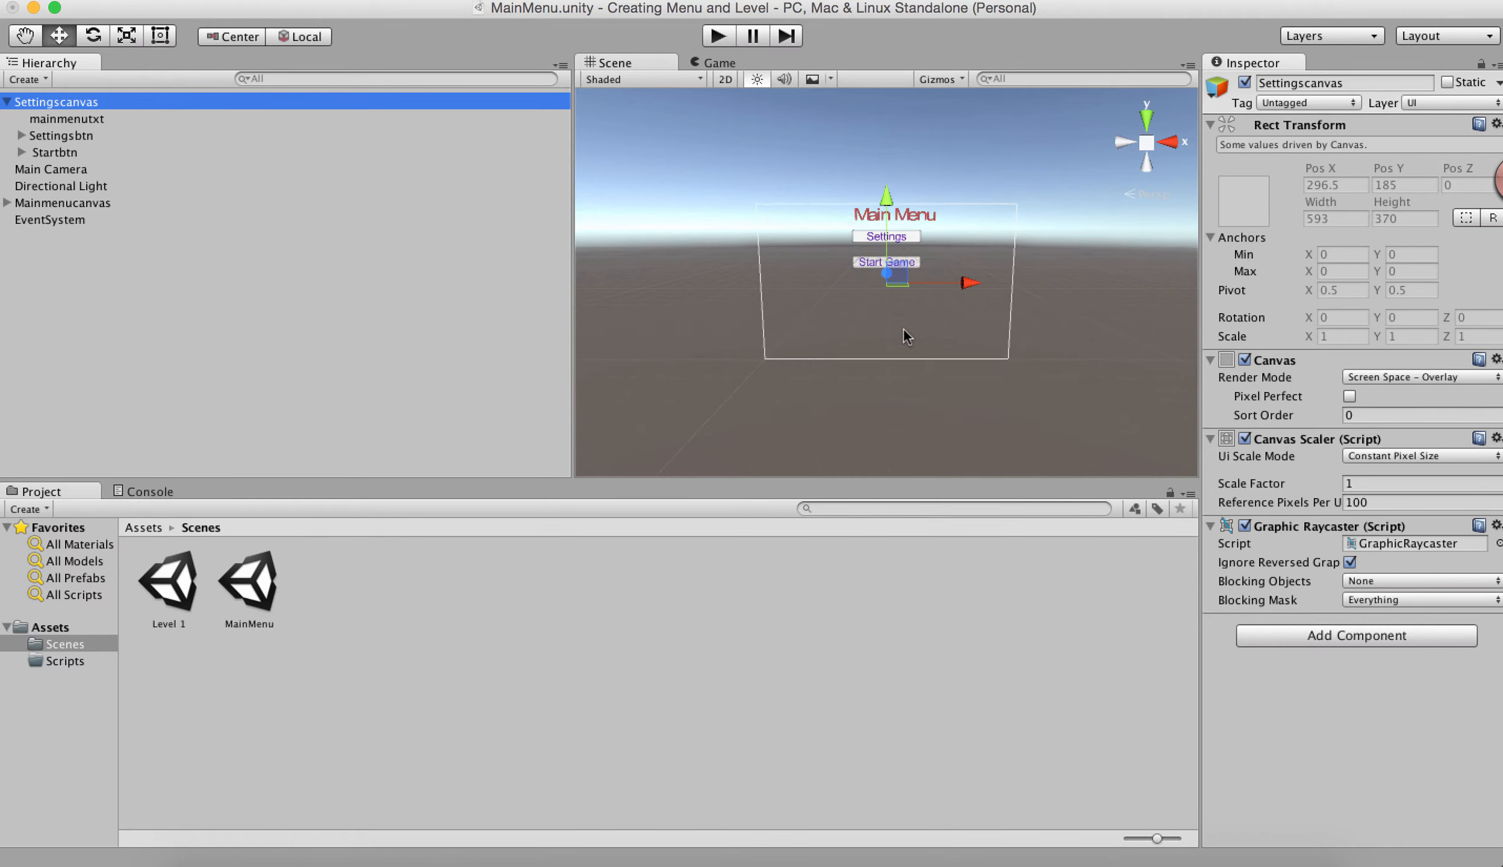
{"action": "scroll", "coordinate": [905, 334], "scroll_direction": "up", "scroll_amount": 3}
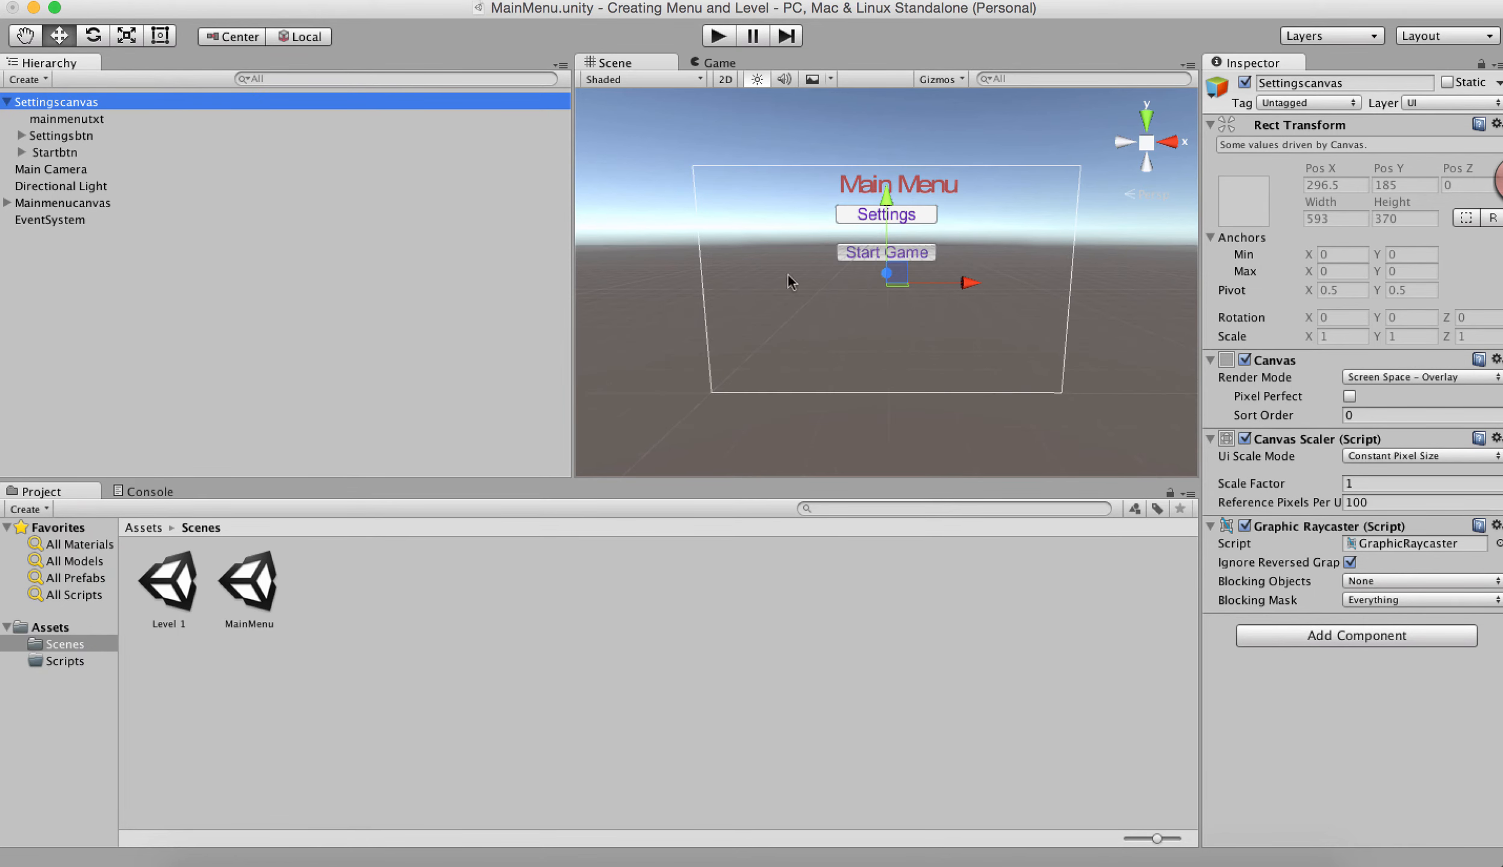
{"action": "left_click", "coordinate": [7, 102]}
{"action": "left_click", "coordinate": [6, 102]}
{"action": "left_click", "coordinate": [67, 120]}
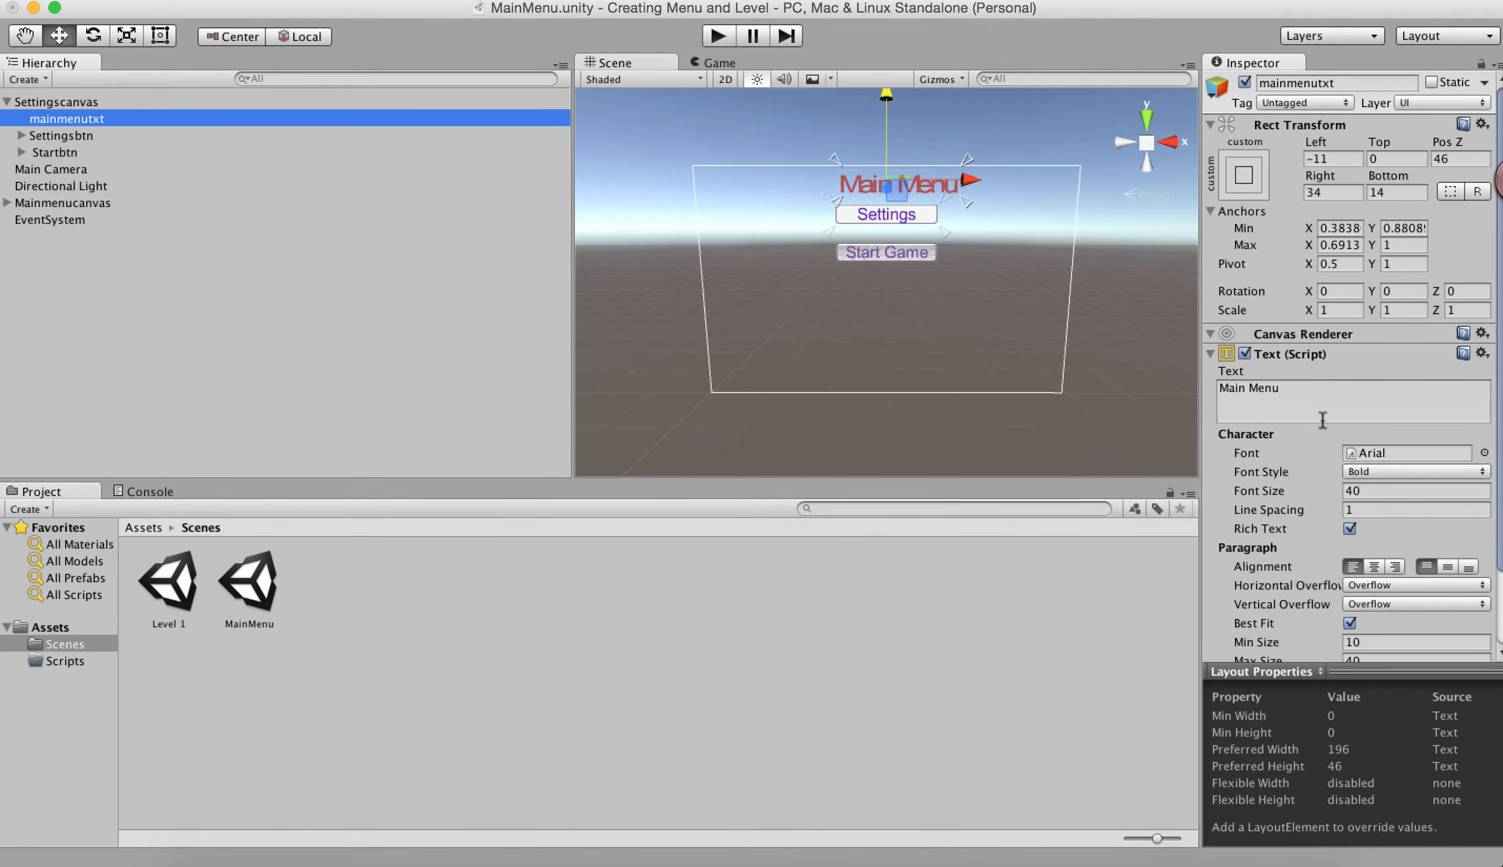
{"action": "left_click", "coordinate": [1319, 83]}
{"action": "type", "text": "settingst"}
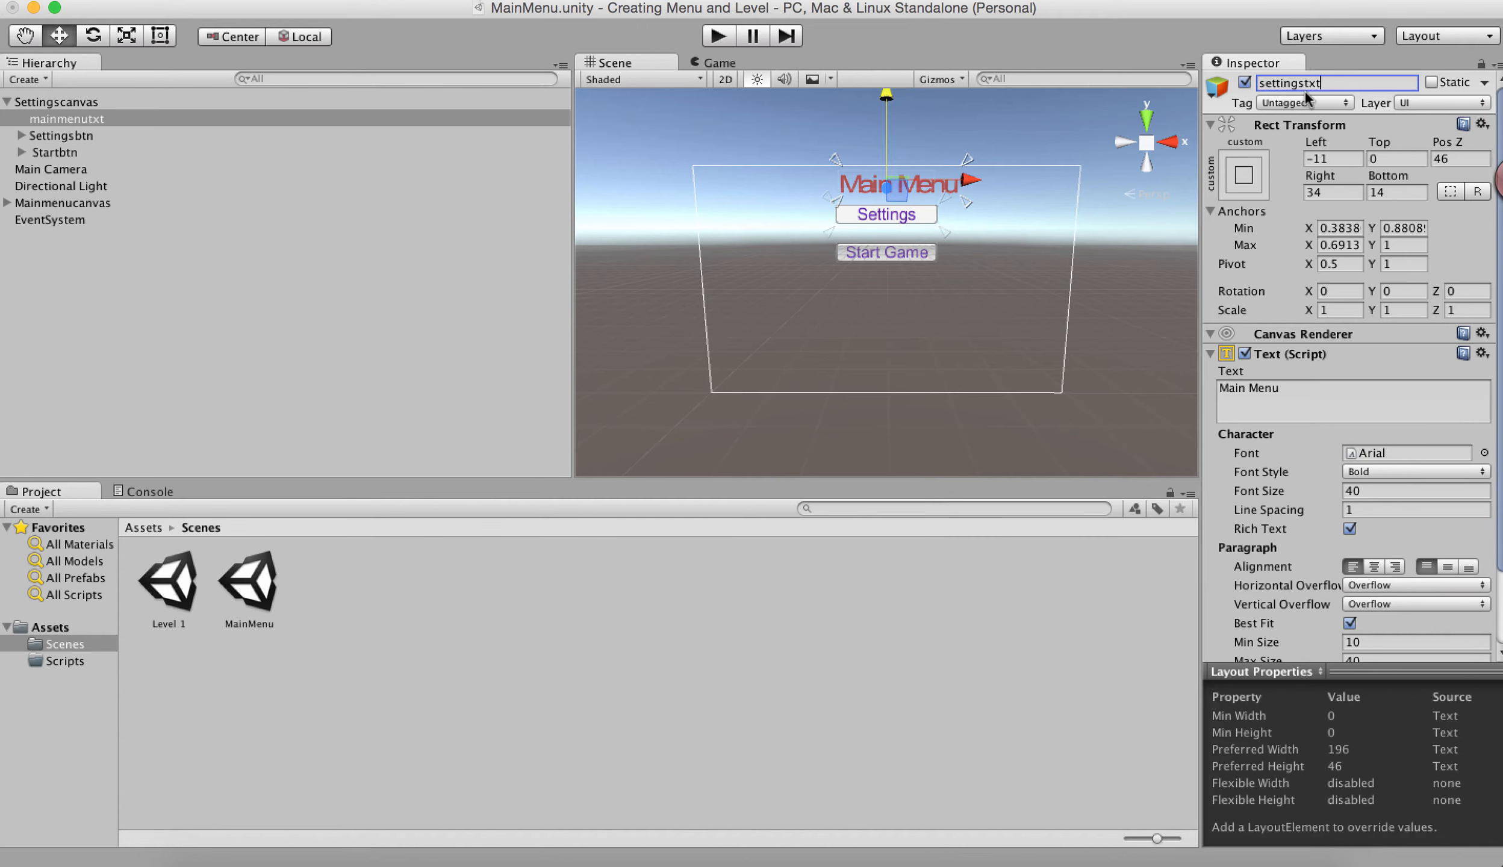
{"action": "left_click_drag", "start_coordinate": [1287, 392], "coordinate": [1173, 392]}
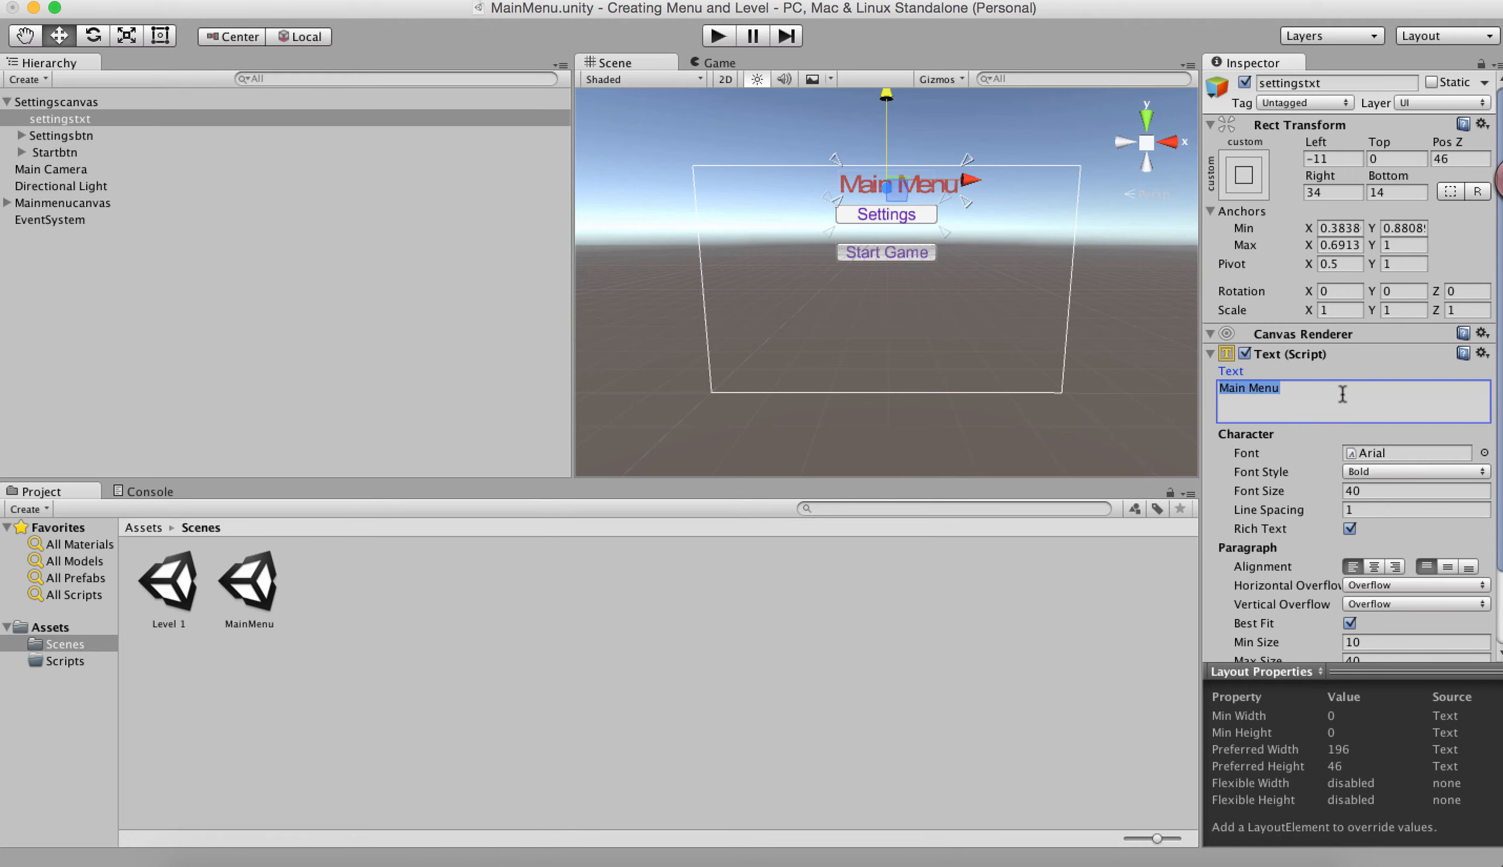
{"action": "type", "text": "Settings"}
Try to rename the Settingsbtn inside Settingscanvas as setspeedbtn
{"action": "left_click", "coordinate": [69, 136]}
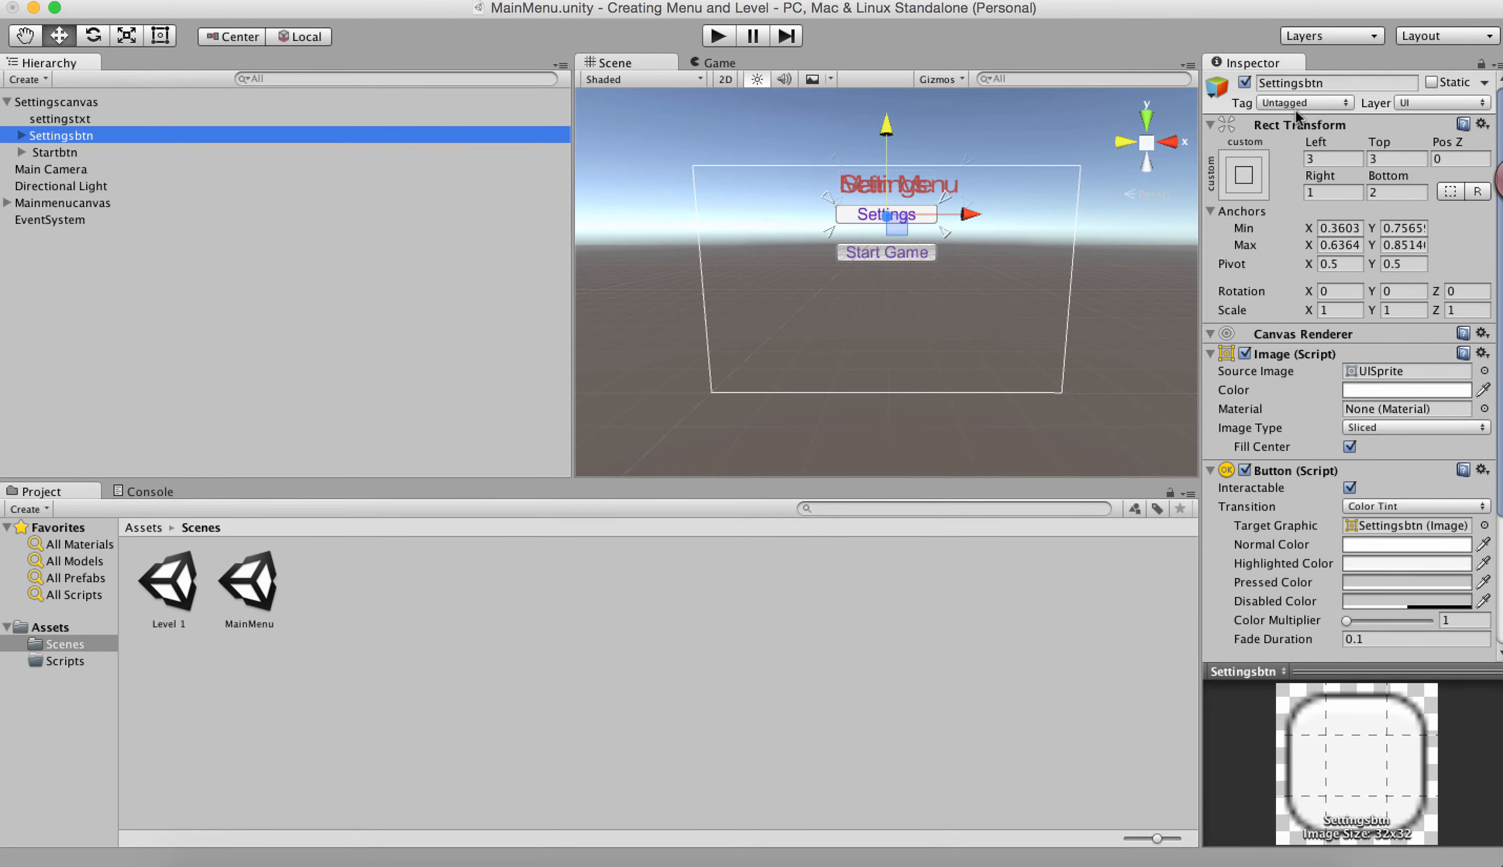
{"action": "left_click", "coordinate": [1335, 84]}
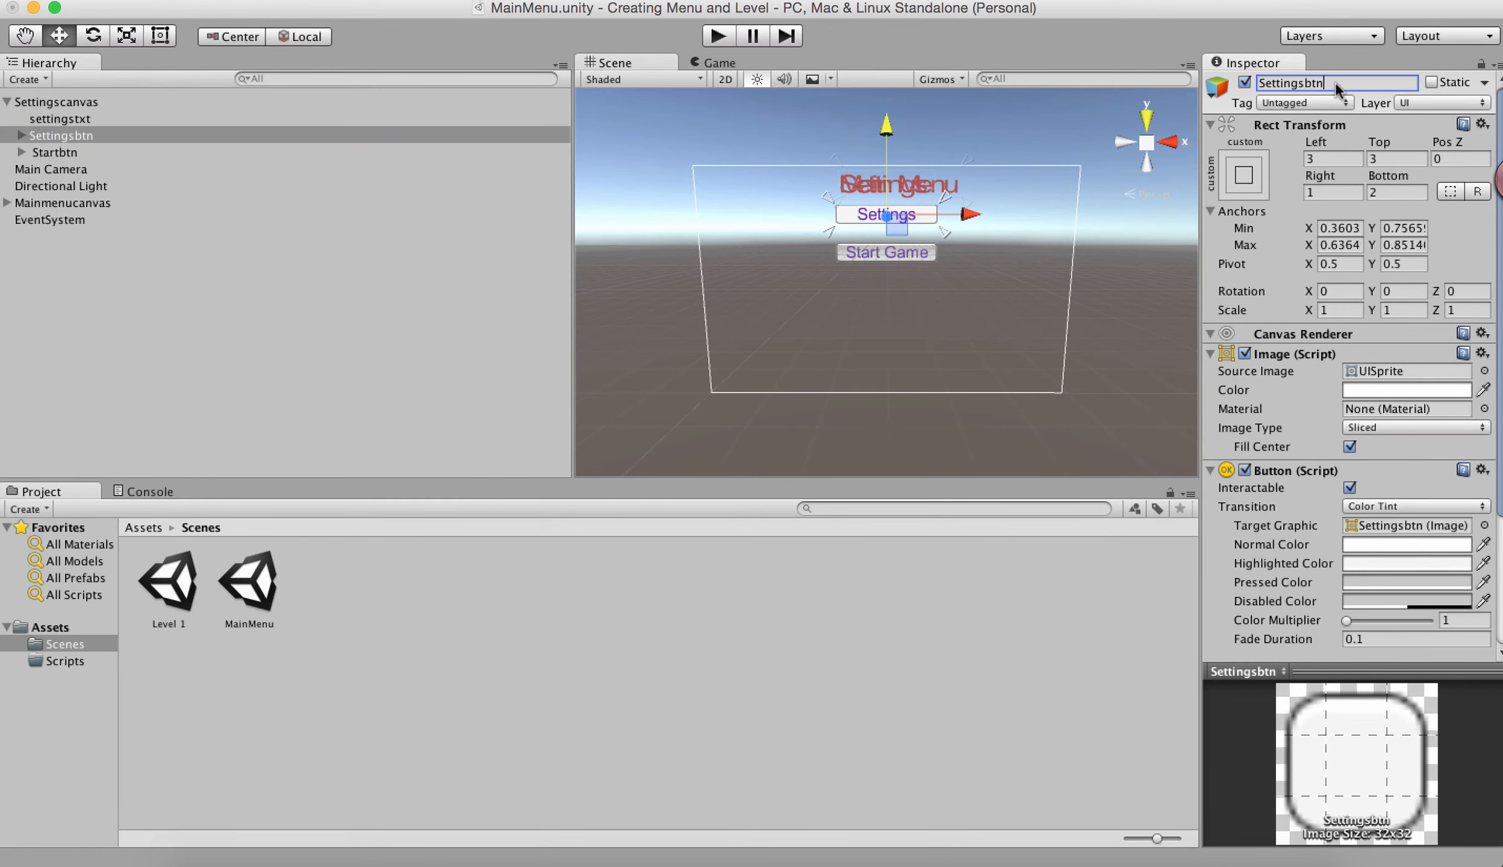
{"action": "left_click_drag", "start_coordinate": [1336, 84], "coordinate": [1232, 86]}
{"action": "type", "text": "setspeedbtn"}
Change the label text of the Settingsbtn inside Settingscanvas to Set Speed
{"action": "left_click", "coordinate": [22, 136]}
{"action": "left_click", "coordinate": [53, 152]}
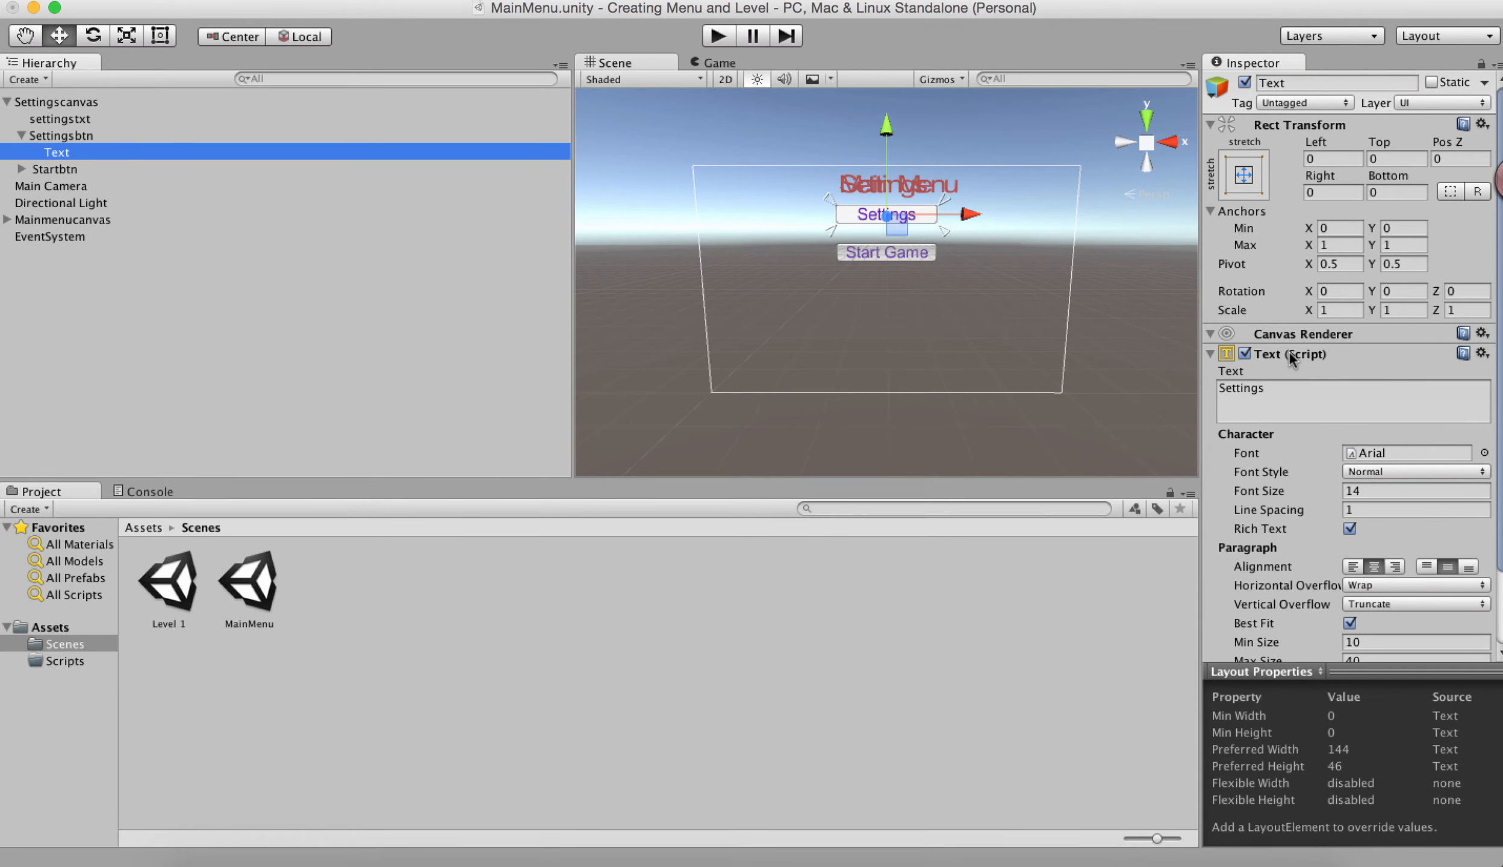
{"action": "left_click", "coordinate": [1286, 398]}
{"action": "key", "text": "super+a"}
{"action": "type", "text": "Se"}
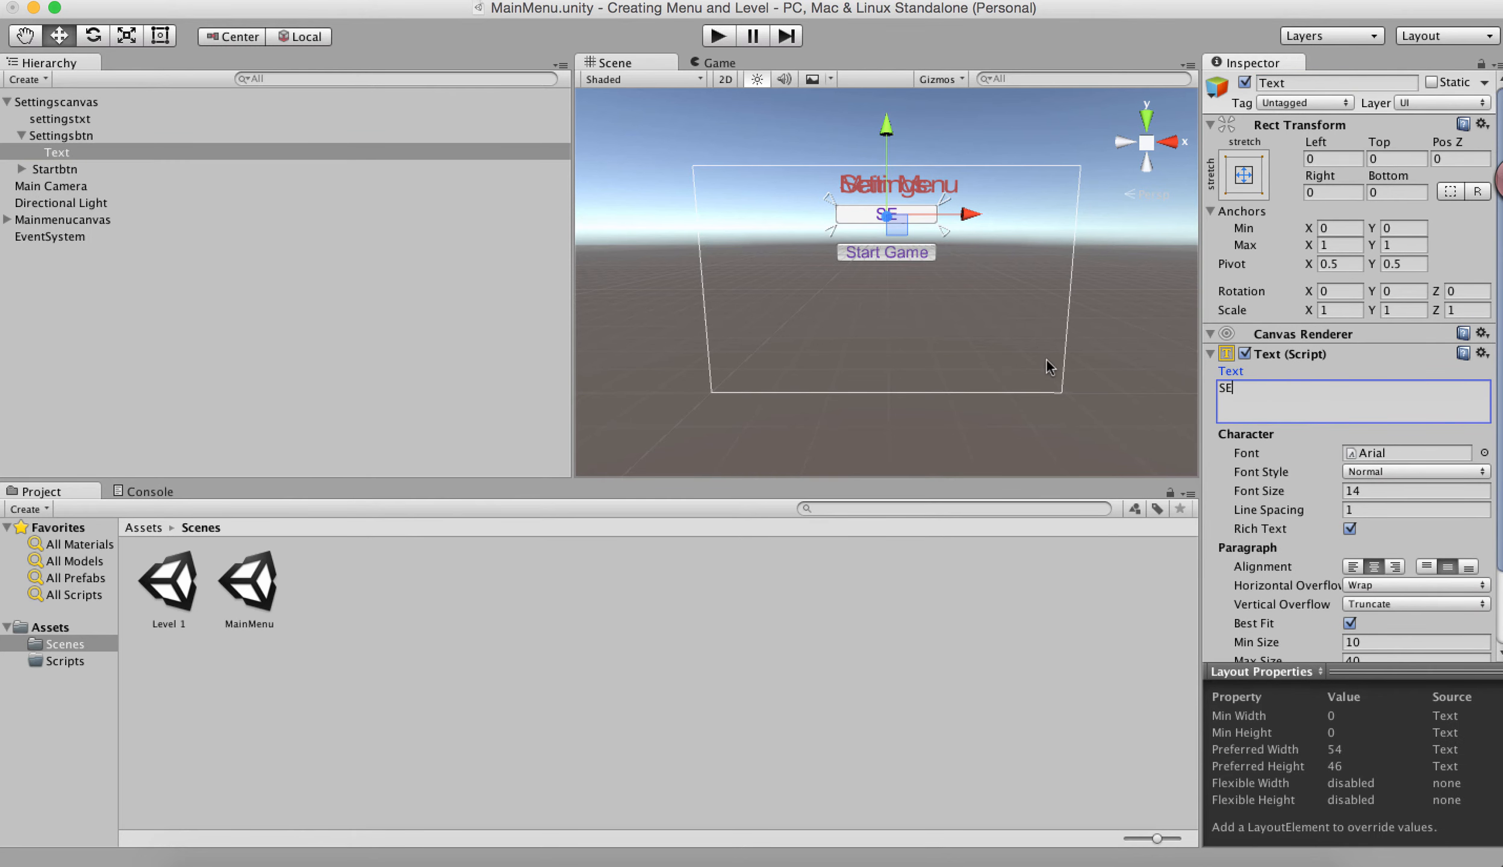
{"action": "type", "text": "t Speed"}
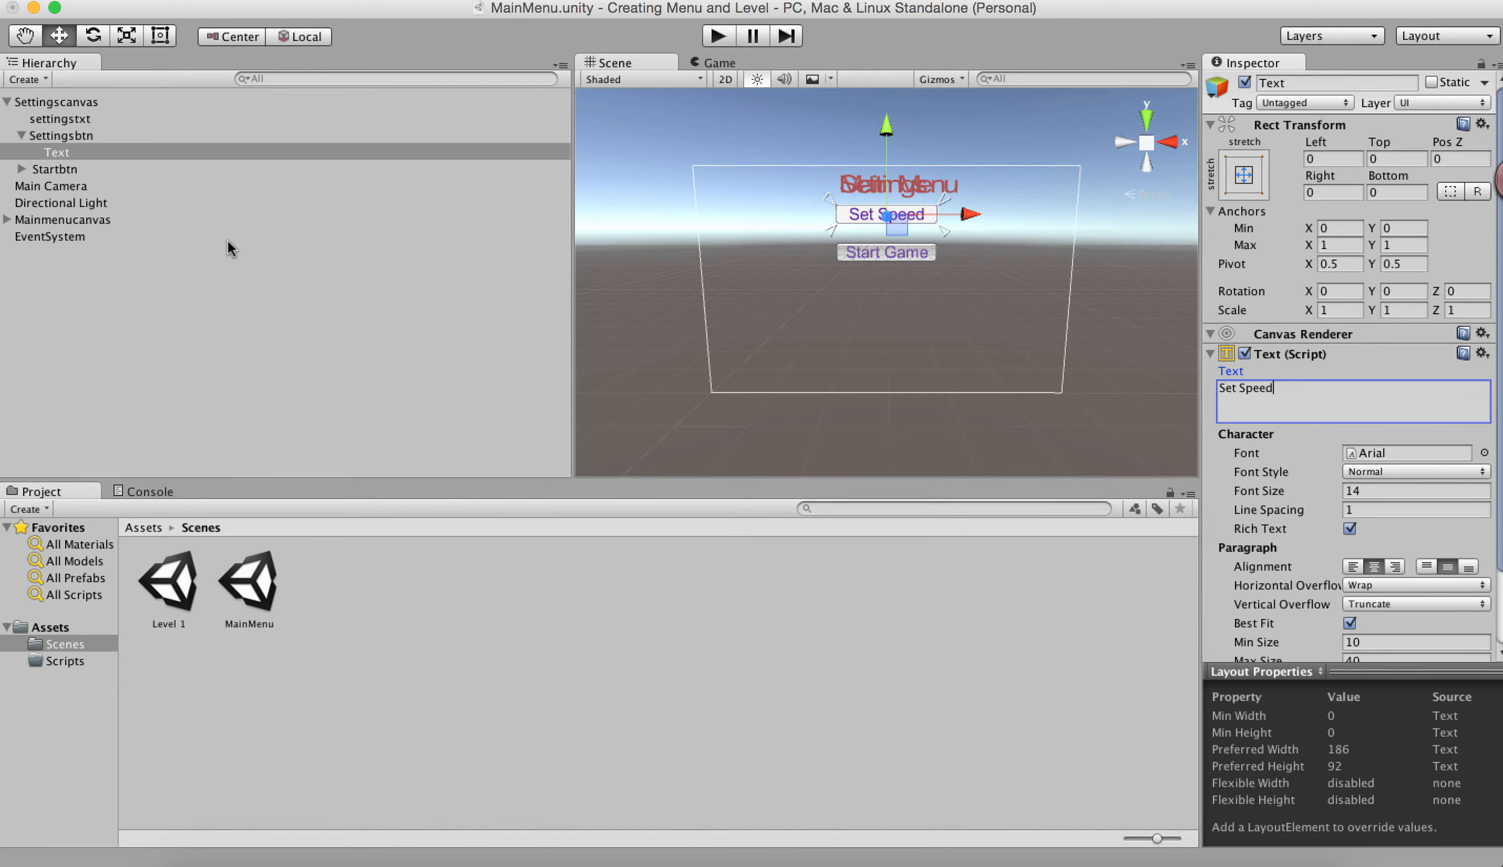
Try to rename the Startbtn inside Settingscanvas as Exit
{"action": "left_click", "coordinate": [54, 169]}
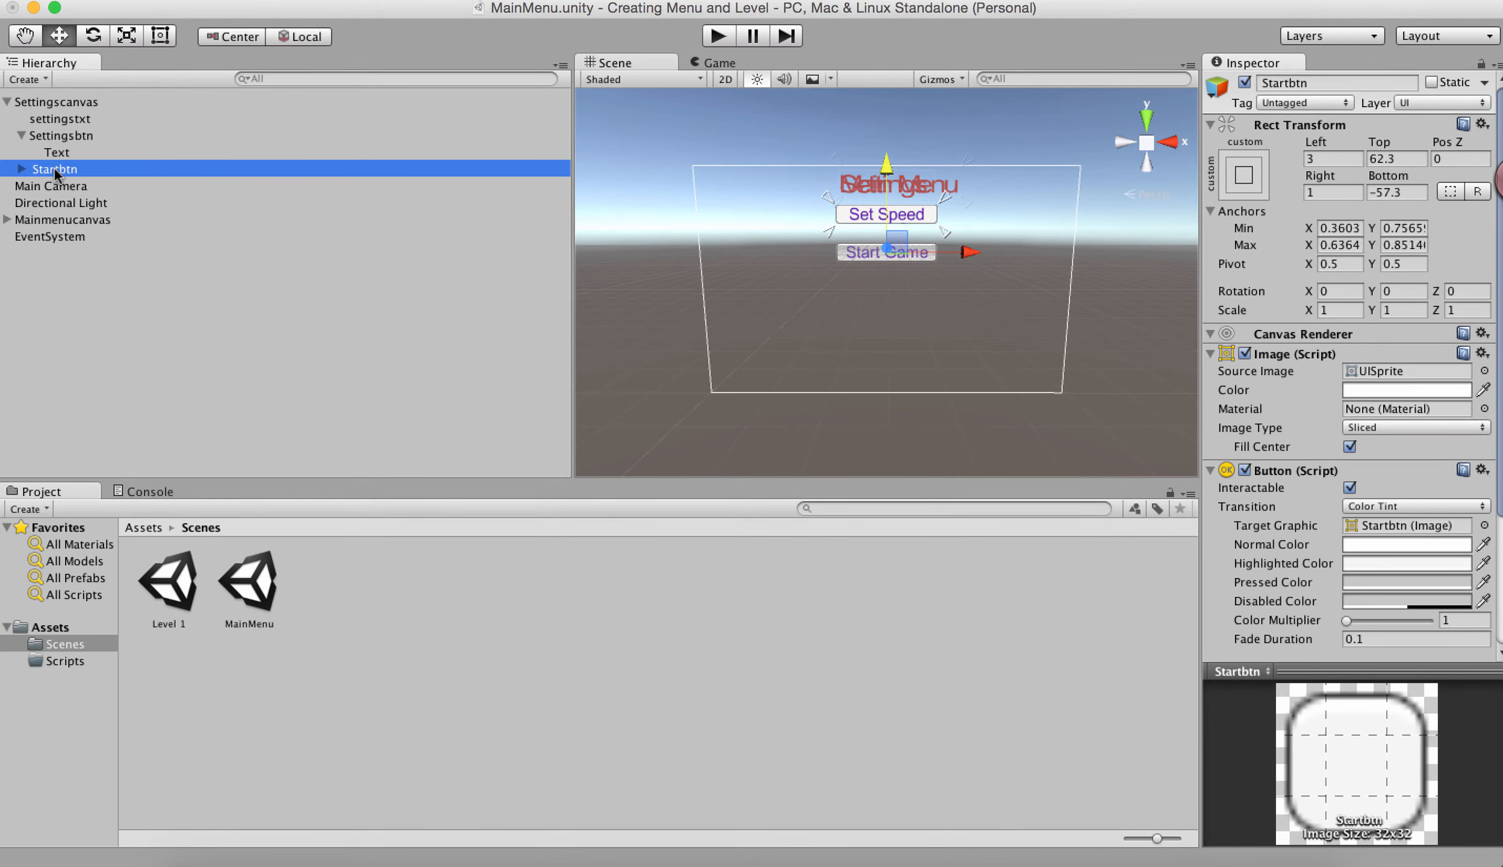
{"action": "left_click", "coordinate": [22, 169]}
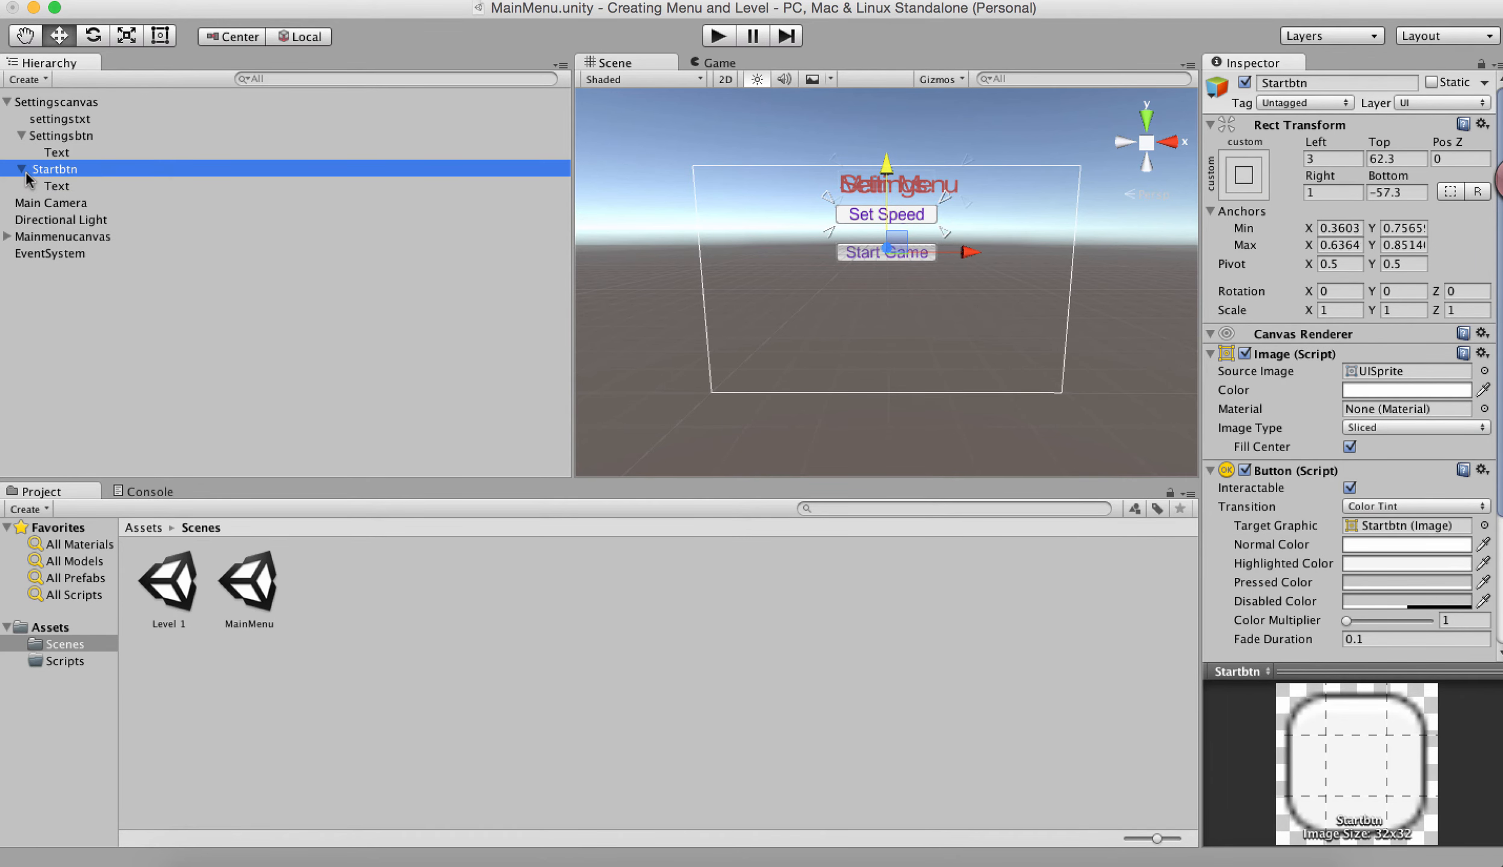
{"action": "left_click", "coordinate": [1290, 82]}
{"action": "left_click", "coordinate": [1285, 79]}
{"action": "type", "text": "Exit"}
Change the label text of the Startbtn inside Settingscanvas to Exit to Menu
{"action": "left_click", "coordinate": [45, 185]}
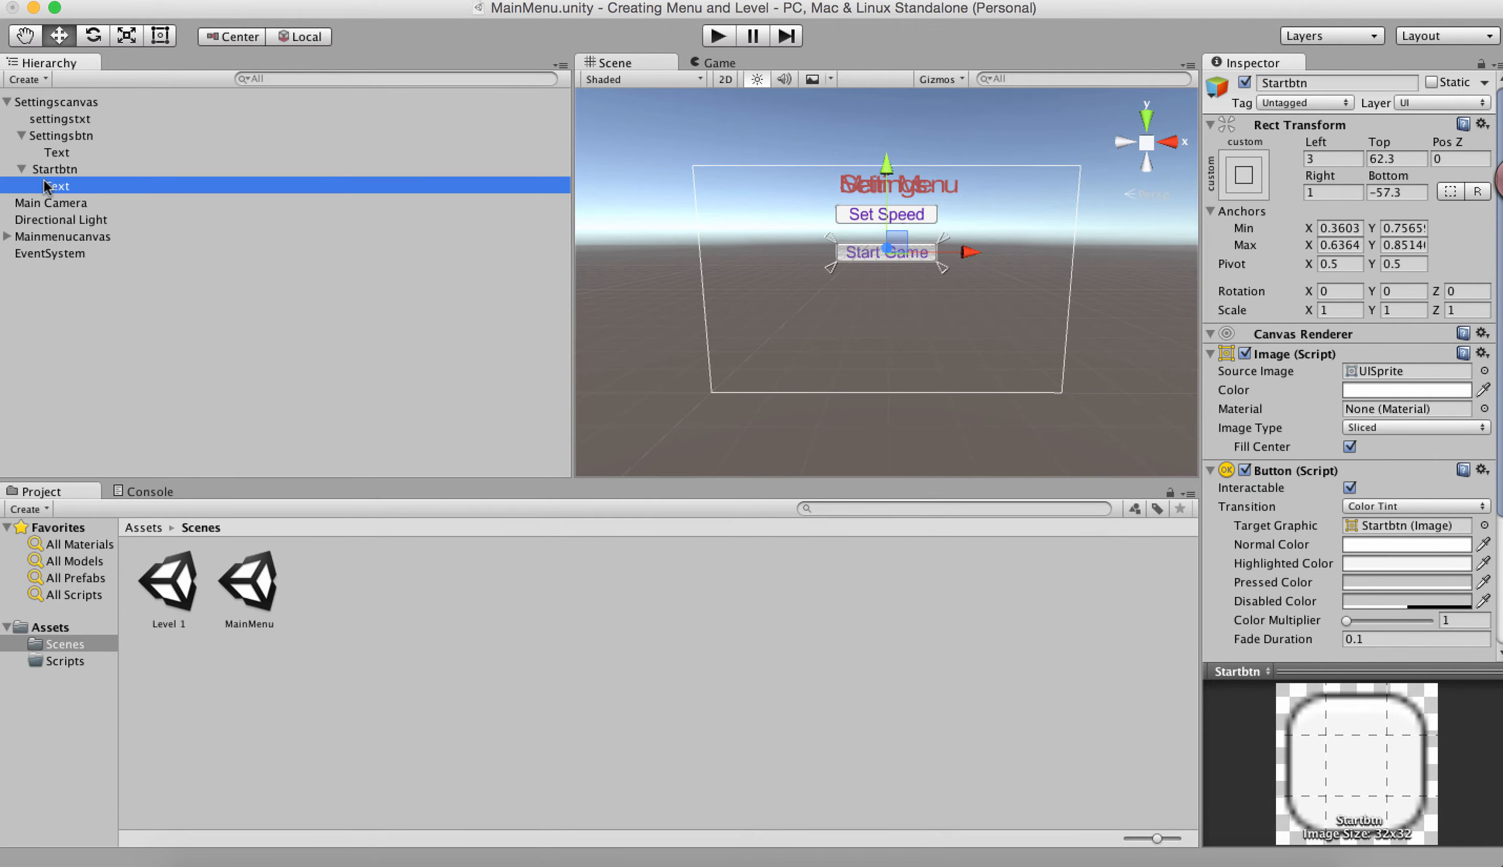
{"action": "left_click", "coordinate": [1289, 402]}
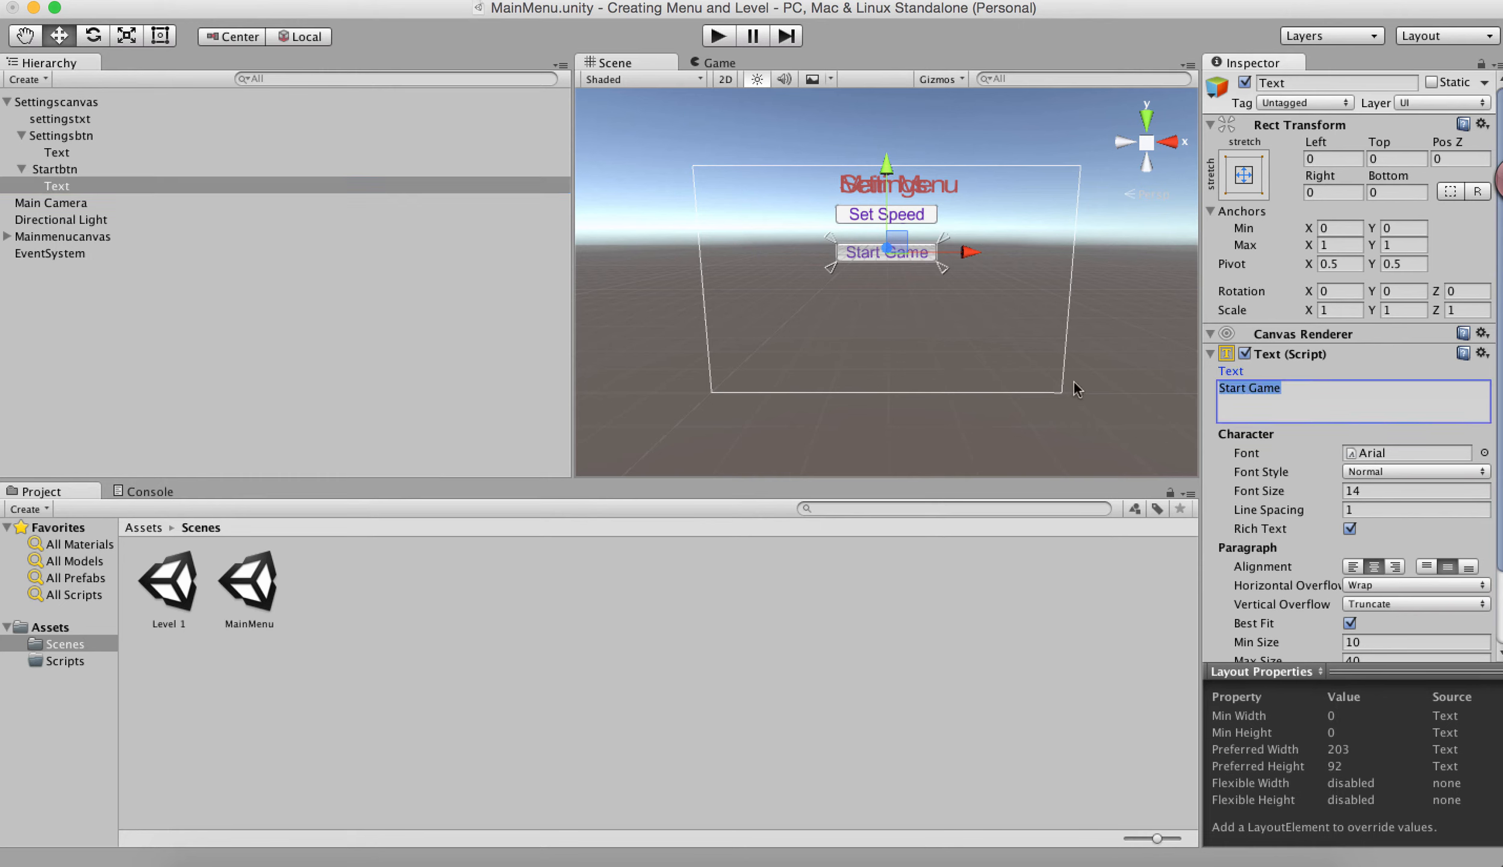
{"action": "type", "text": "Exit to "}
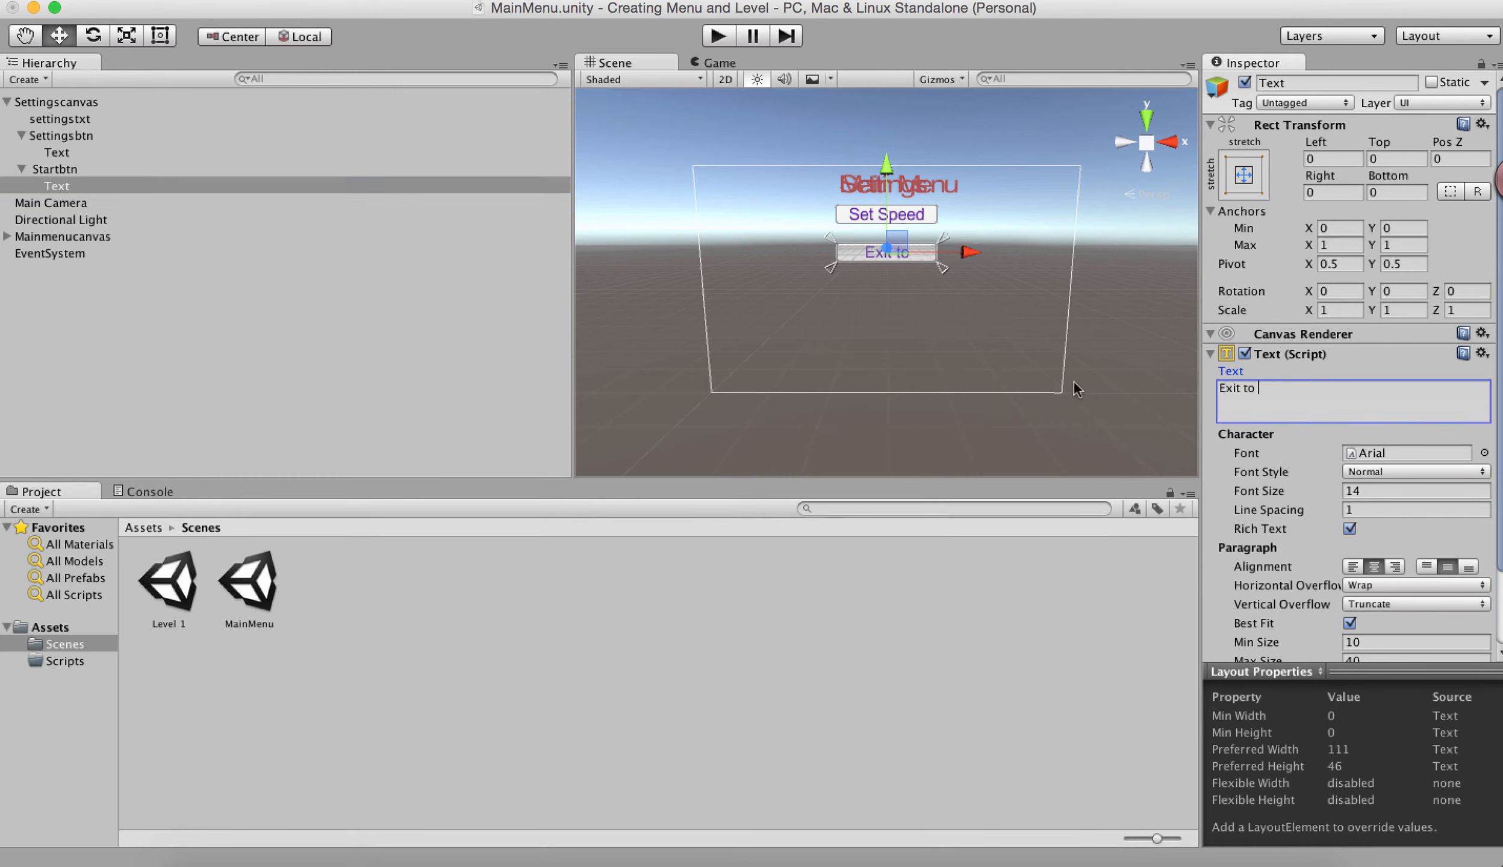
{"action": "type", "text": "Menu"}
{"action": "left_click", "coordinate": [269, 440]}
Deactivate the Settingscanvas object in the scene
{"action": "left_click", "coordinate": [67, 103]}
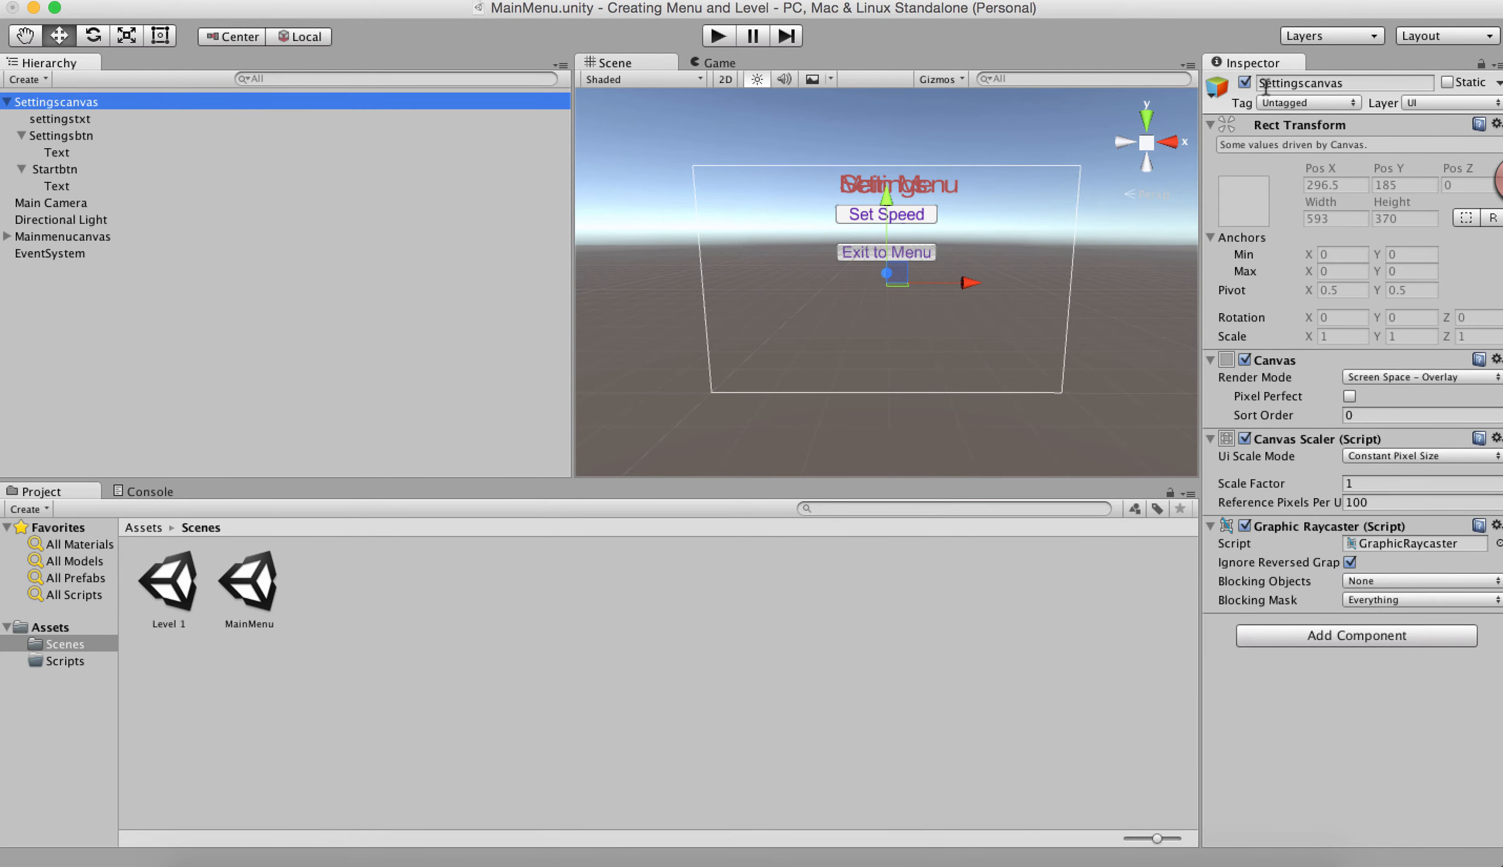
{"action": "left_click", "coordinate": [1244, 83]}
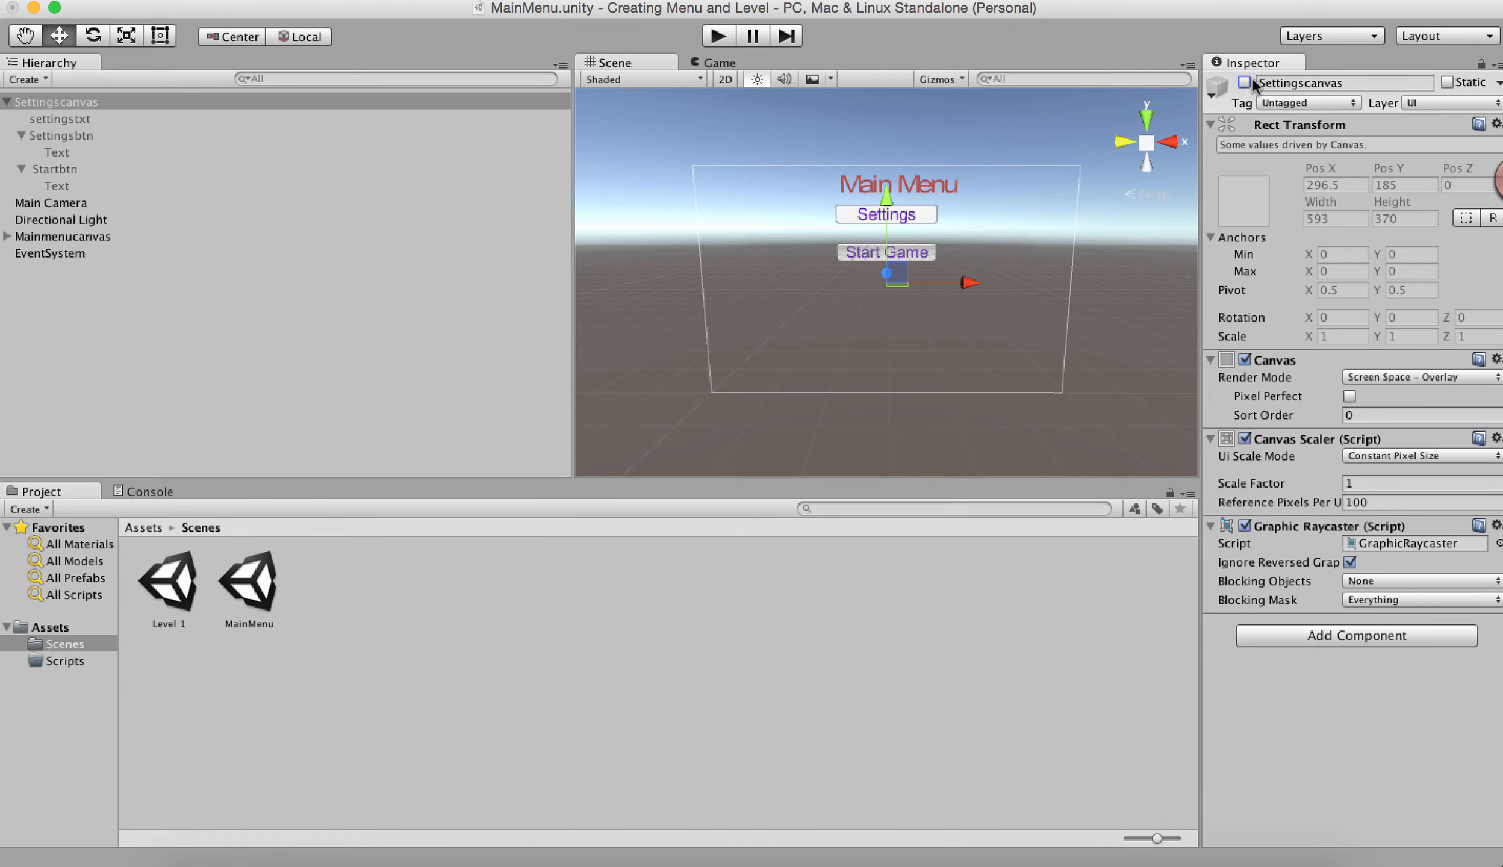
Deactivate Mainmenucanvas and reactivate Settingscanvas to preview the settings menu on its own
{"action": "left_click", "coordinate": [40, 245]}
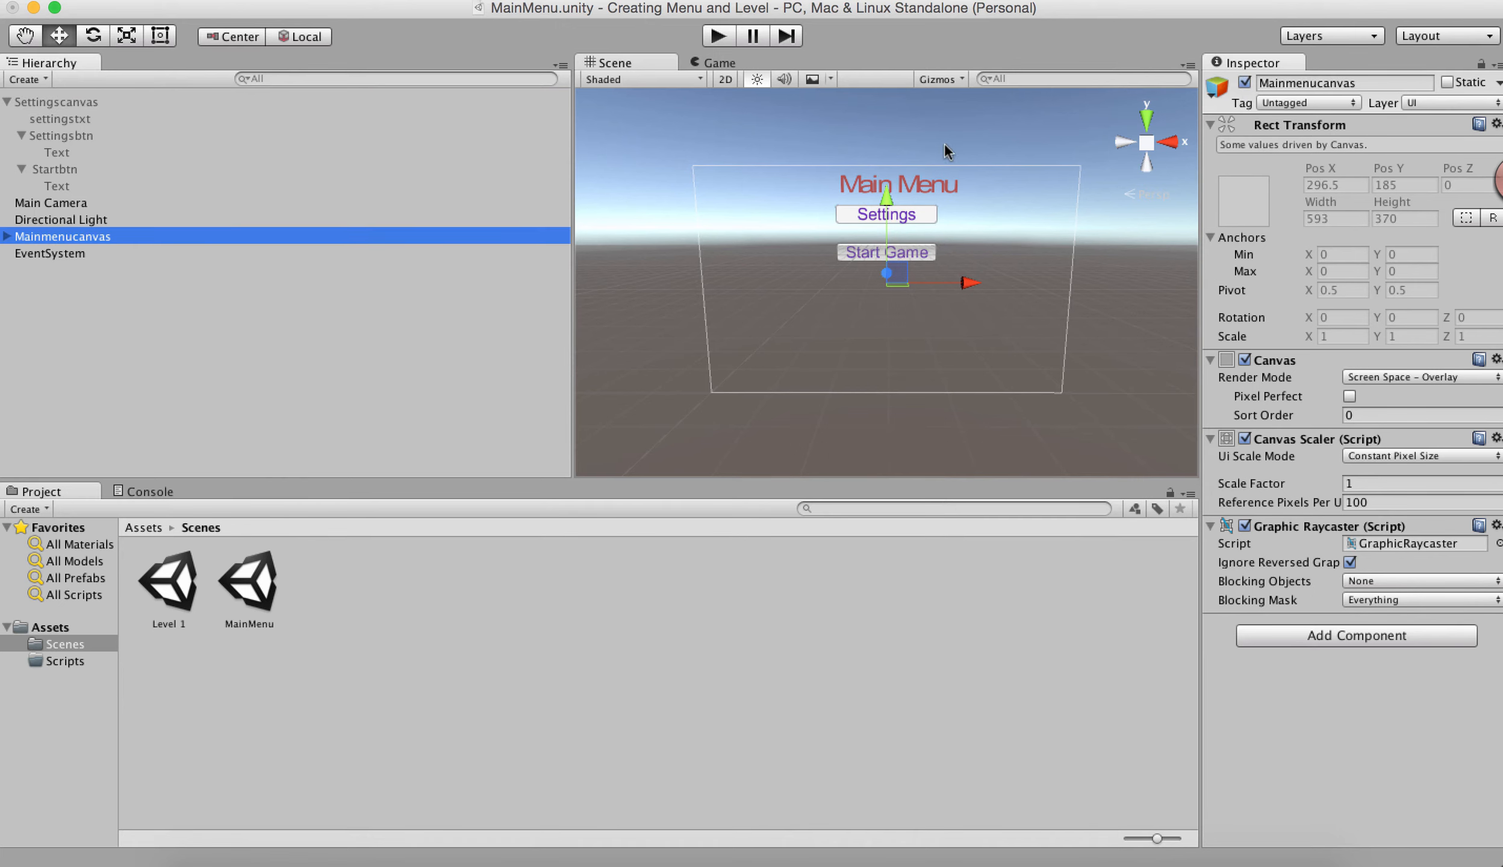
{"action": "left_click", "coordinate": [1244, 83]}
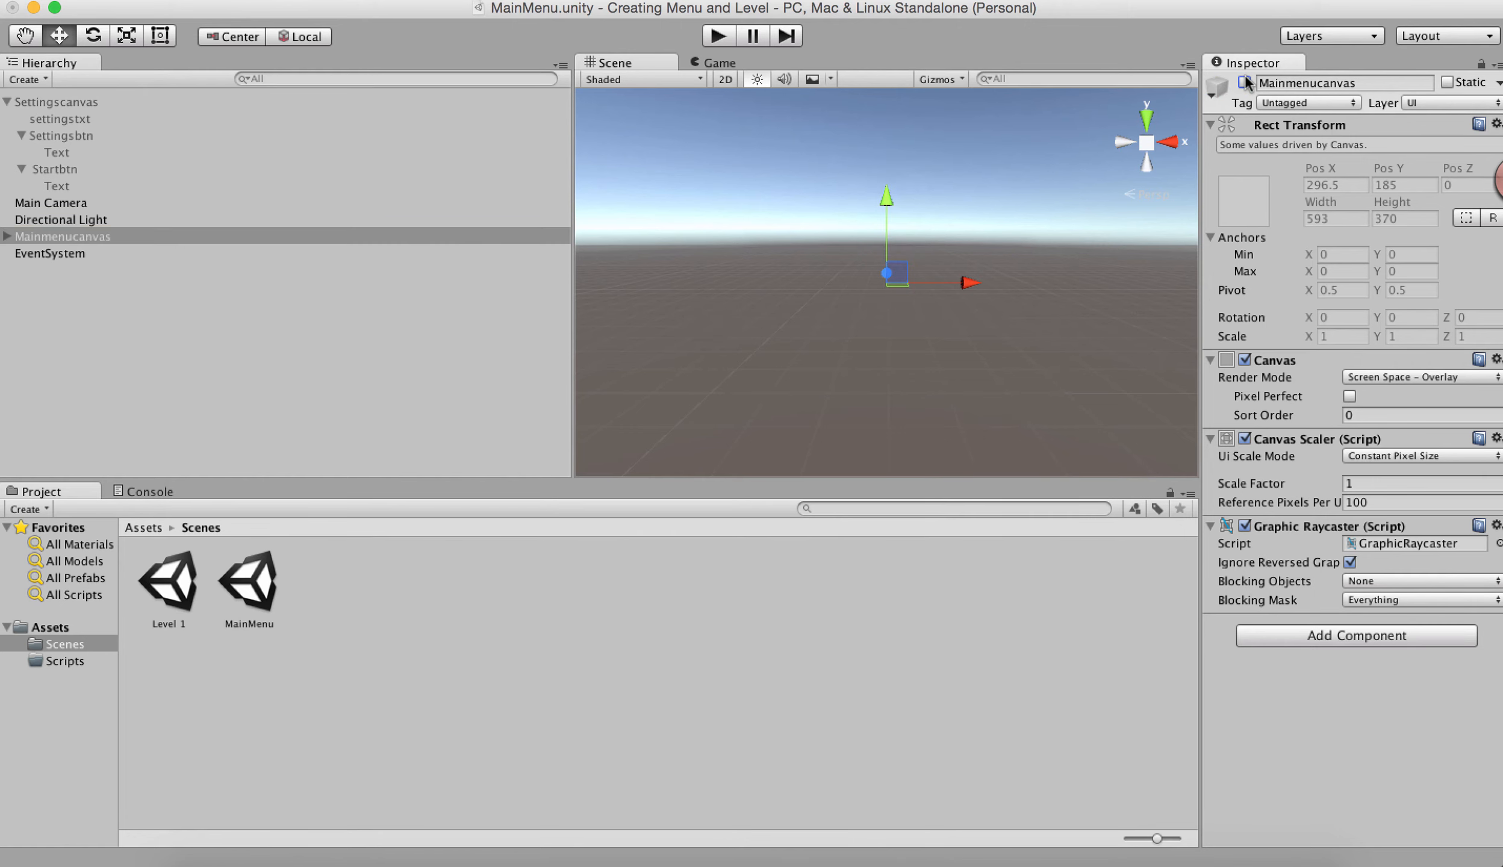
{"action": "left_click", "coordinate": [54, 119]}
{"action": "left_click", "coordinate": [63, 102]}
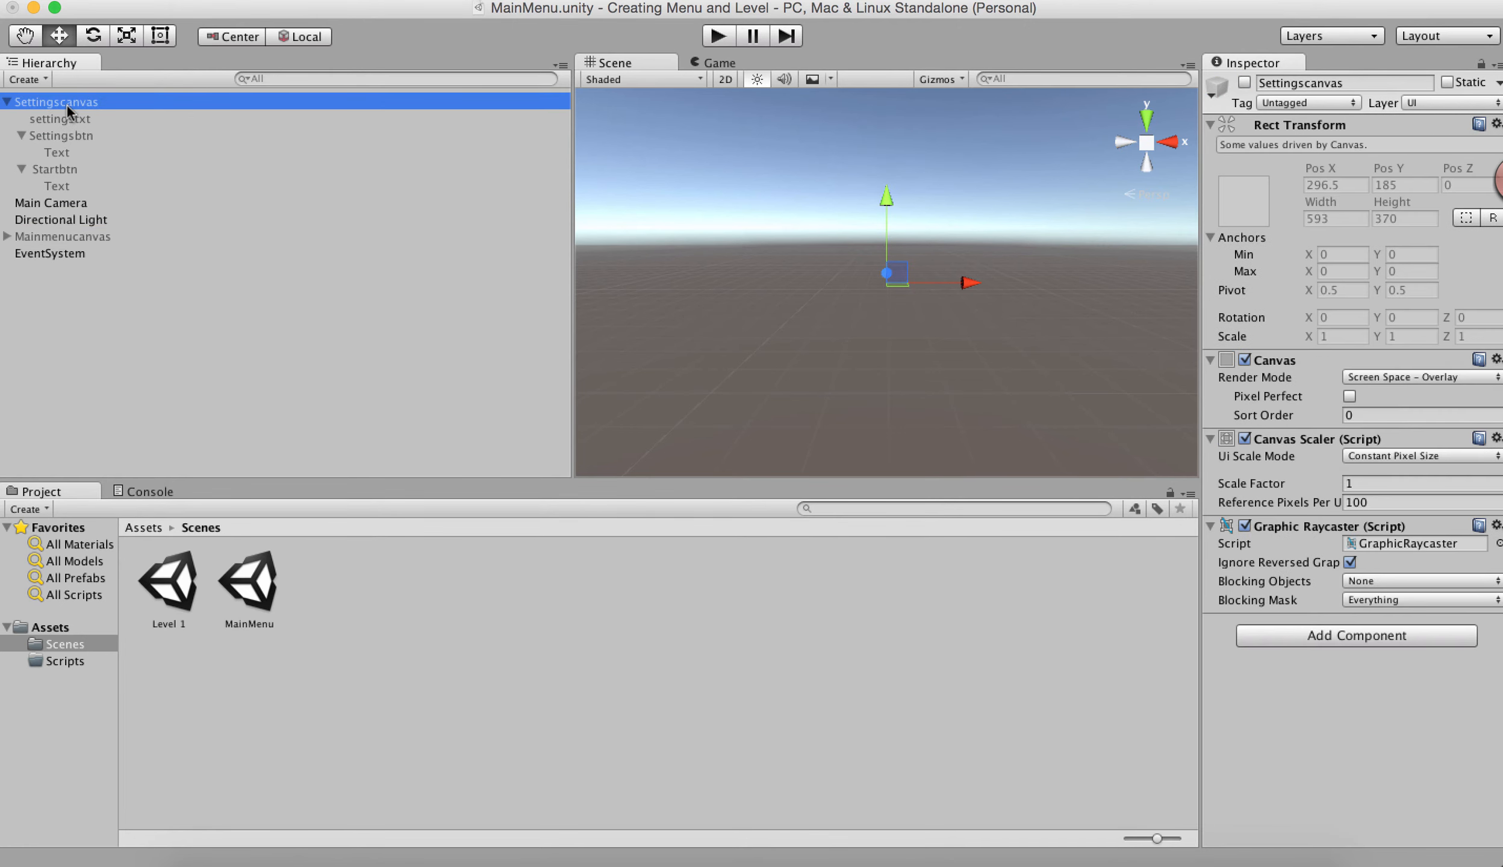
{"action": "left_click", "coordinate": [1244, 83]}
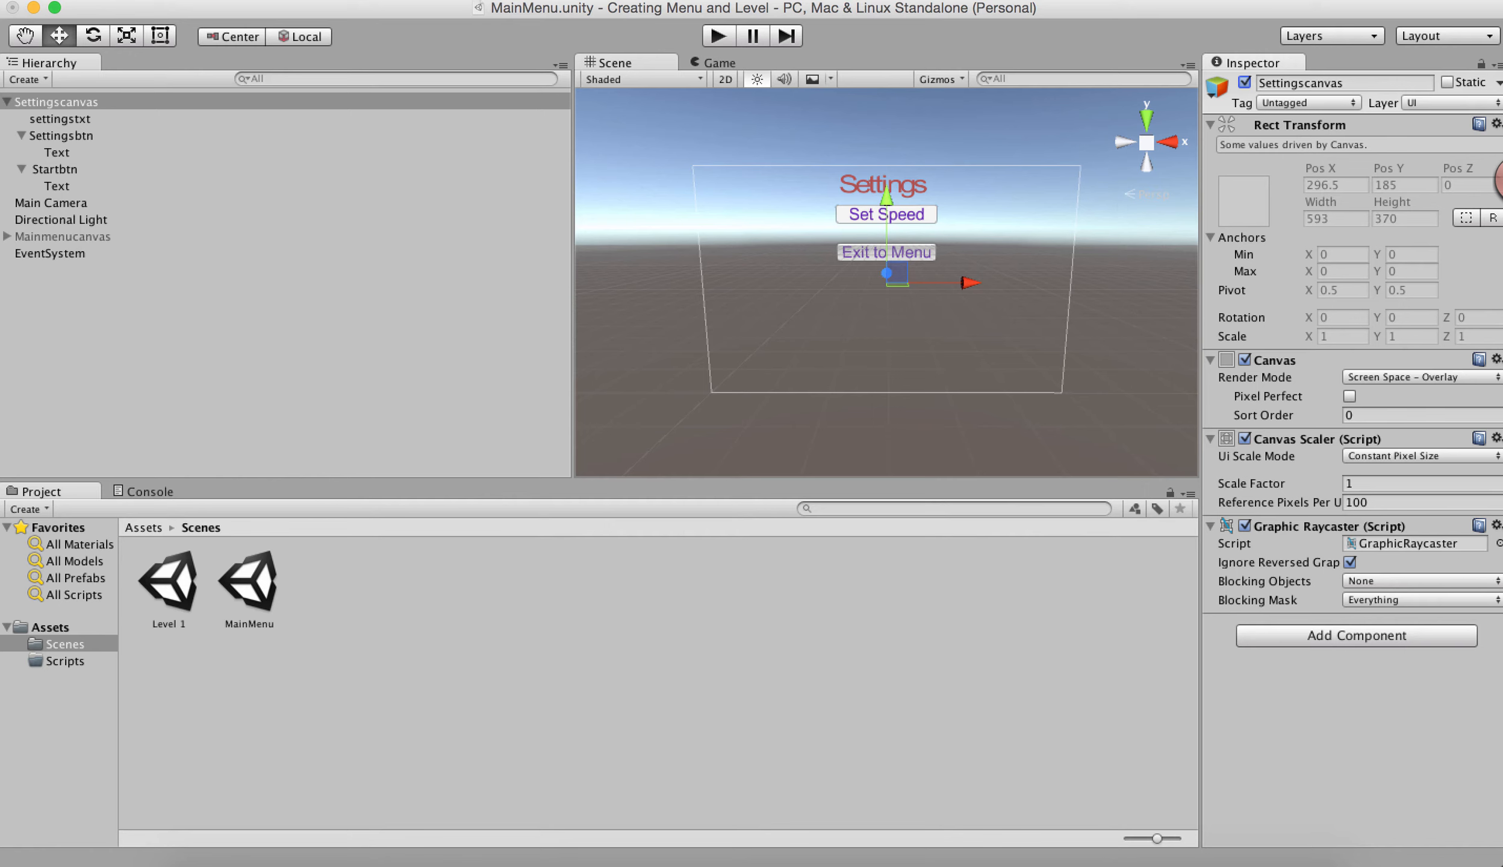
Deactivate Settingscanvas again and reactivate Mainmenucanvas
{"action": "left_click", "coordinate": [1244, 83]}
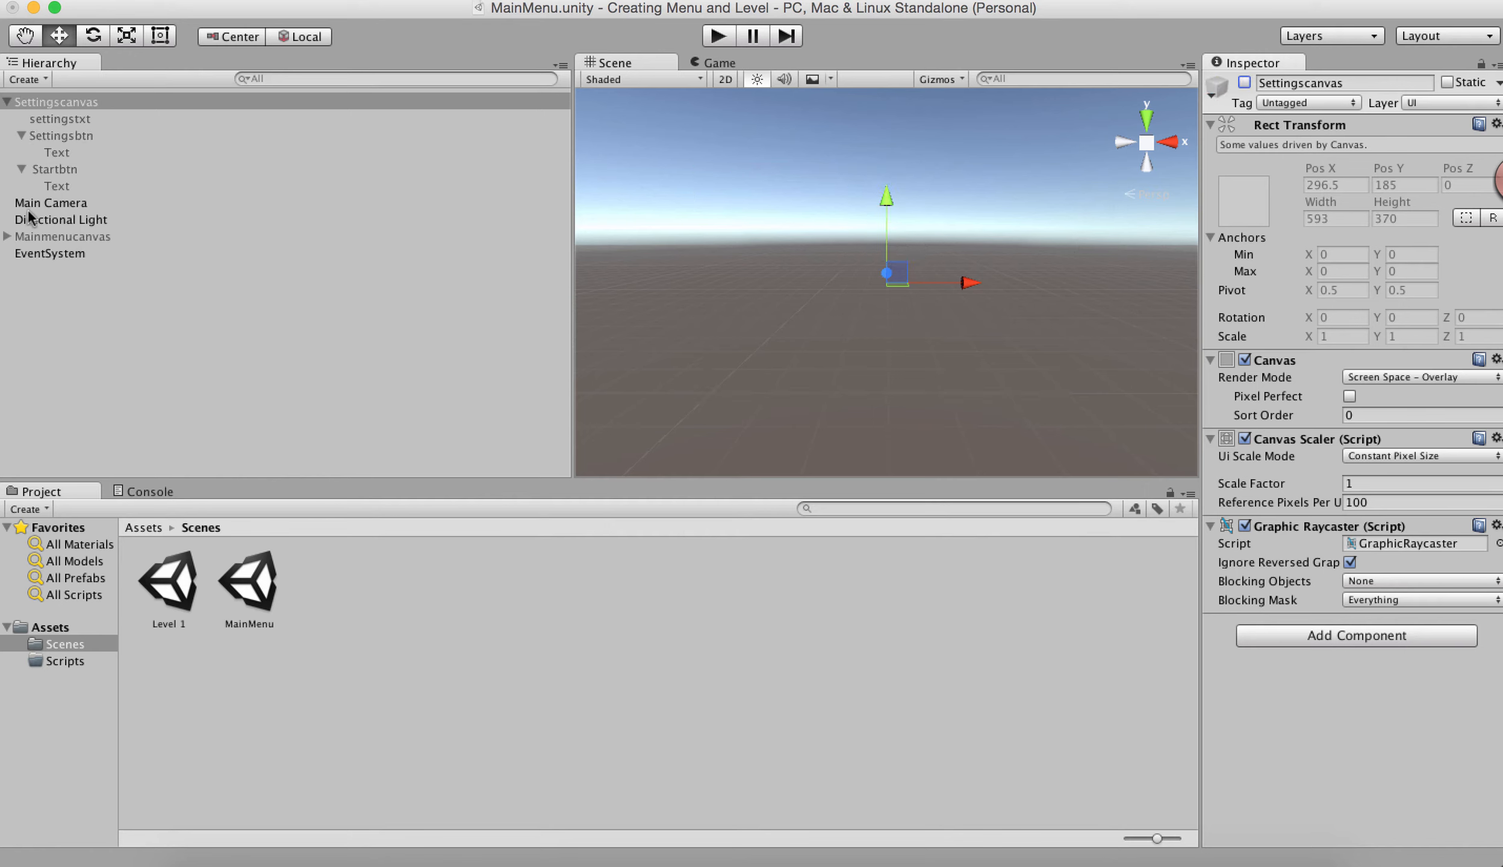
{"action": "left_click", "coordinate": [60, 237]}
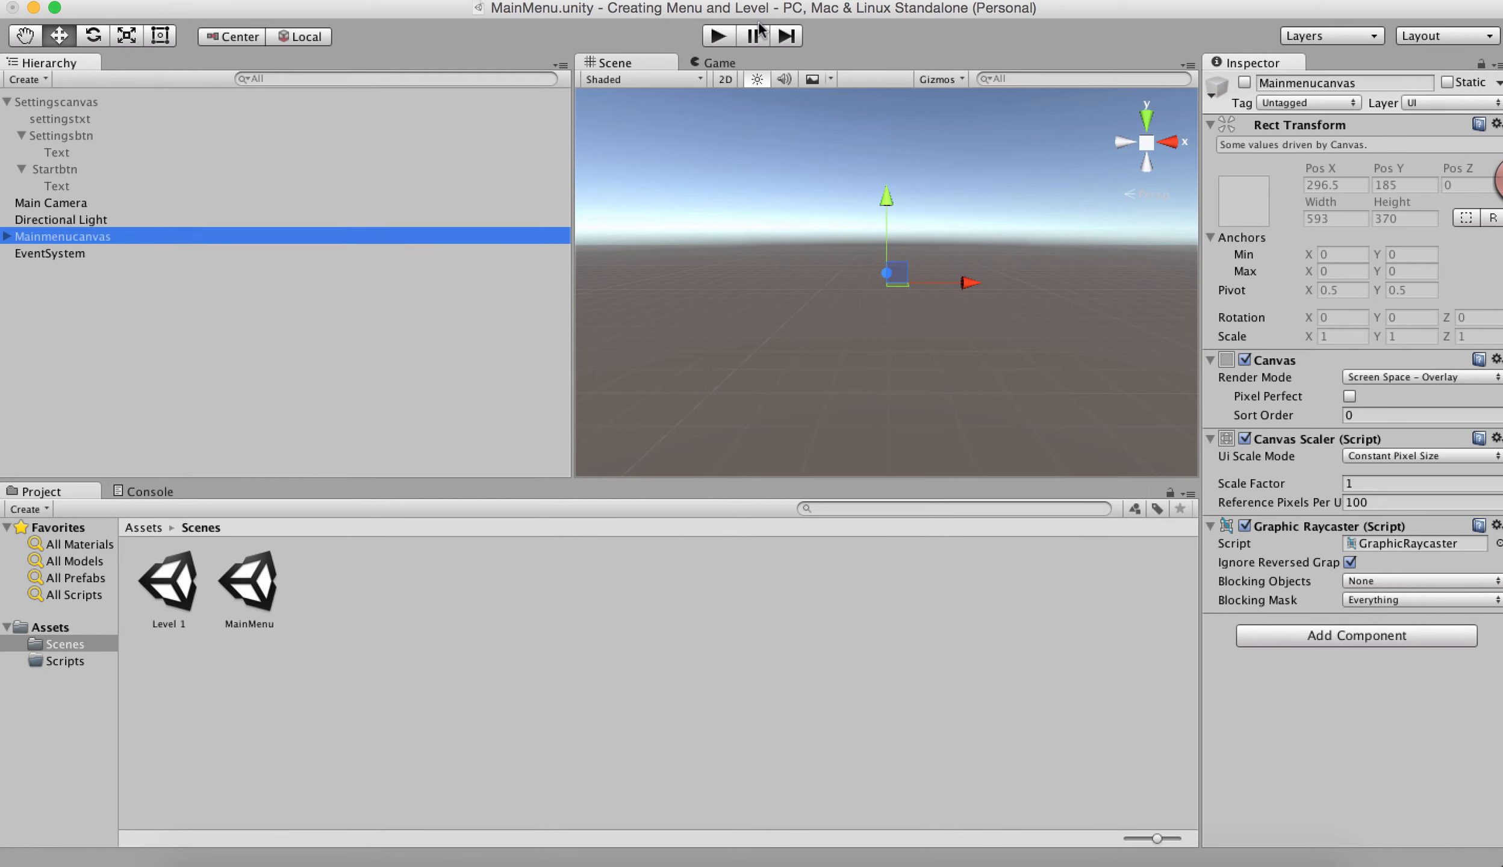
{"action": "left_click", "coordinate": [1245, 83]}
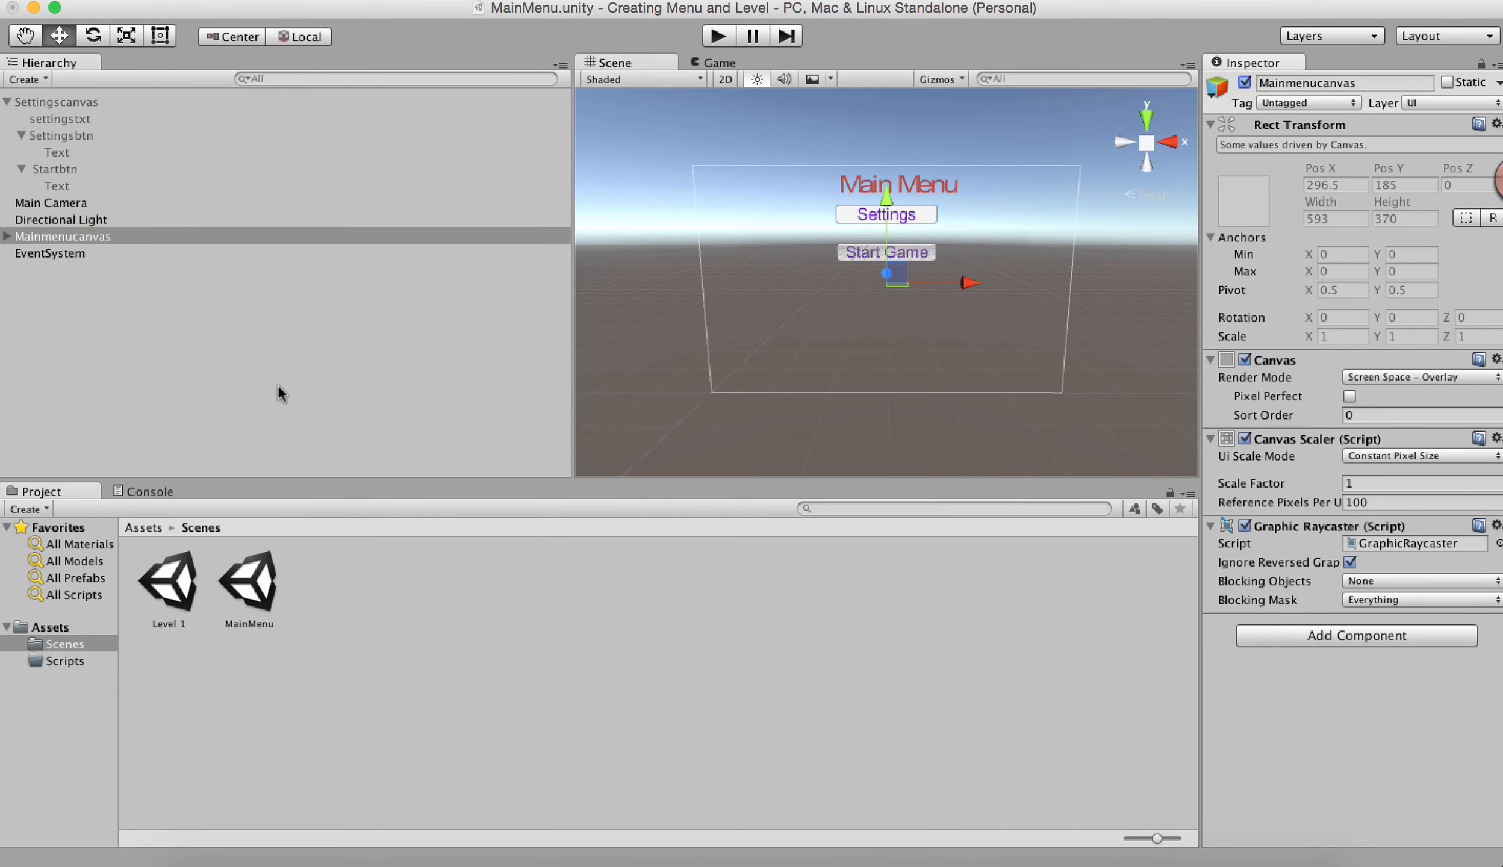
Create a C# script named ButtonScript in the Scripts folder and open it in MonoDevelop
{"action": "left_click", "coordinate": [79, 665]}
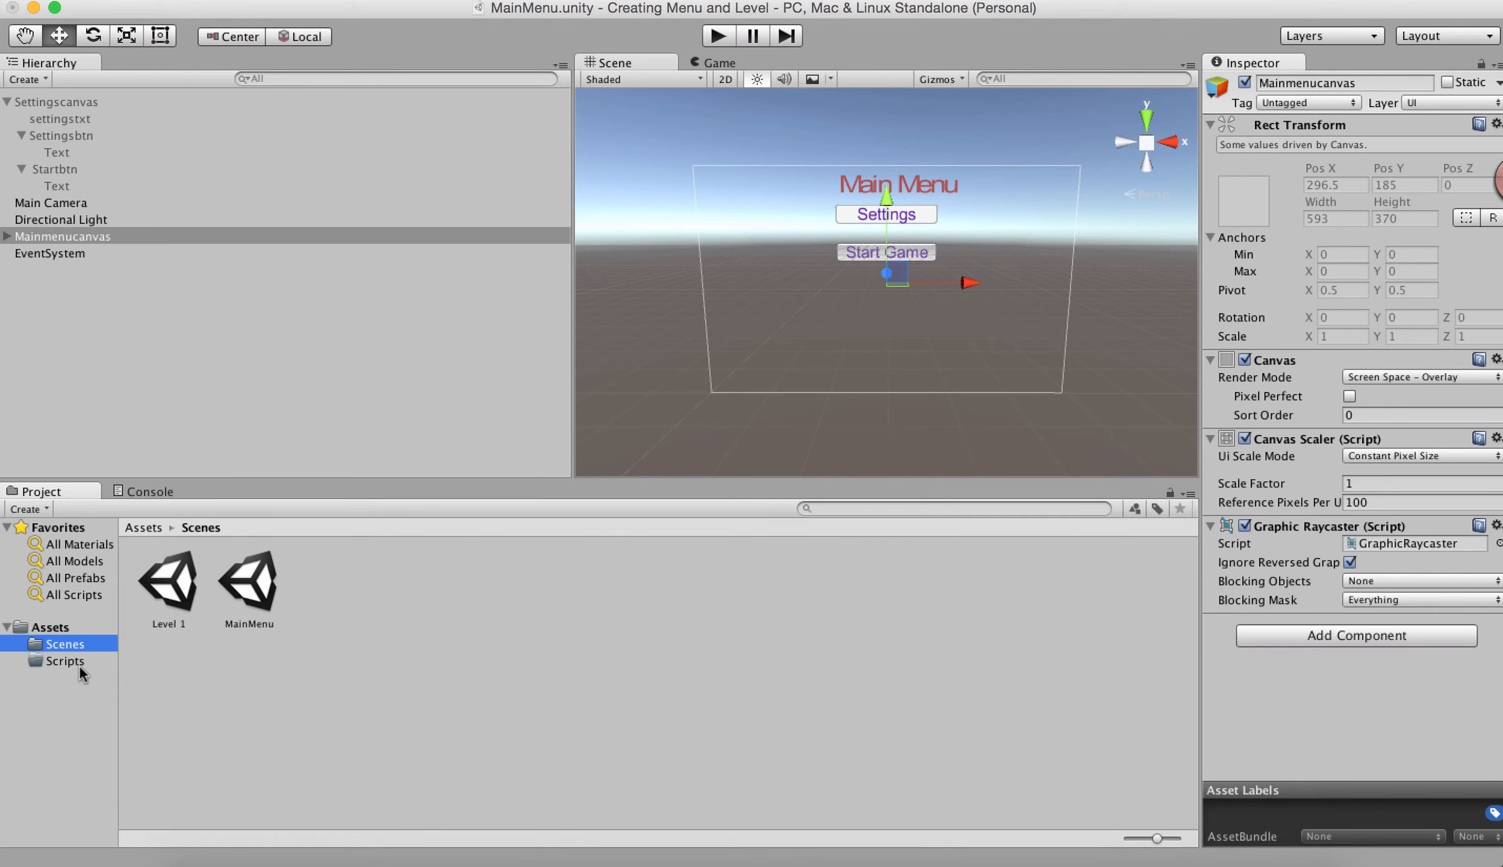
{"action": "left_click", "coordinate": [78, 665]}
{"action": "right_click", "coordinate": [229, 517]}
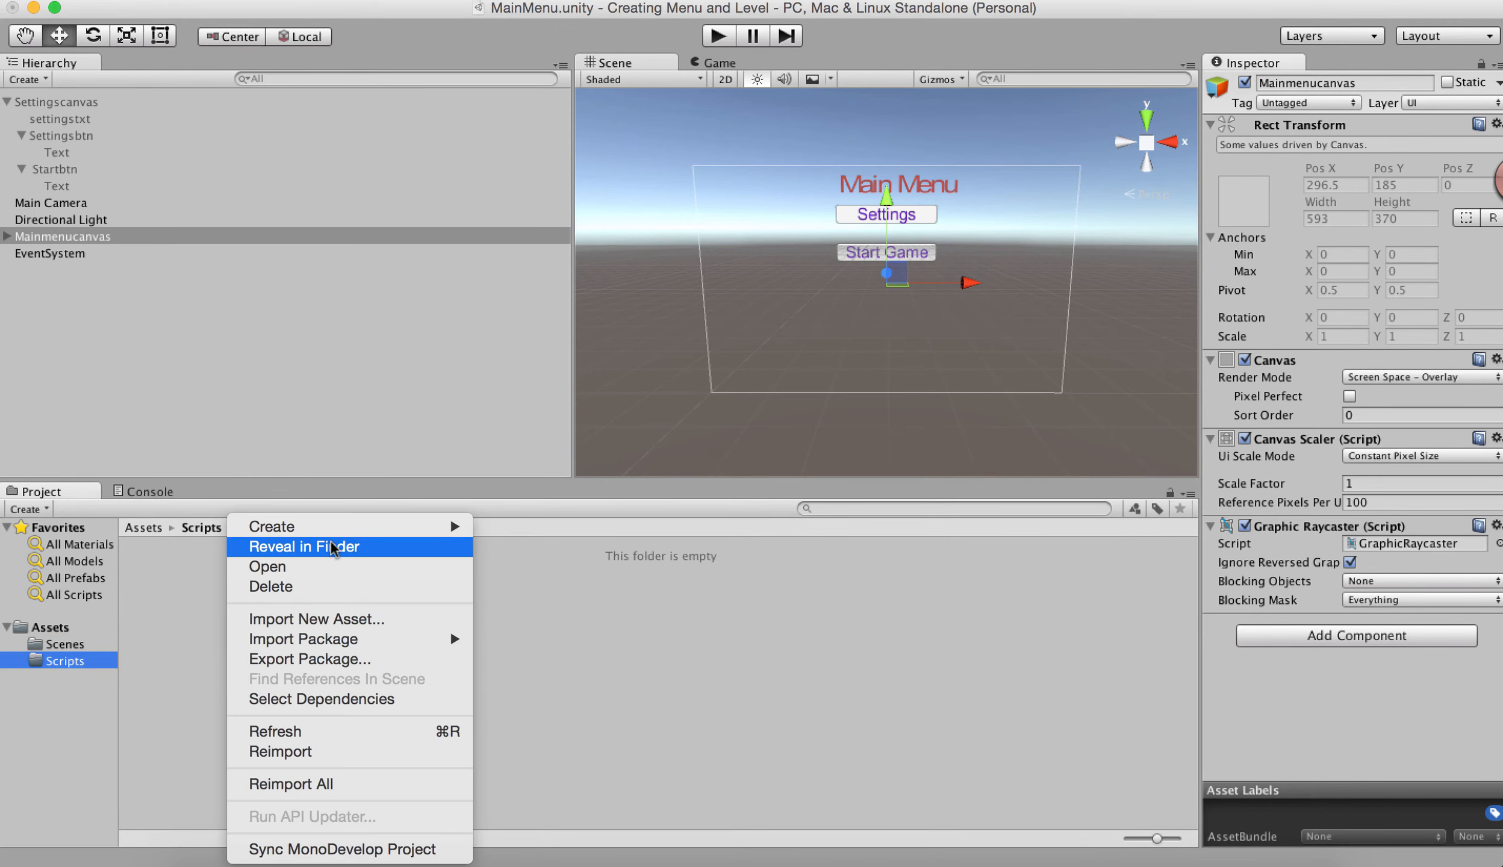
{"action": "mouse_move", "coordinate": [422, 533]}
{"action": "left_click", "coordinate": [572, 383]}
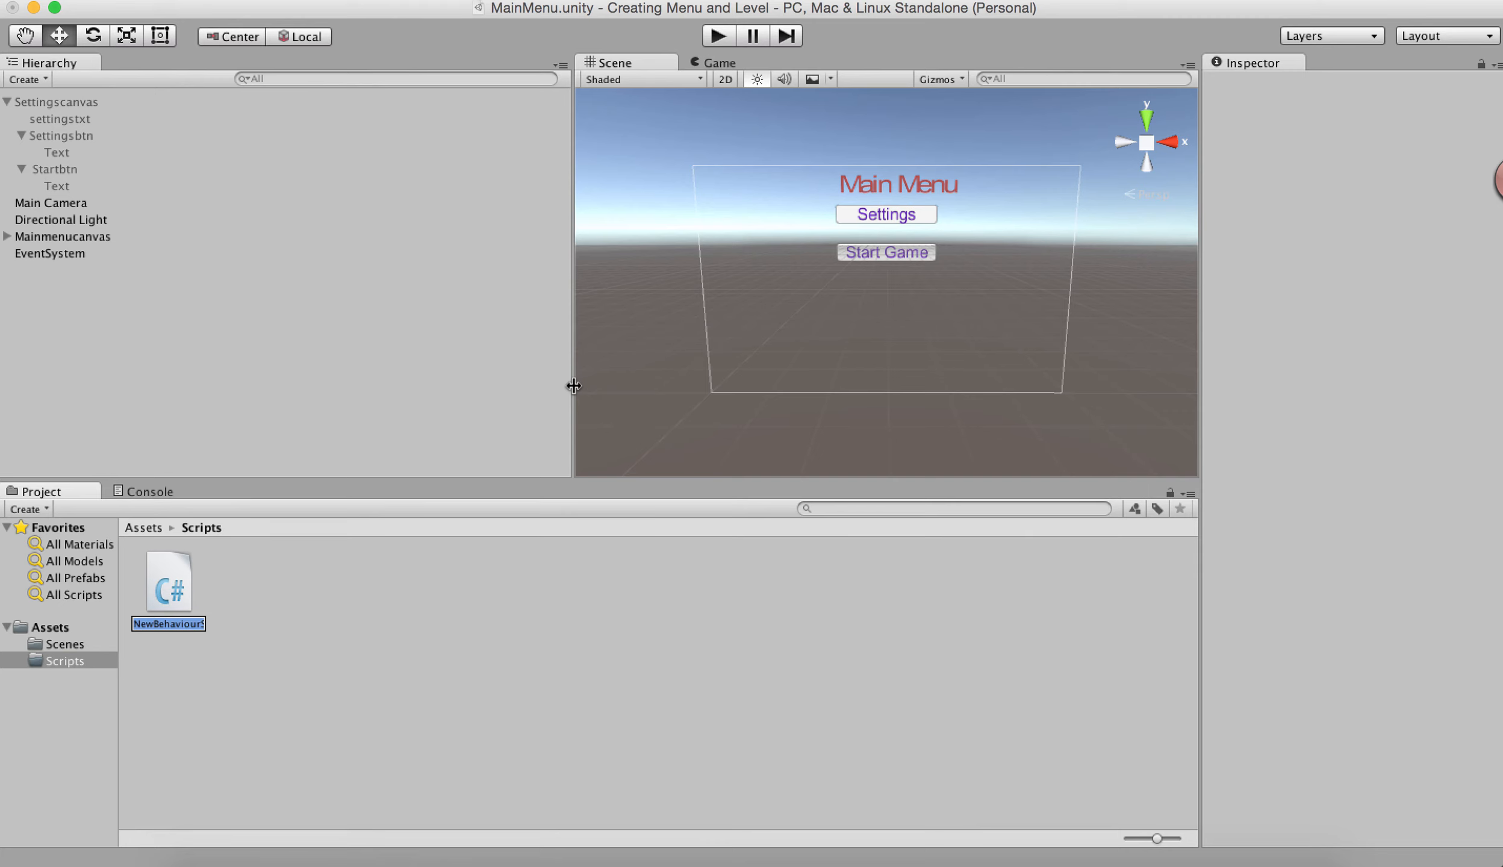
{"action": "type", "text": "ButtonScript"}
{"action": "key", "text": "Return"}
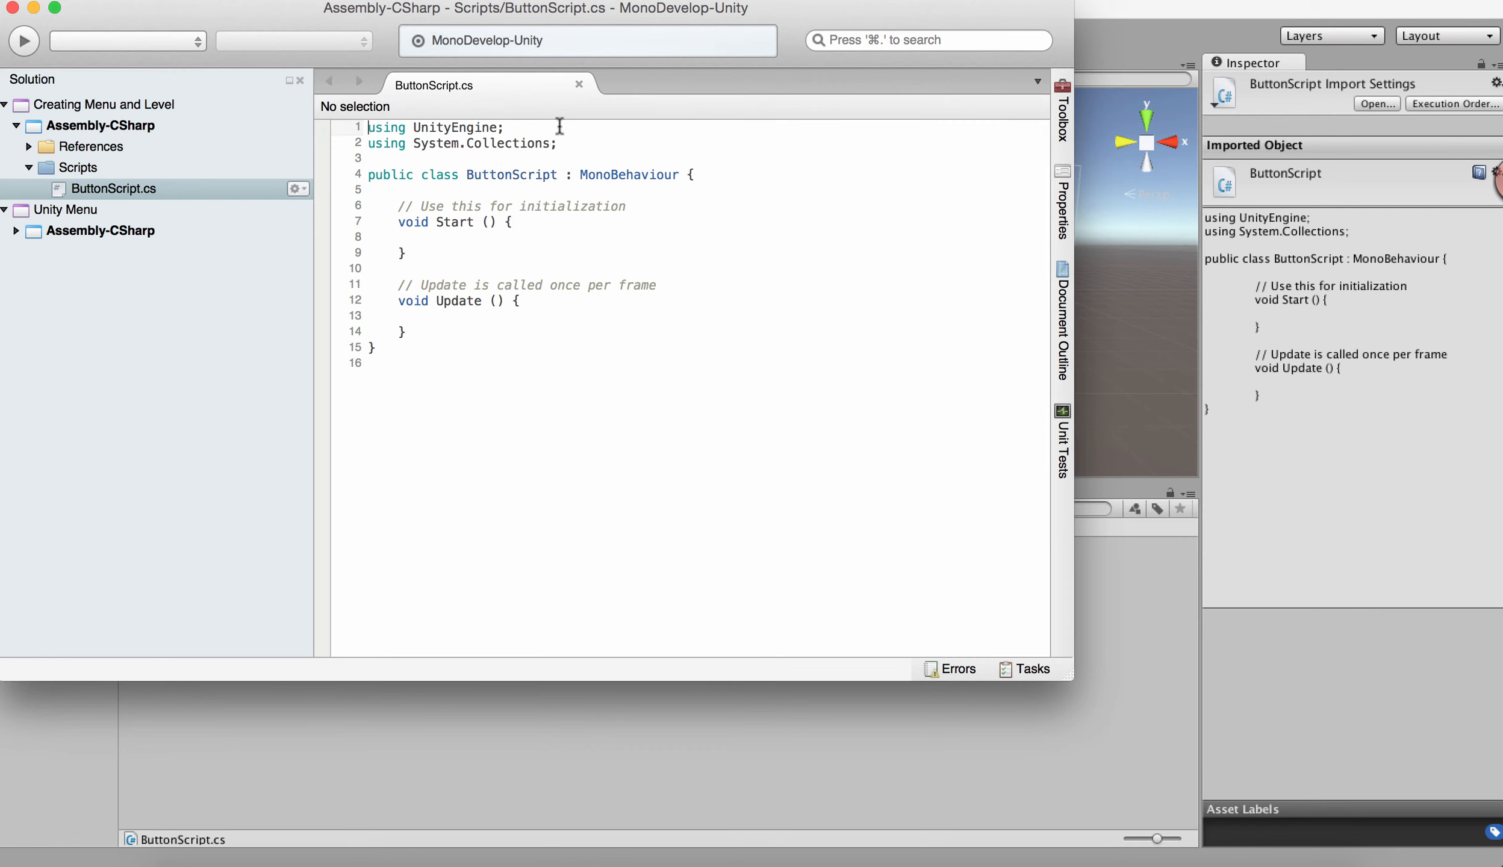
Add a "using UnityEngine.UI;" directive below the System.Collections line of ButtonScript
{"action": "left_click", "coordinate": [565, 144]}
{"action": "key", "text": "Return"}
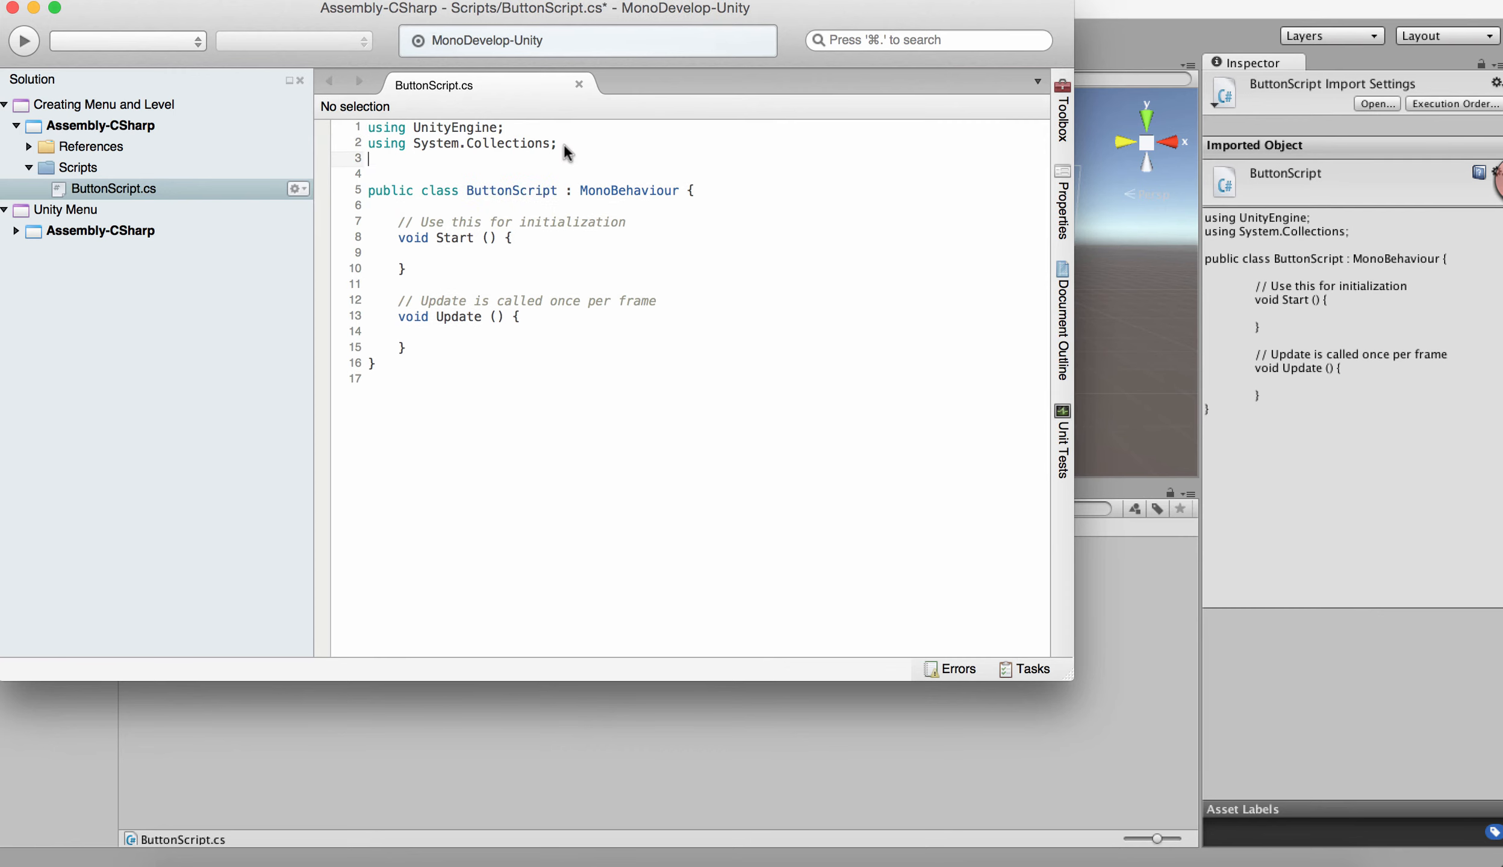
{"action": "type", "text": "using "}
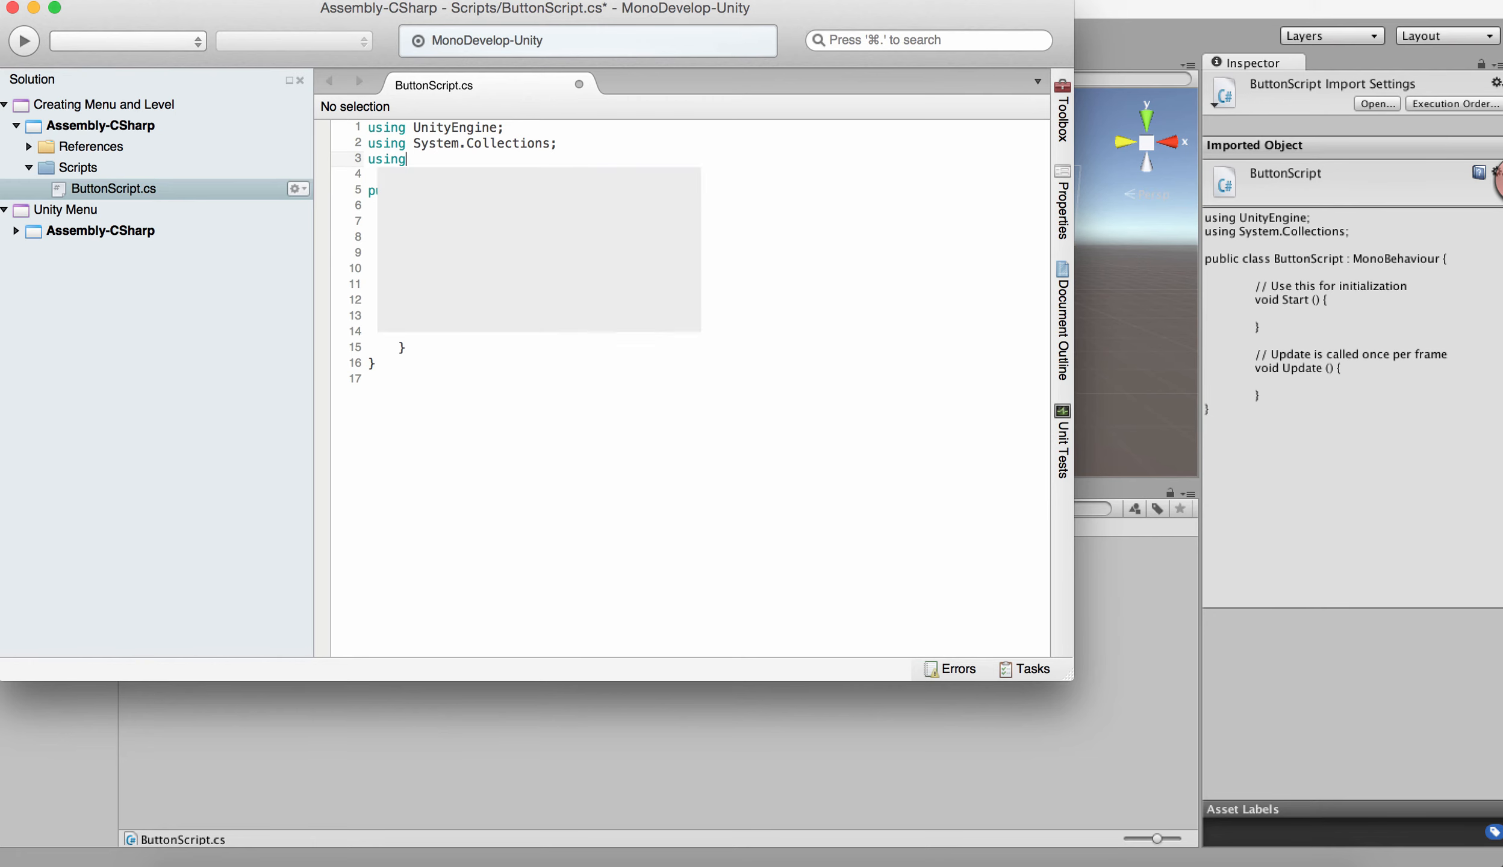
{"action": "type", "text": "Sy"}
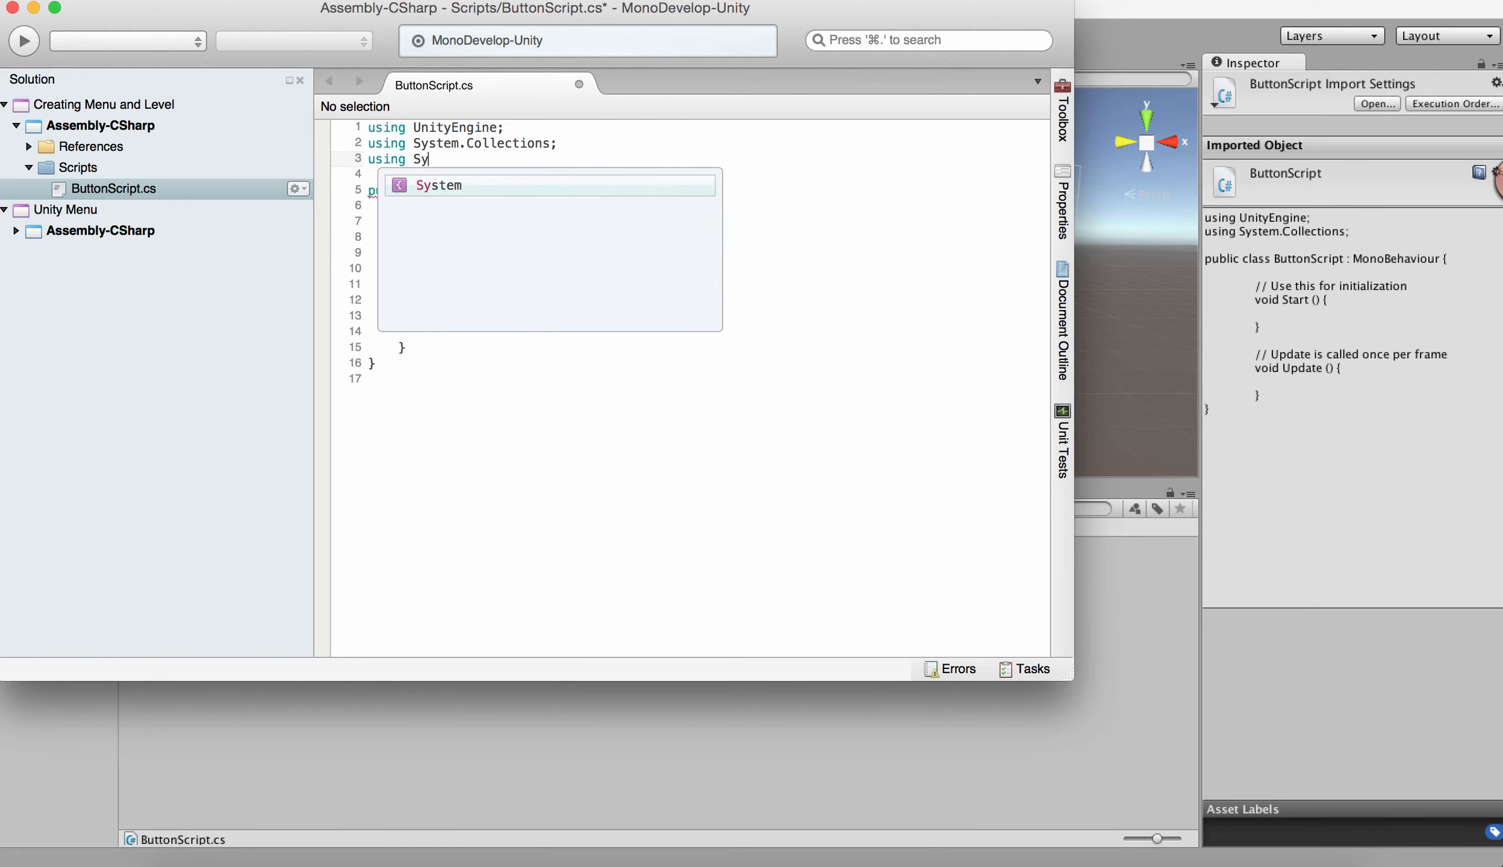
{"action": "key", "text": "BackSpace"}
{"action": "type", "text": "Unit"}
{"action": "key", "text": "Down"}
{"action": "key", "text": "Down"}
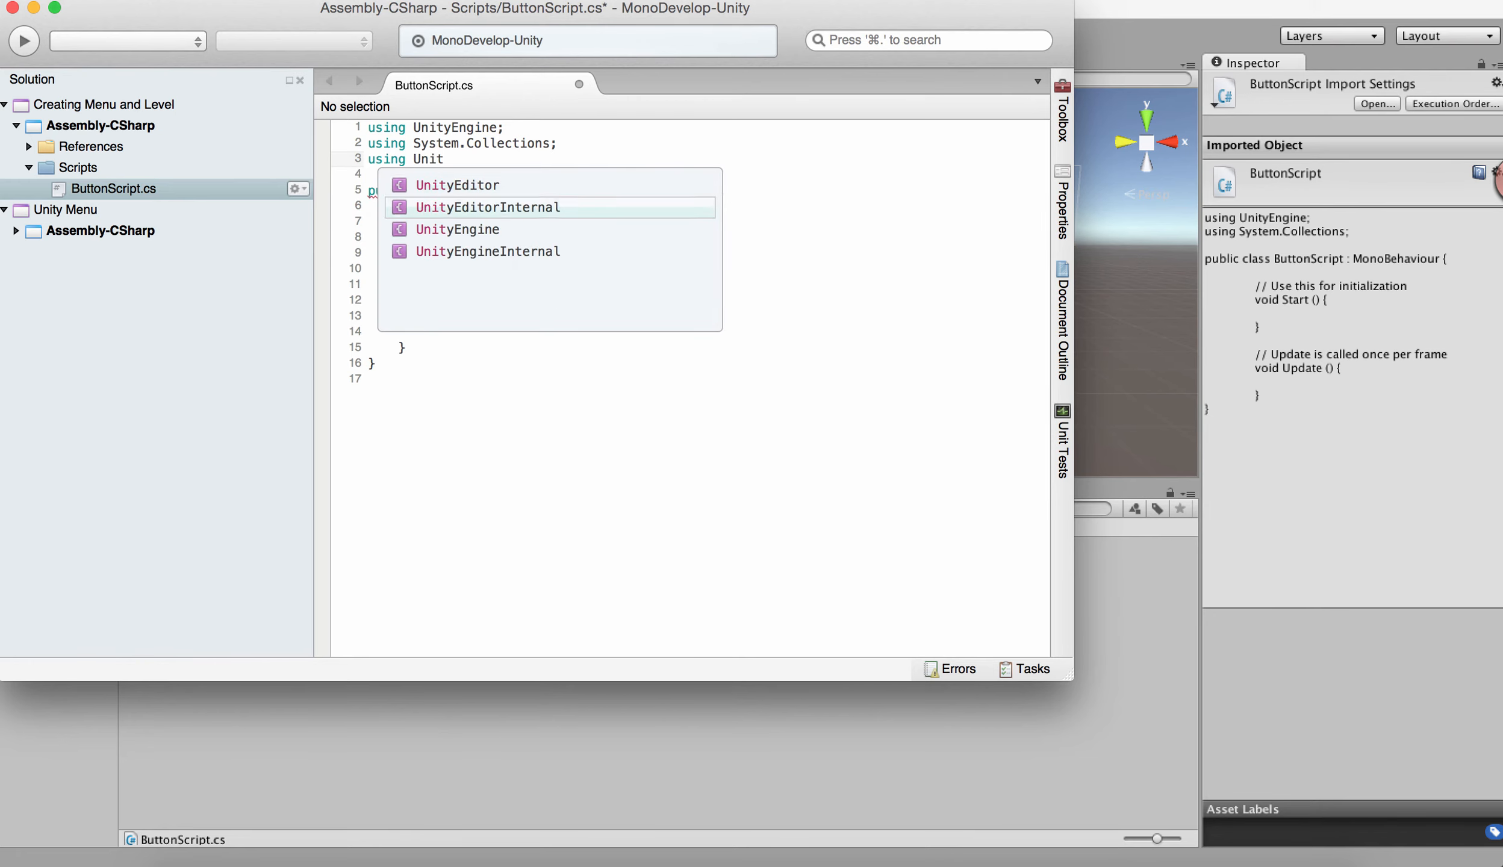
{"action": "type", "text": "yEngine.ui;"}
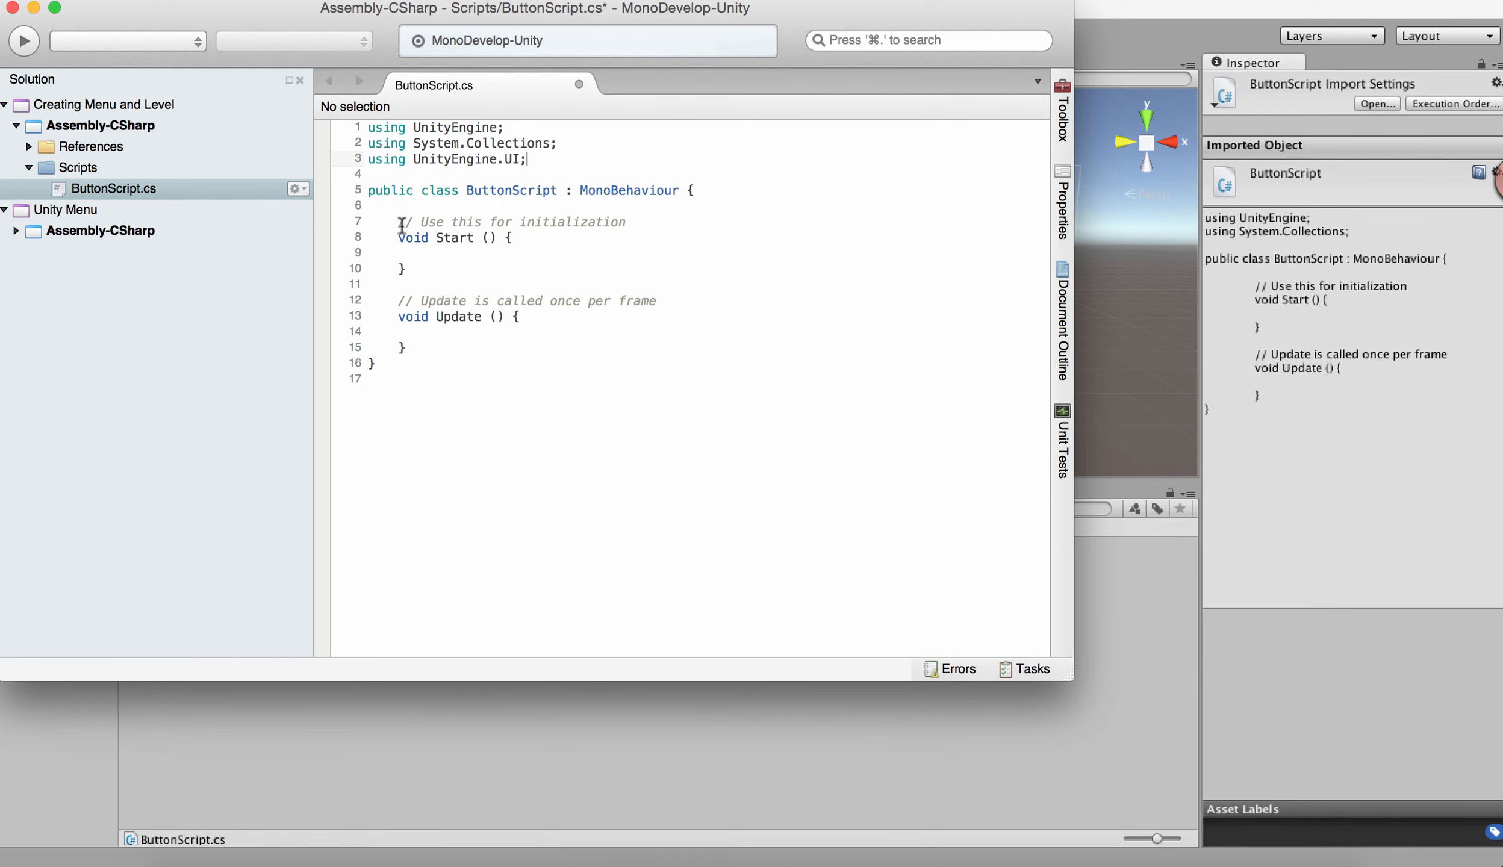
Delete the default Start and Update methods with their comments, leaving blank lines in the class, and save the script
{"action": "left_click_drag", "start_coordinate": [399, 223], "coordinate": [537, 347]}
{"action": "key", "text": "BackSpace"}
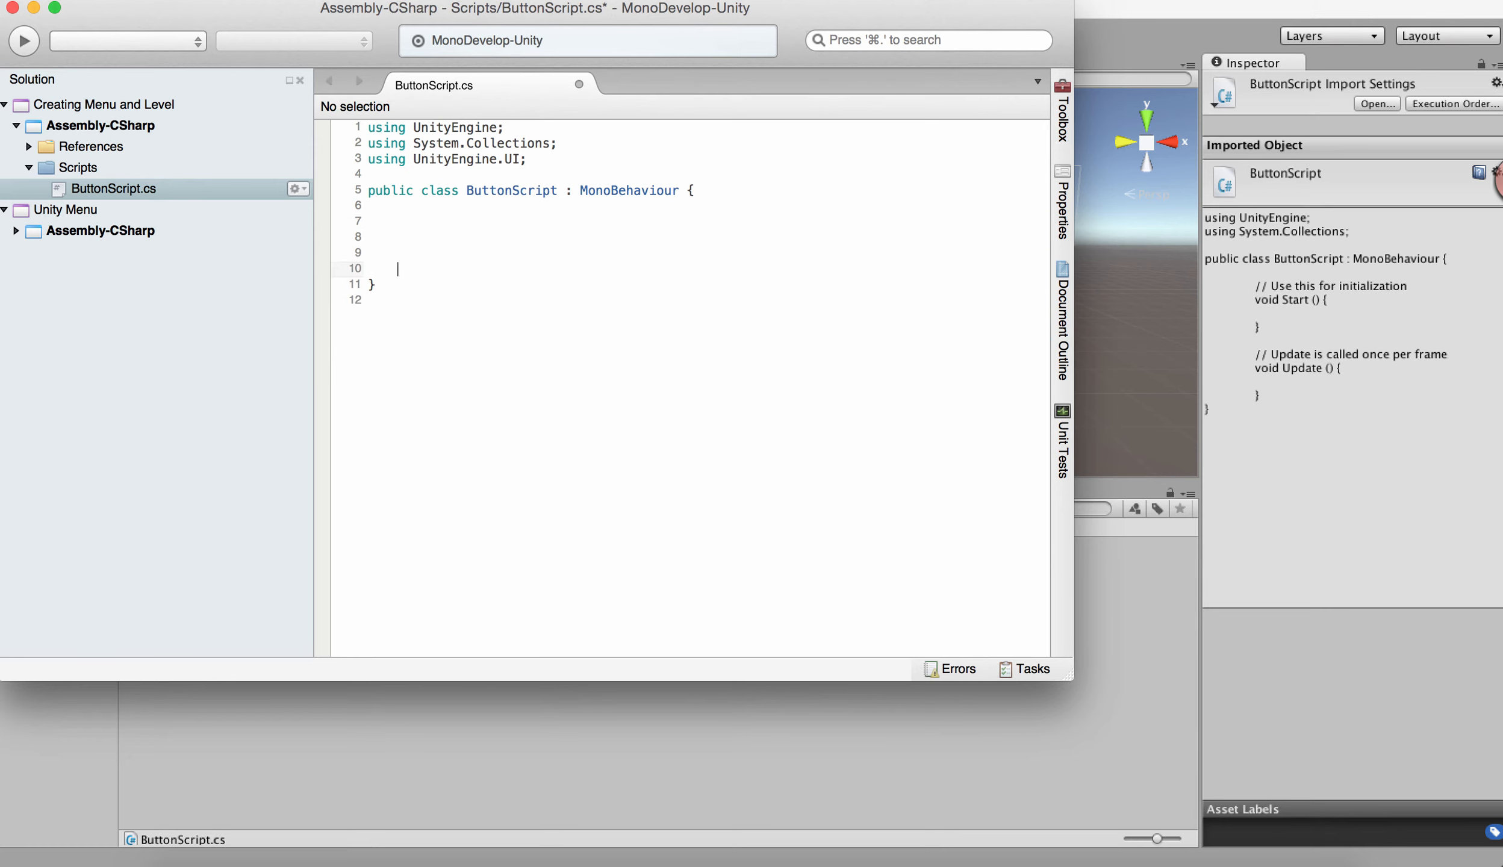
{"action": "key", "text": "Return"}
{"action": "key", "text": "Return"}
{"action": "key", "text": "Return"}
{"action": "key", "text": "Up"}
{"action": "key", "text": "Up"}
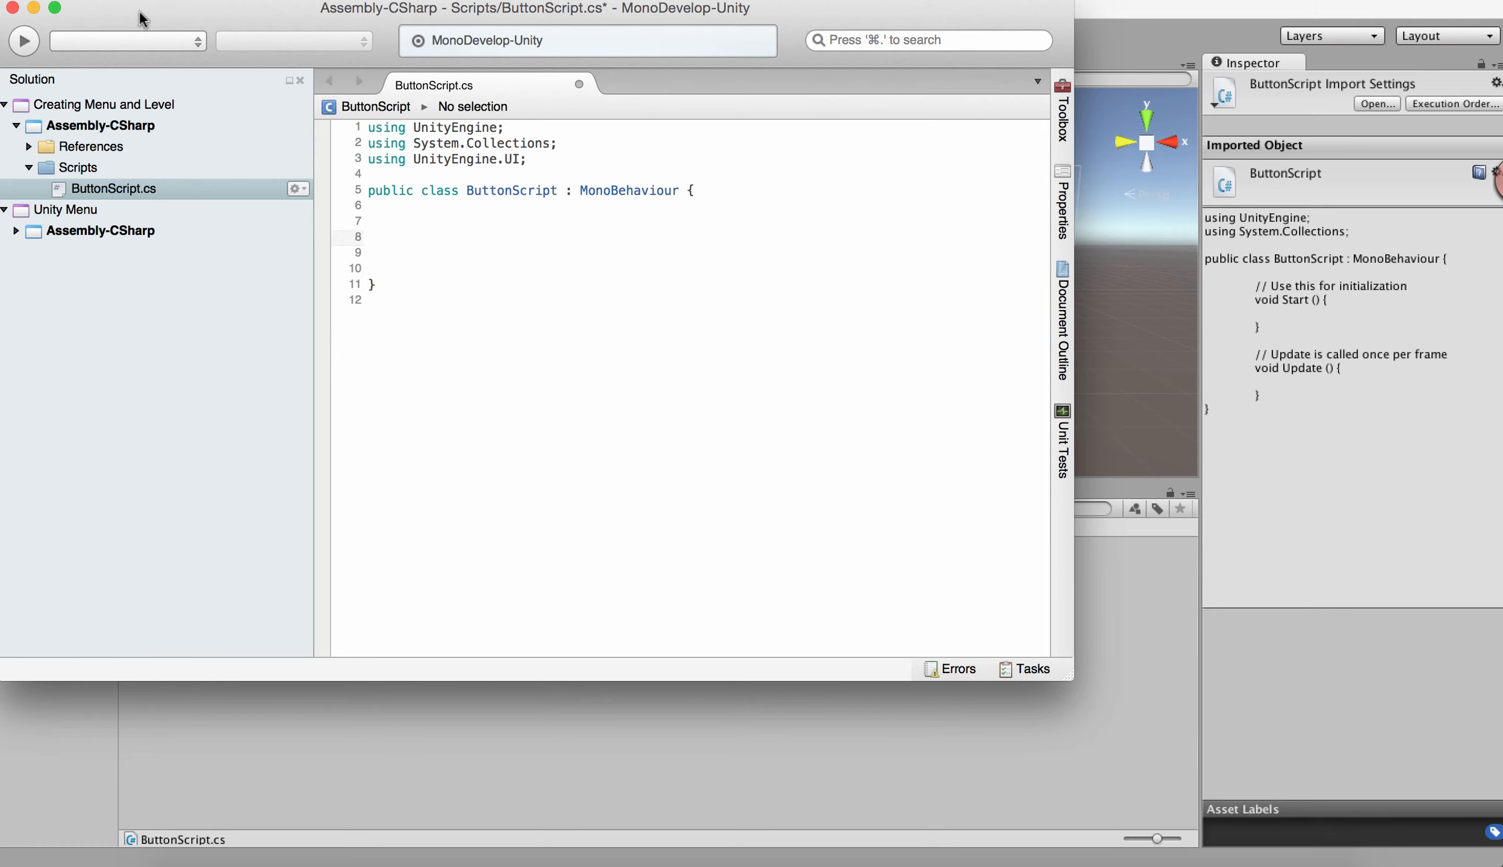
{"action": "left_click", "coordinate": [226, 0]}
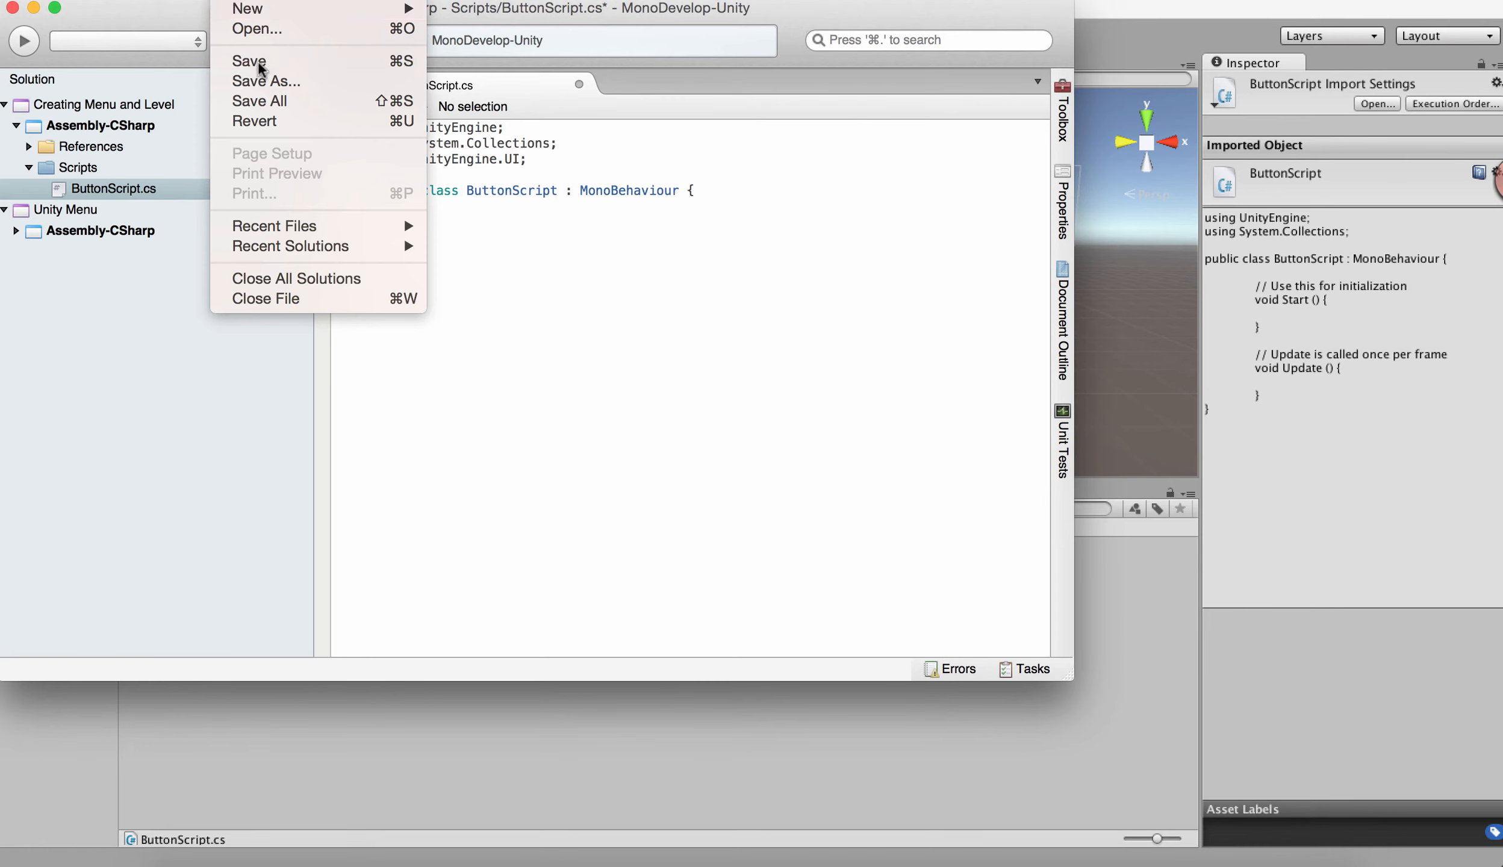
{"action": "left_click", "coordinate": [248, 60]}
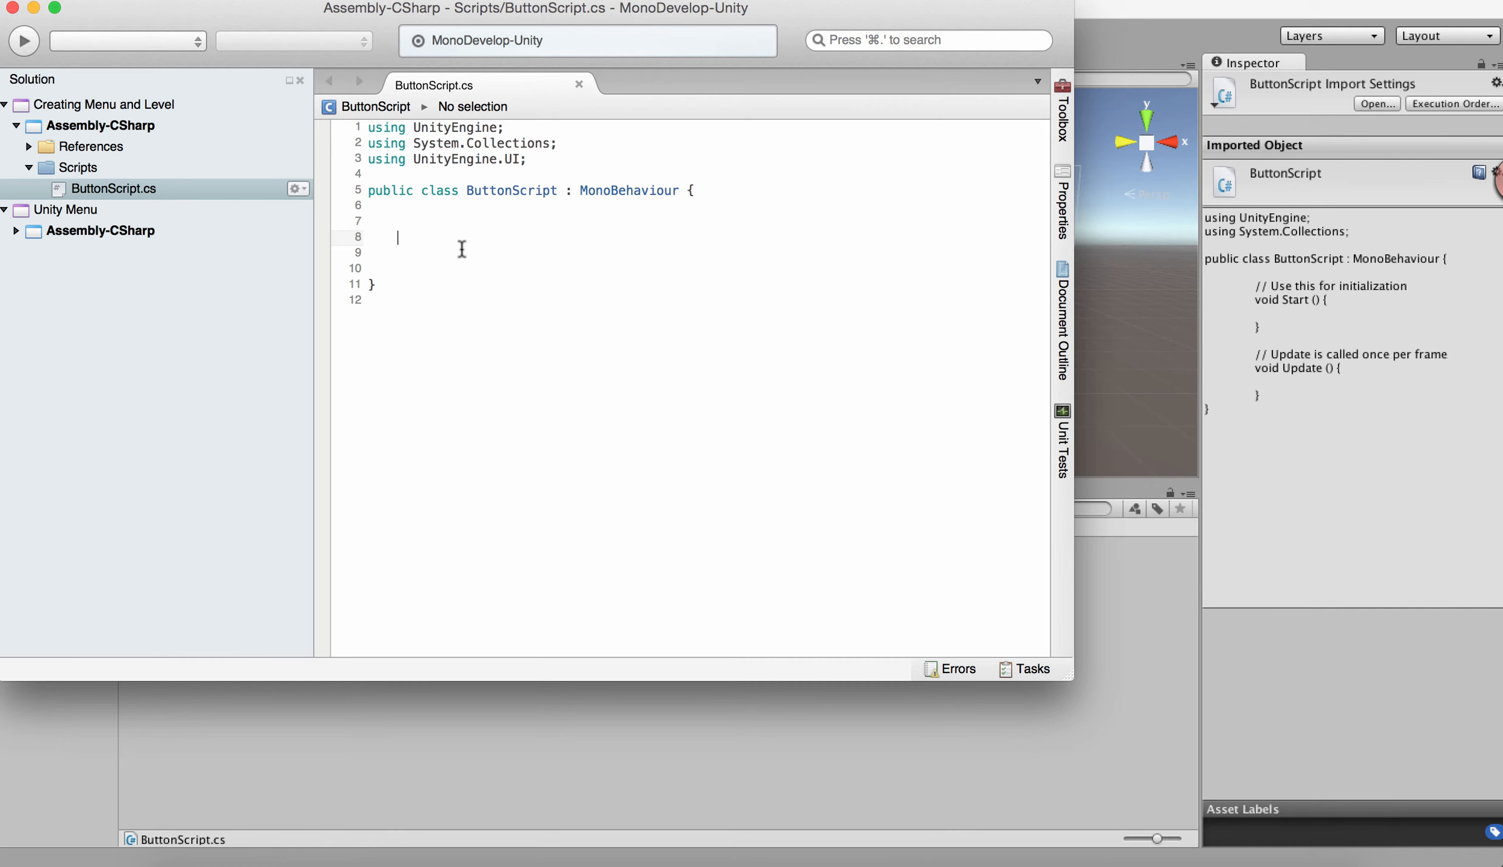
Declare a public Canvas variable named mainCanvas inside the ButtonScript class
{"action": "type", "text": "public Vanvas"}
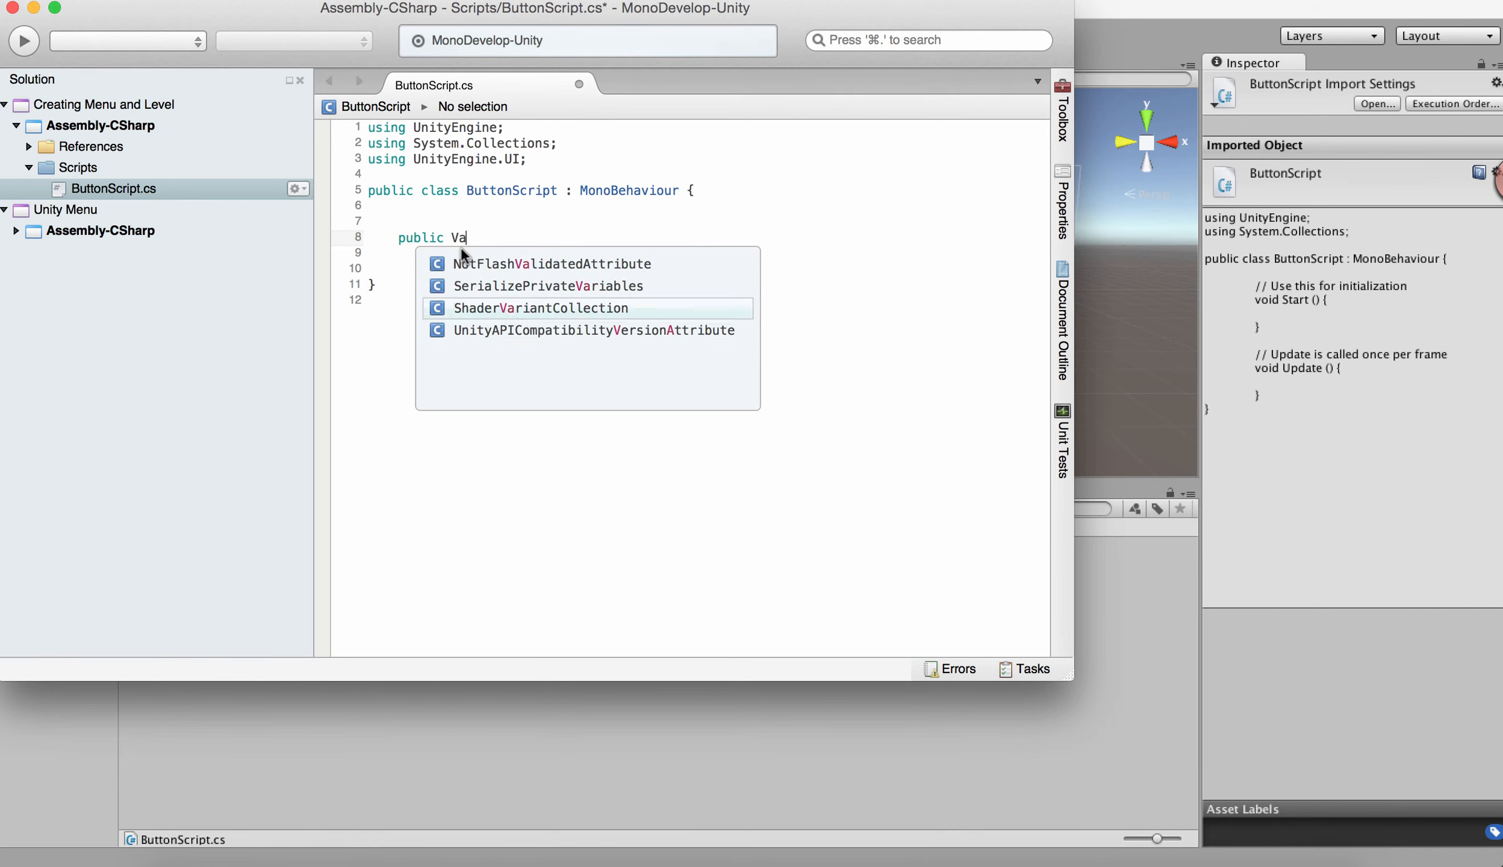
{"action": "key", "text": "BackSpace"}
{"action": "key", "text": "BackSpace"}
{"action": "key", "text": "BackSpace"}
{"action": "key", "text": "BackSpace"}
{"action": "key", "text": "BackSpace"}
{"action": "key", "text": "BackSpace"}
{"action": "type", "text": "Cn"}
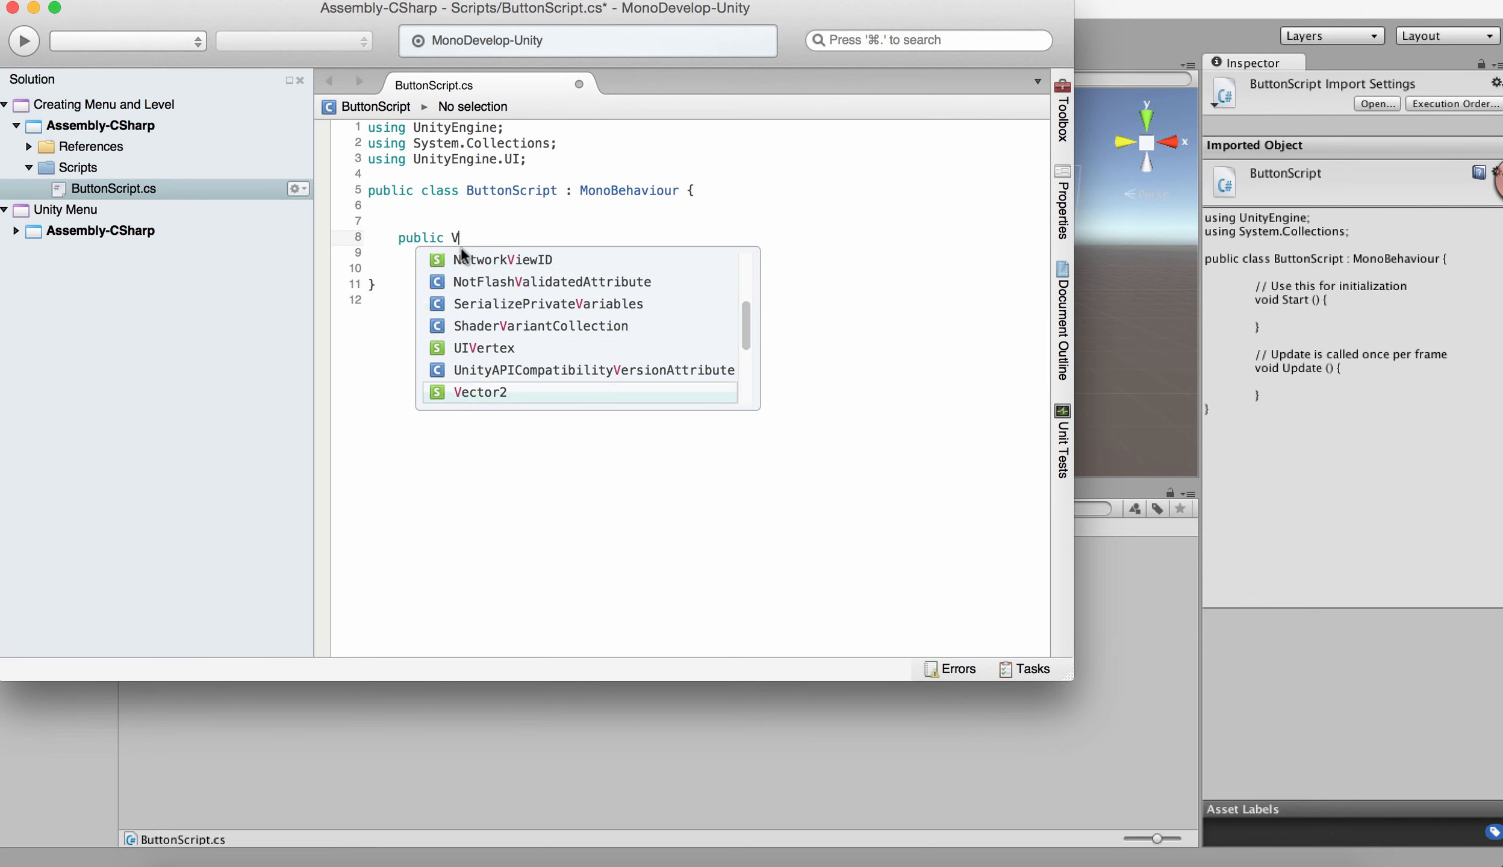
{"action": "key", "text": "BackSpace"}
{"action": "type", "text": "anvas "}
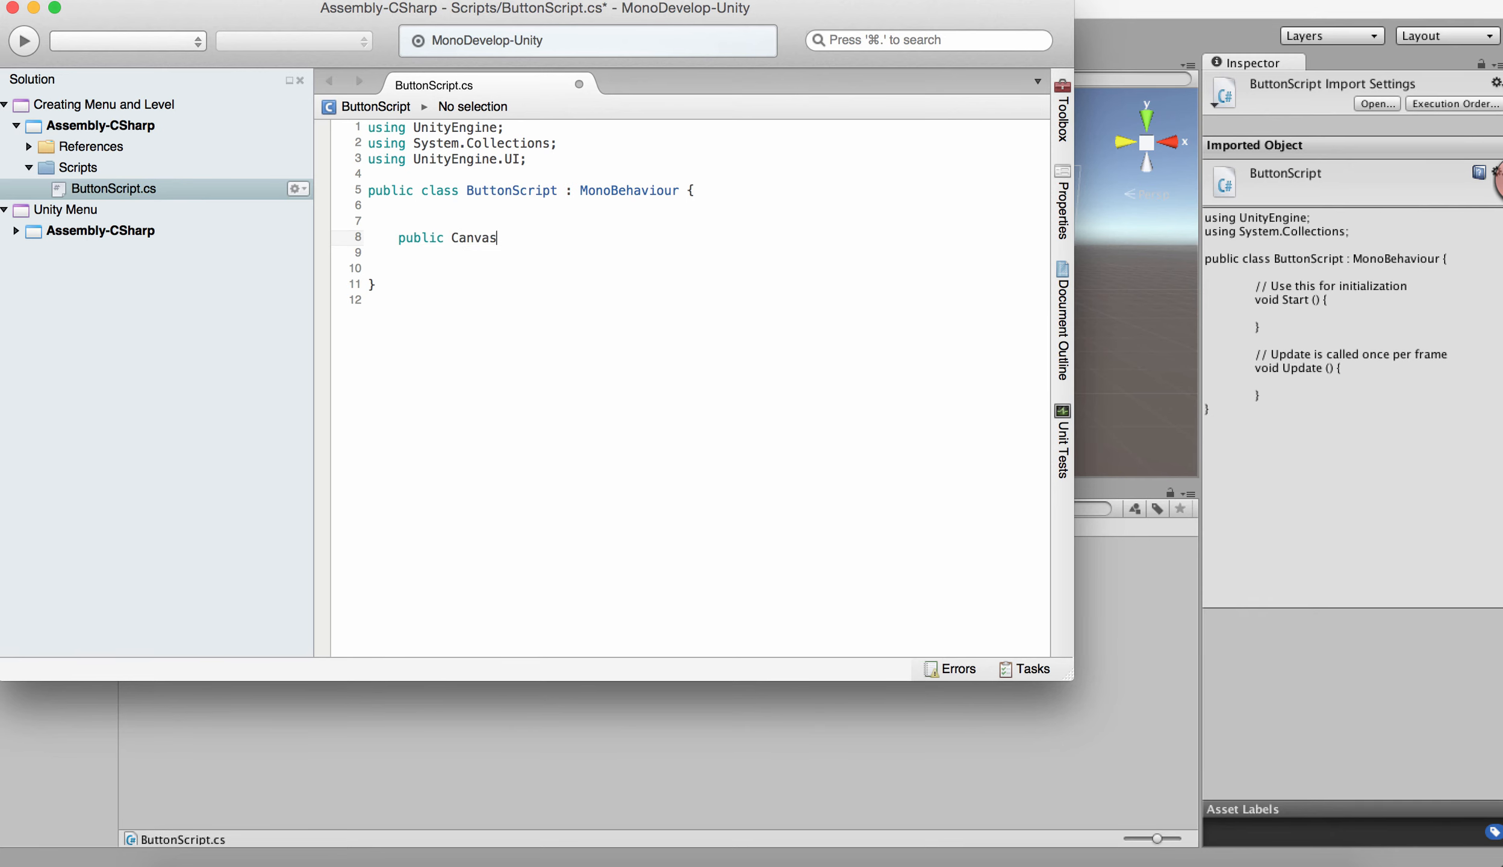
{"action": "type", "text": "ma"}
{"action": "key", "text": "BackSpace"}
{"action": "key", "text": "BackSpace"}
{"action": "type", "text": "mainV"}
{"action": "key", "text": "BackSpace"}
{"action": "type", "text": "Canvas;"}
{"action": "key", "text": "Return"}
Declare a public Canvas variable named settingsCanvas under mainCanvas and save the script
{"action": "type", "text": "public Canvas"}
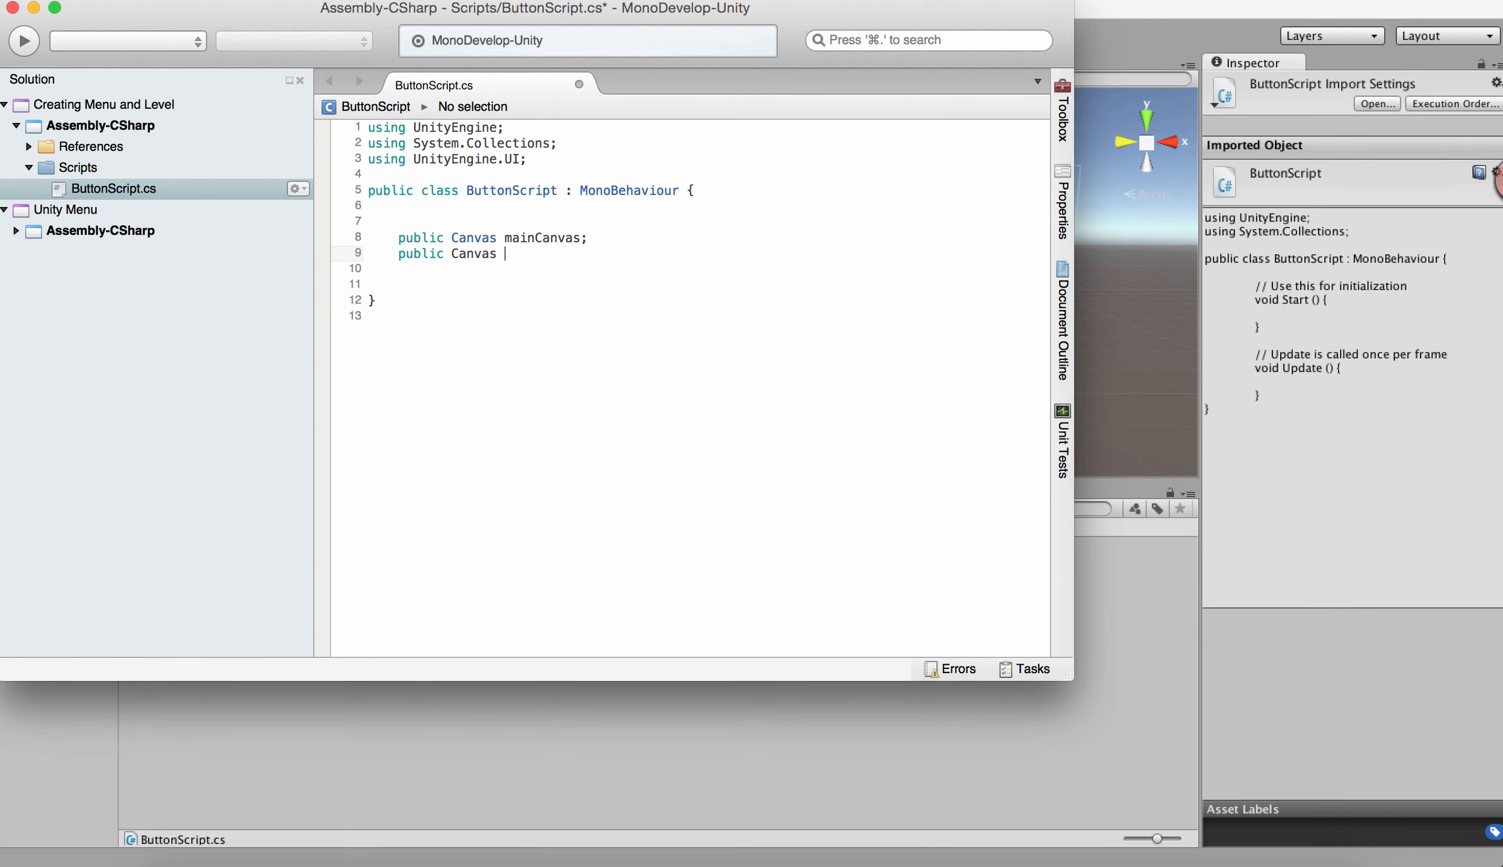
{"action": "left_click_drag", "start_coordinate": [458, 254], "coordinate": [467, 255]}
{"action": "left_click", "coordinate": [516, 254]}
{"action": "type", "text": "settingsCanvas;"}
{"action": "key", "text": "Return"}
{"action": "key", "text": "Return"}
{"action": "key", "text": "super+s"}
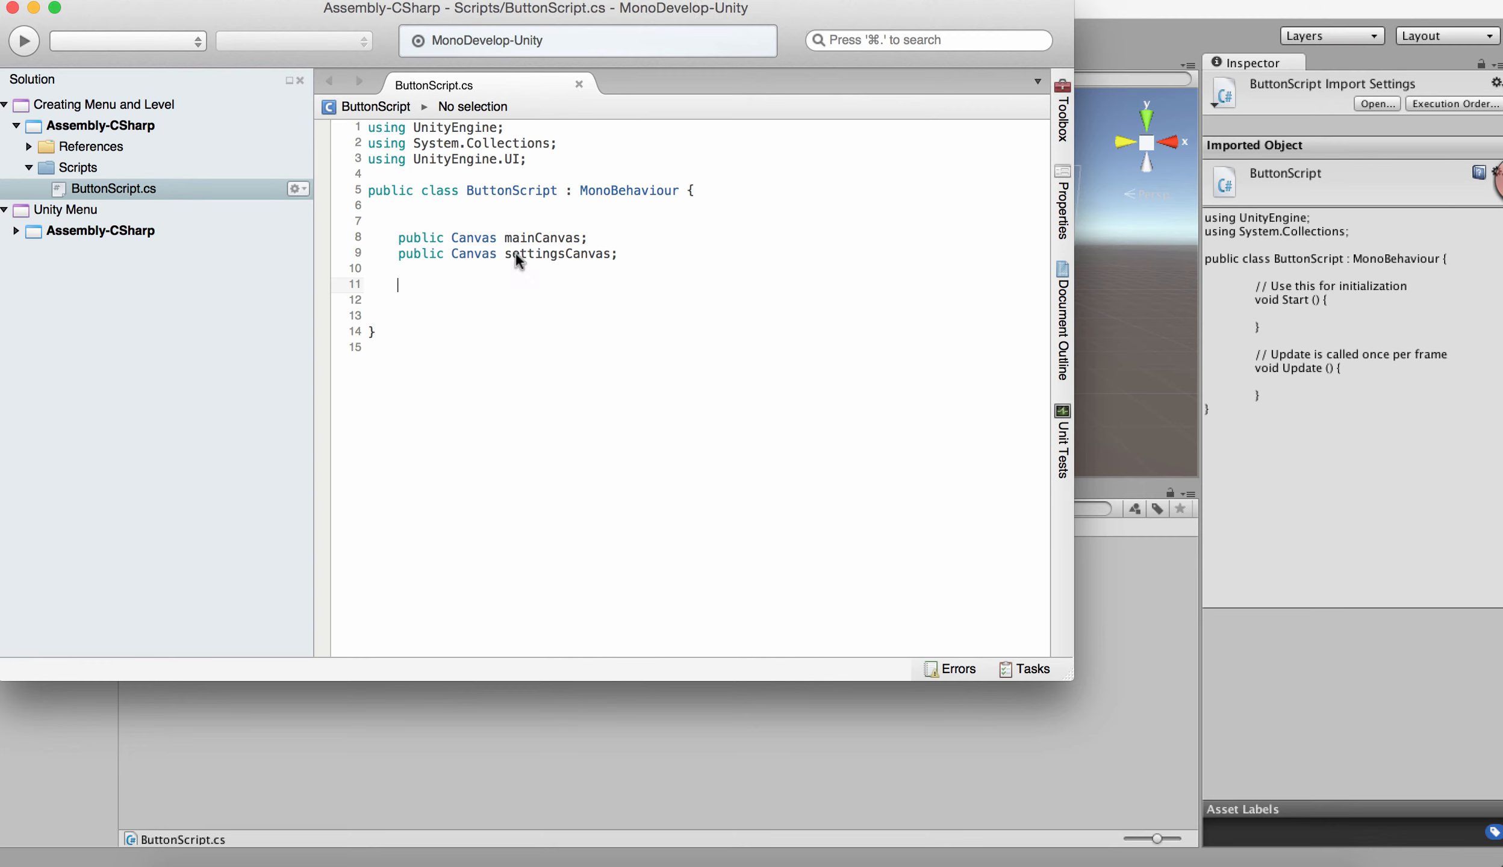
Add an empty public void method enableMainCanvas() with braces below the canvas variables
{"action": "type", "text": "pu"}
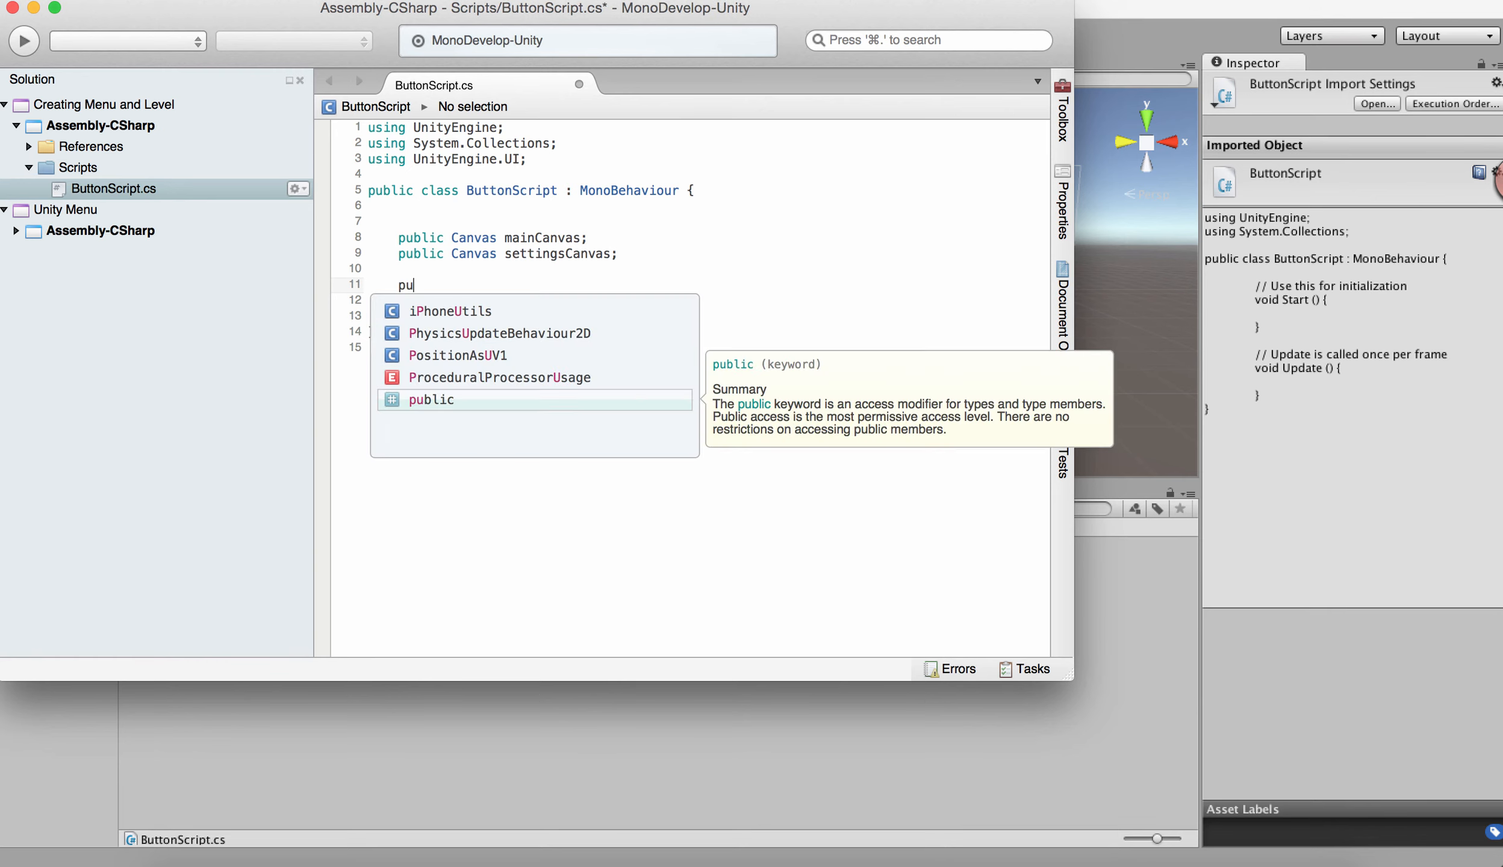
{"action": "type", "text": "blic void"}
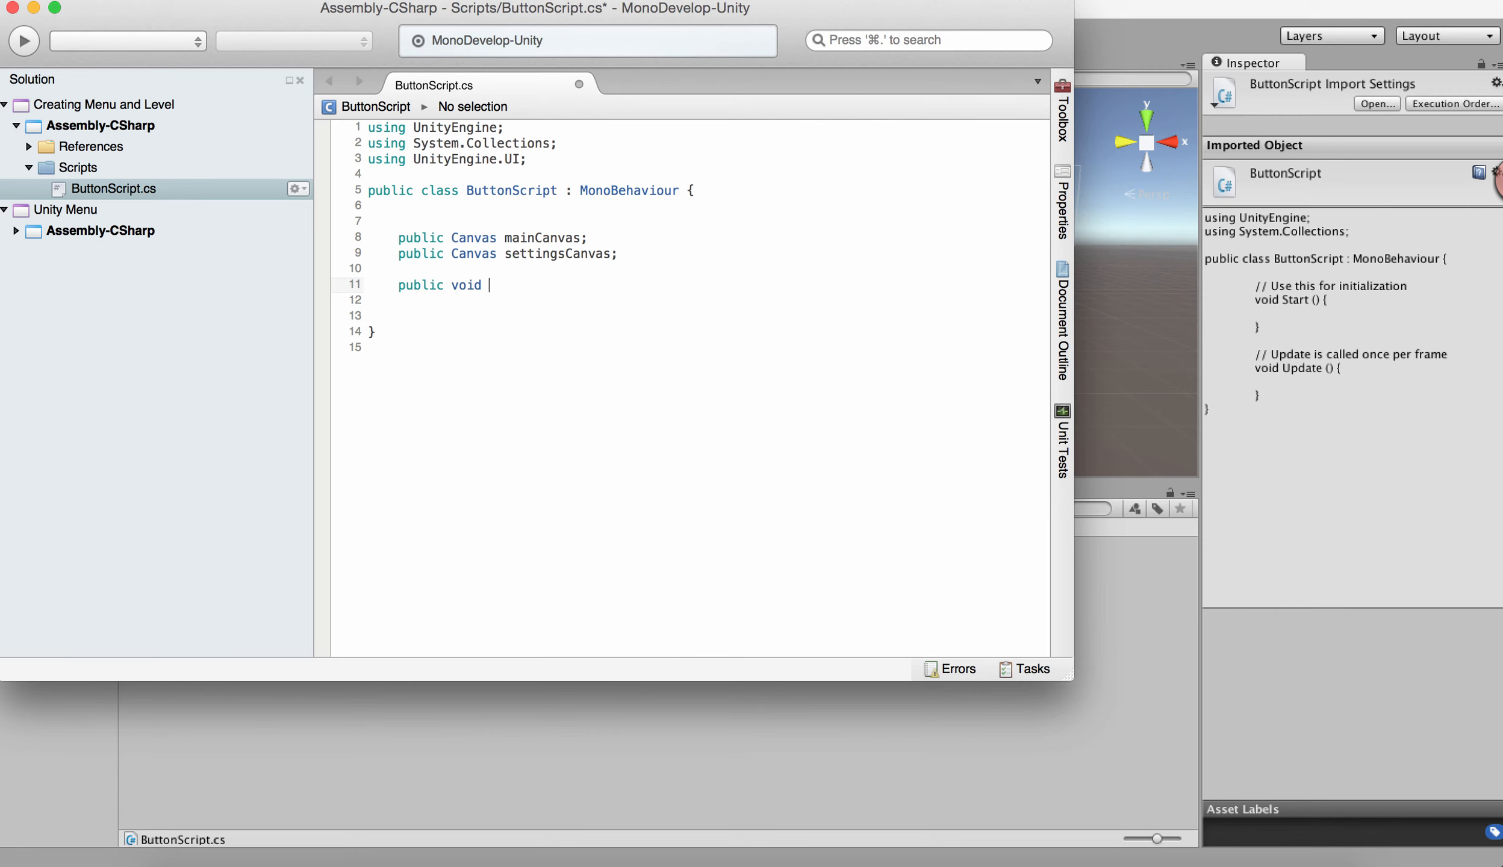
{"action": "type", "text": "enableMainCav"}
{"action": "key", "text": "BackSpace"}
{"action": "type", "text": "nvas"}
{"action": "key", "text": "Return"}
{"action": "type", "text": "{"}
{"action": "key", "text": "Return"}
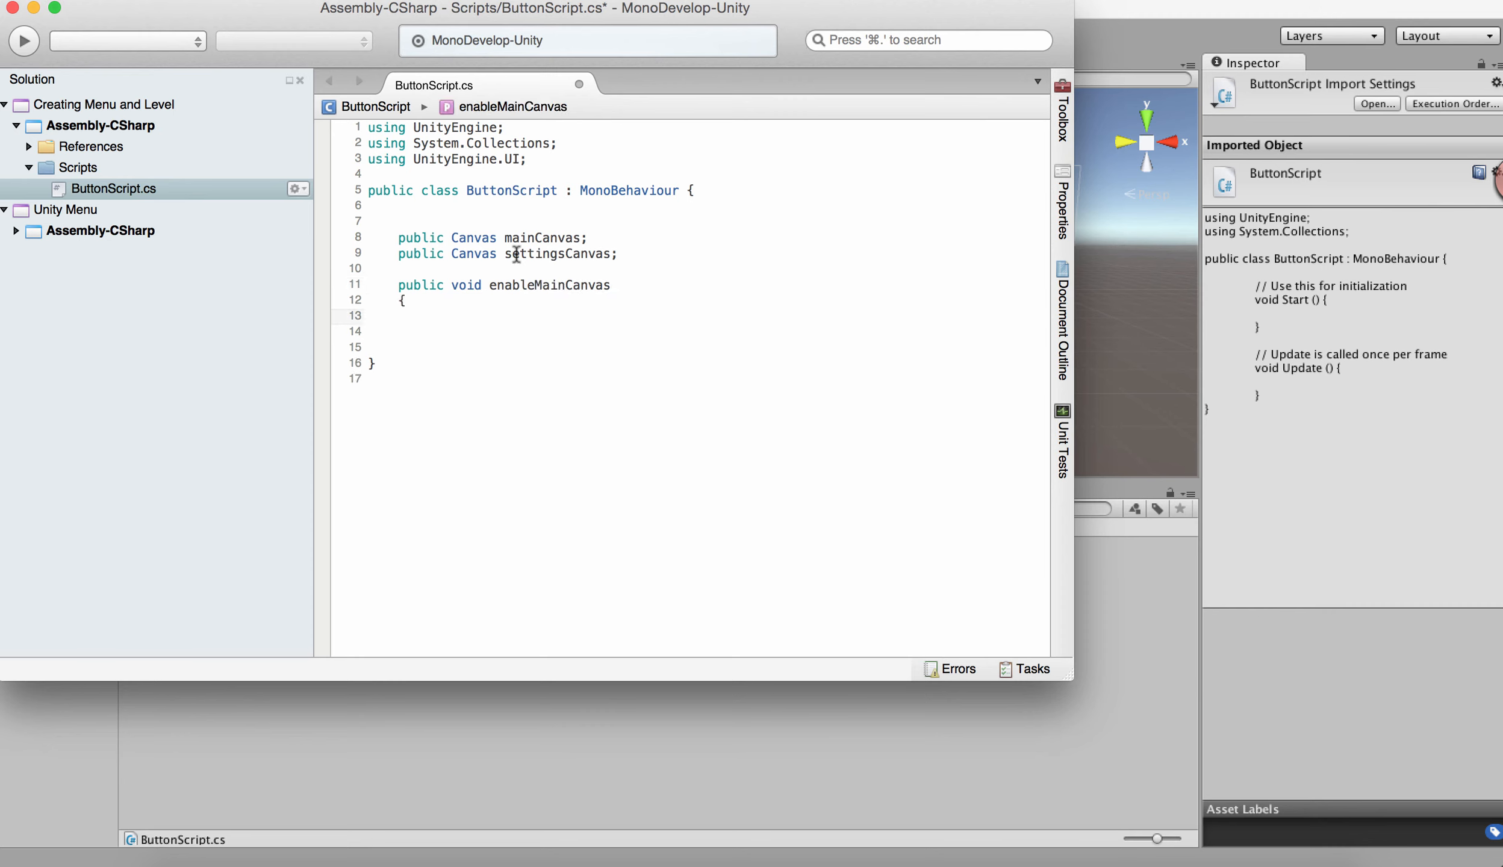
{"action": "left_click", "coordinate": [618, 271]}
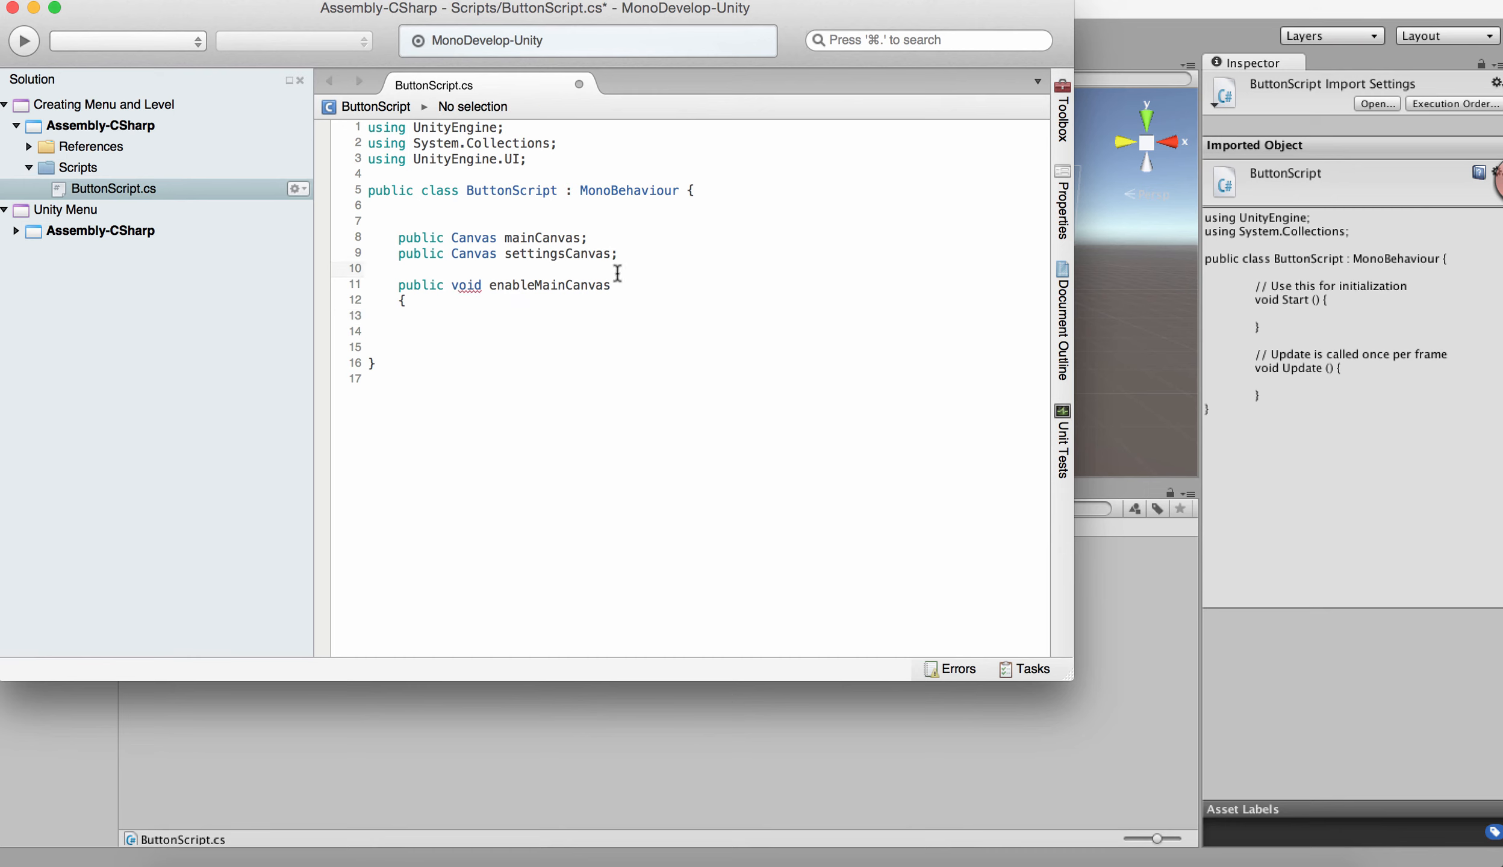
{"action": "left_click", "coordinate": [621, 287]}
{"action": "type", "text": "()"}
{"action": "key", "text": "Down"}
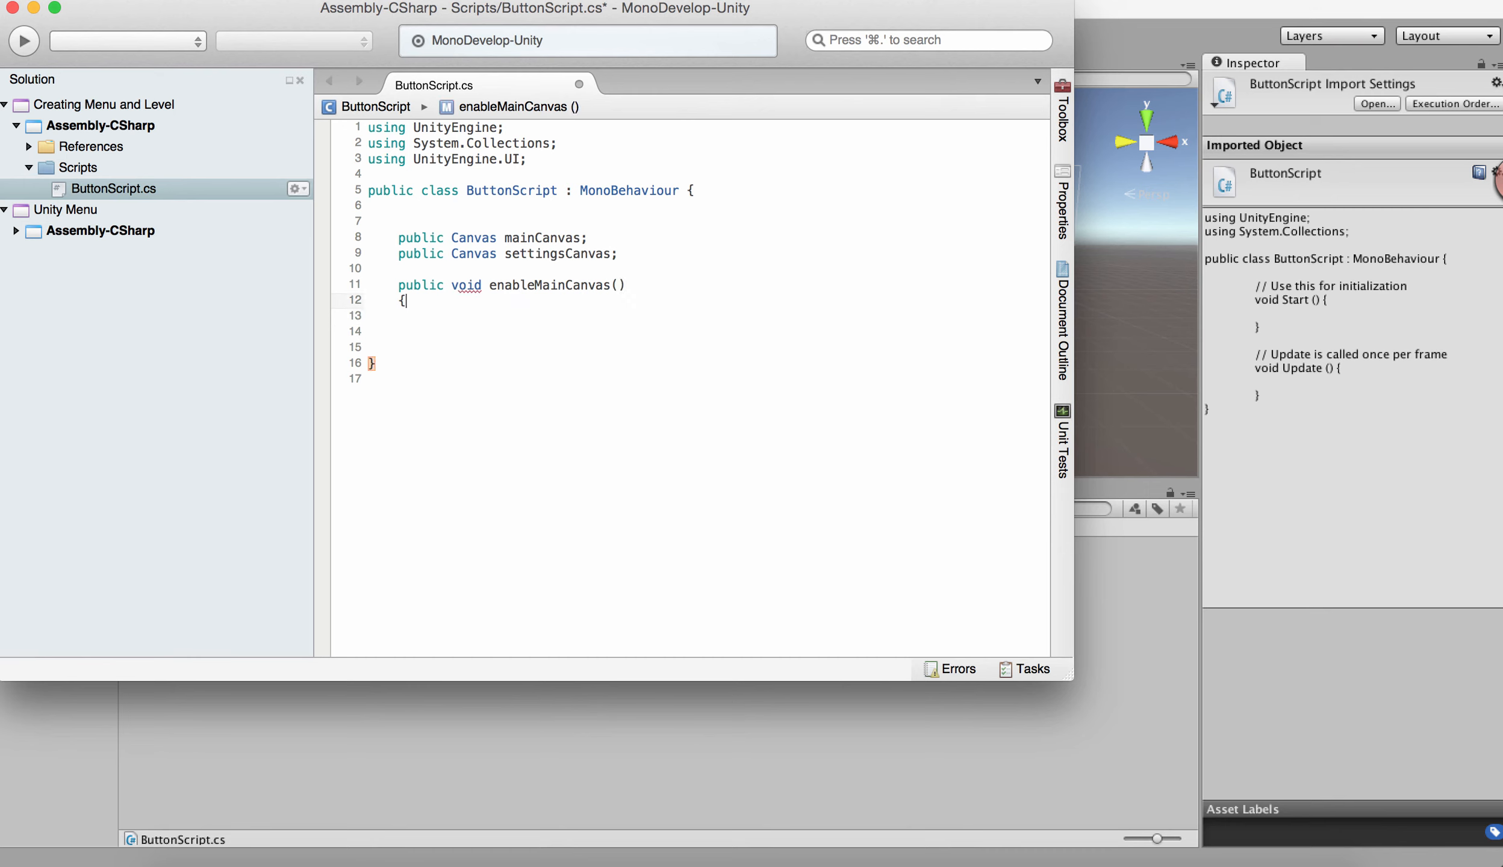
{"action": "key", "text": "Return"}
{"action": "key", "text": "Return"}
{"action": "type", "text": "}"}
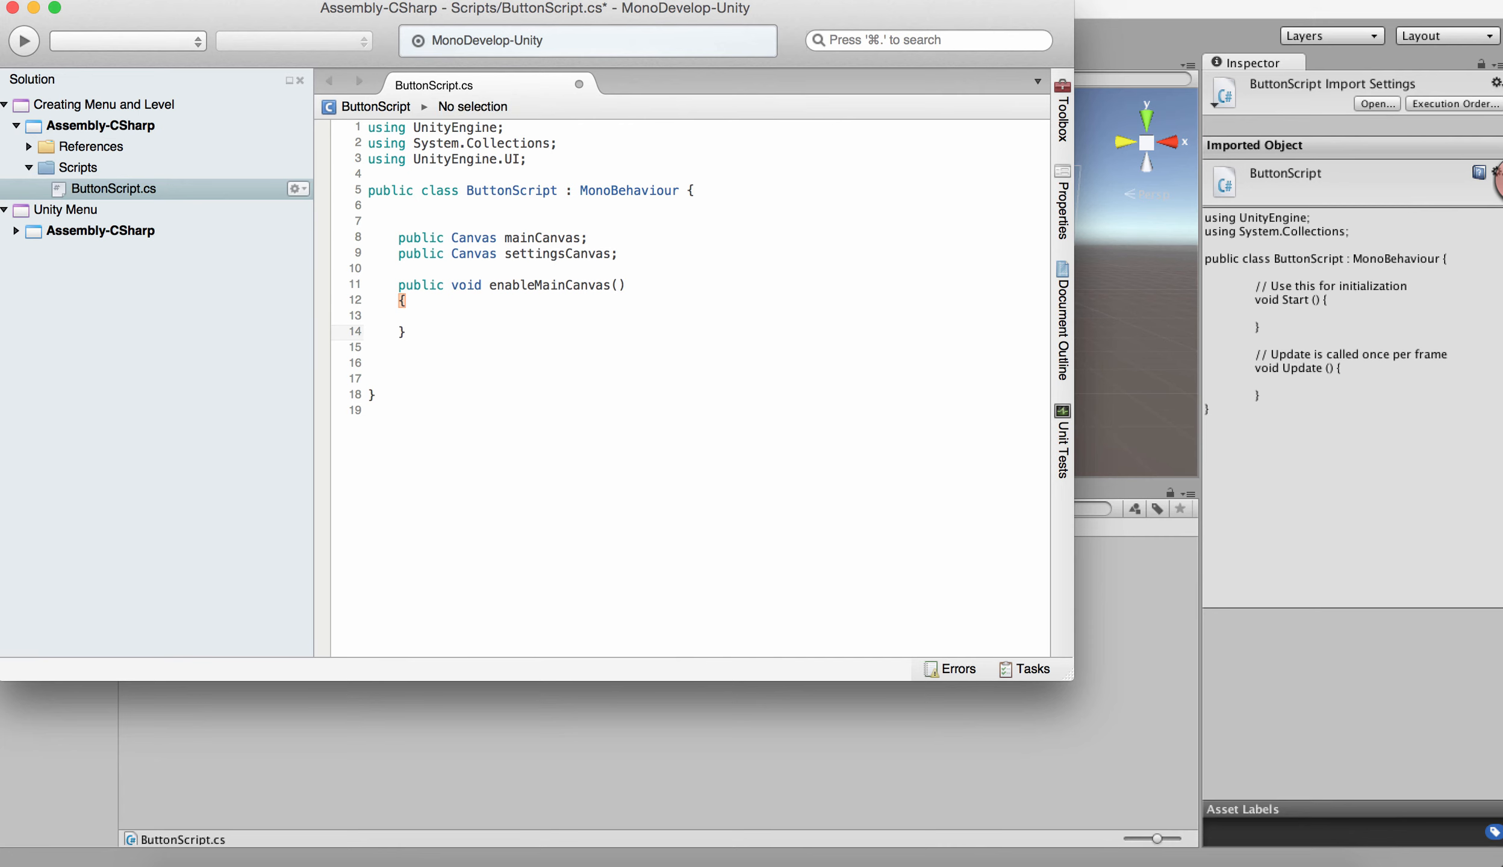
Insert the comments "//disable settings canvas" and "//enables main canvas" in the enableMainCanvas body, with blank lines between them
{"action": "key", "text": "Up"}
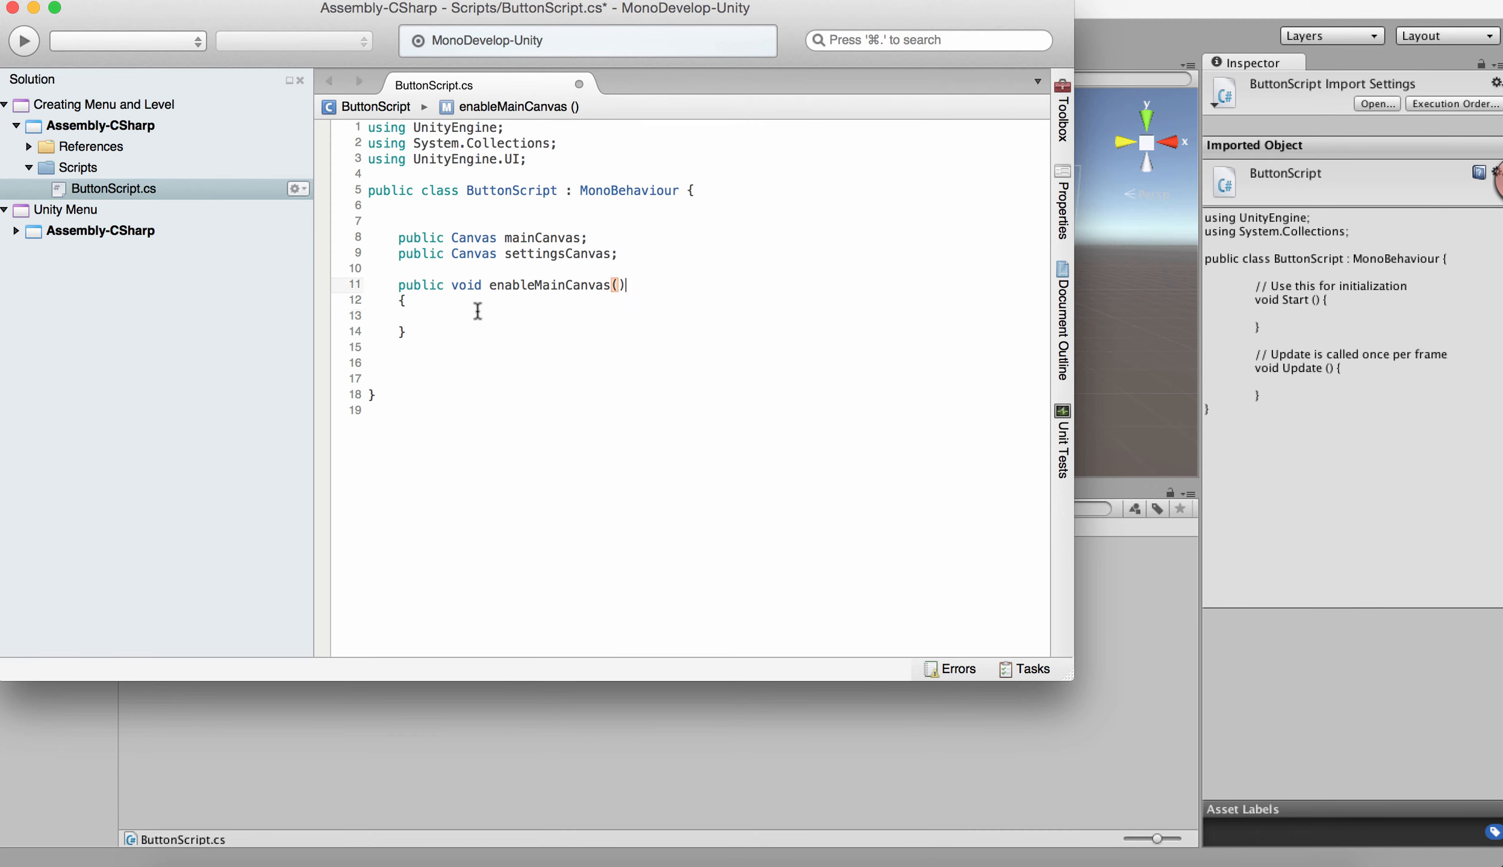
{"action": "key", "text": "Return"}
{"action": "key", "text": "Return"}
{"action": "key", "text": "Up"}
{"action": "type", "text": "//disable settings can"}
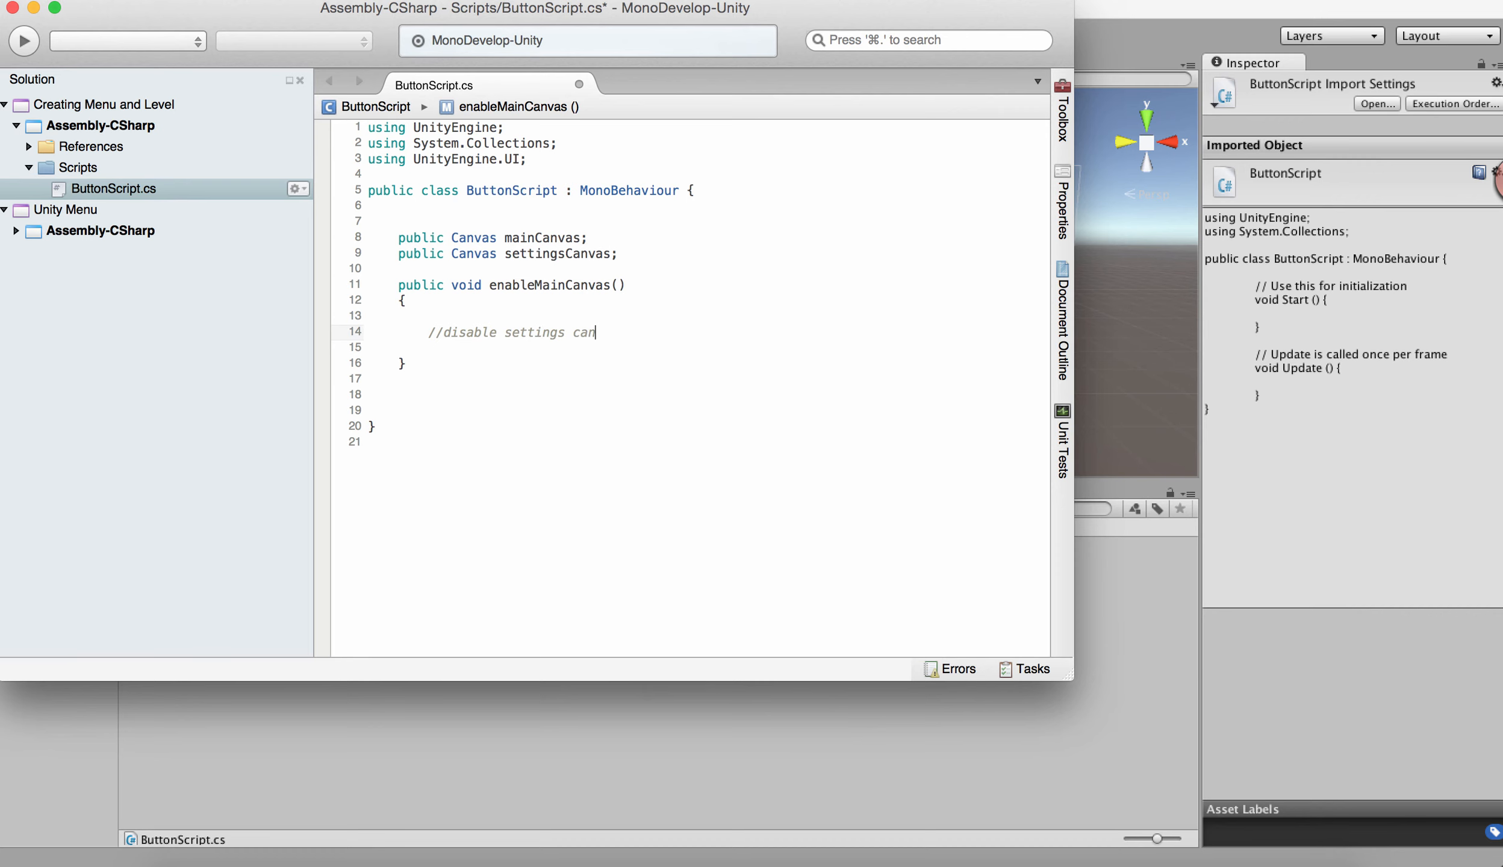
{"action": "type", "text": "vas"}
{"action": "key", "text": "Return"}
{"action": "key", "text": "Return"}
{"action": "key", "text": "Return"}
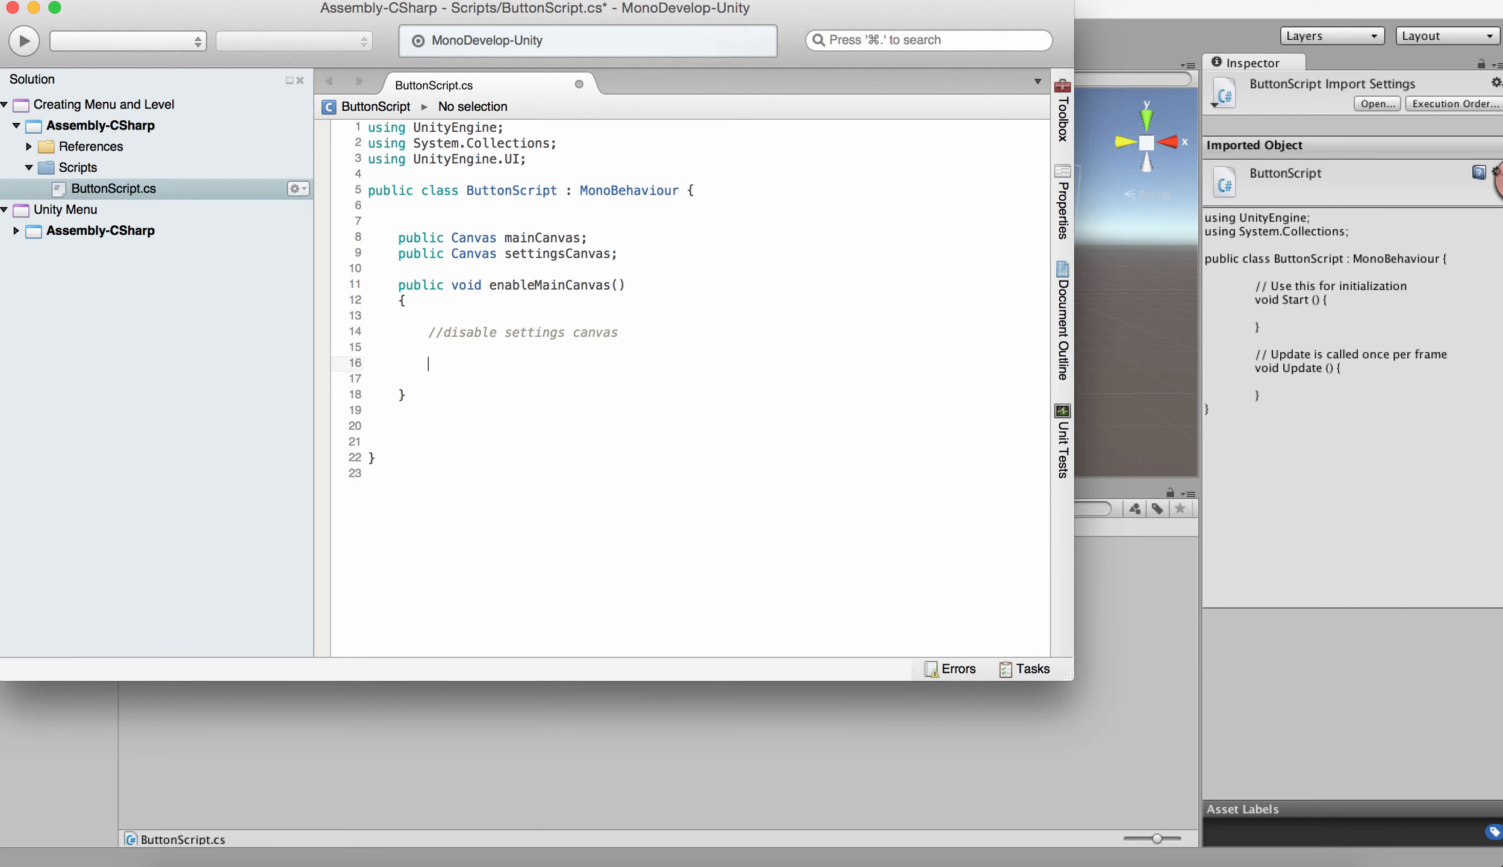
{"action": "type", "text": "//e"}
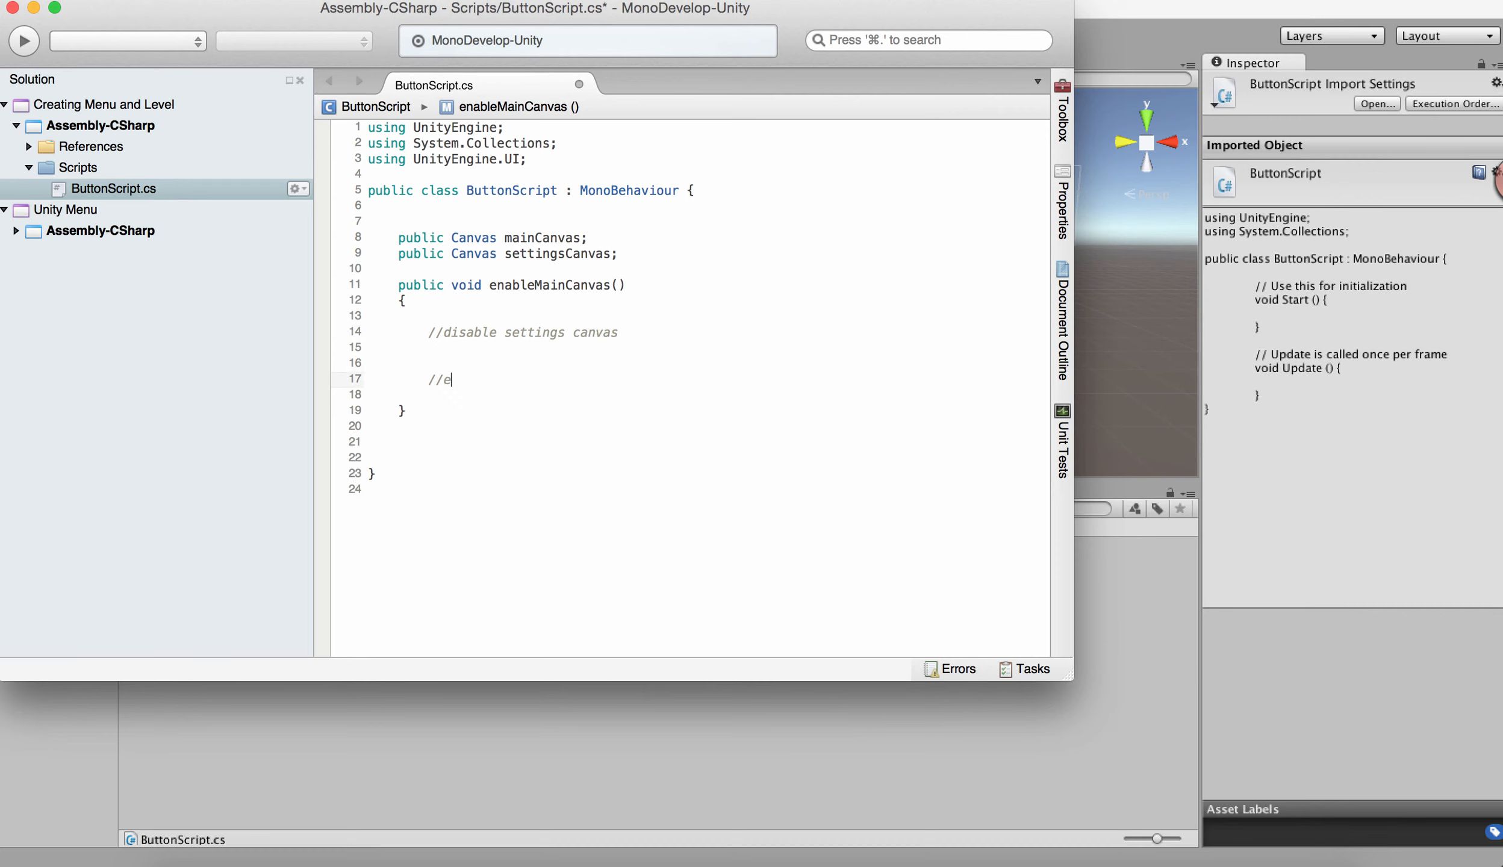
{"action": "type", "text": "nables main canvas"}
Write "settingsCanvas.enabled = false;" under the disable settings canvas comment
{"action": "left_click", "coordinate": [454, 353]}
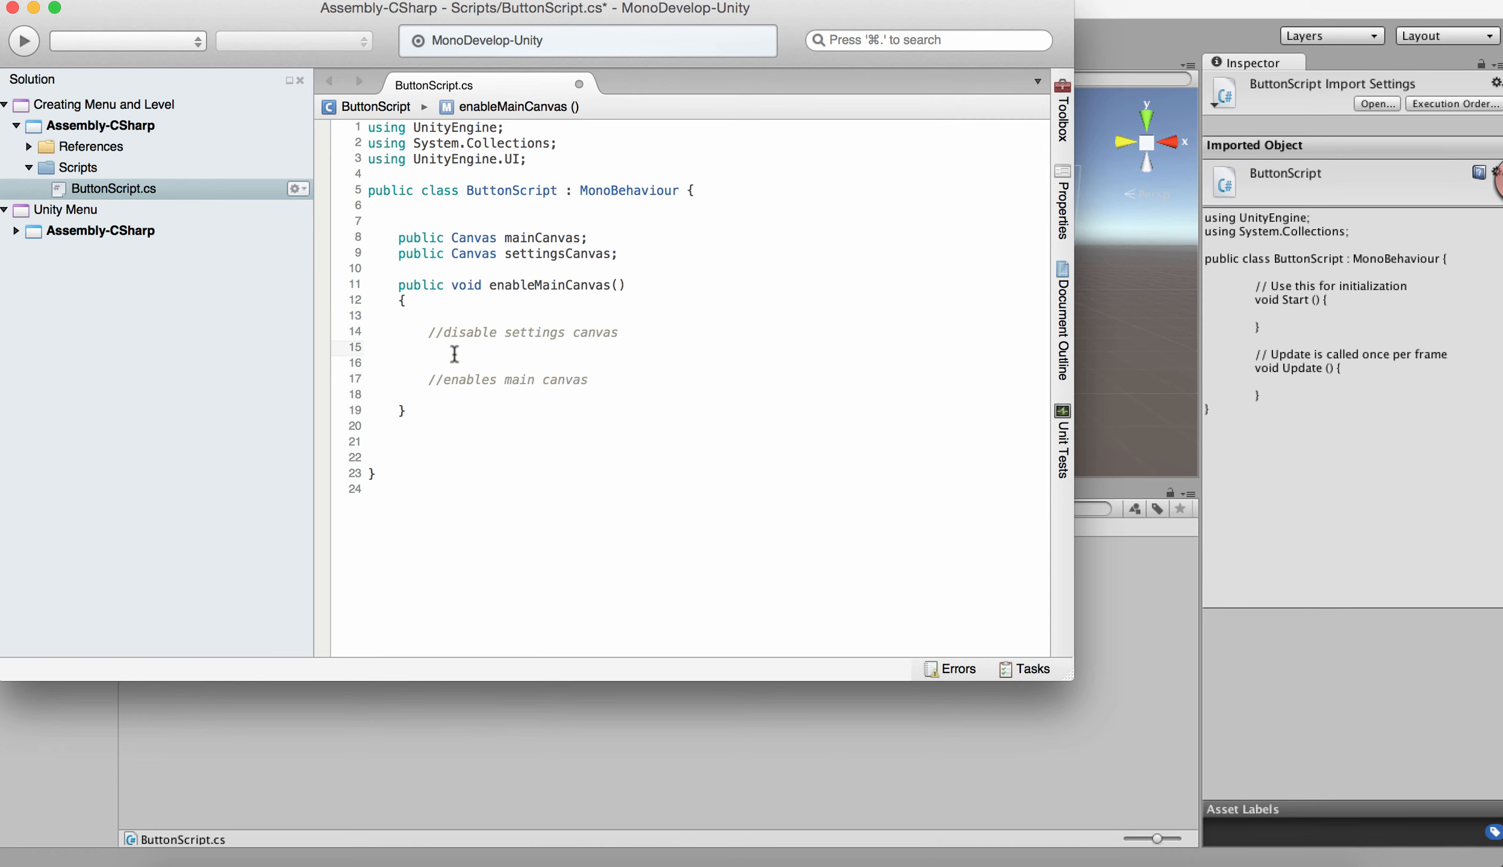
{"action": "type", "text": "sett"}
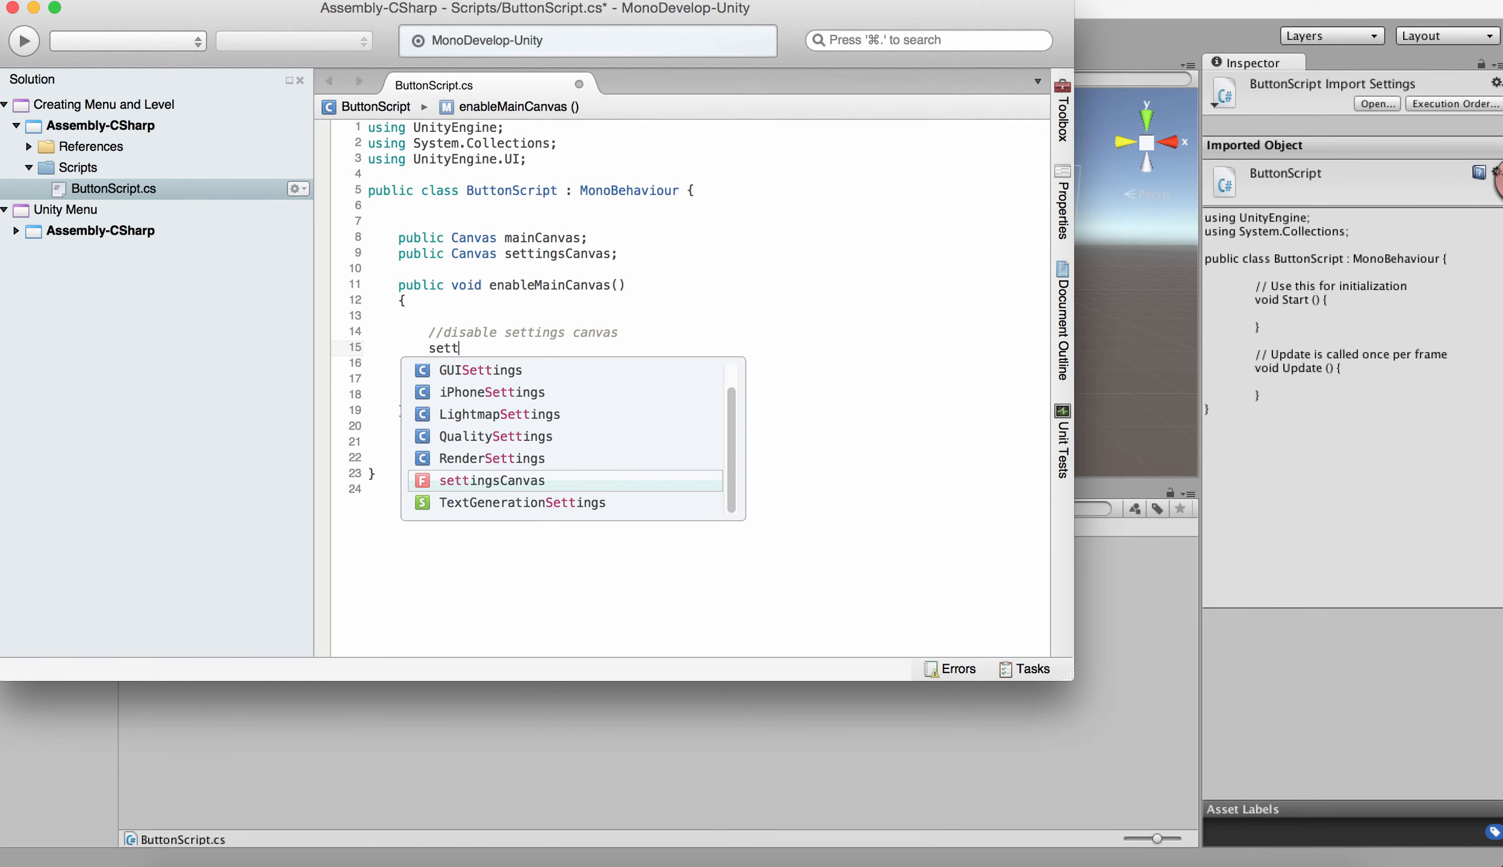
{"action": "type", "text": "ingscanvas.ena"}
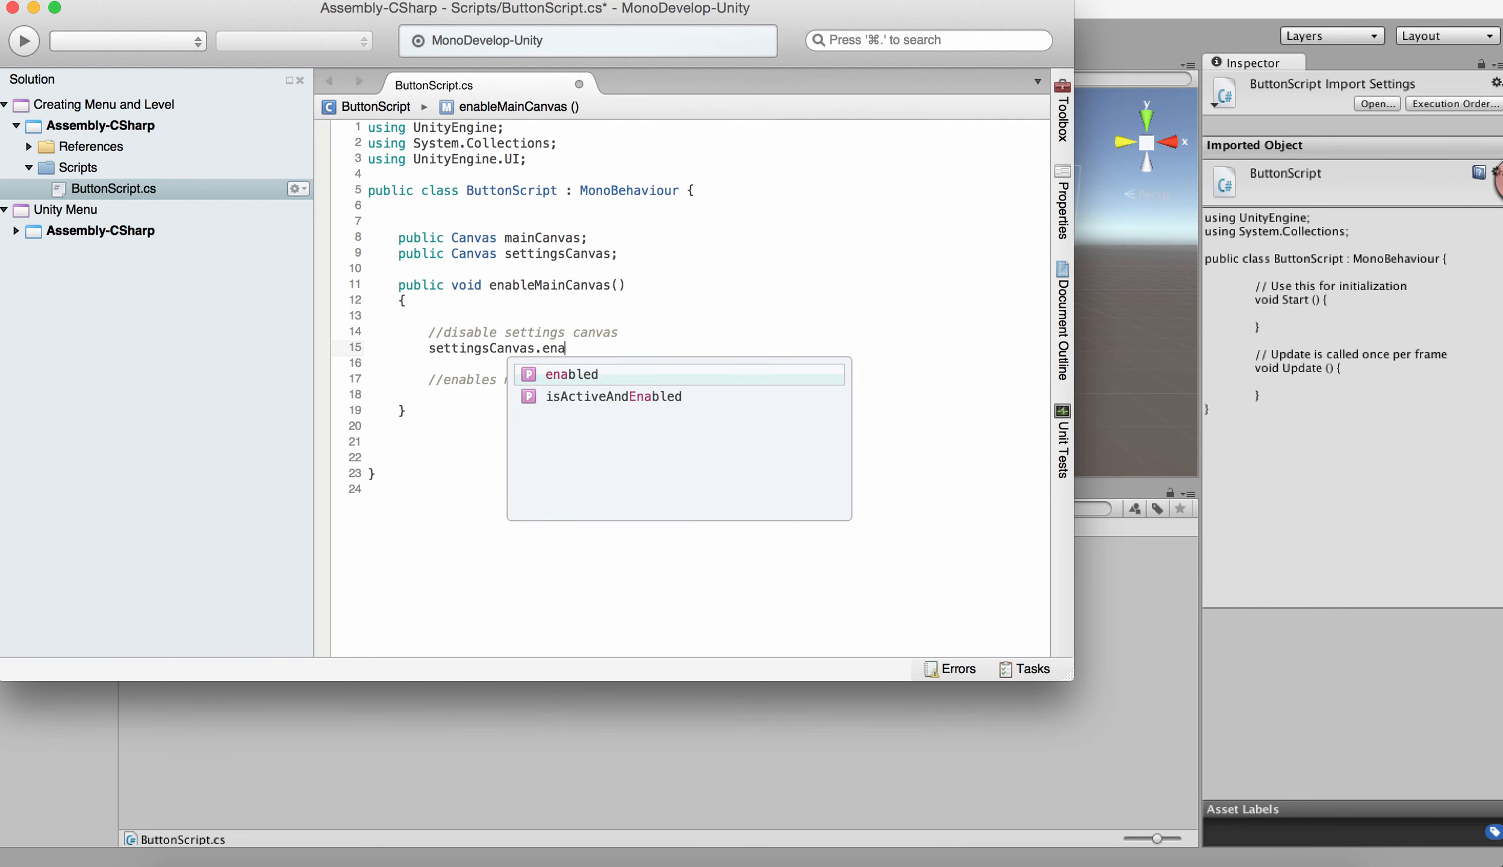
{"action": "type", "text": "bled = false;"}
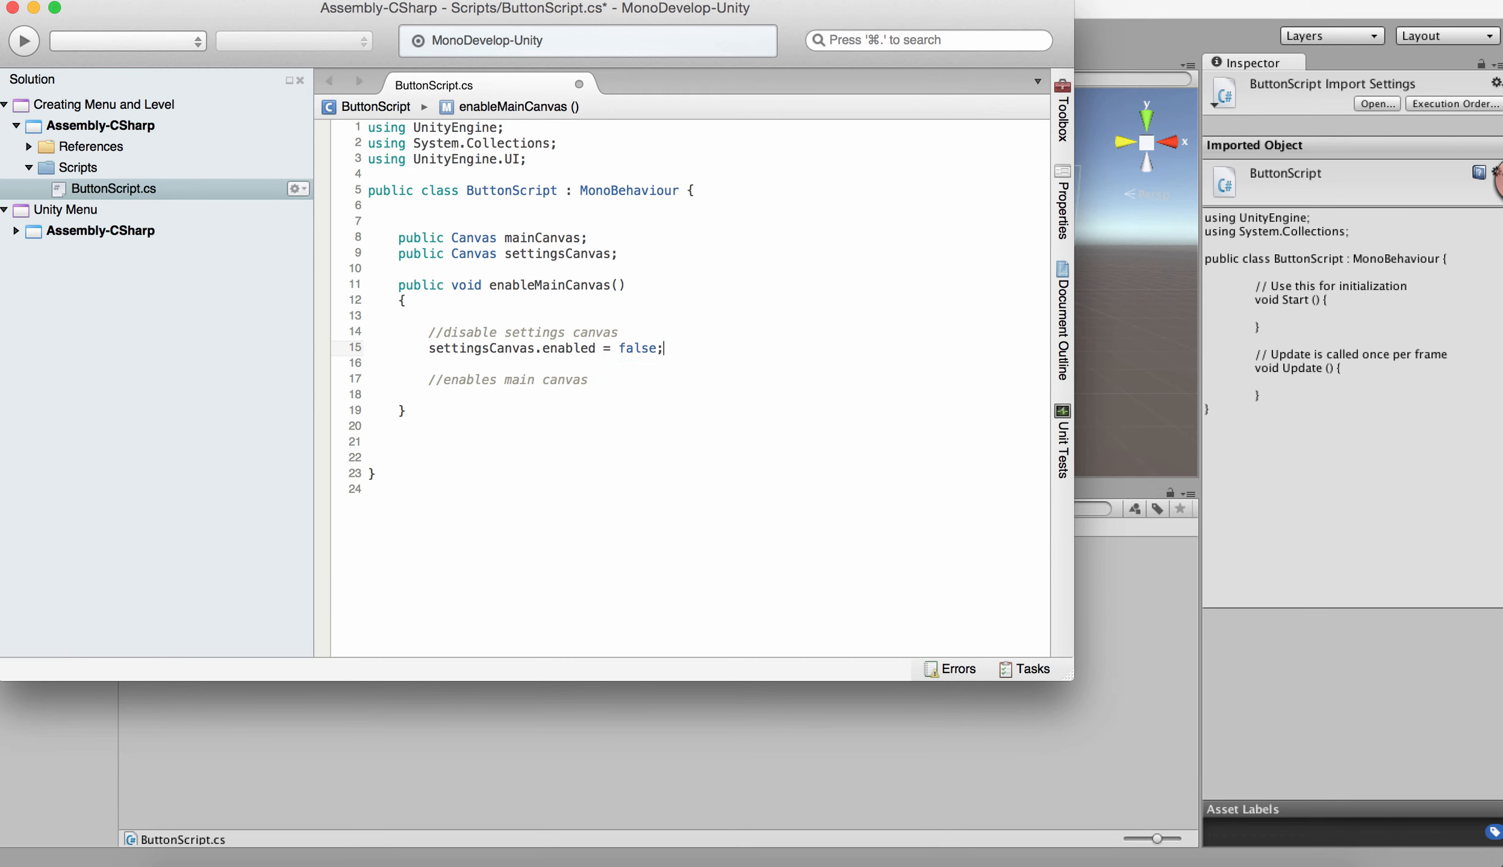
Write "mainCanvas.enabled = true;" under the enables main canvas comment
{"action": "left_click", "coordinate": [453, 397]}
{"action": "type", "text": "main"}
{"action": "key", "text": "Return"}
{"action": "type", "text": ".en"}
{"action": "key", "text": "Return"}
{"action": "type", "text": "= true"}
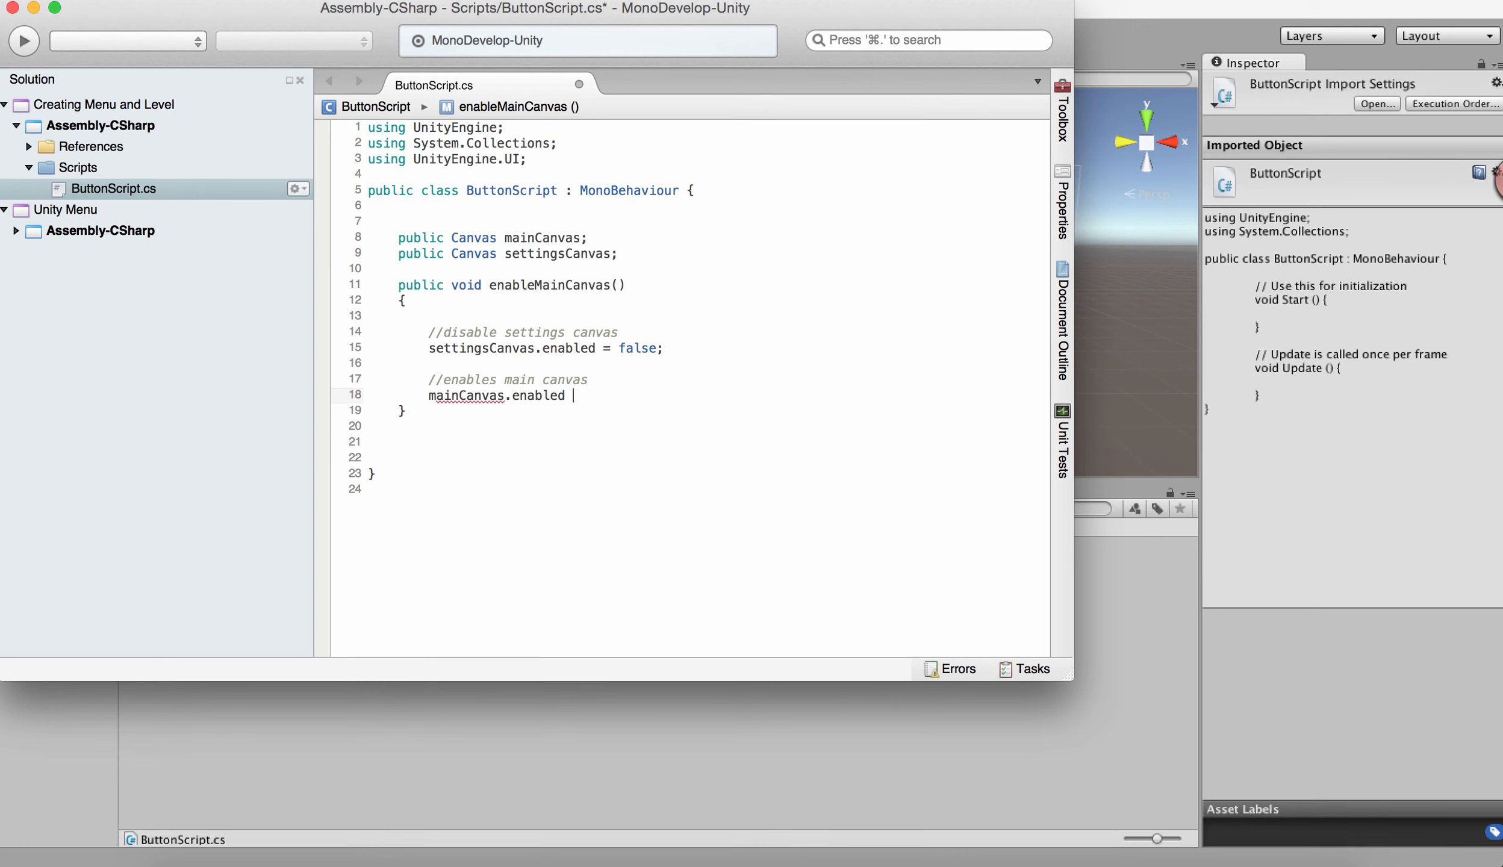
{"action": "type", "text": ";"}
Add an empty public void method enableSettingsCanvas() with braces below enableMainCanvas, leaving blank lines in its body
{"action": "left_click", "coordinate": [451, 413]}
{"action": "key", "text": "Return"}
{"action": "key", "text": "Return"}
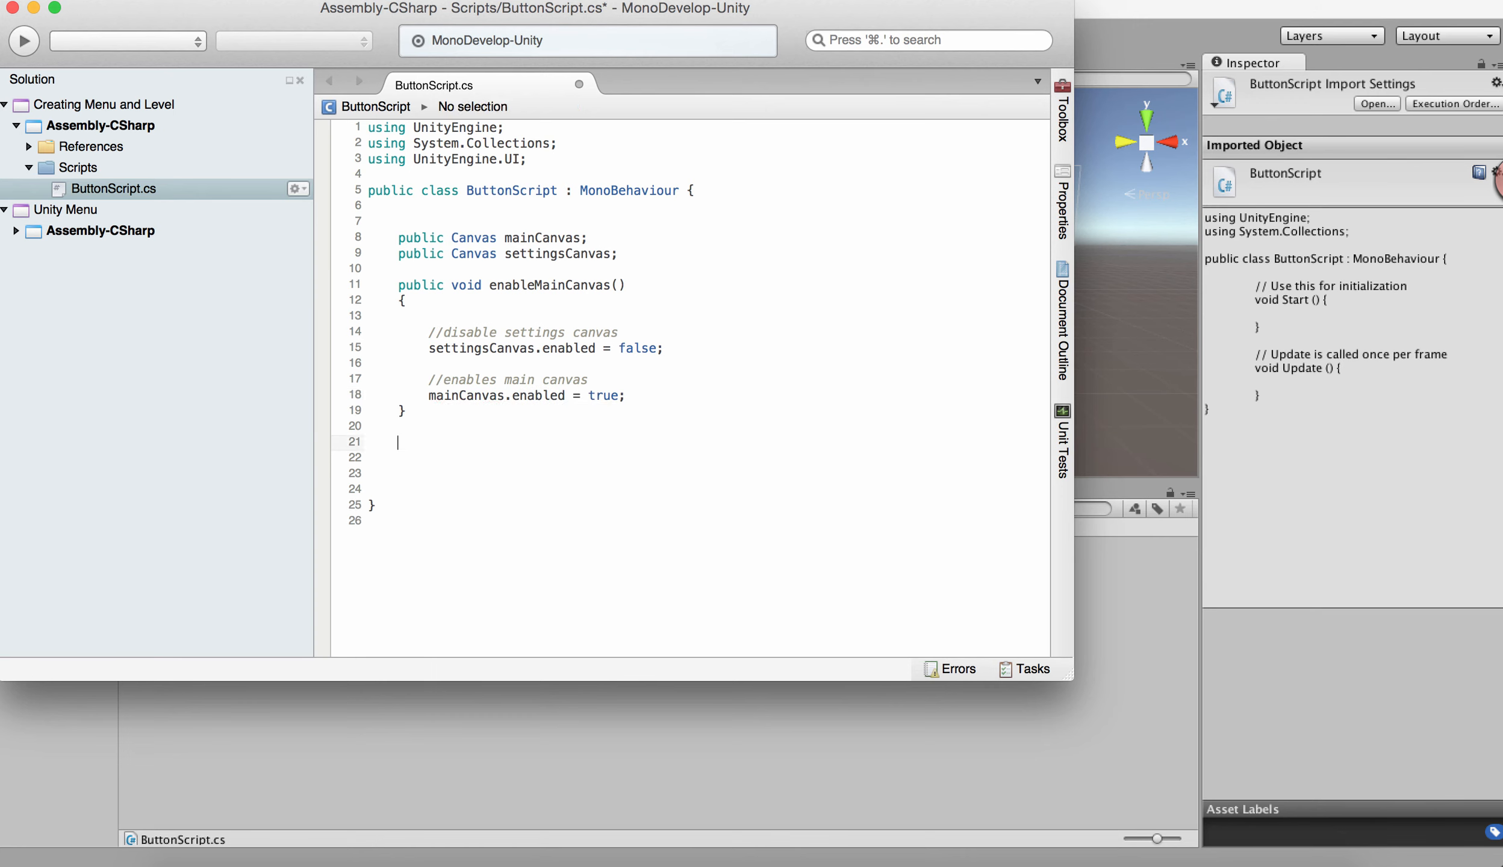
{"action": "key", "text": "Return"}
{"action": "type", "text": "pub"}
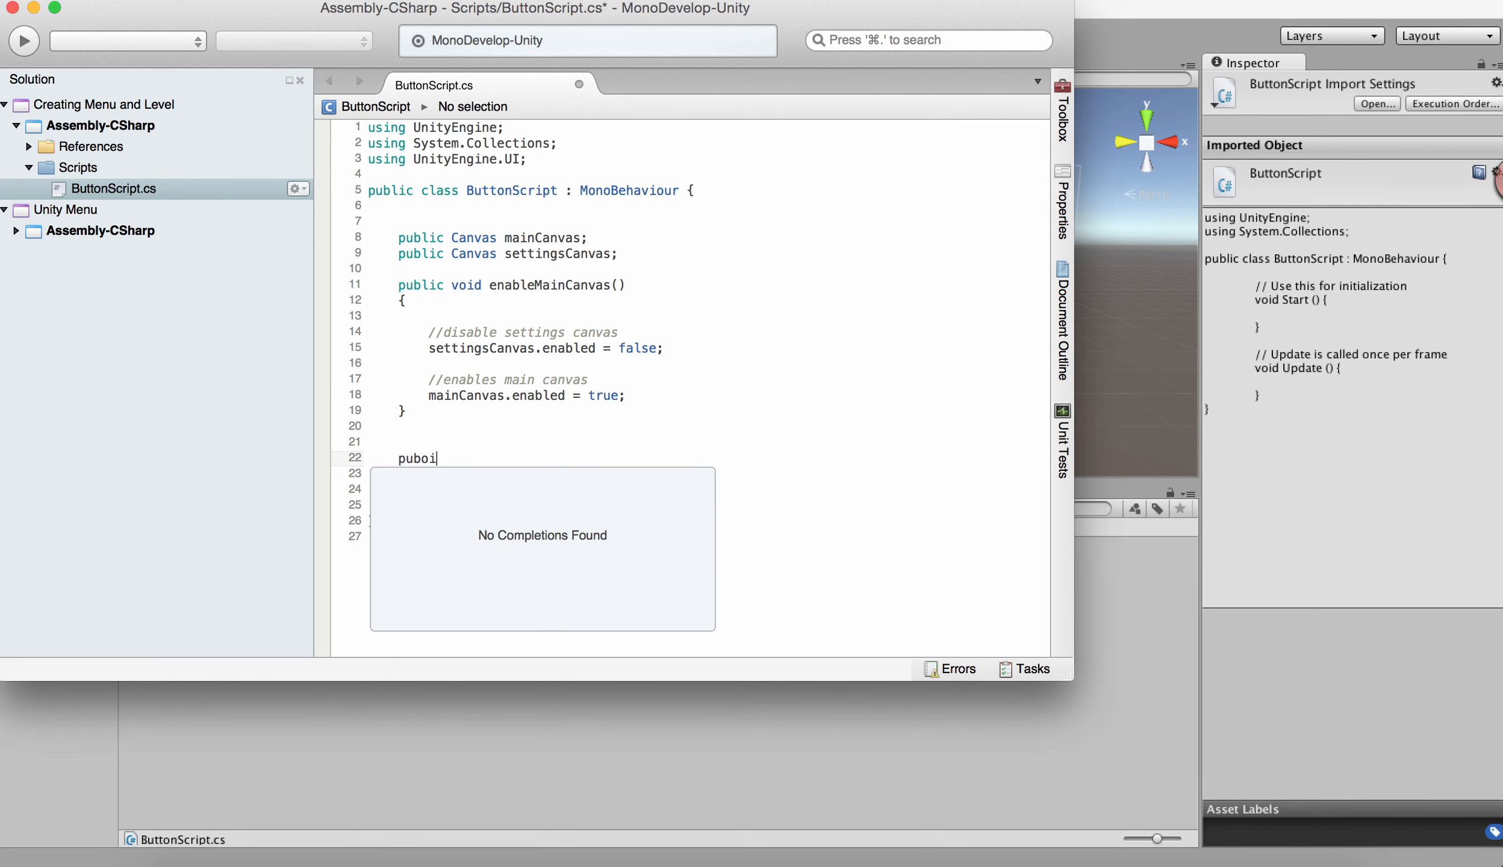
{"action": "type", "text": "lic "}
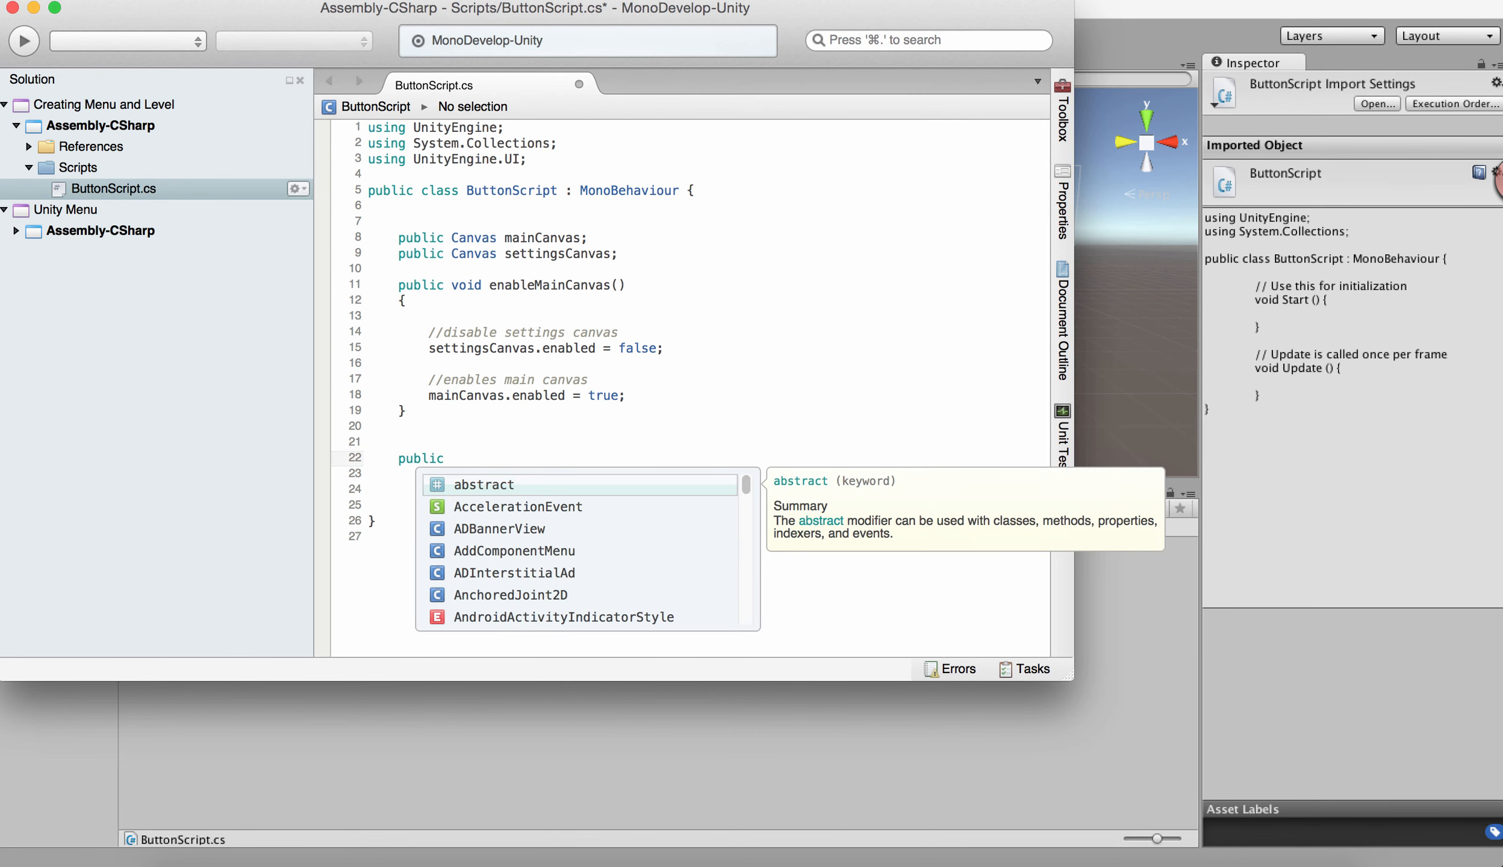
{"action": "type", "text": "void "}
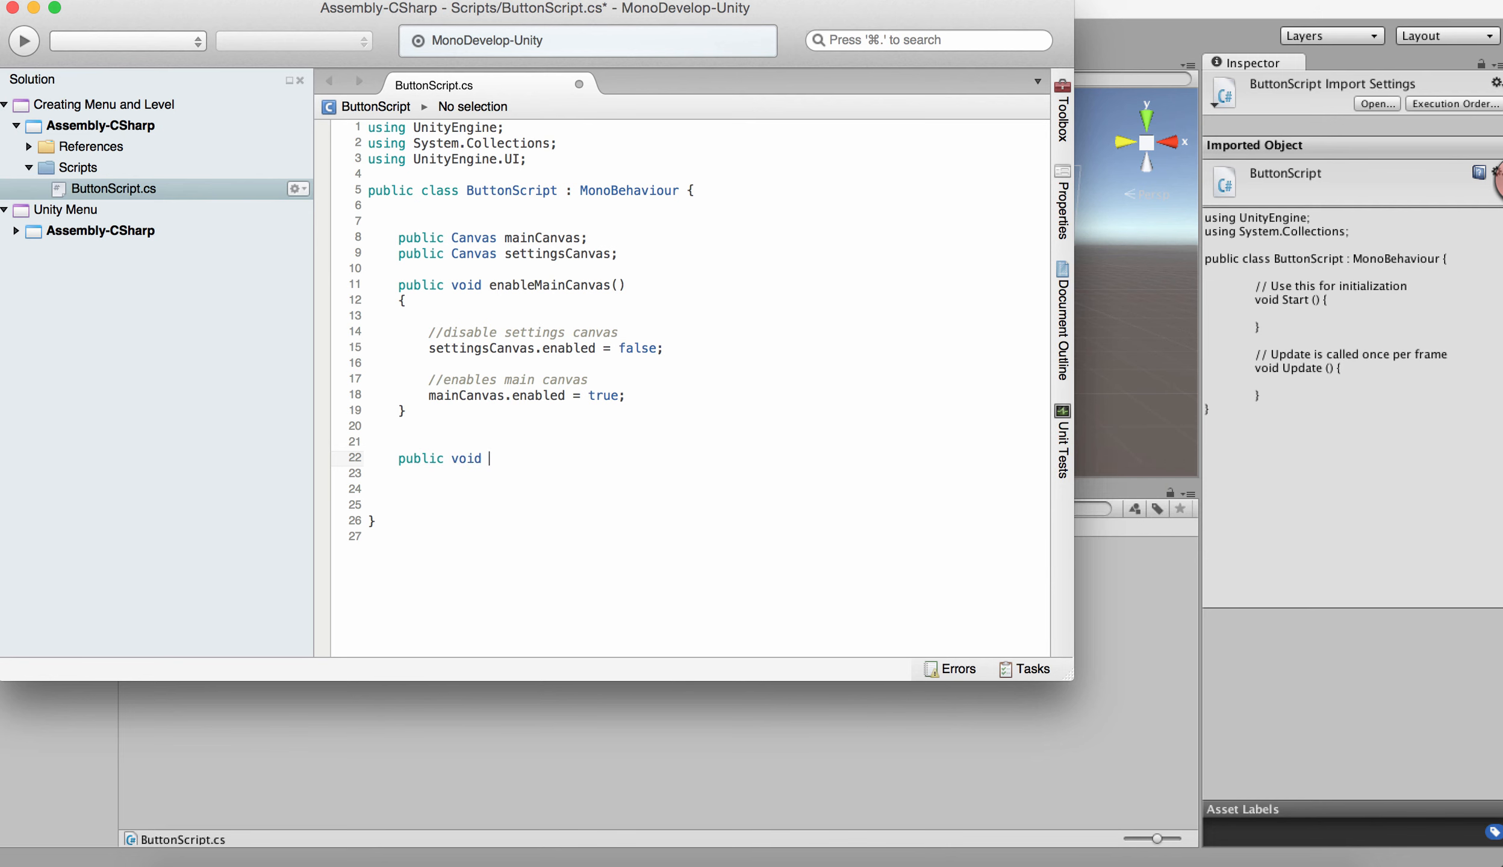
{"action": "type", "text": "enableSettingsCanvas"}
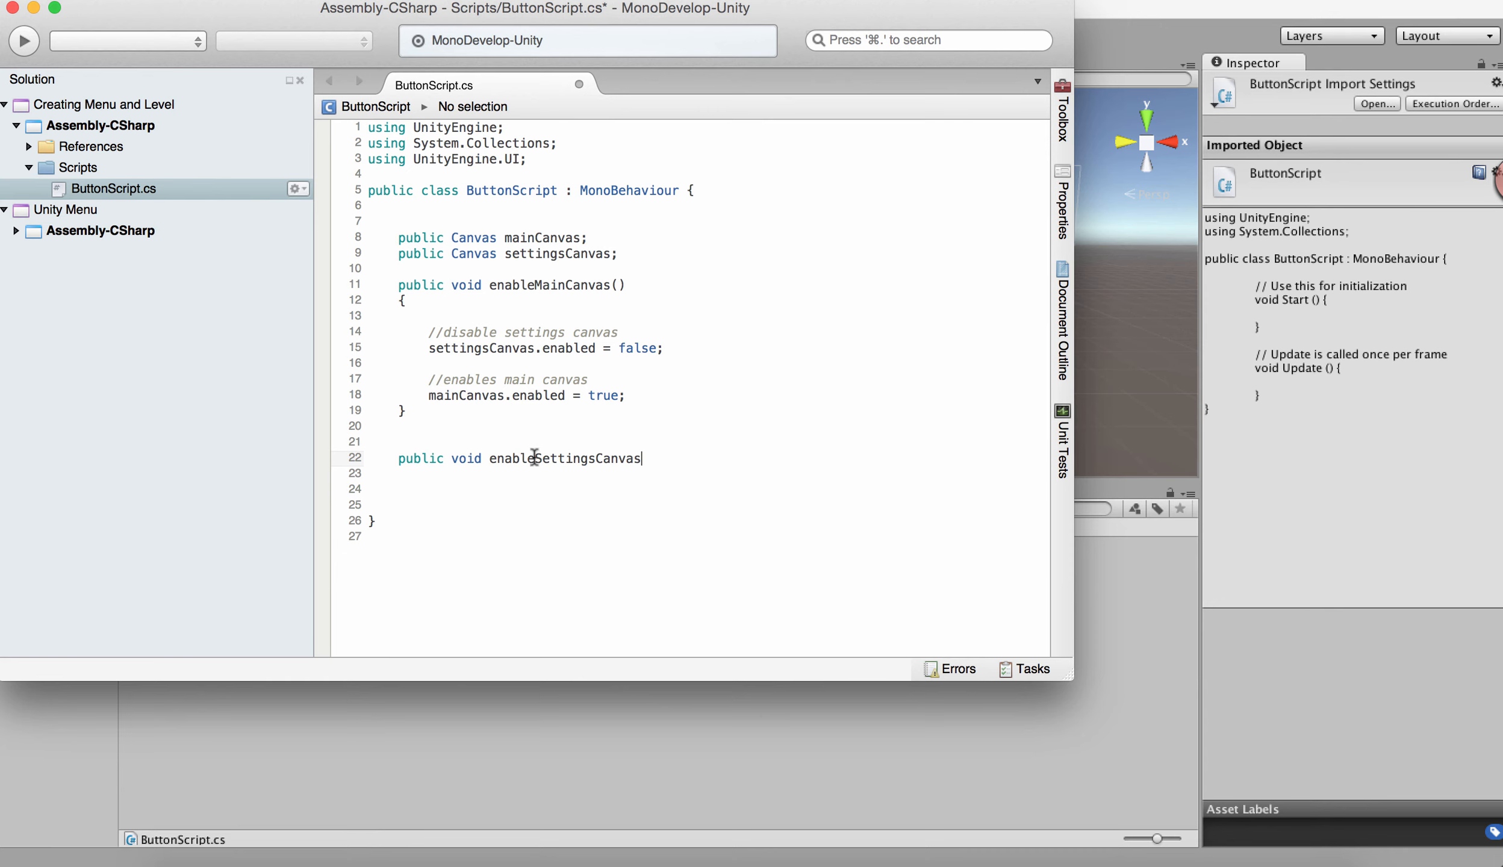
{"action": "type", "text": "()"}
{"action": "key", "text": "Return"}
{"action": "type", "text": "{"}
{"action": "key", "text": "Return"}
{"action": "key", "text": "Return"}
{"action": "type", "text": "}"}
{"action": "left_click", "coordinate": [480, 481]}
{"action": "key", "text": "Return"}
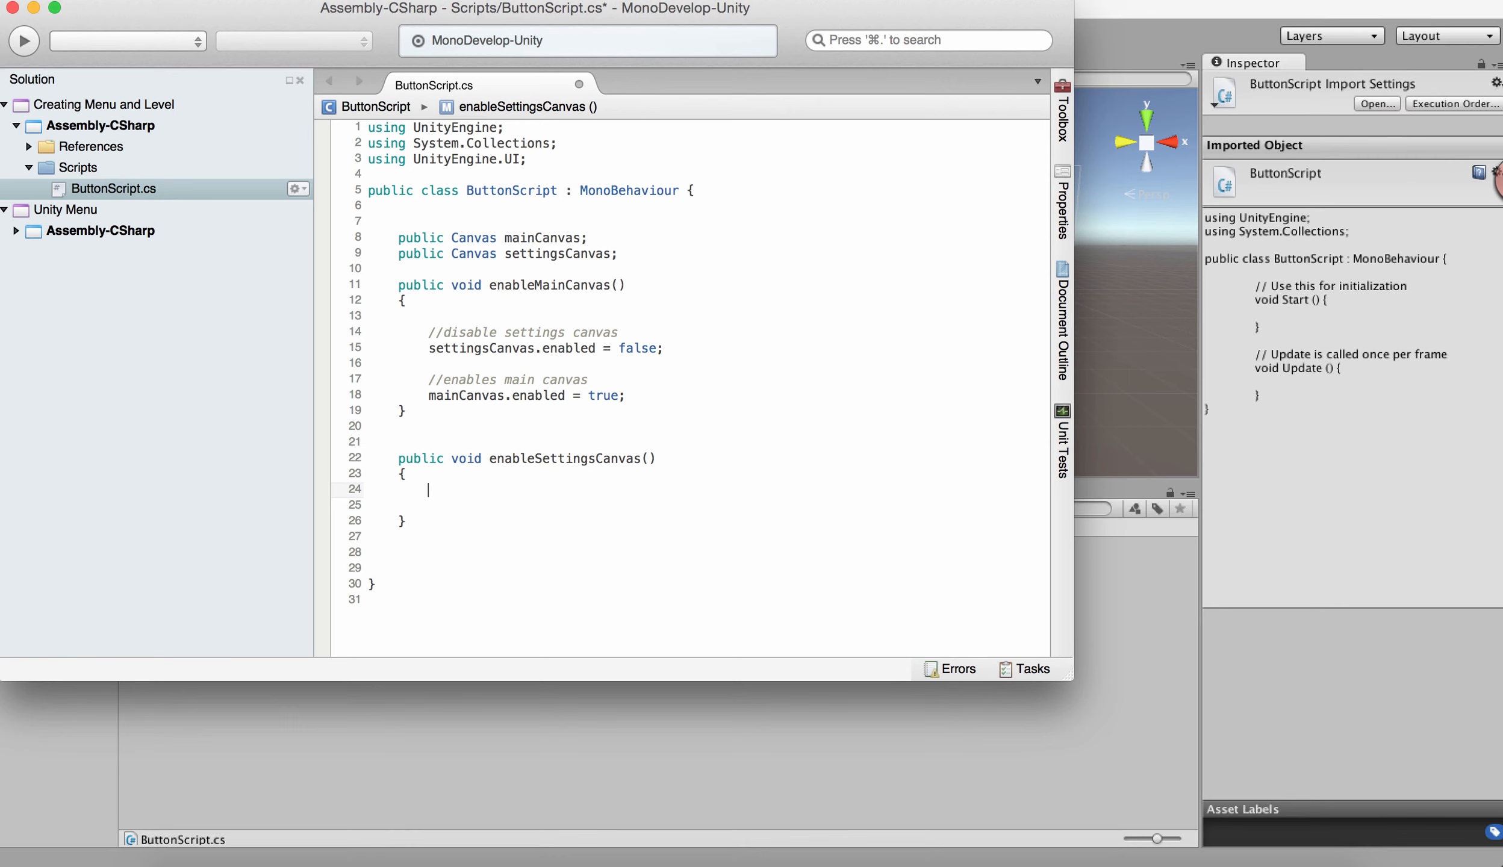
Write "settingsCanvas.enabled = true;" as the first statement in the enableSettingsCanvas body
{"action": "type", "text": "sett"}
{"action": "key", "text": "Return"}
{"action": "type", "text": ".e"}
{"action": "key", "text": "Return"}
{"action": "type", "text": "= true;"}
{"action": "key", "text": "Return"}
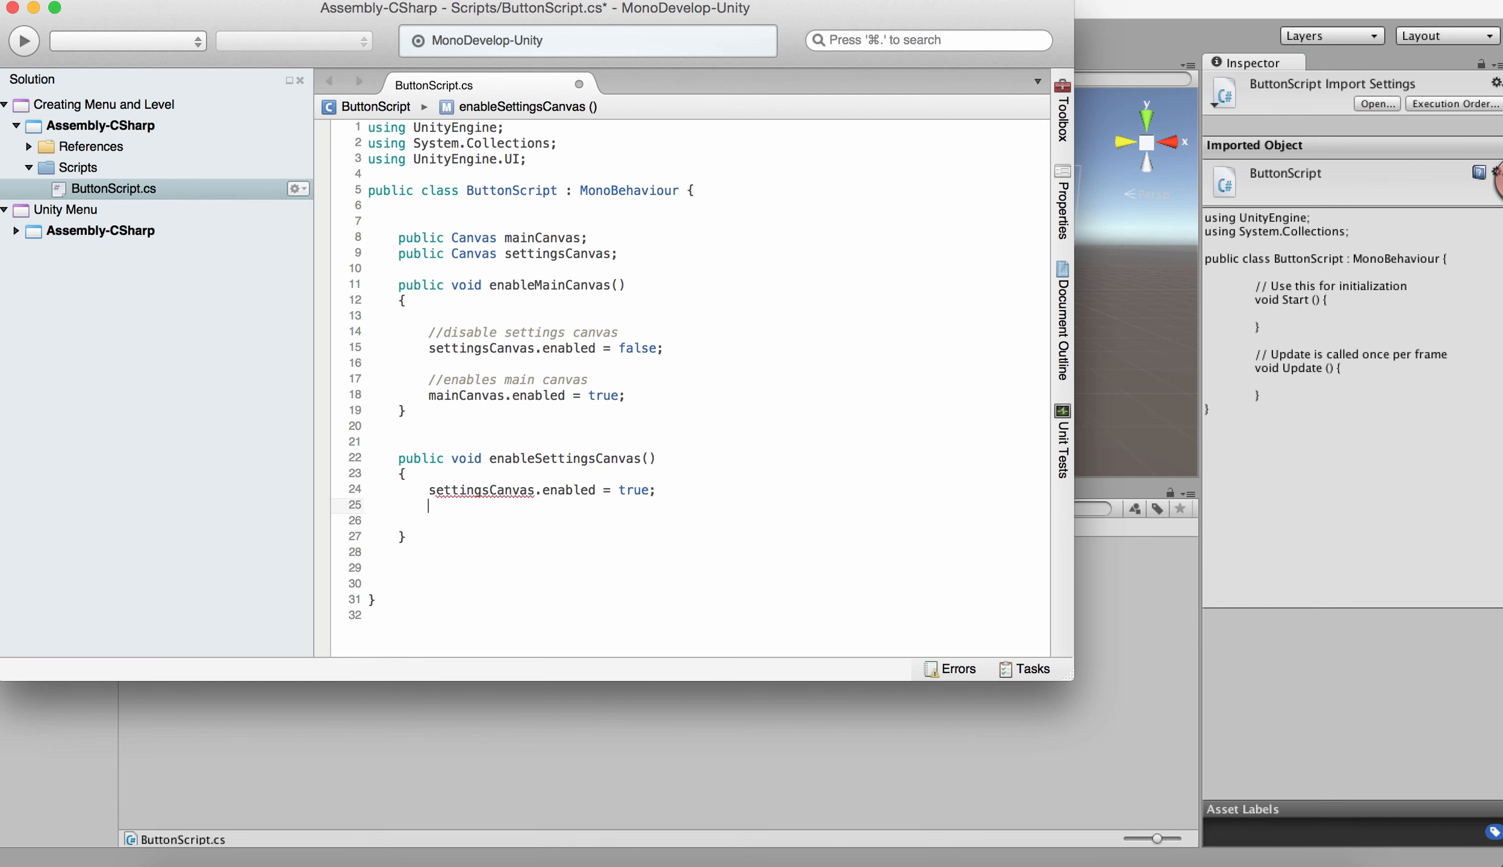
Write "mainCanvas.enabled = false;" below the settingsCanvas statement in enableSettingsCanvas
{"action": "type", "text": "maina"}
{"action": "key", "text": "BackSpace"}
{"action": "key", "text": "Return"}
{"action": "type", "text": ".enabled ="}
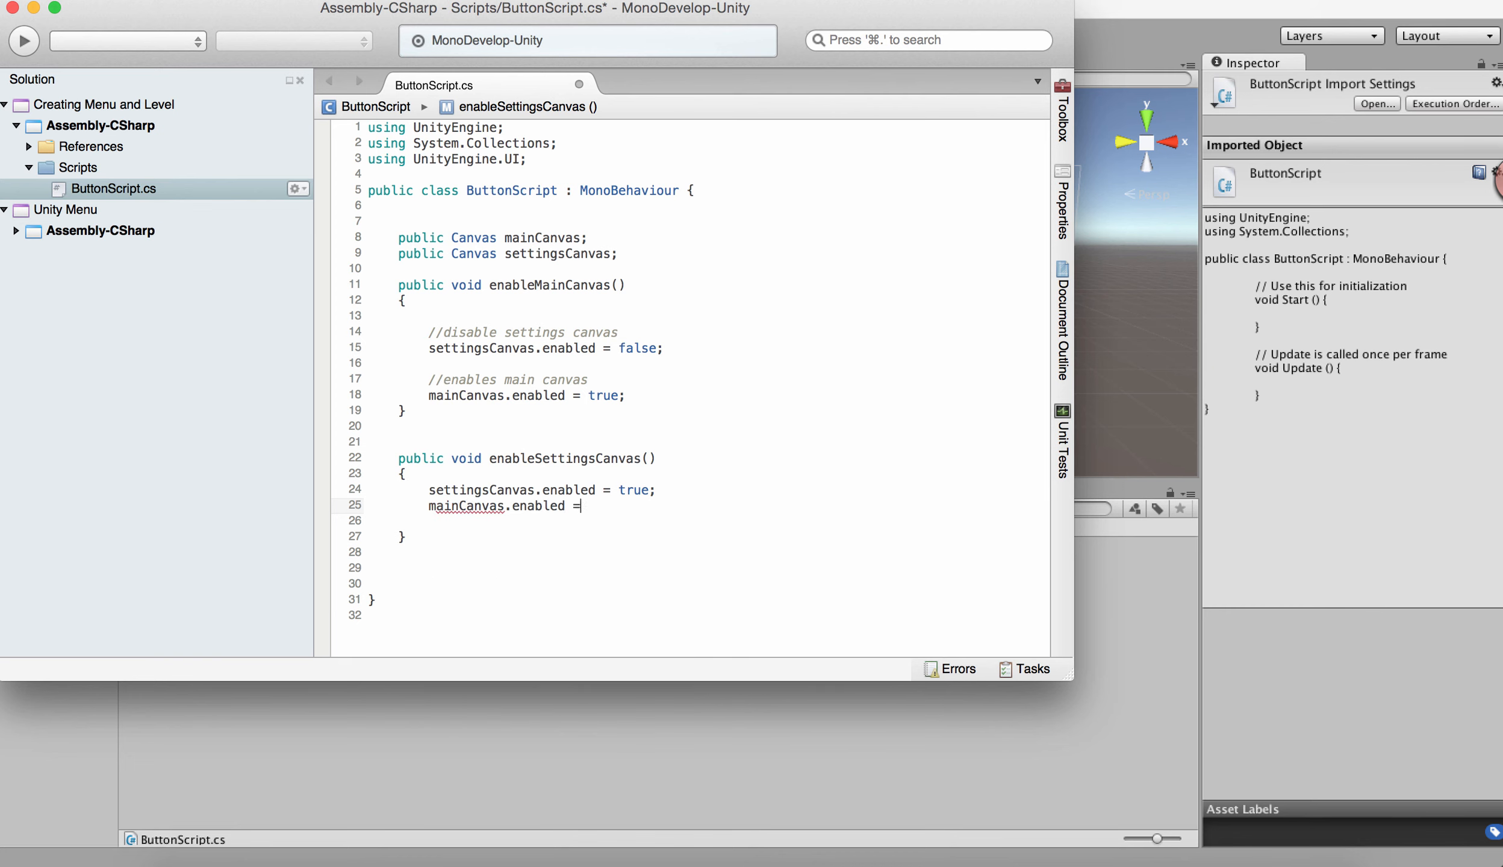
{"action": "type", "text": " false;"}
Insert the comments "//enable settings canvas" and "//disable main canvas" above their statements in enableSettingsCanvas, with a blank line between the two pairs
{"action": "left_click", "coordinate": [432, 469]}
{"action": "key", "text": "Return"}
{"action": "type", "text": "//"}
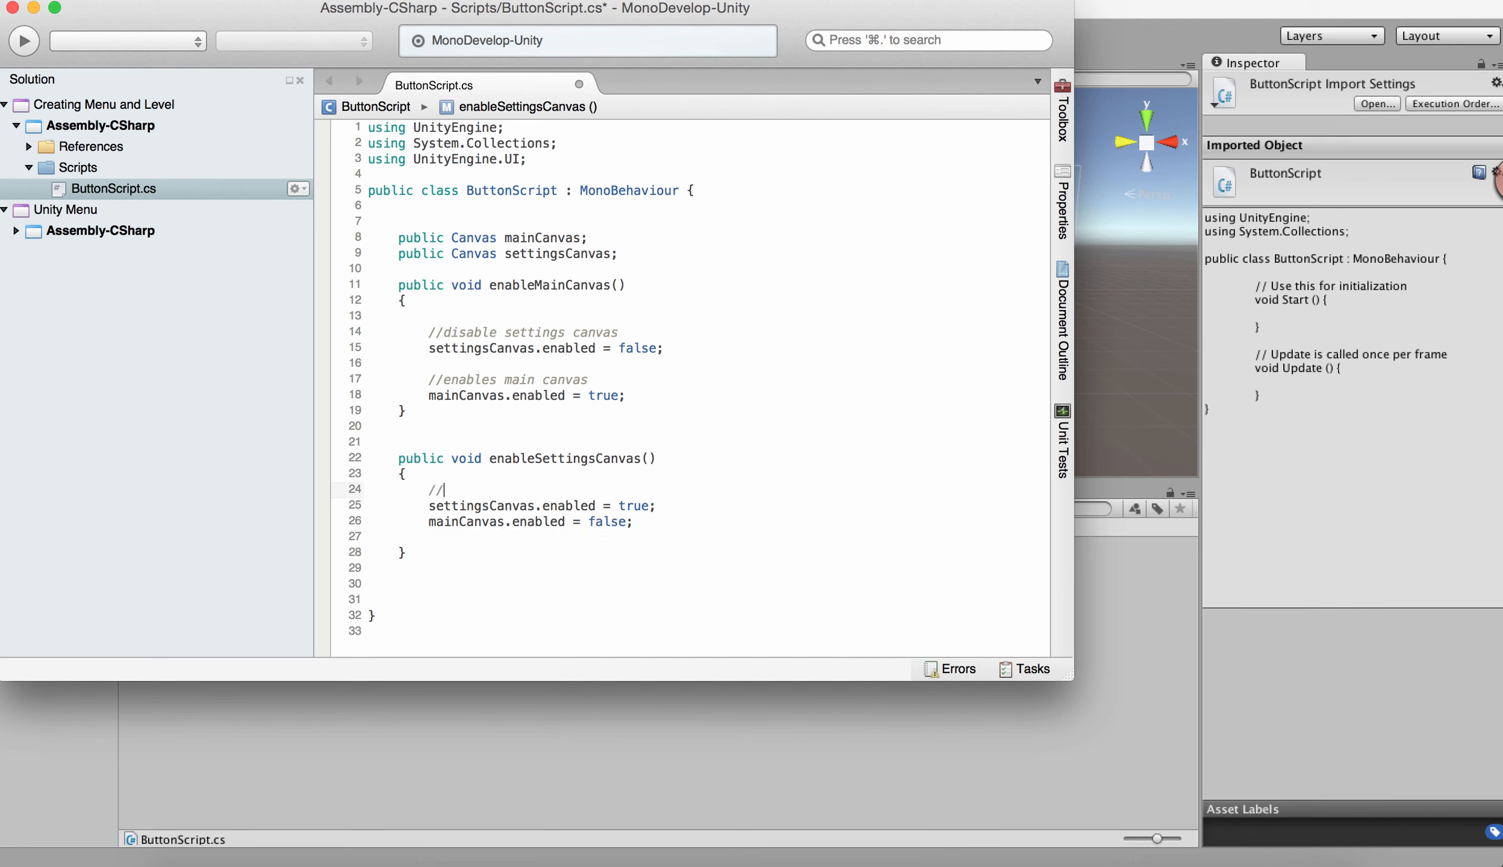
{"action": "type", "text": "enable settings canvas"}
{"action": "left_click", "coordinate": [695, 505]}
{"action": "key", "text": "Return"}
{"action": "key", "text": "Return"}
{"action": "type", "text": "//dis"}
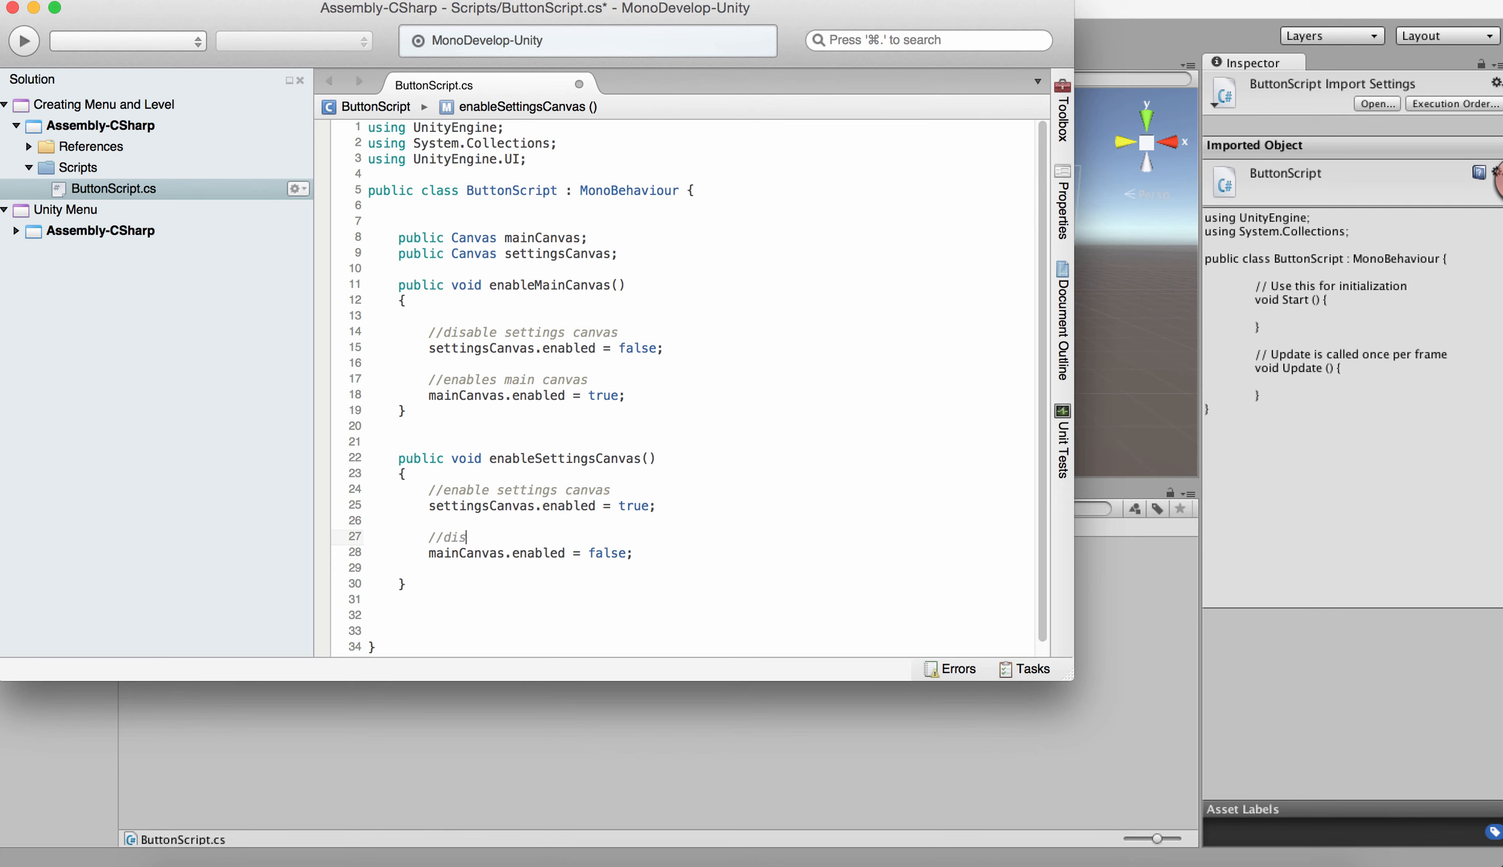
{"action": "type", "text": "able main canvas"}
Add an empty public void method startLevel1() with braces below enableSettingsCanvas, leaving a blank line in its body
{"action": "left_click", "coordinate": [546, 572]}
{"action": "left_click", "coordinate": [449, 583]}
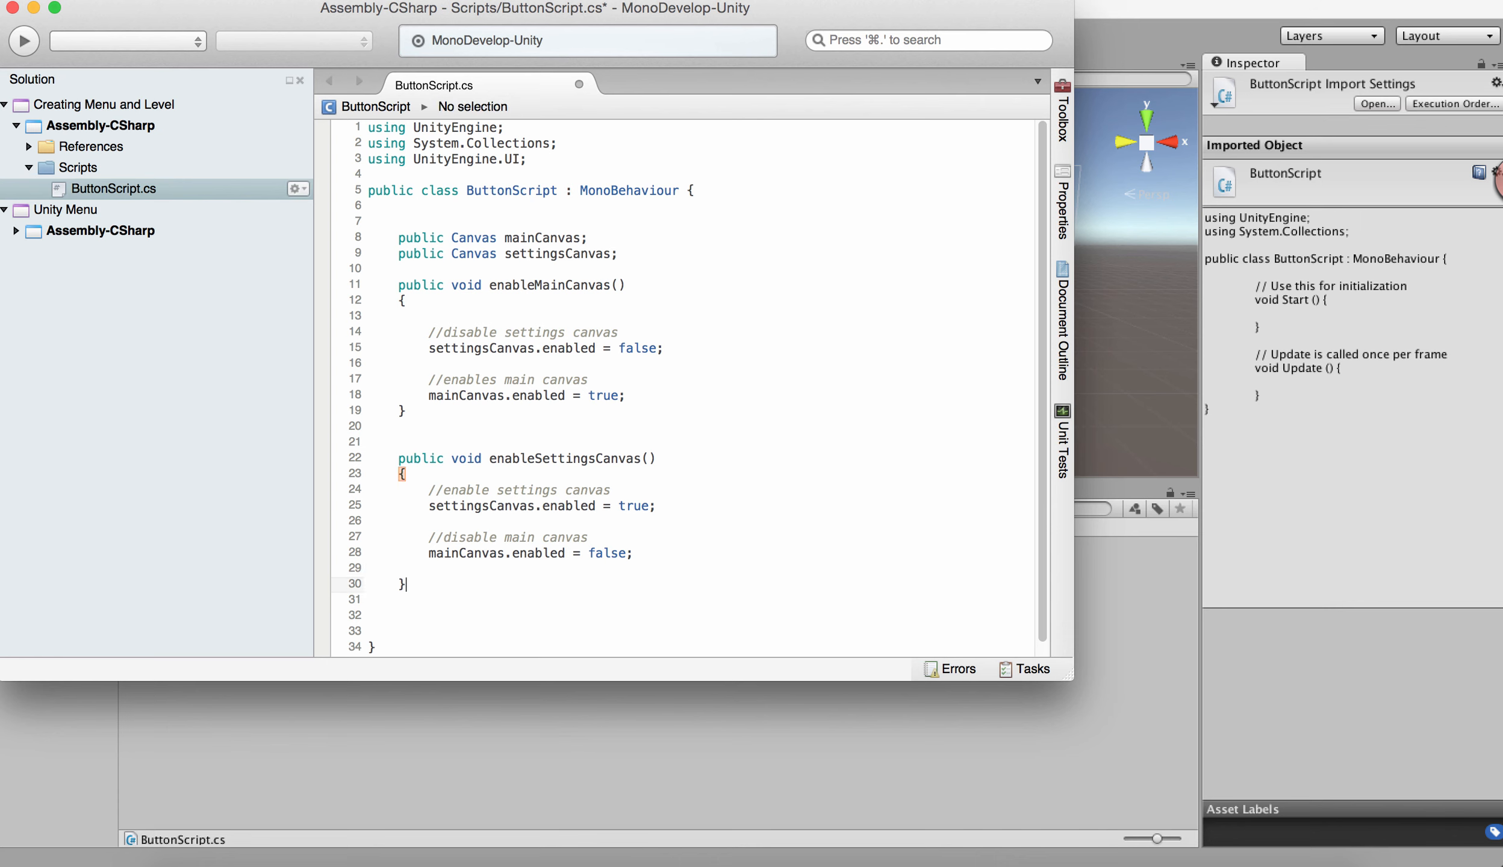
{"action": "key", "text": "Return"}
{"action": "key", "text": "Return"}
{"action": "scroll", "coordinate": [434, 585], "scroll_direction": "down", "scroll_amount": 1}
{"action": "scroll", "coordinate": [434, 586], "scroll_direction": "up", "scroll_amount": 1}
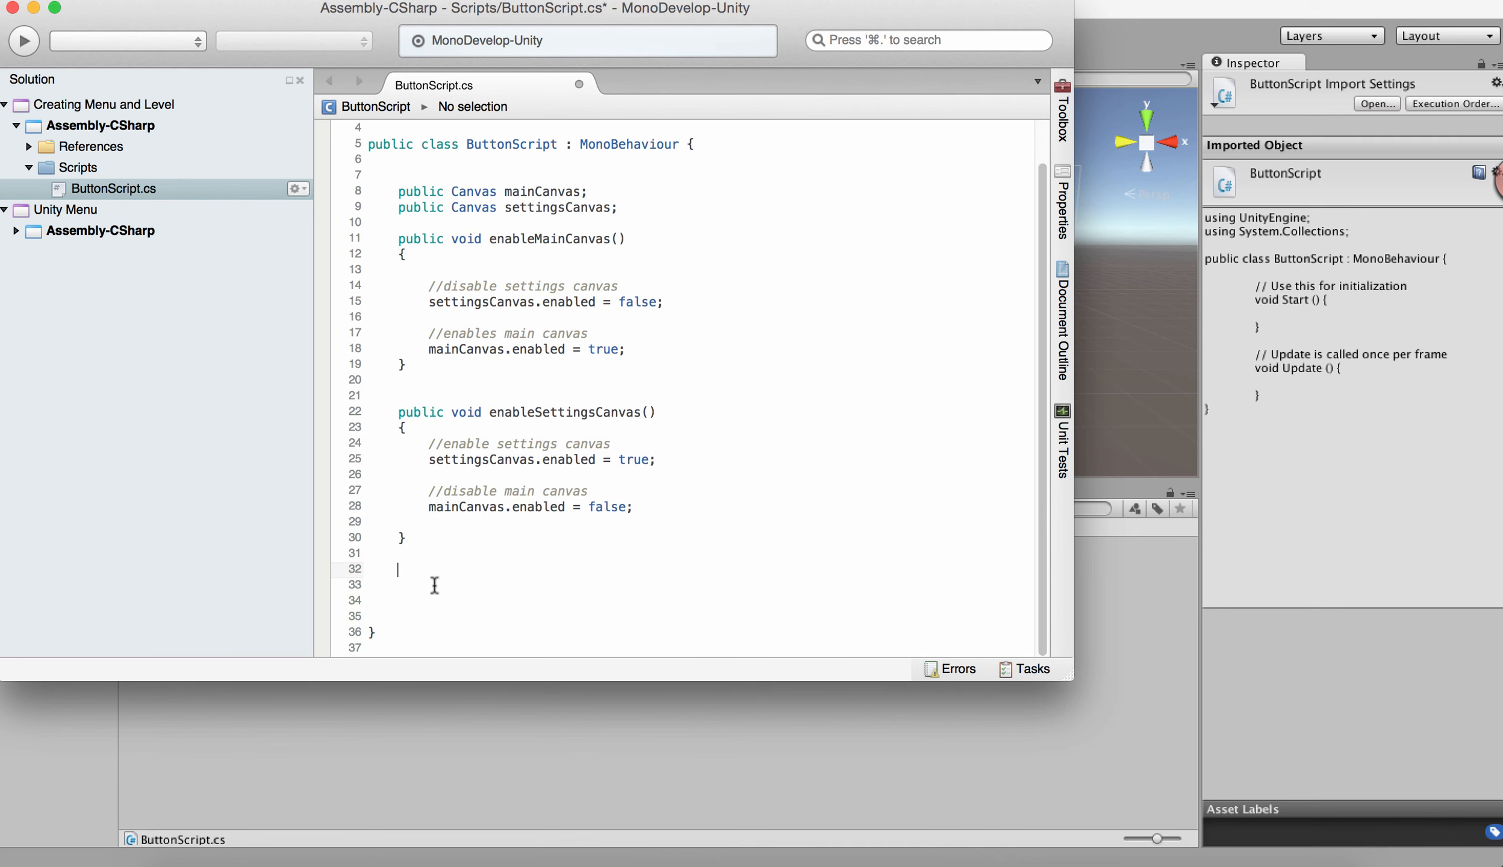
{"action": "type", "text": "pub"}
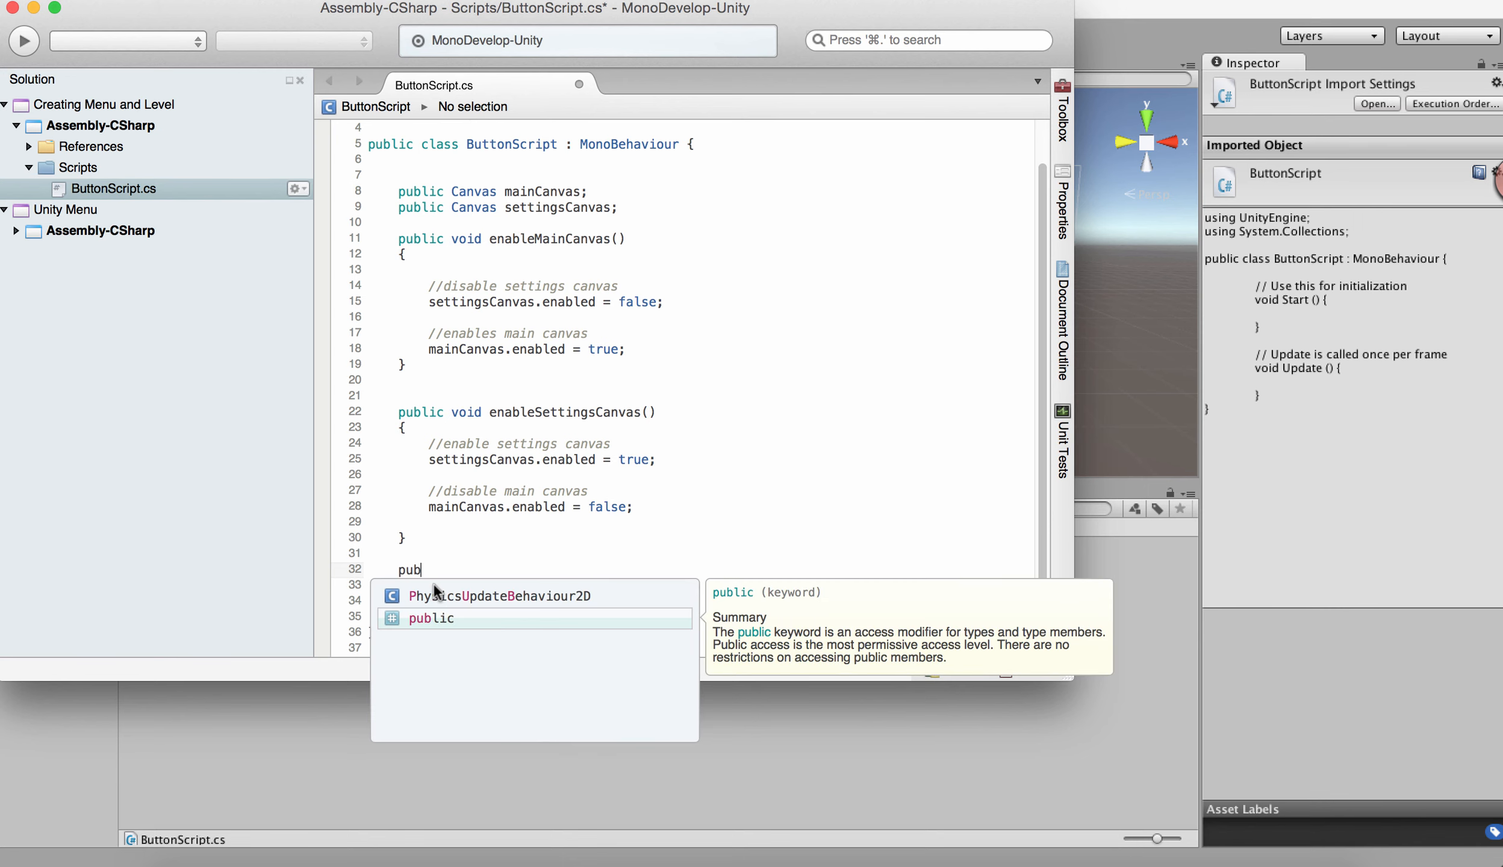
{"action": "type", "text": "lic void startLevel1"}
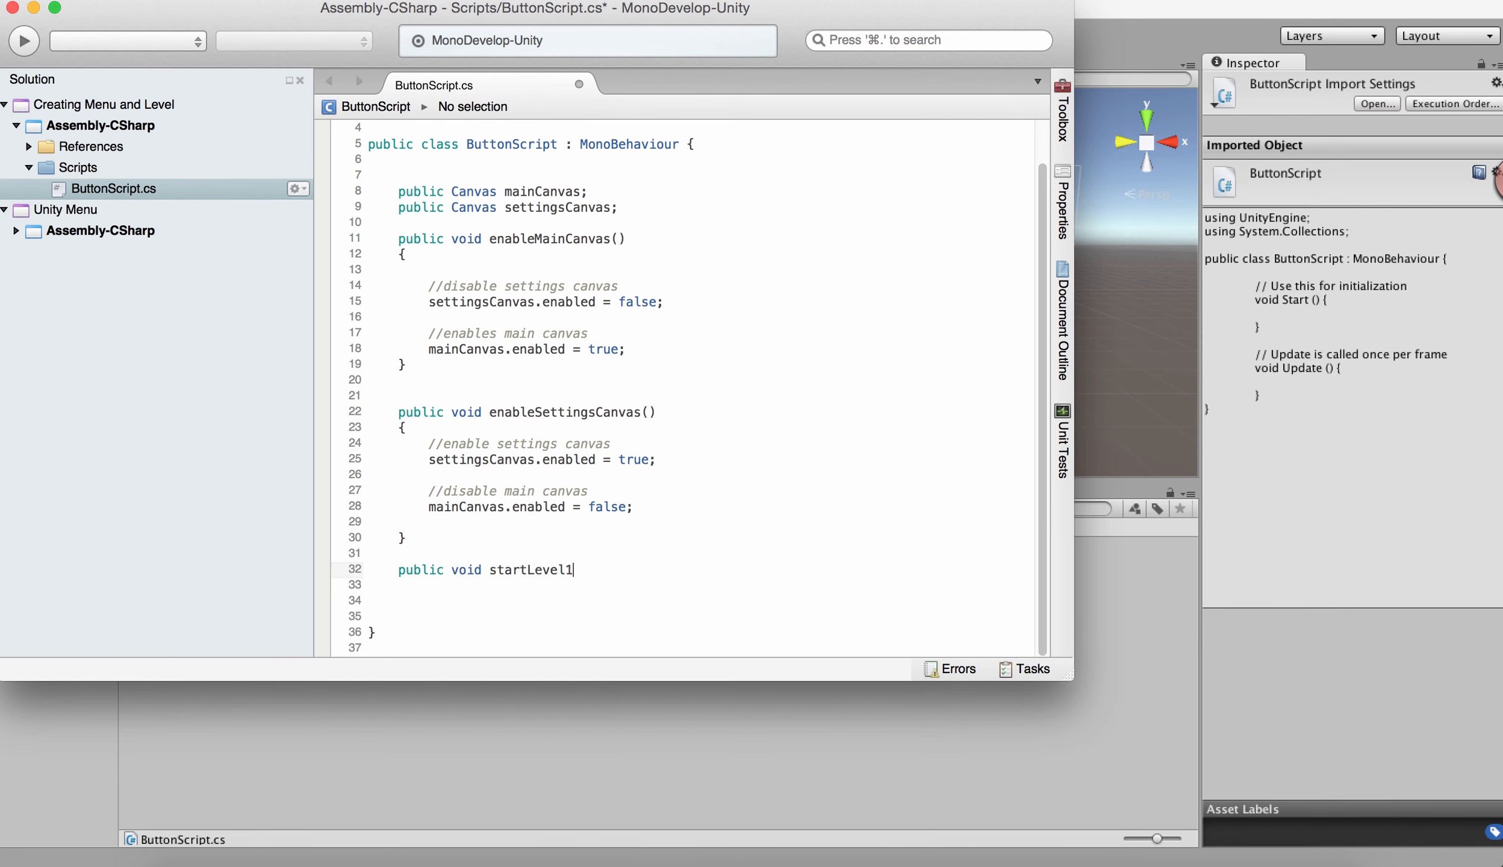
{"action": "type", "text": "()"}
{"action": "key", "text": "Return"}
{"action": "type", "text": "{"}
{"action": "key", "text": "Return"}
{"action": "key", "text": "Return"}
{"action": "type", "text": "}"}
Write "Application.LoadLevel (1);" in the startLevel1 body and save the script
{"action": "scroll", "coordinate": [462, 546], "scroll_direction": "down", "scroll_amount": 3}
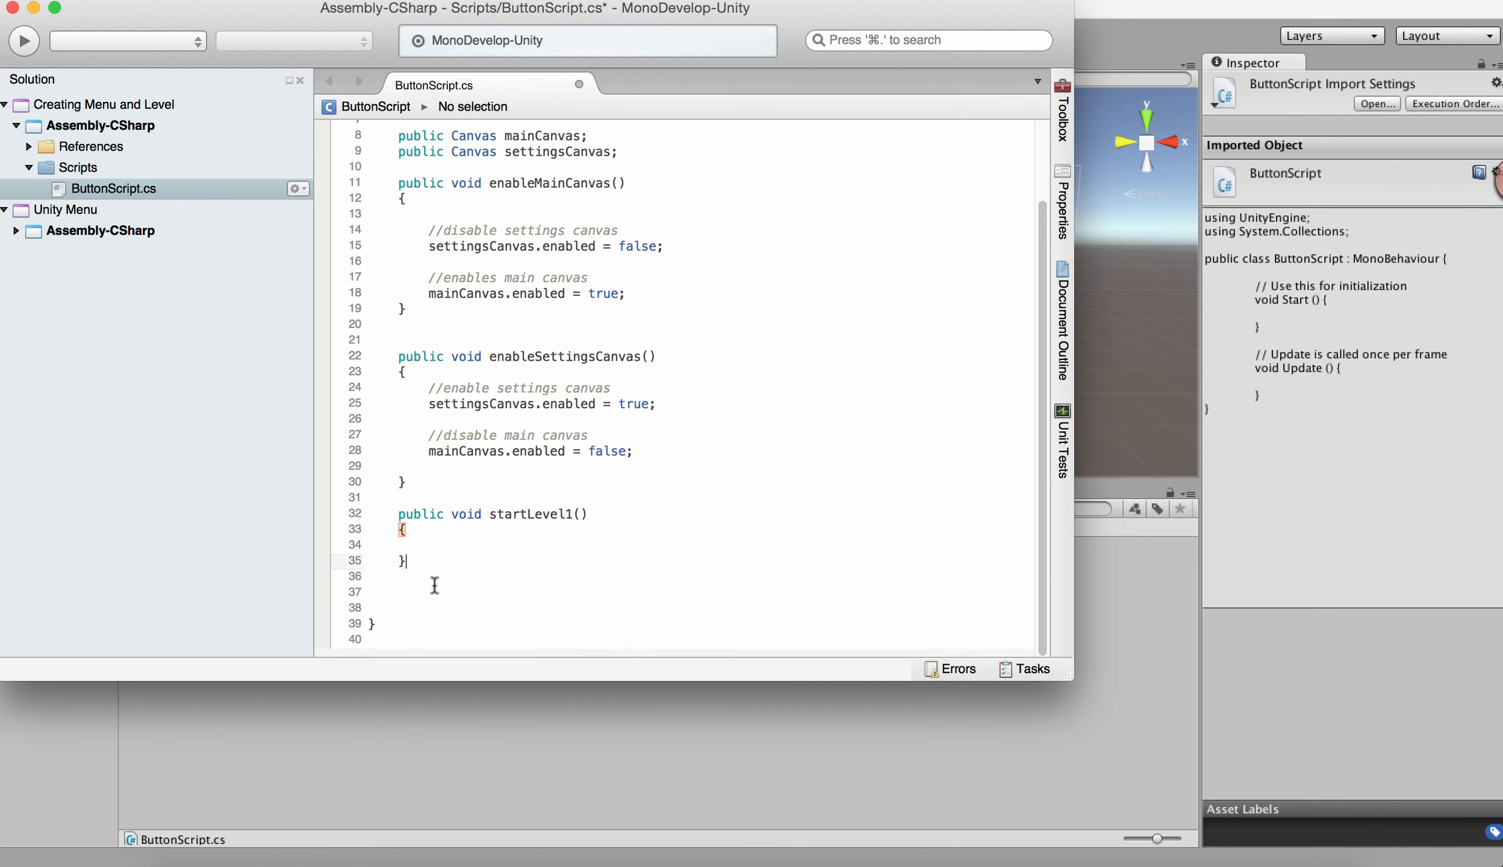
{"action": "left_click", "coordinate": [462, 546]}
{"action": "type", "text": "Appl"}
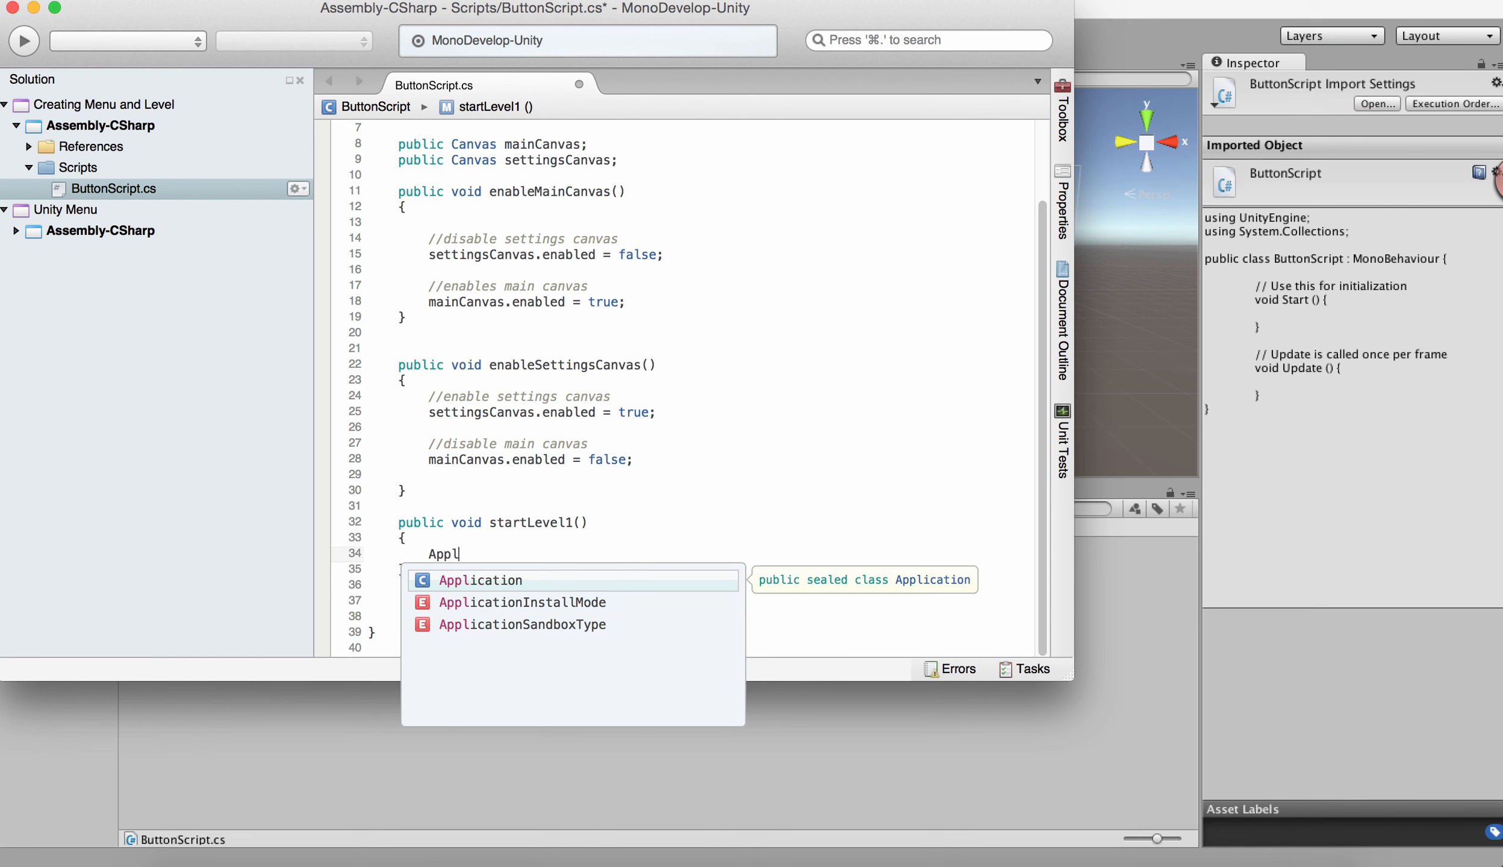
{"action": "type", "text": "ication.LoadLevel"}
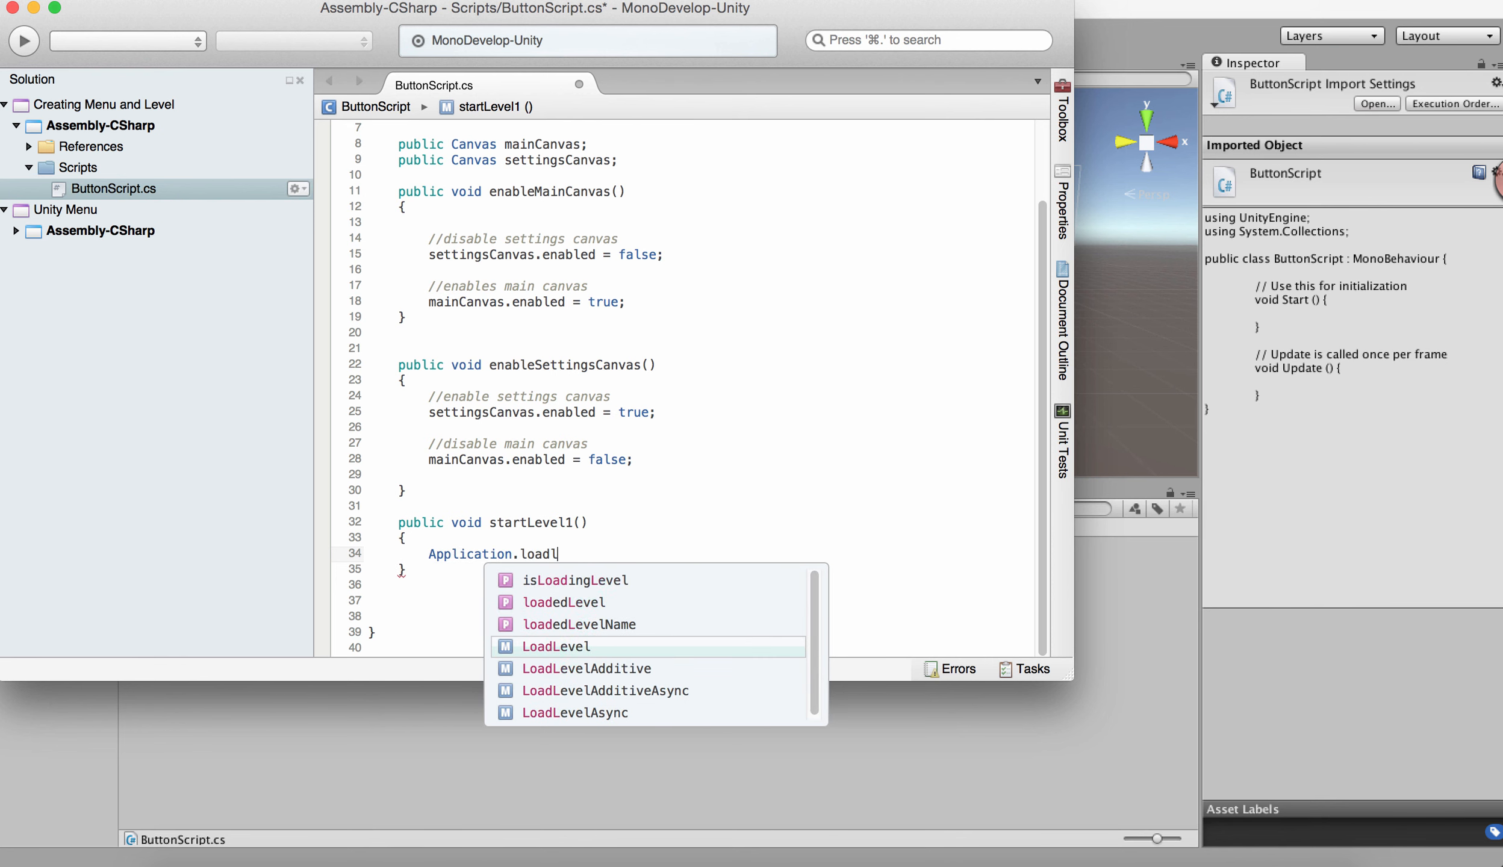
{"action": "type", "text": "(\""}
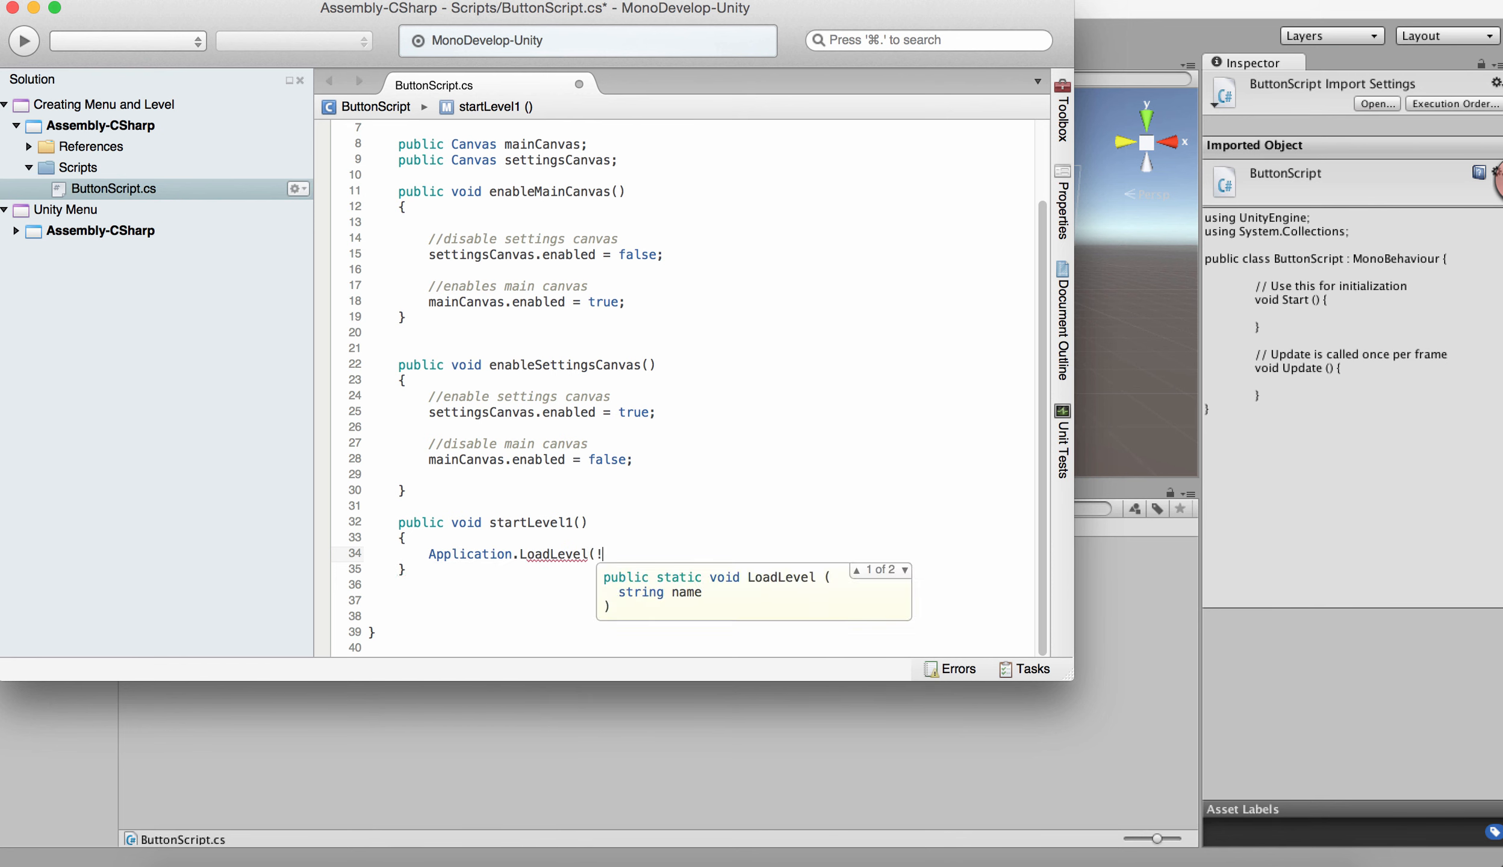
{"action": "type", "text": ");"}
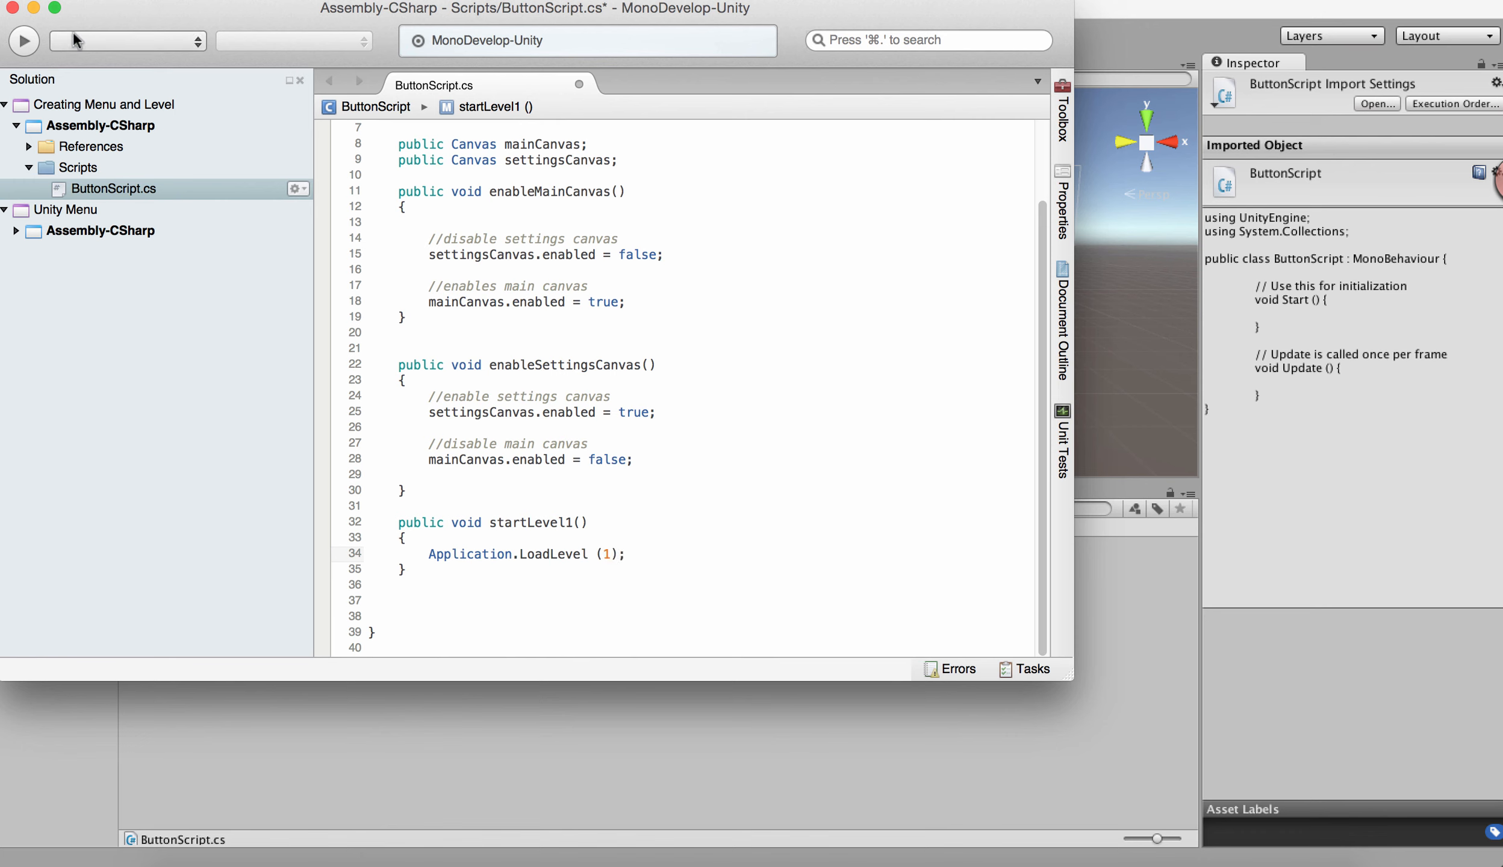
{"action": "left_click", "coordinate": [228, 1]}
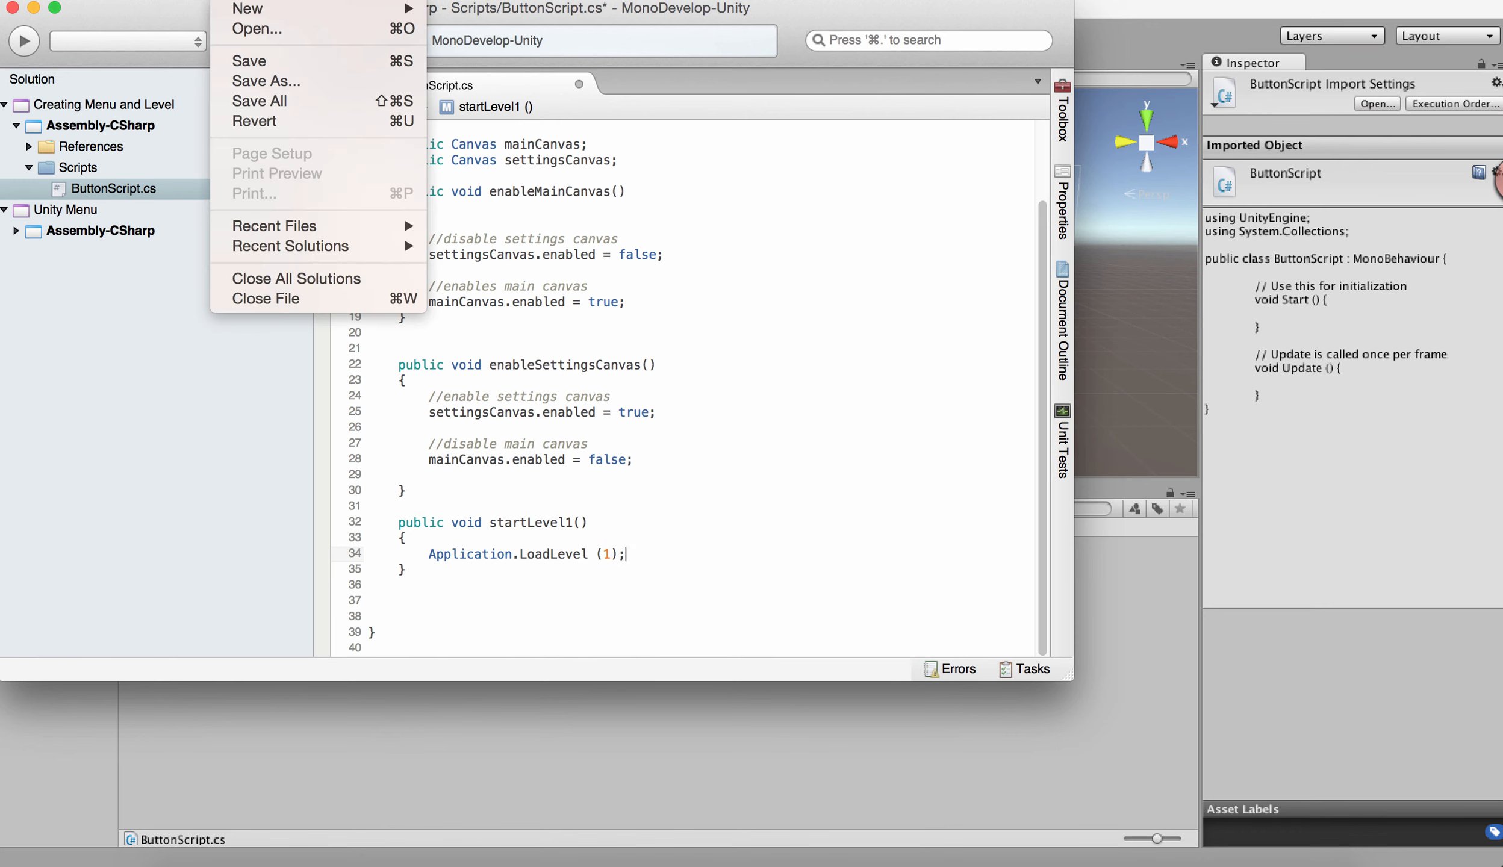
{"action": "left_click", "coordinate": [249, 60]}
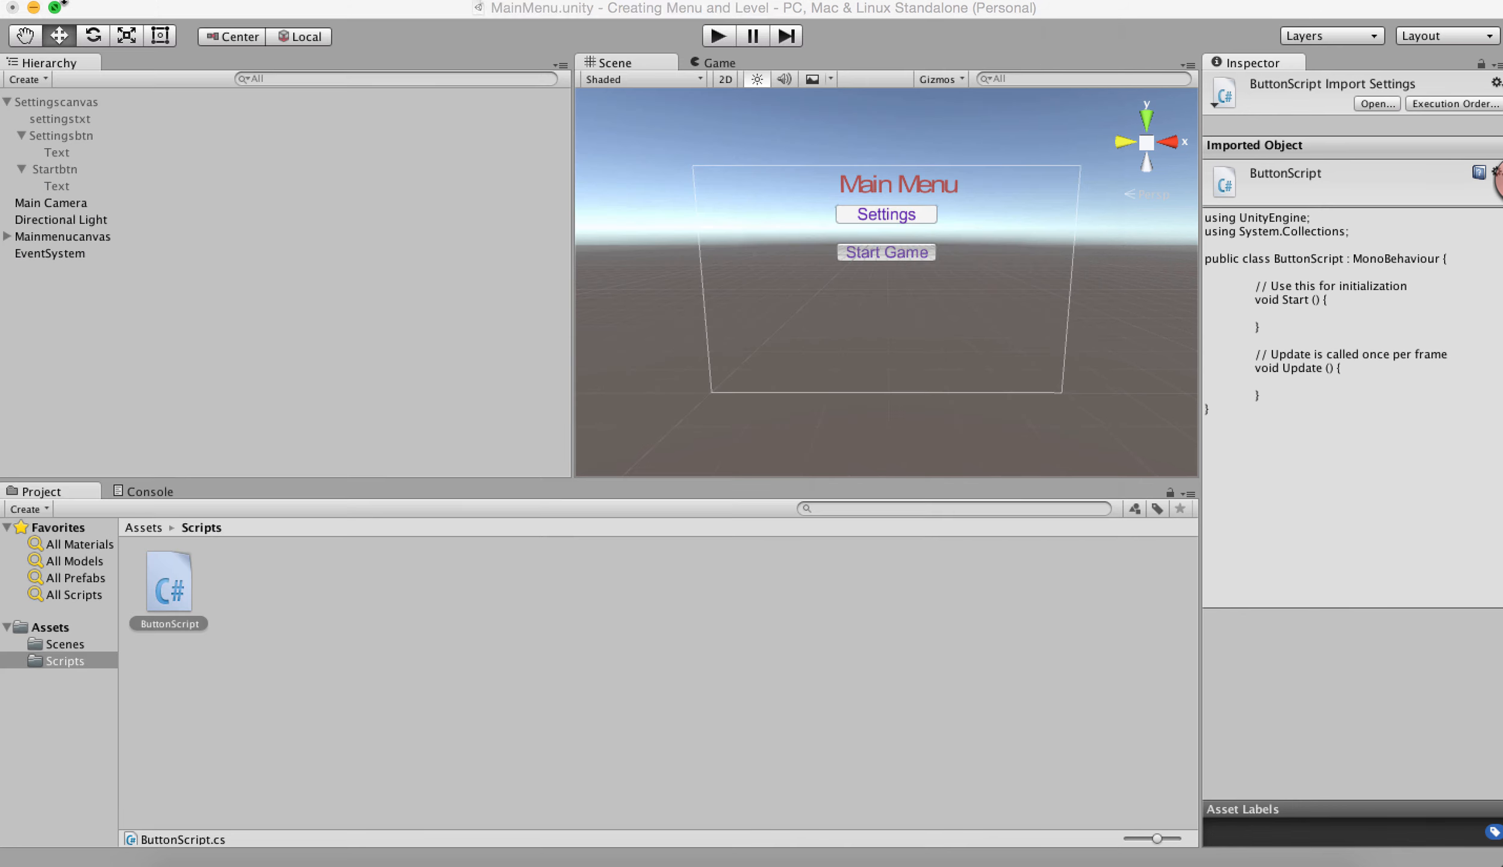
Switch to Unity and check the build index of the Level 1 scene in the Build Settings
{"action": "left_click", "coordinate": [12, 7]}
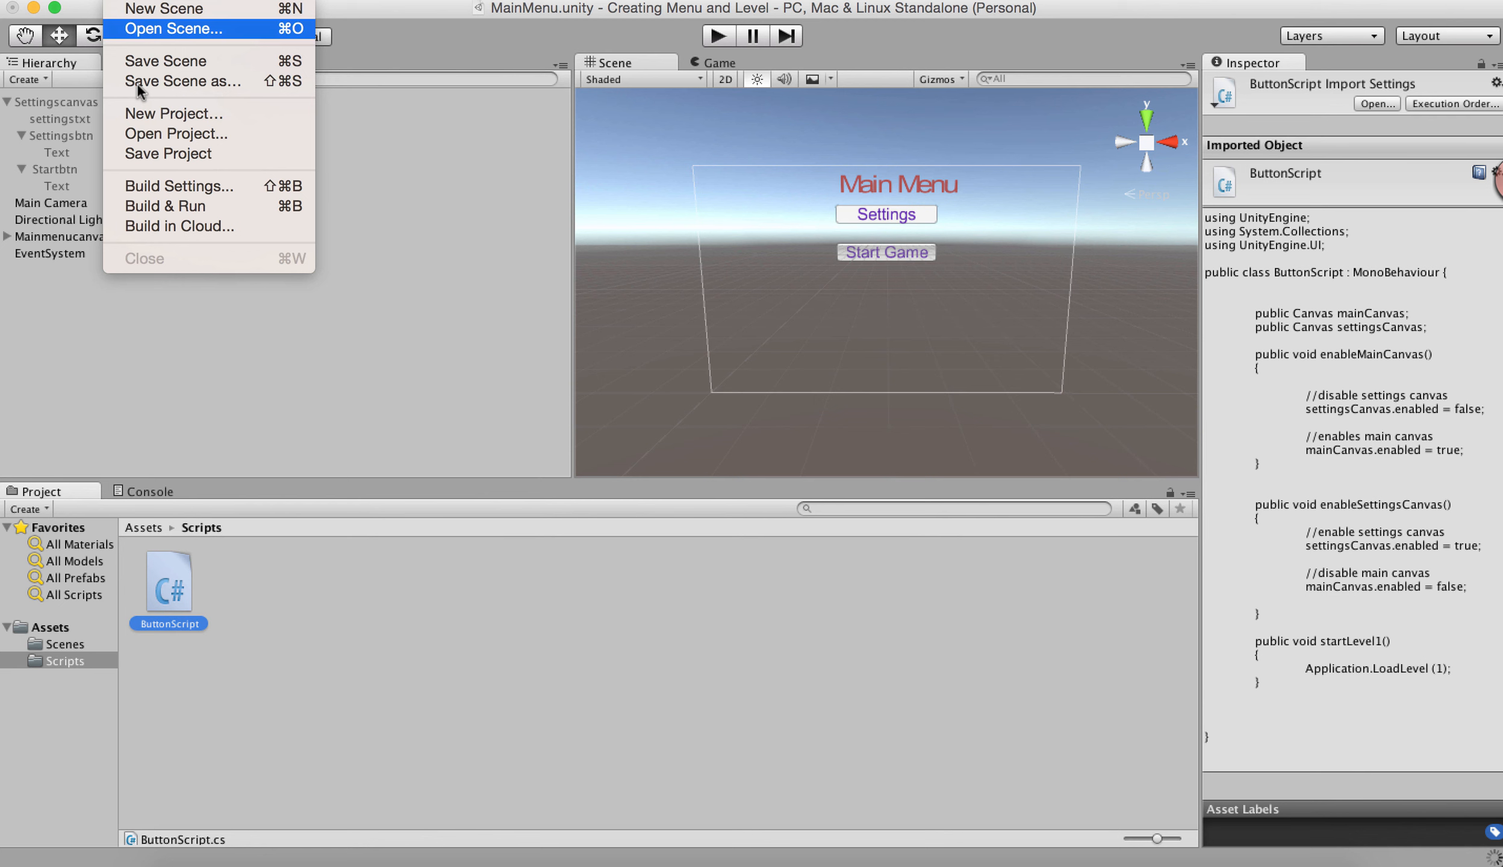
{"action": "left_click", "coordinate": [174, 186]}
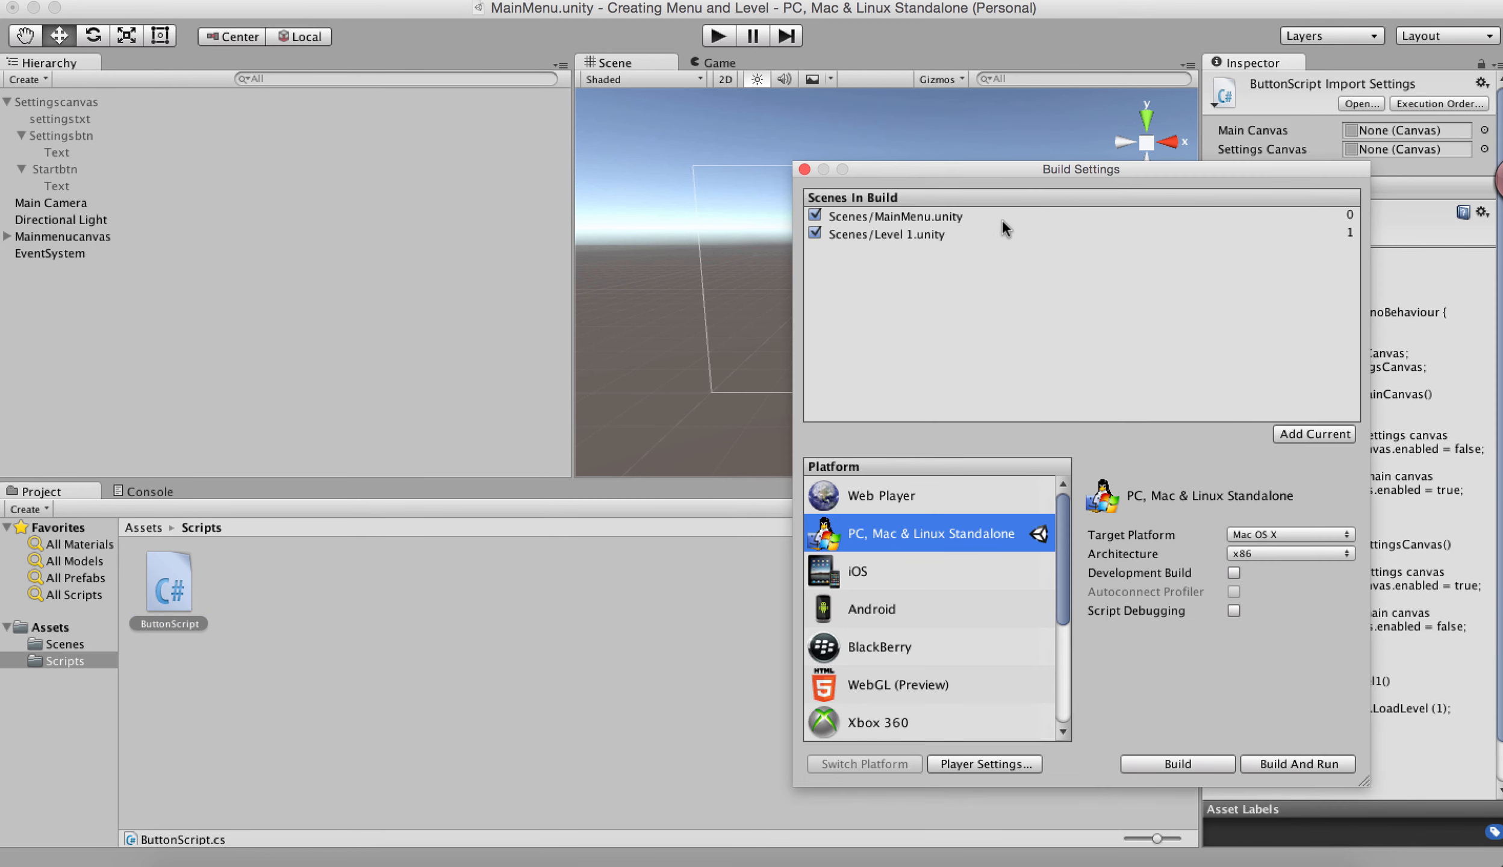
{"action": "left_click", "coordinate": [943, 238]}
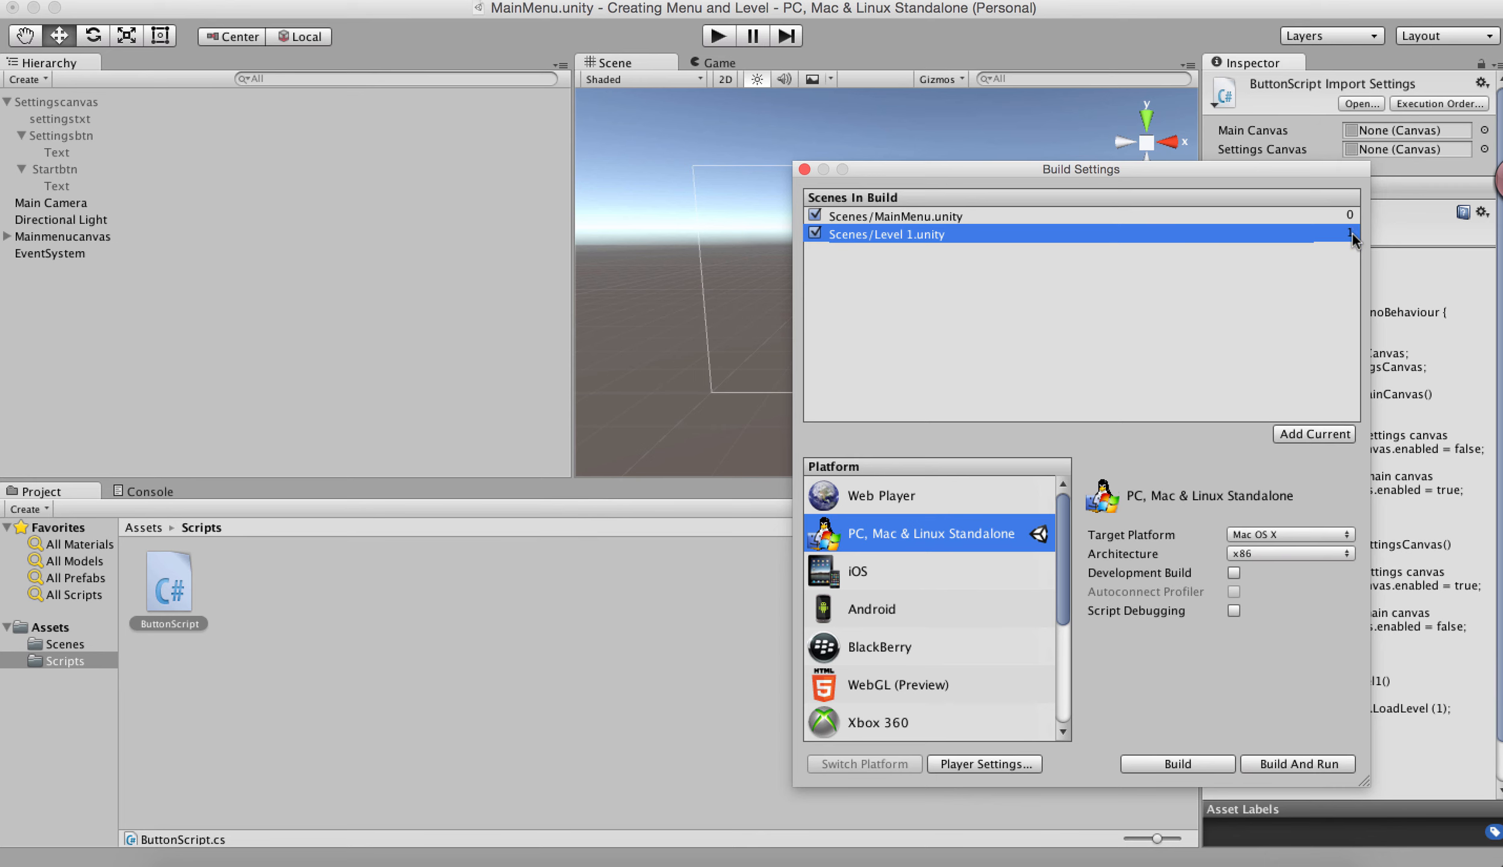
{"action": "left_click", "coordinate": [804, 170]}
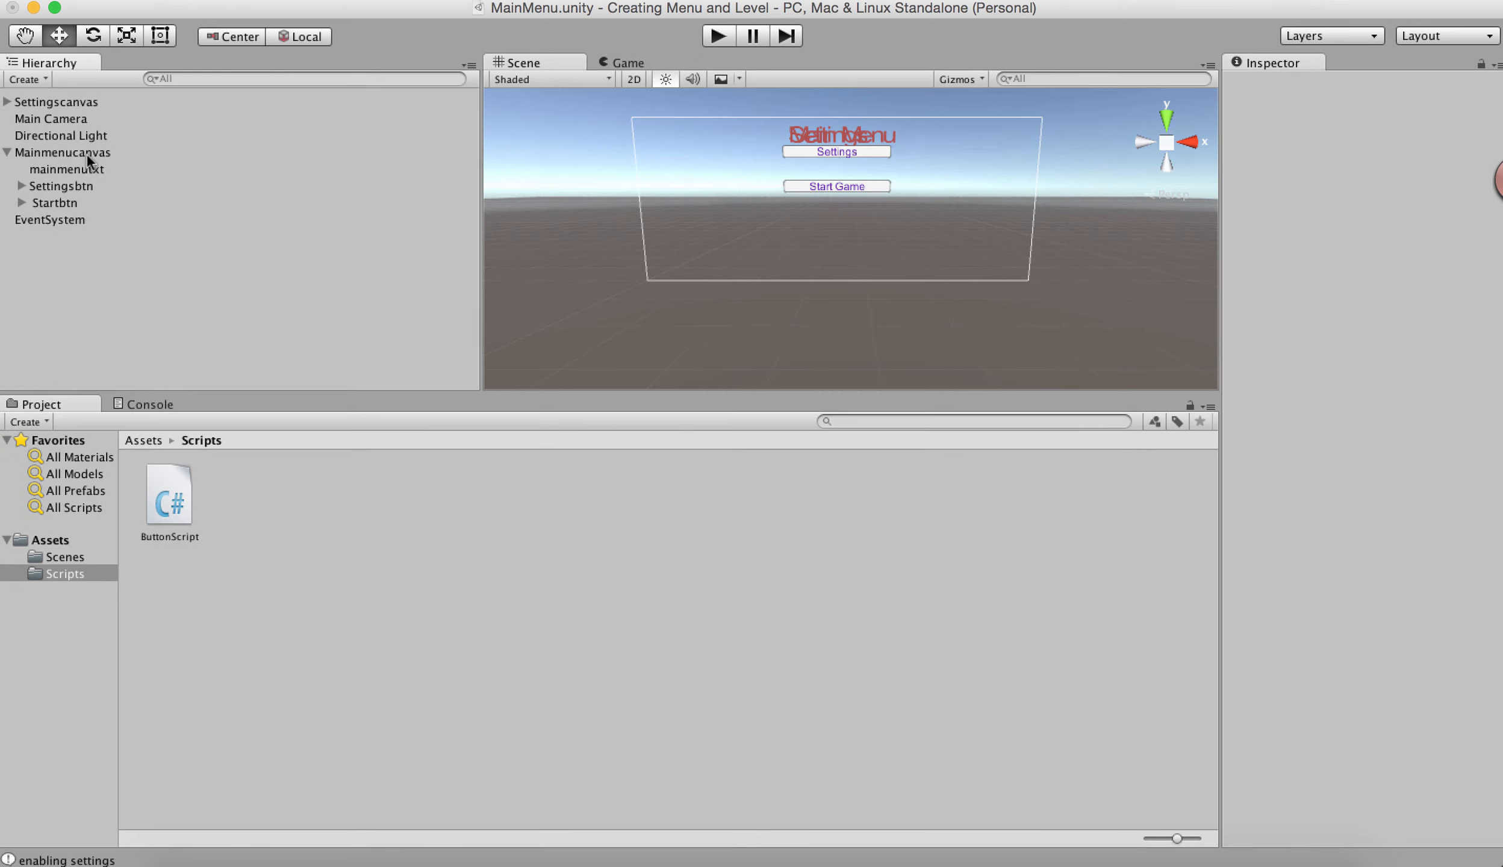
Open ButtonScript in MonoDevelop and review the Awake function and its statement disabling the settings canvas, returning to Unity when done
{"action": "double_click", "coordinate": [160, 468]}
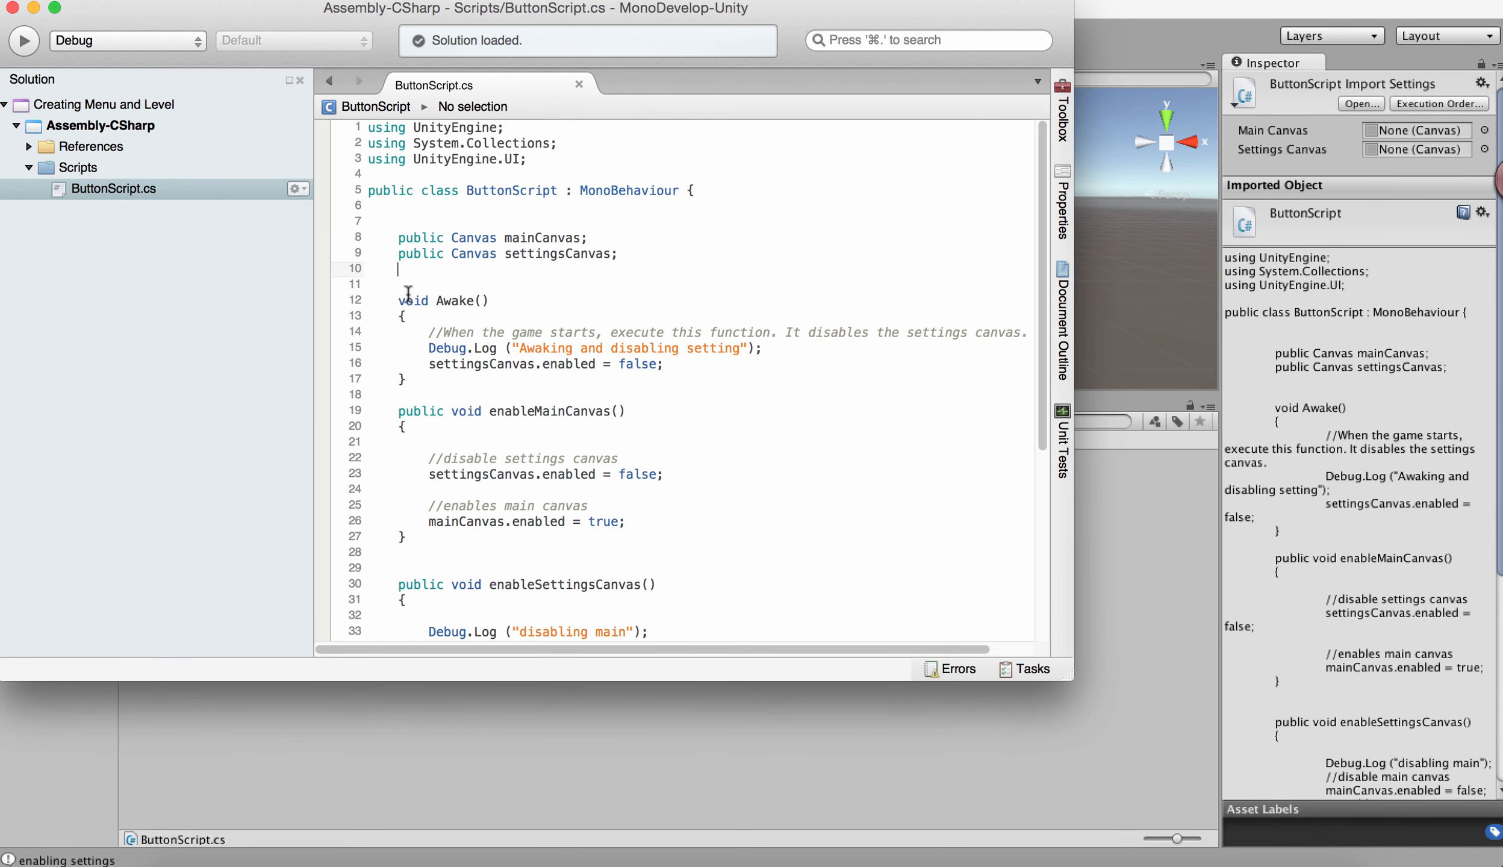
{"action": "left_click_drag", "start_coordinate": [368, 302], "coordinate": [486, 380]}
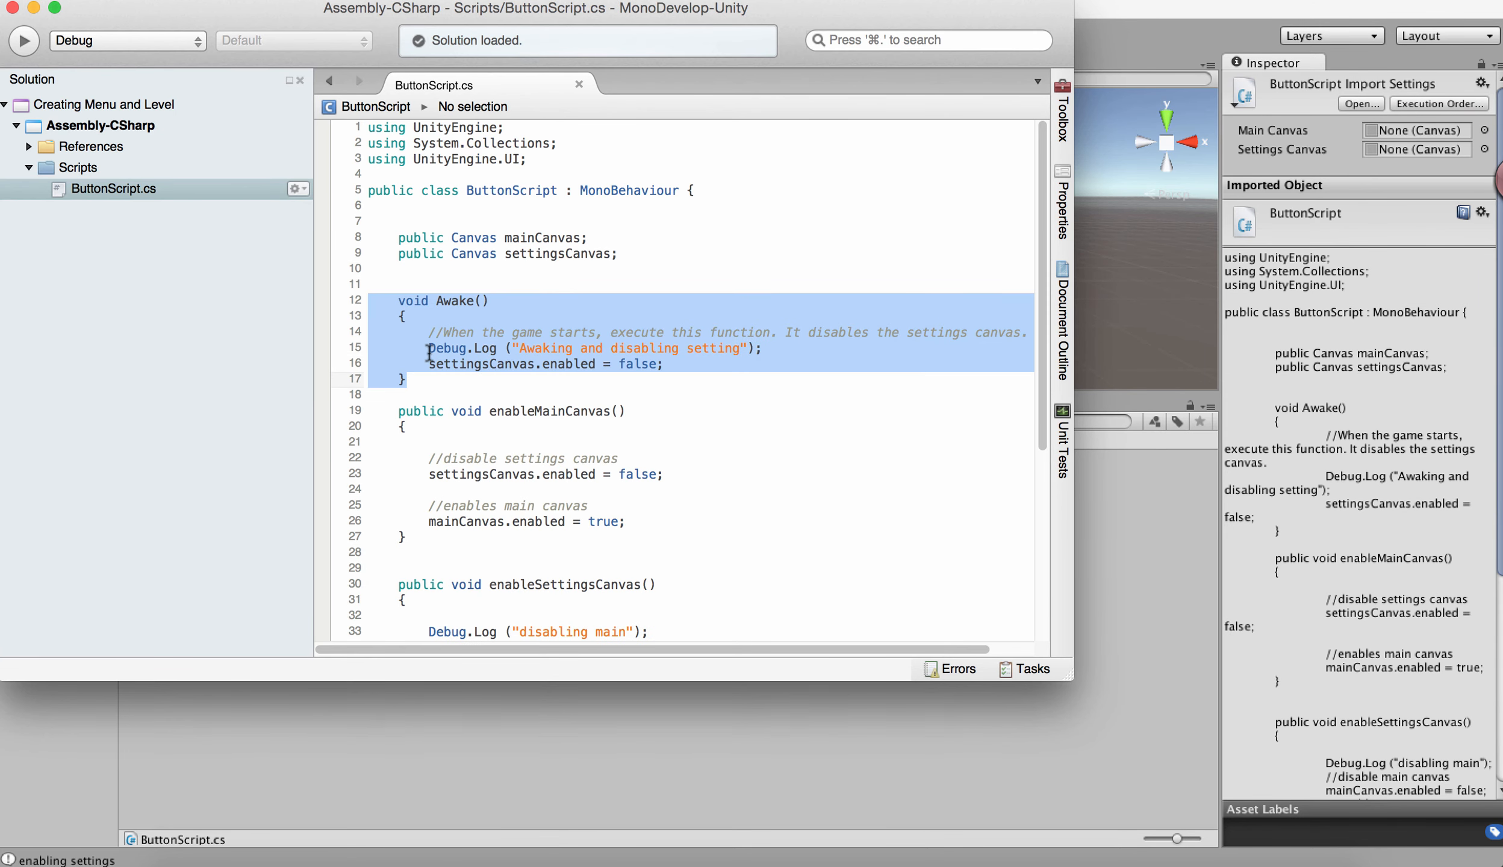
{"action": "left_click", "coordinate": [425, 363]}
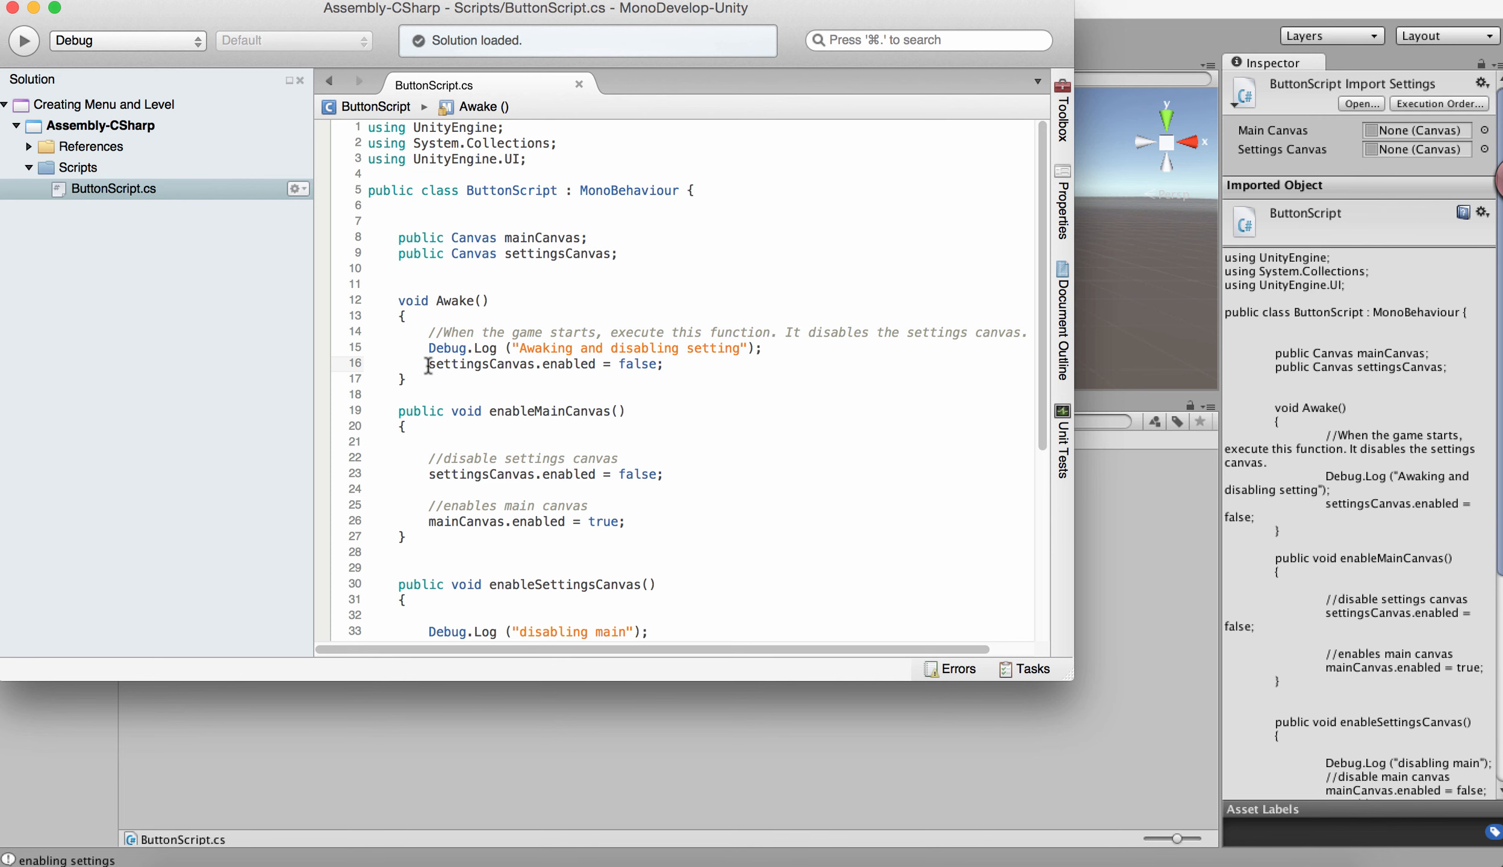
{"action": "left_click_drag", "start_coordinate": [427, 365], "coordinate": [686, 364]}
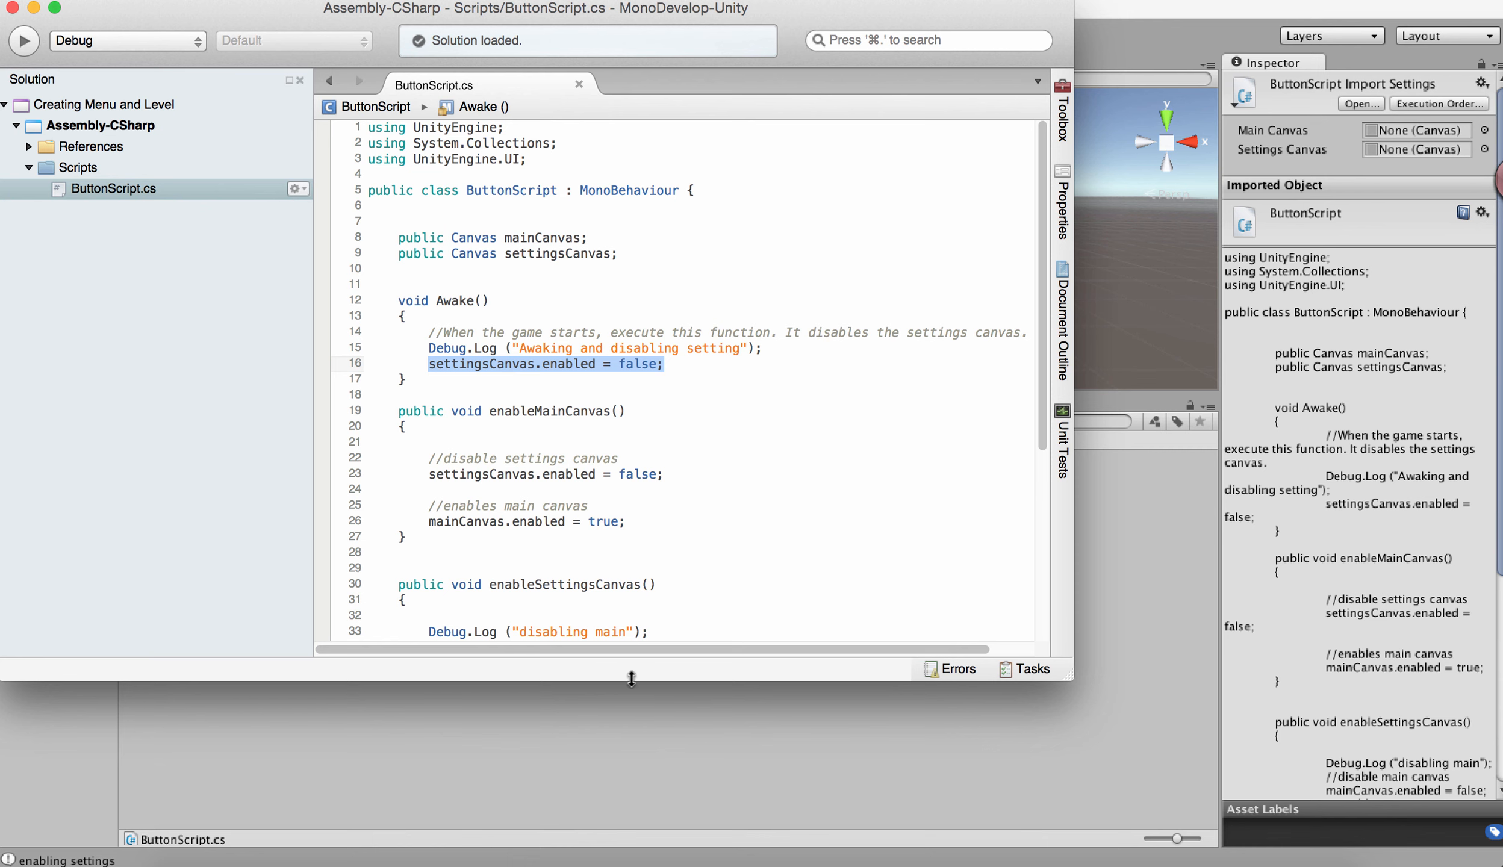
{"action": "left_click", "coordinate": [230, 0]}
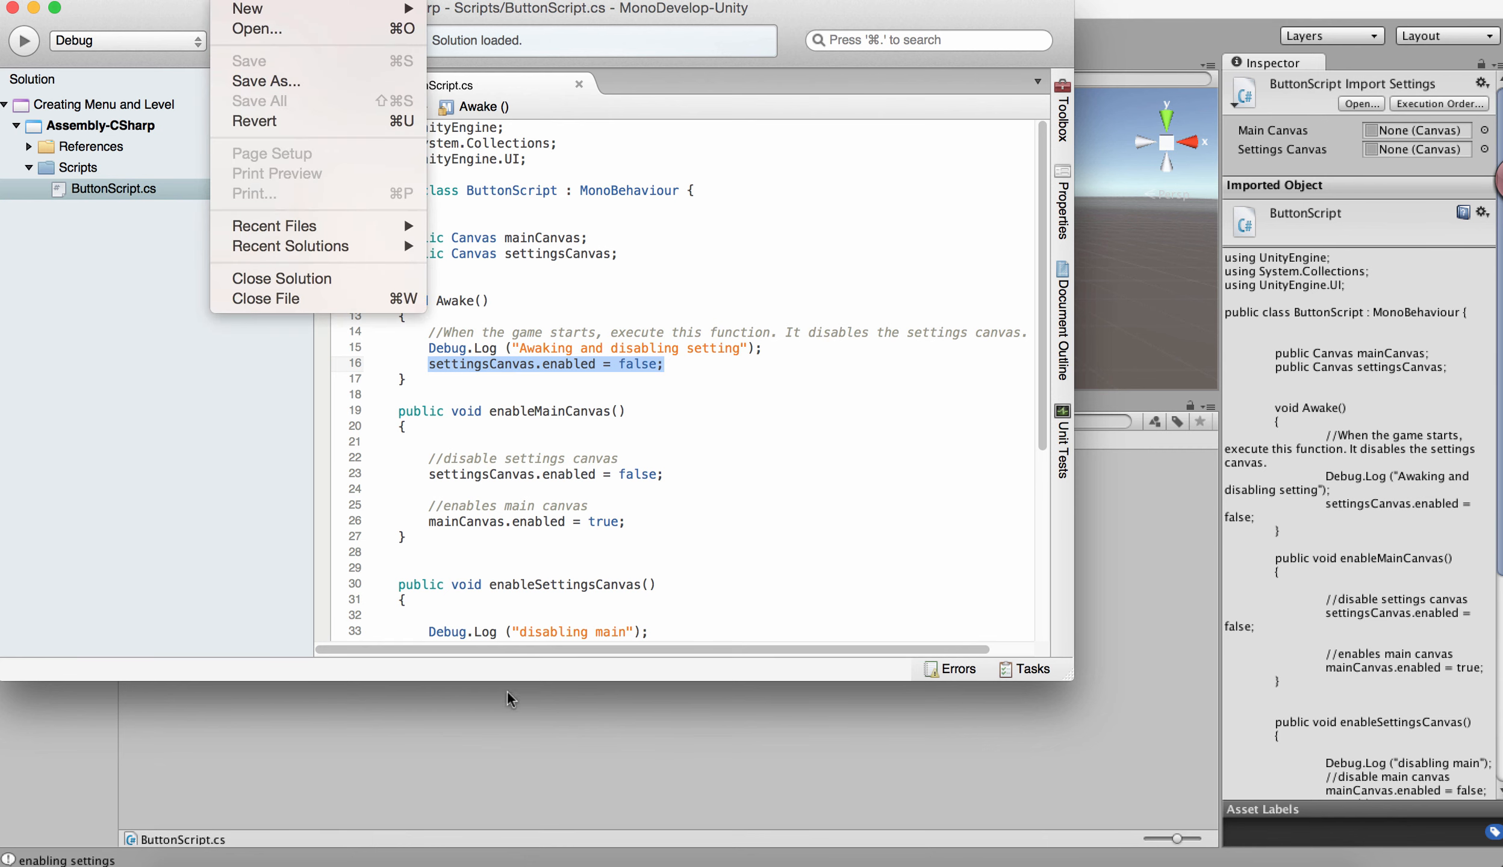
{"action": "left_click", "coordinate": [505, 744]}
Remove the existing Button Script component from the Main Camera
{"action": "left_click", "coordinate": [54, 120]}
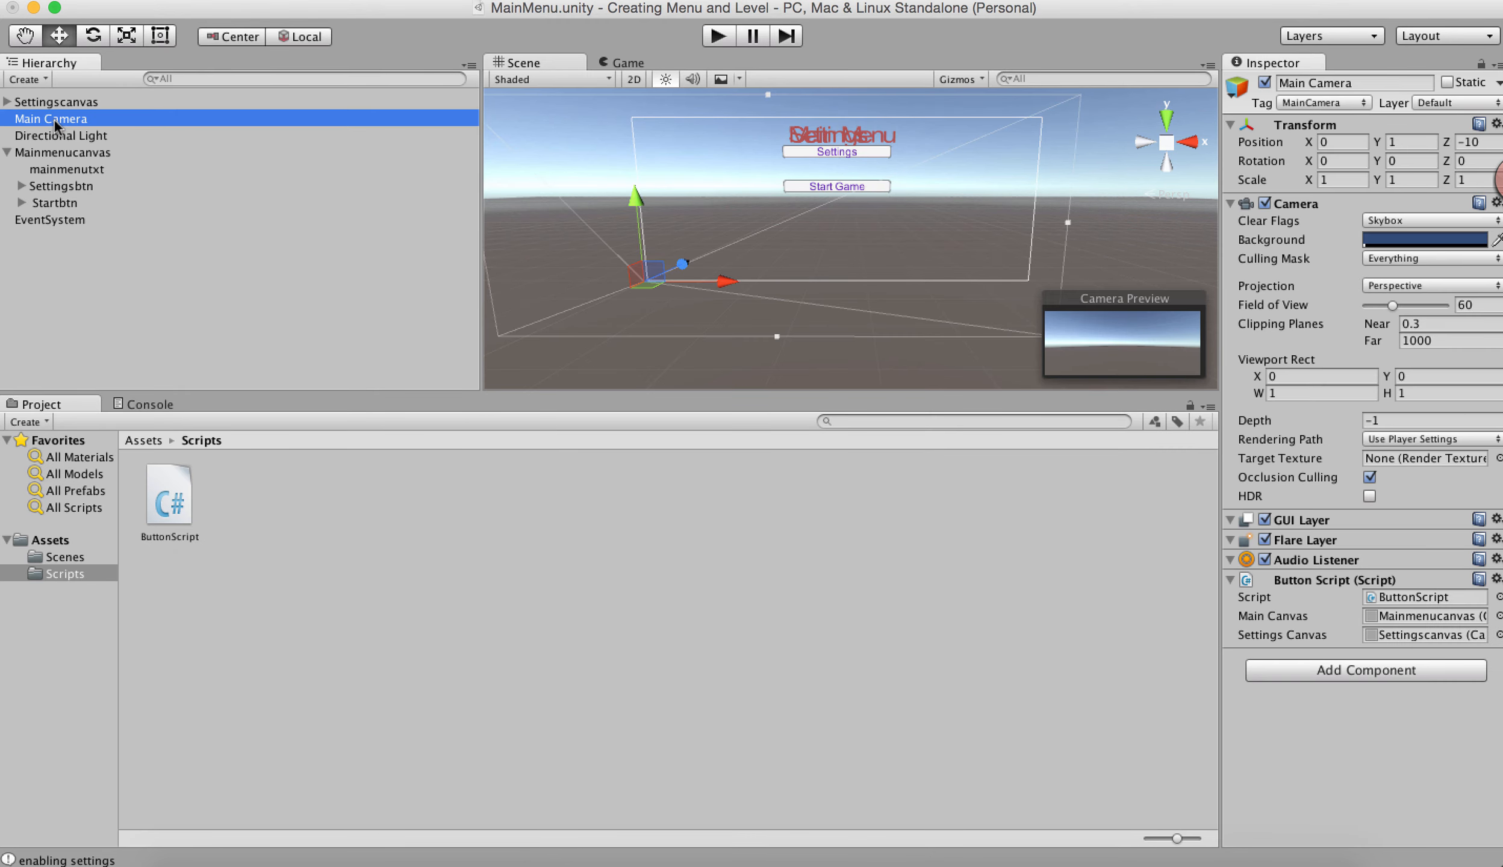
{"action": "left_click", "coordinate": [1496, 579]}
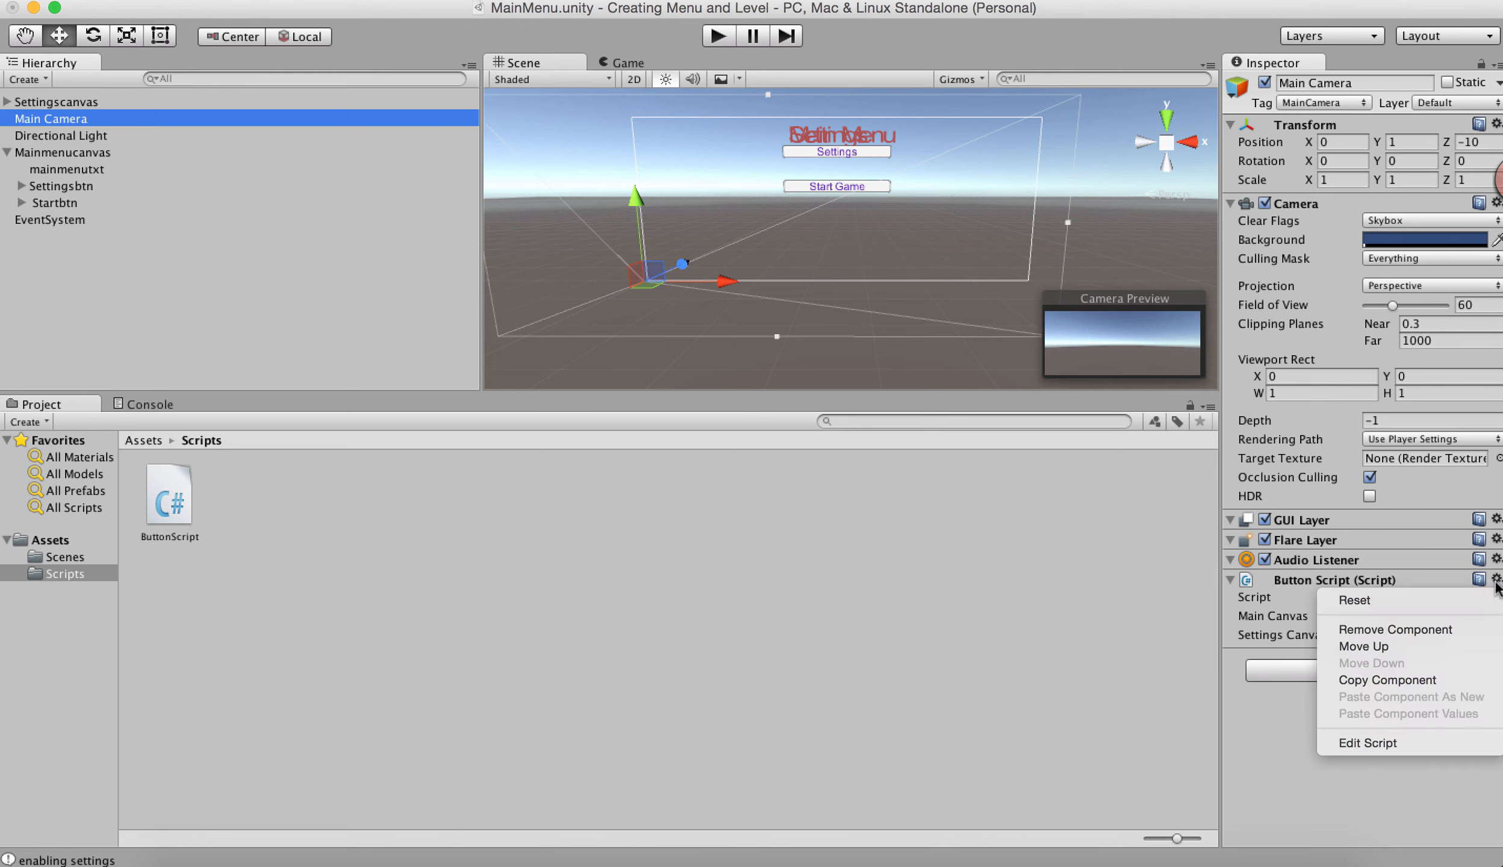
{"action": "left_click", "coordinate": [1467, 630]}
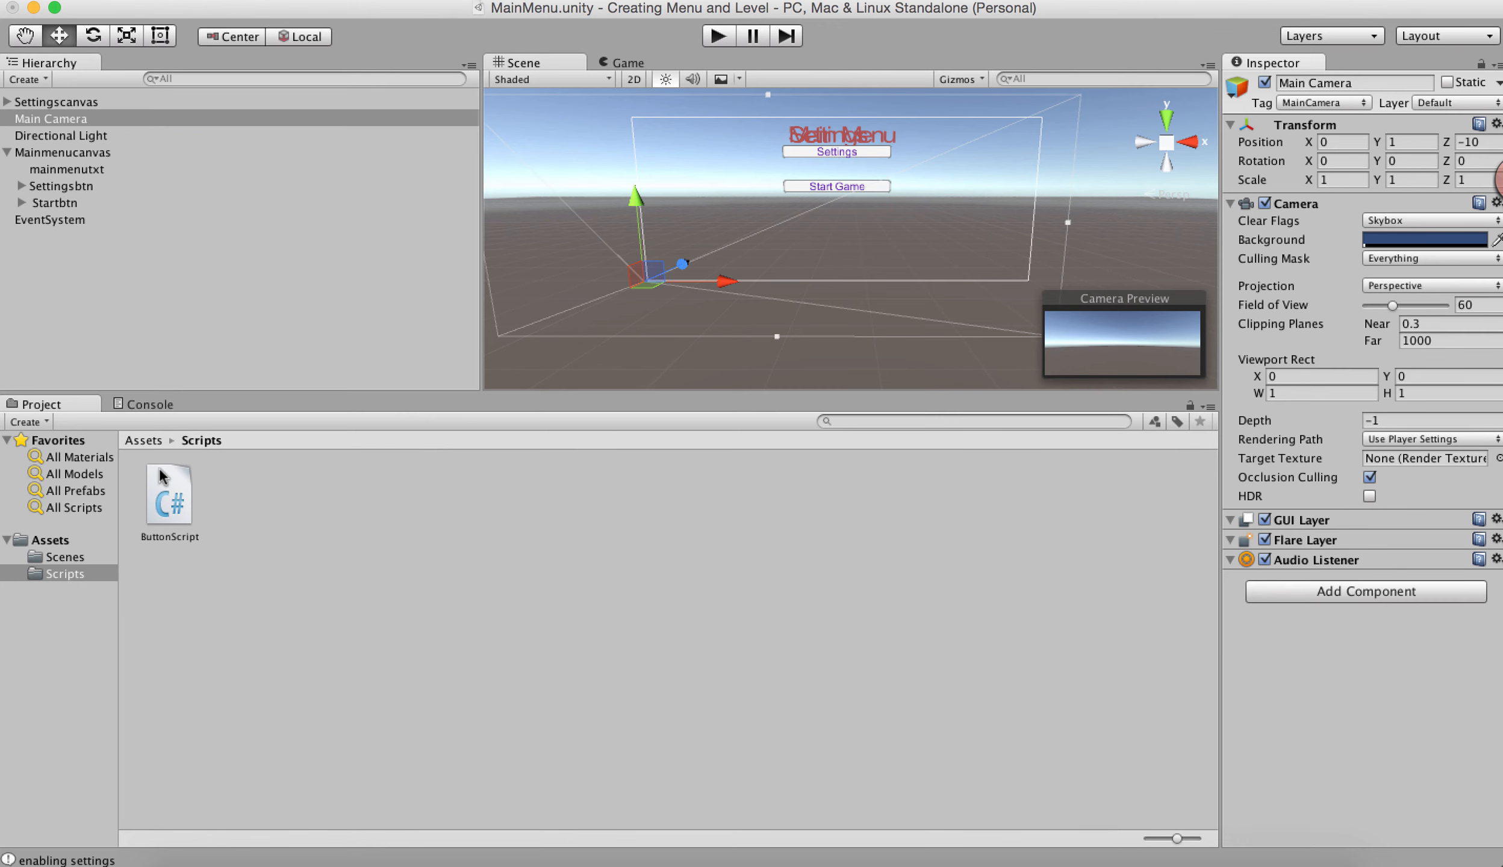
Attach ButtonScript to the Main Camera, assigning Mainmenucanvas as its Main Canvas and Settingscanvas as its Settings Canvas
{"action": "left_click_drag", "start_coordinate": [161, 476], "coordinate": [1376, 756]}
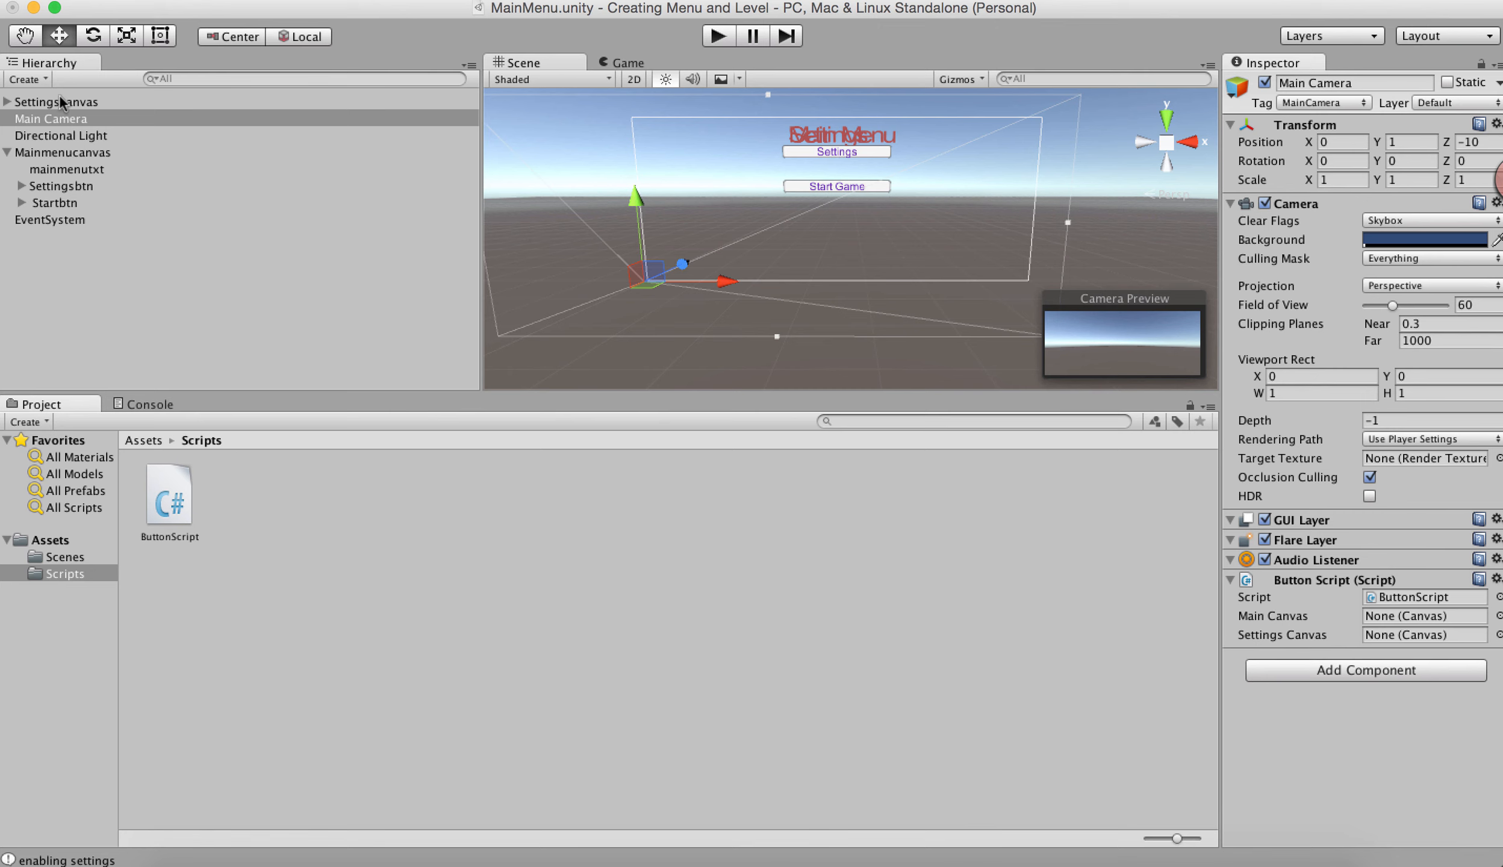
{"action": "left_click_drag", "start_coordinate": [63, 152], "coordinate": [1448, 616]}
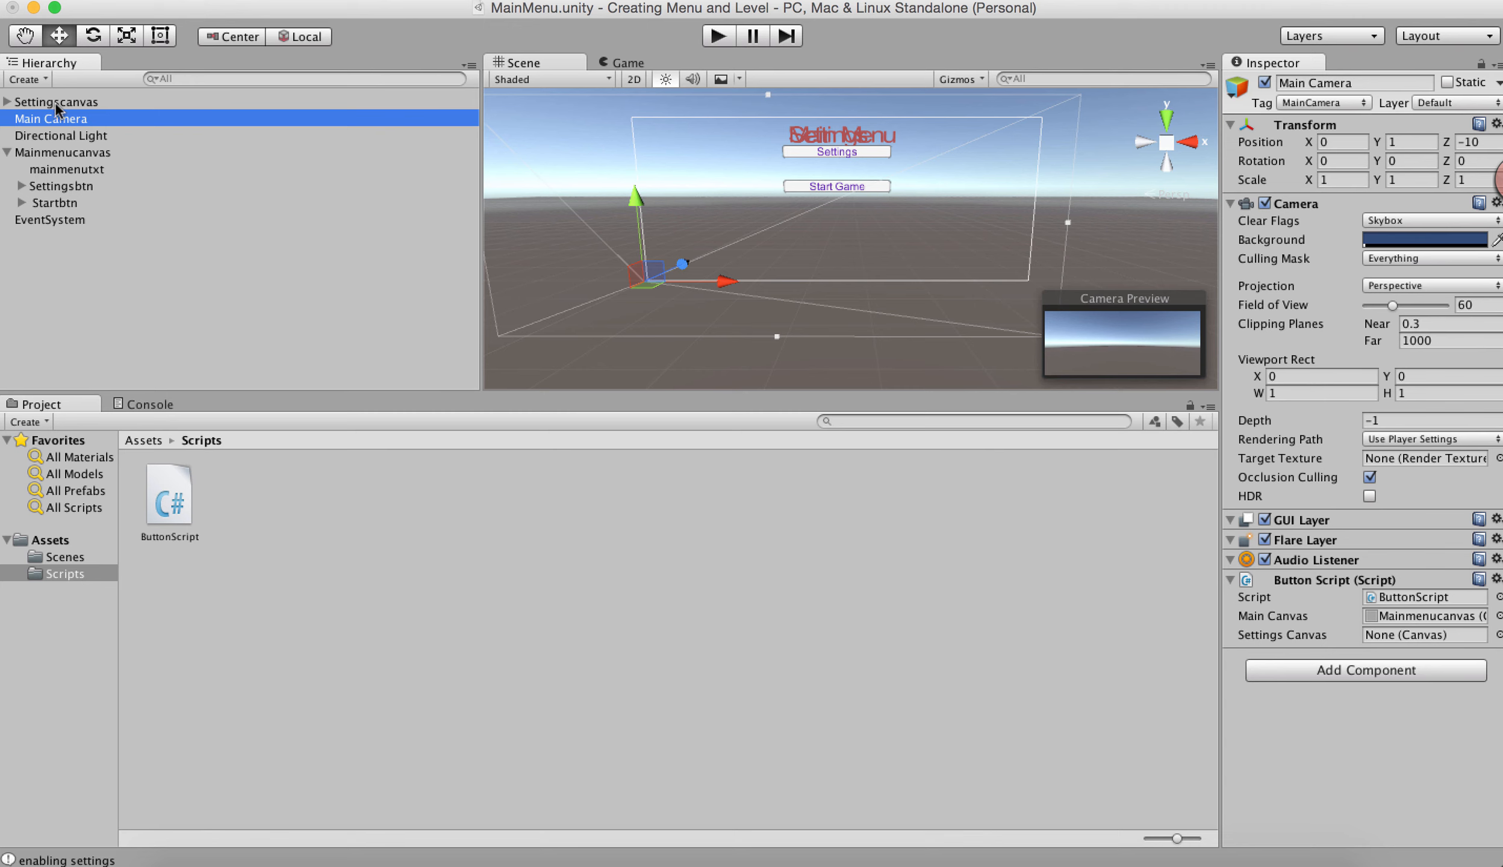
{"action": "left_click_drag", "start_coordinate": [56, 107], "coordinate": [1381, 636]}
Set the On Click event of Settingsbtn under Mainmenucanvas to the Main Camera's ButtonScript function enableSettingsCanvas ()
{"action": "left_click", "coordinate": [78, 187]}
{"action": "scroll", "coordinate": [1456, 398], "scroll_direction": "down", "scroll_amount": 6}
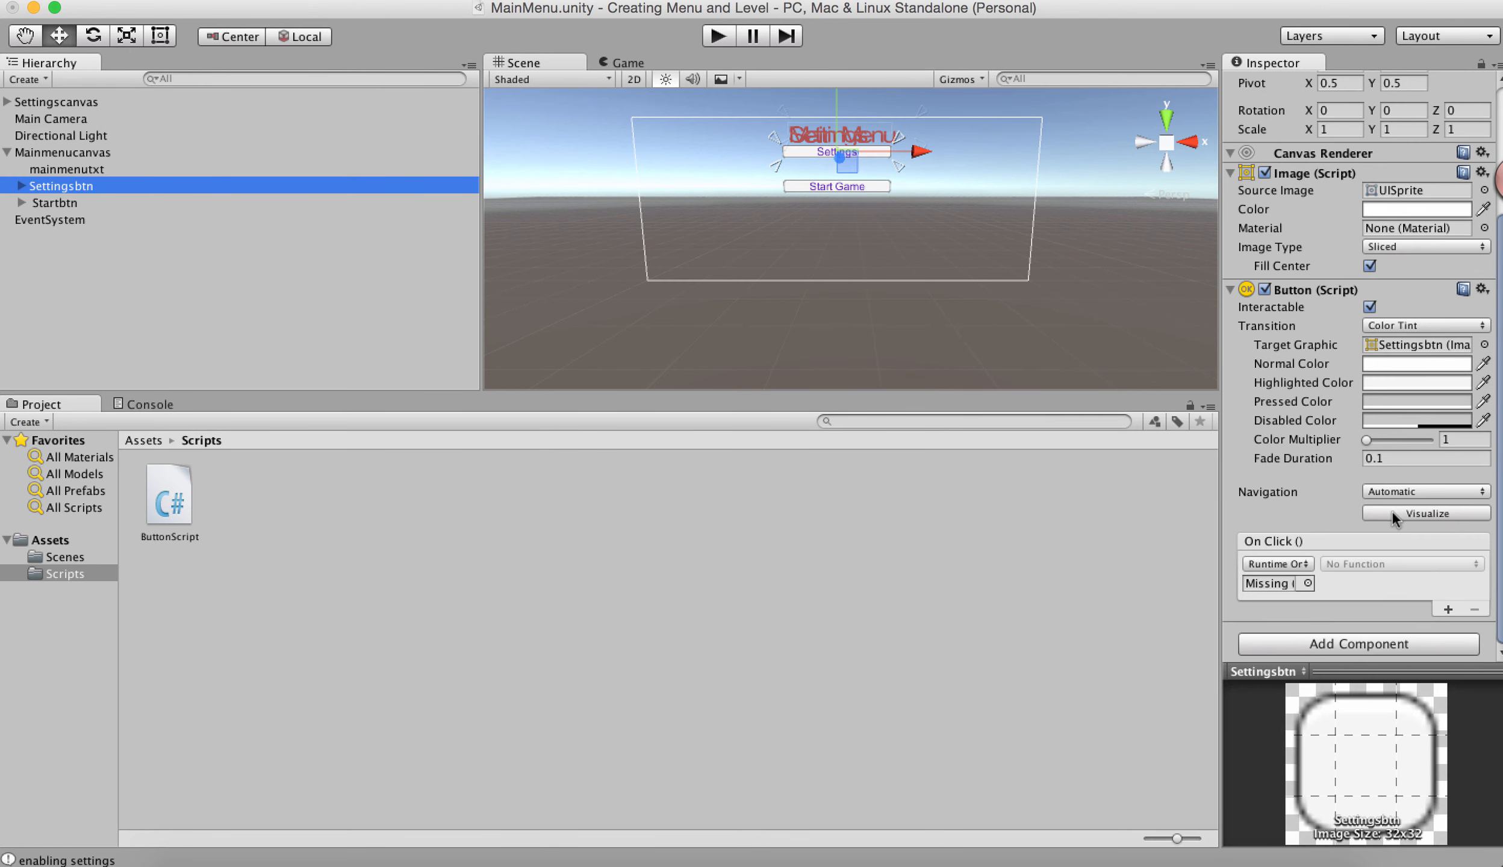
{"action": "left_click_drag", "start_coordinate": [42, 118], "coordinate": [1263, 581]}
{"action": "left_click", "coordinate": [1351, 562]}
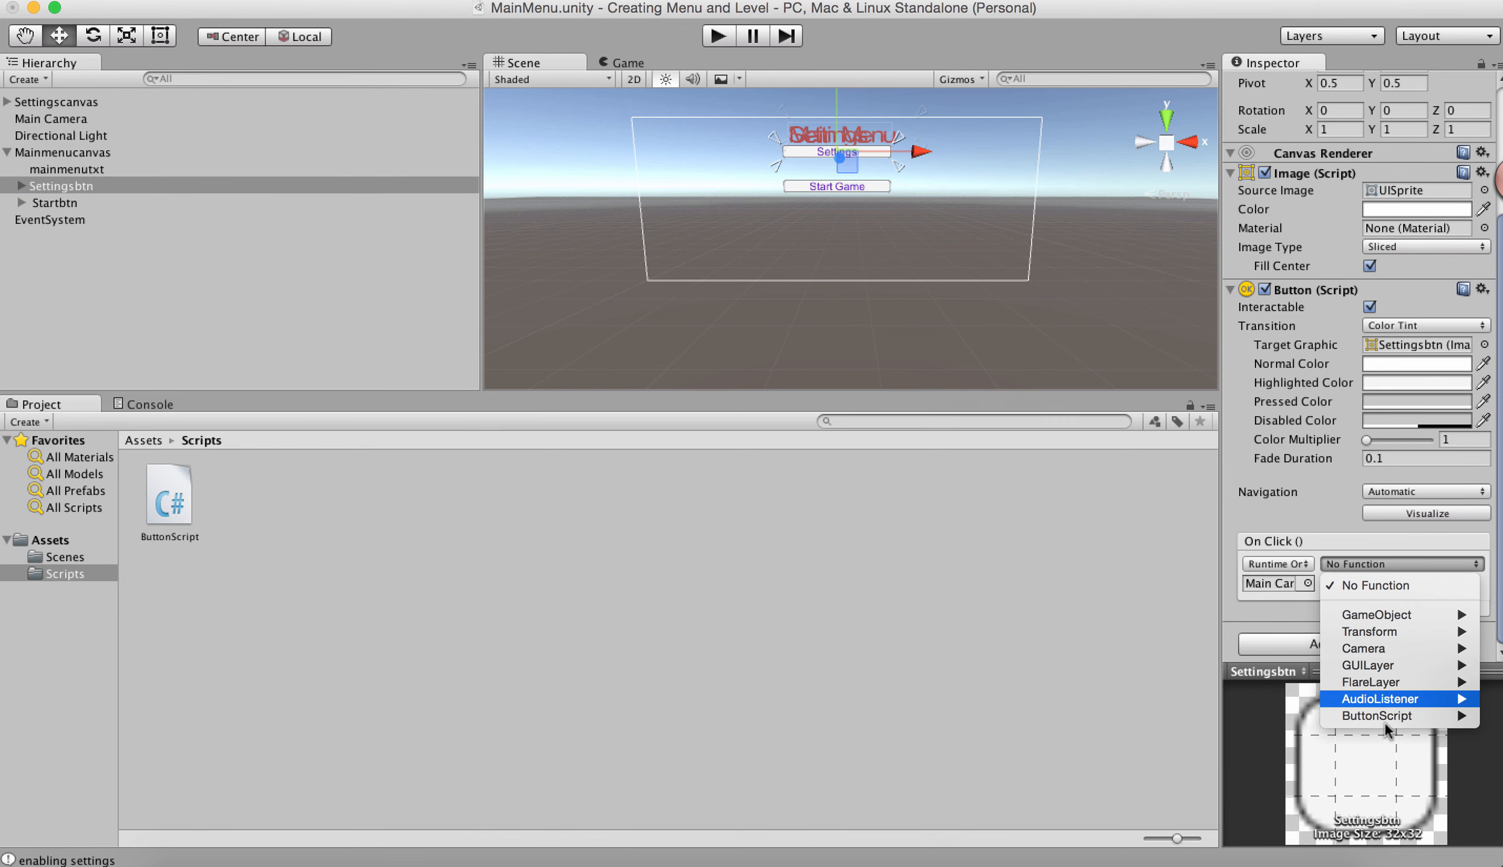
{"action": "mouse_move", "coordinate": [1380, 719]}
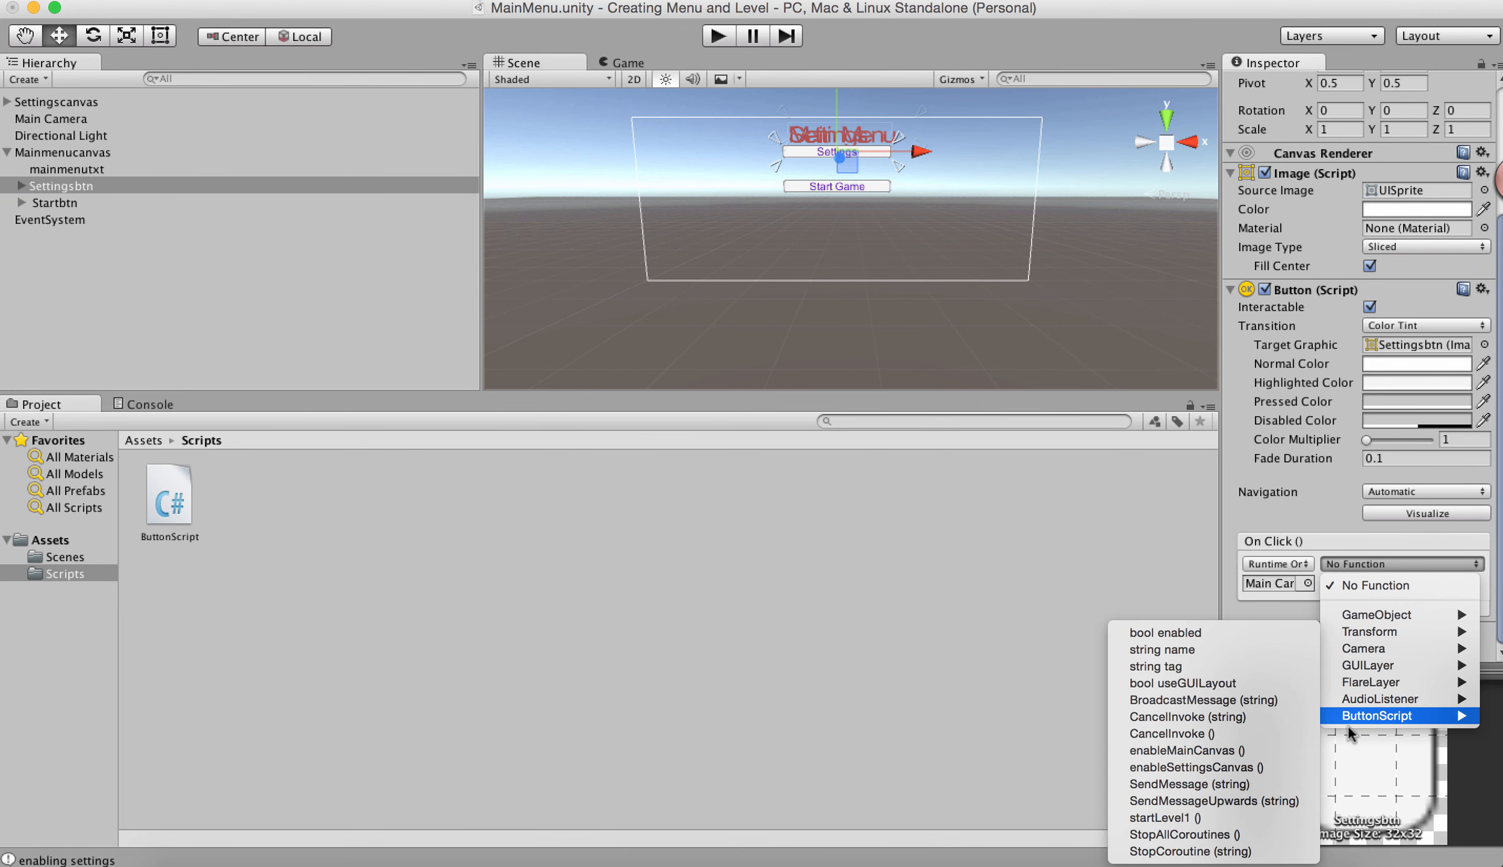
{"action": "left_click", "coordinate": [1232, 769]}
Set the On Click event of Startbtn under Mainmenucanvas to the Main Camera's ButtonScript function startLevel1 ()
{"action": "left_click", "coordinate": [59, 205]}
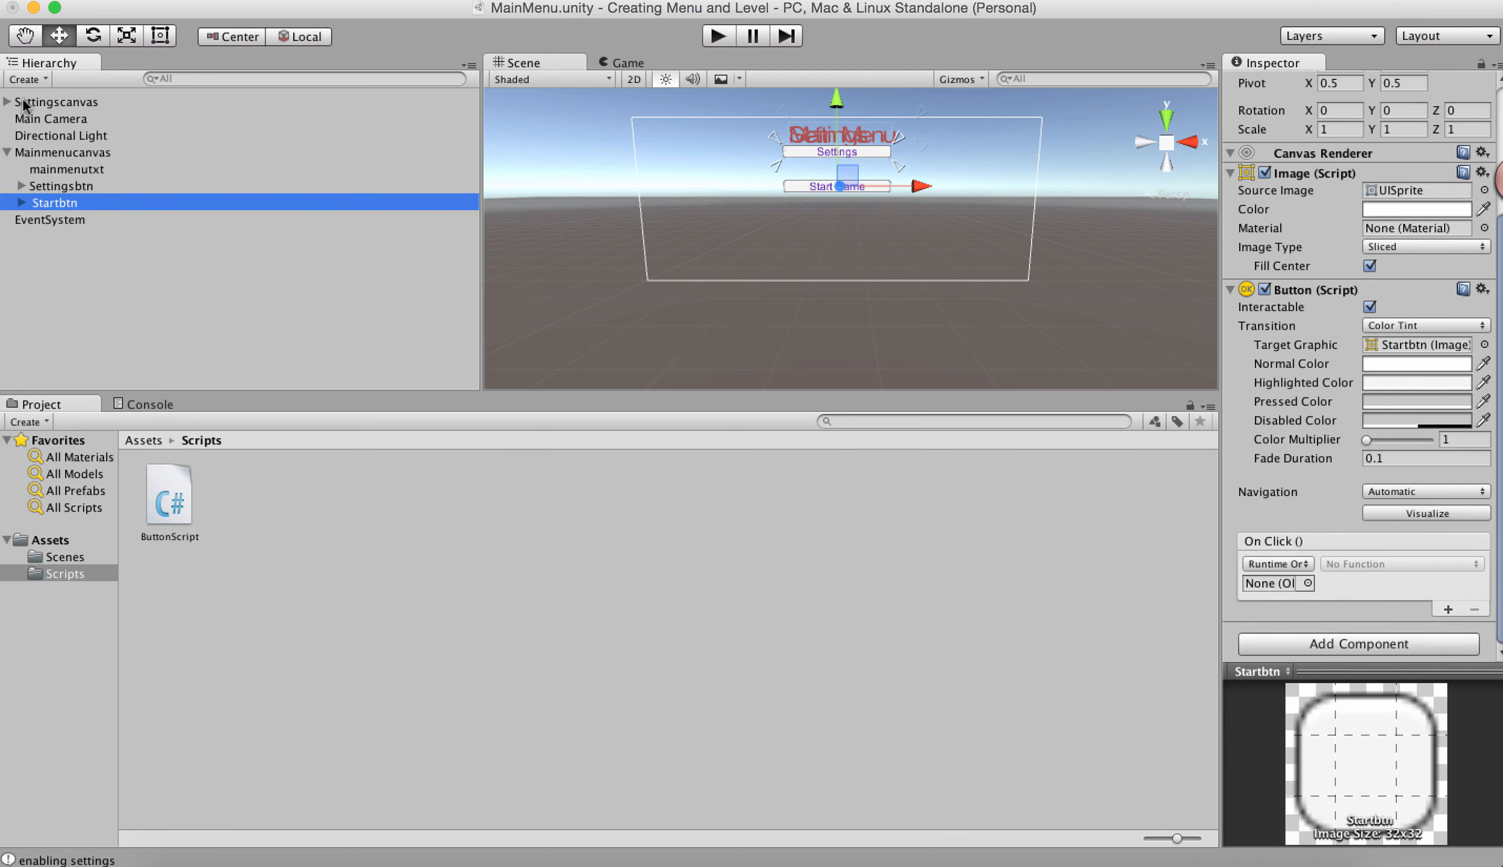
{"action": "left_click_drag", "start_coordinate": [29, 118], "coordinate": [1264, 581]}
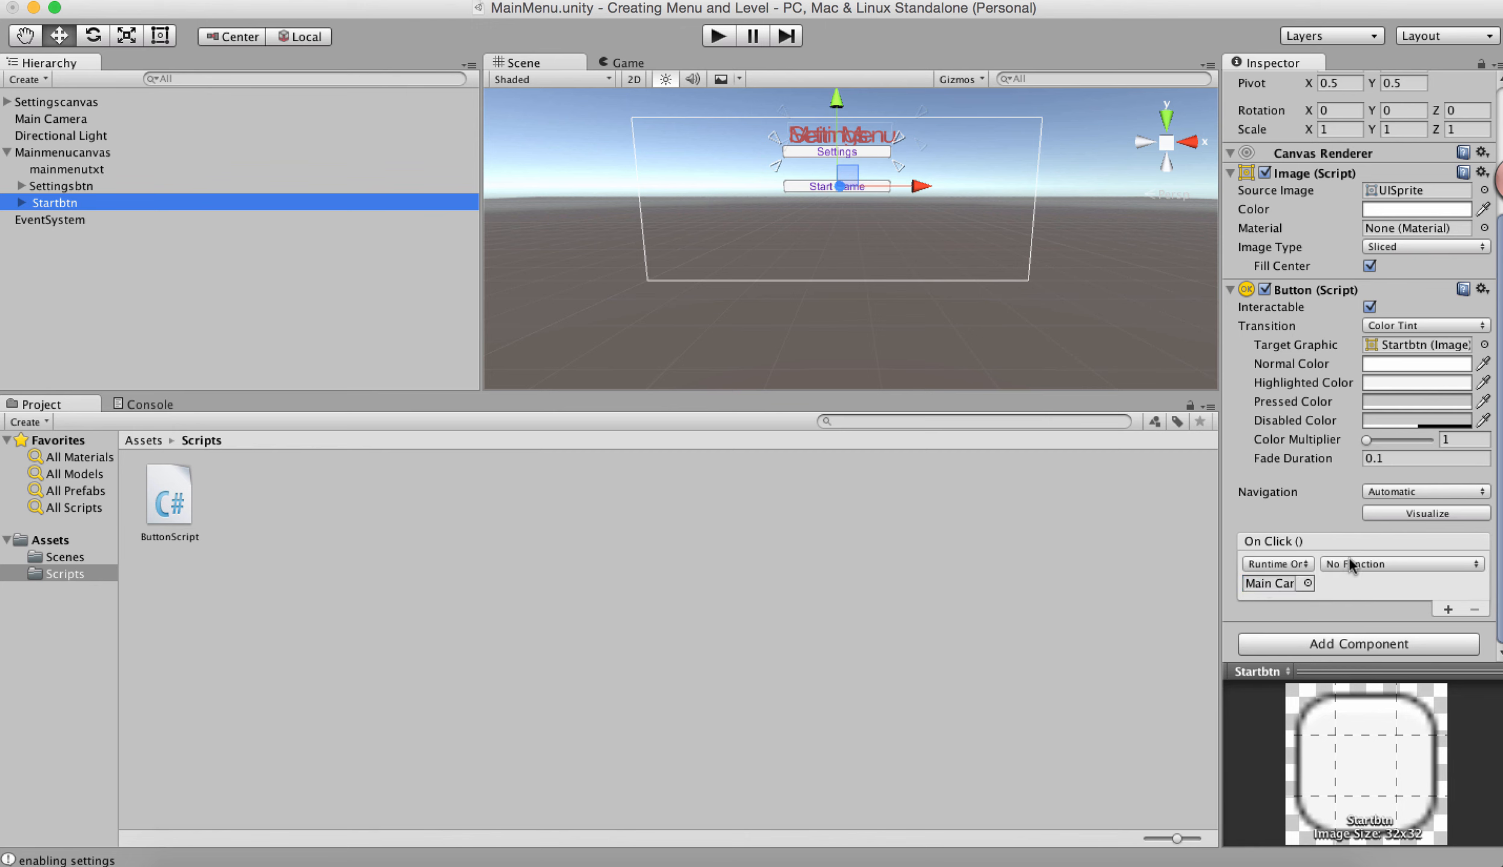
{"action": "left_click", "coordinate": [1350, 562]}
{"action": "mouse_move", "coordinate": [1351, 720]}
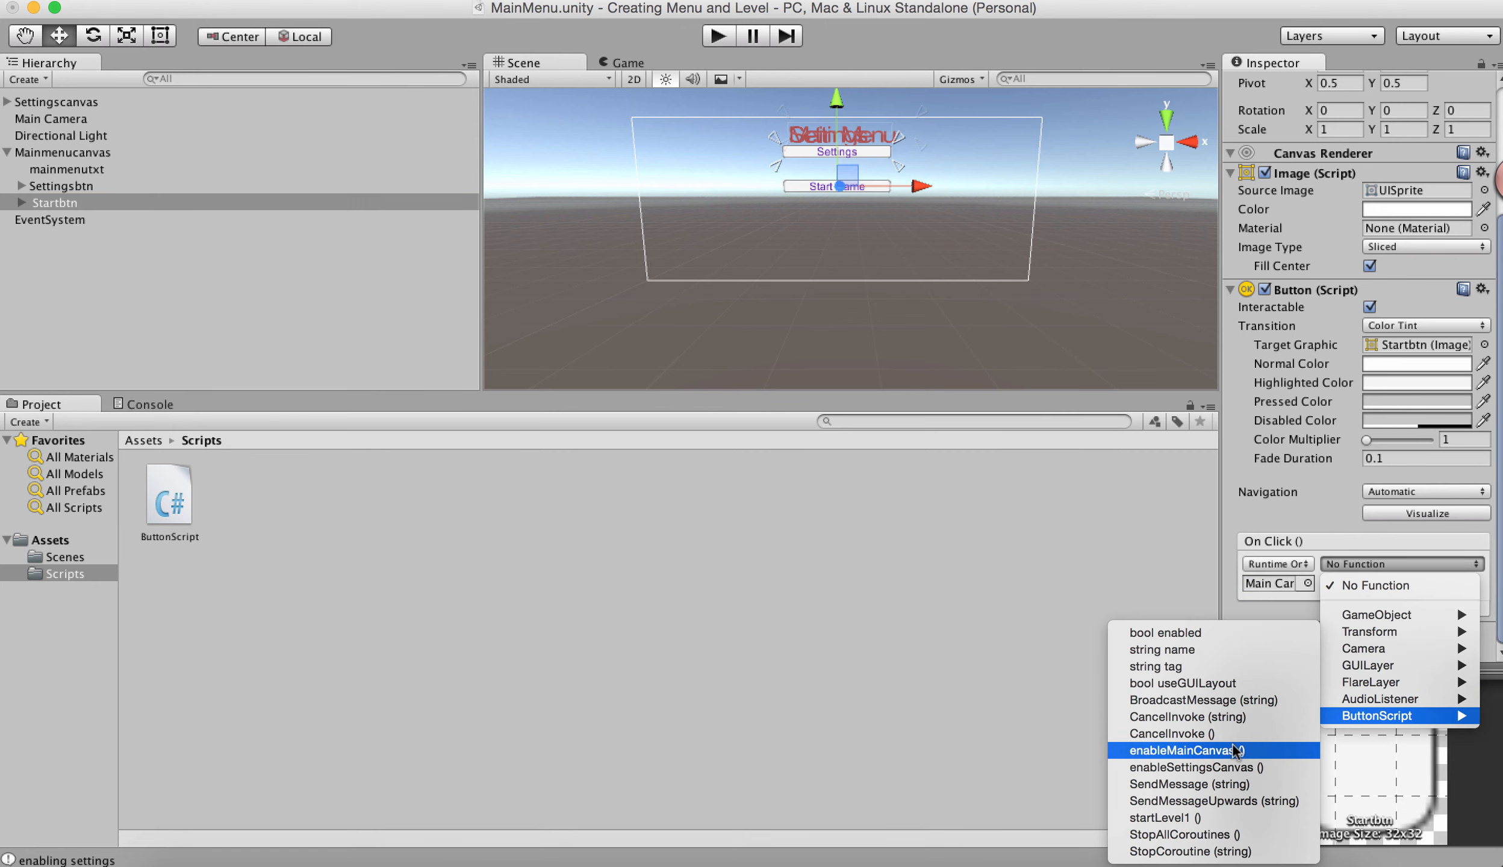
{"action": "left_click", "coordinate": [1211, 817]}
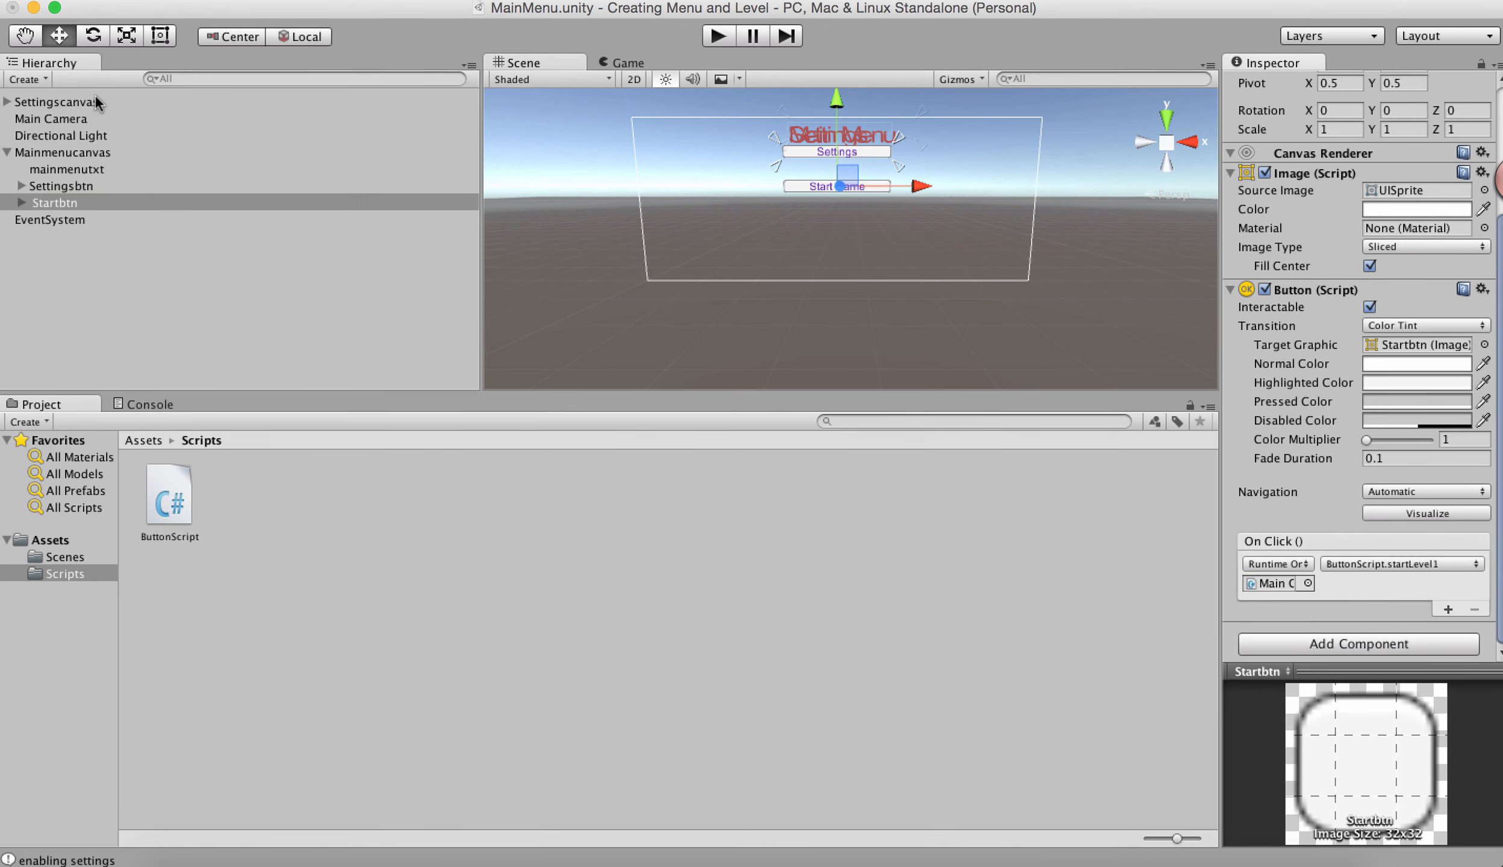
Set the On Click event of exitbtn under Settingscanvas to the Main Camera's ButtonScript function enableMainCanvas ()
{"action": "left_click", "coordinate": [8, 103]}
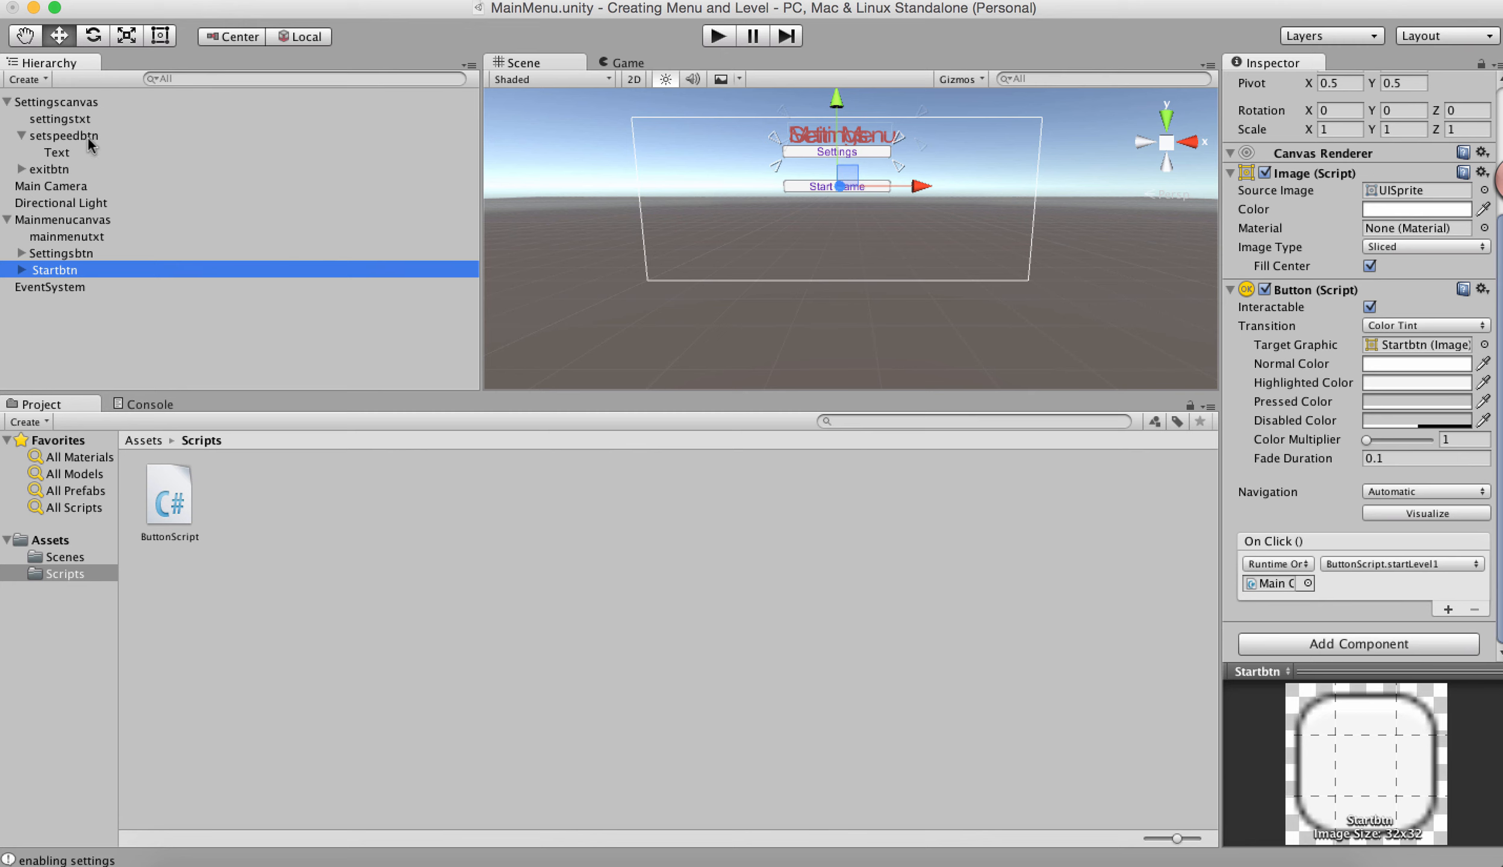
{"action": "left_click", "coordinate": [60, 169]}
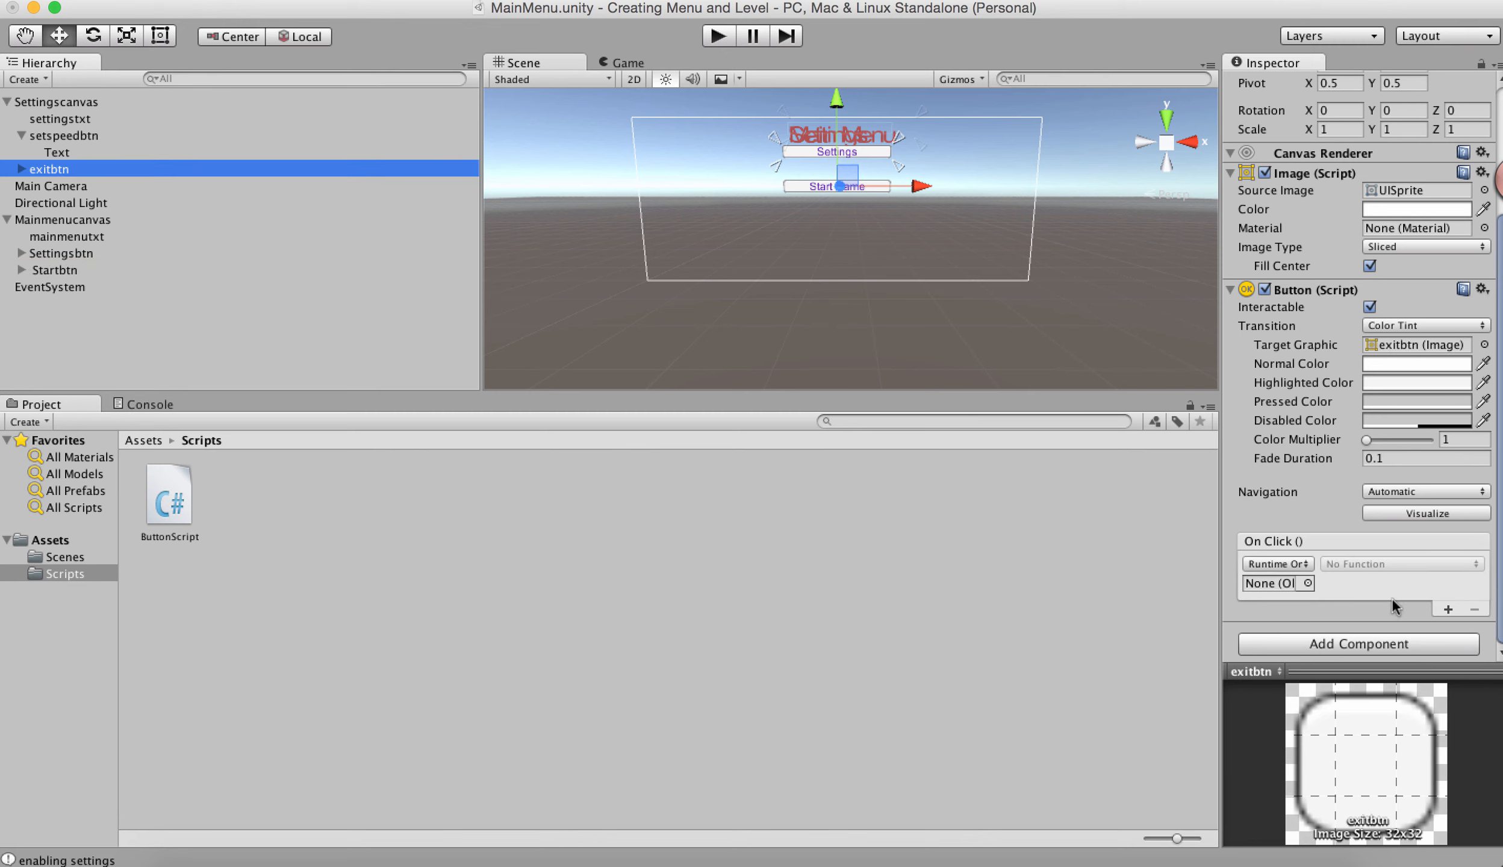
{"action": "left_click_drag", "start_coordinate": [51, 188], "coordinate": [1277, 586]}
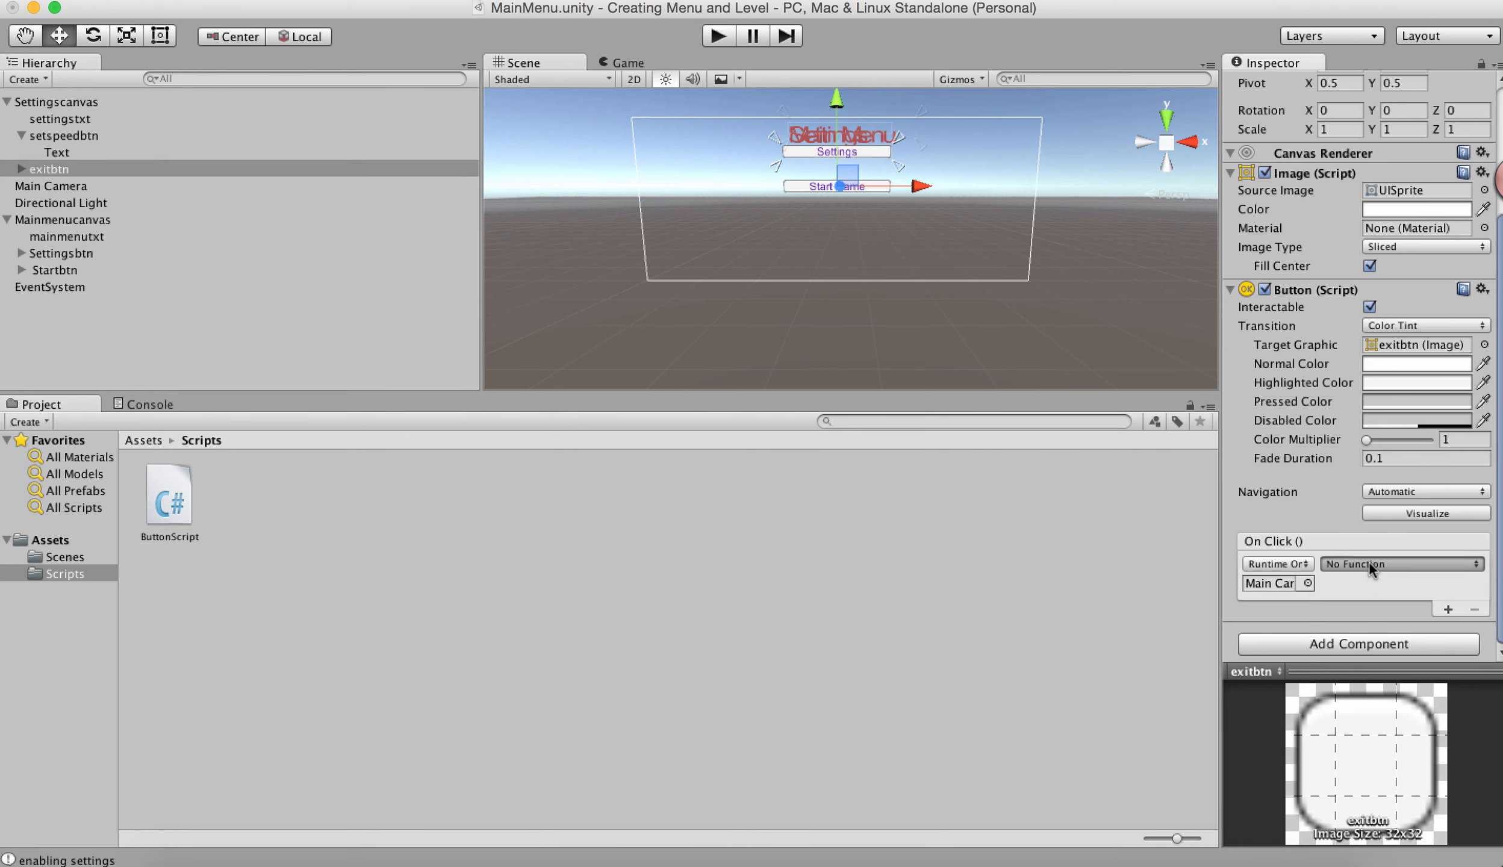
{"action": "left_click", "coordinate": [1369, 562]}
{"action": "mouse_move", "coordinate": [1412, 720]}
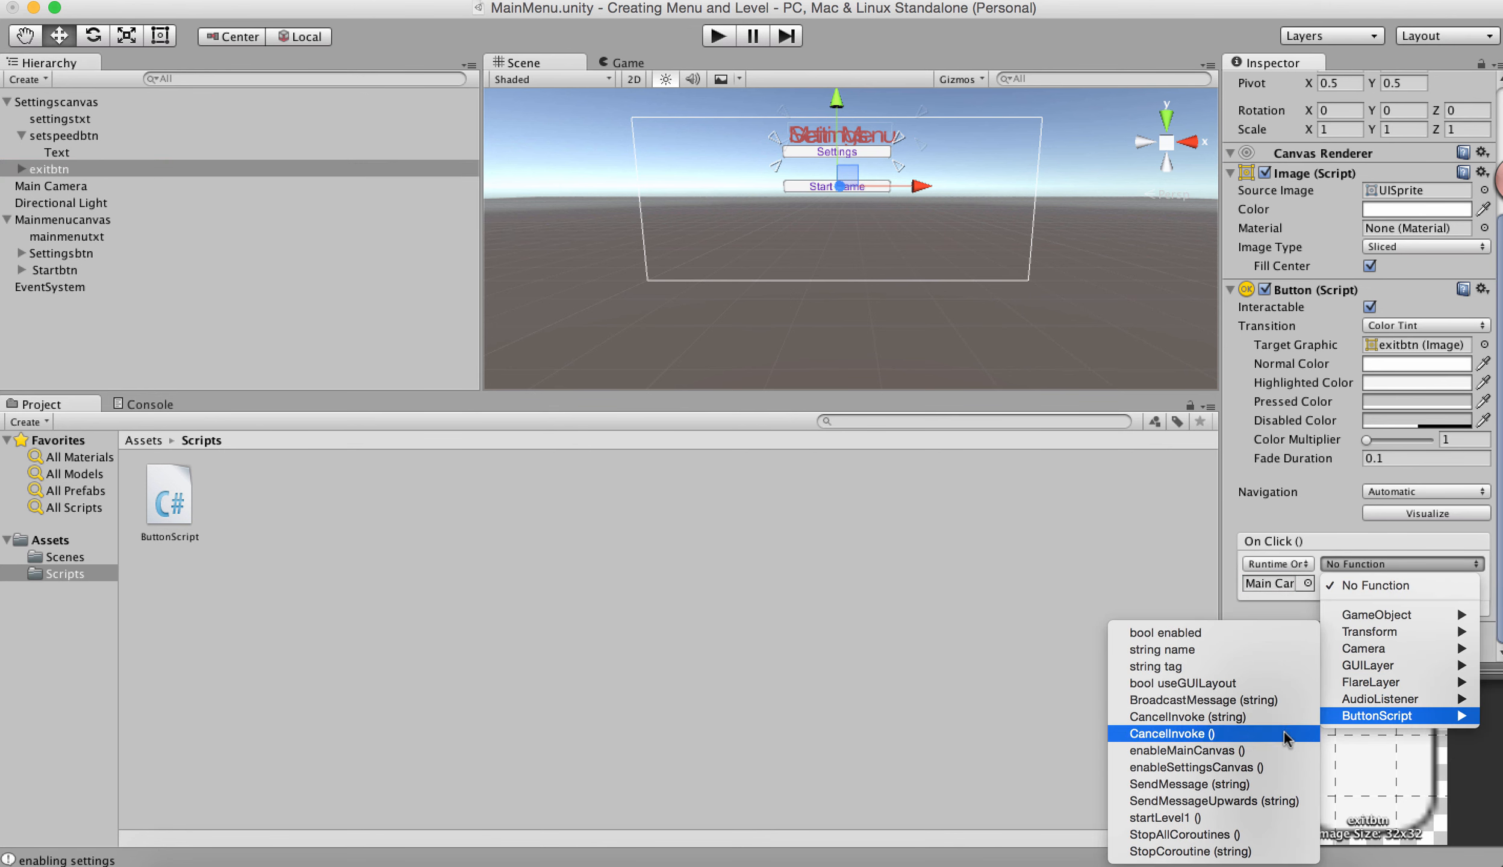
{"action": "left_click", "coordinate": [1248, 756]}
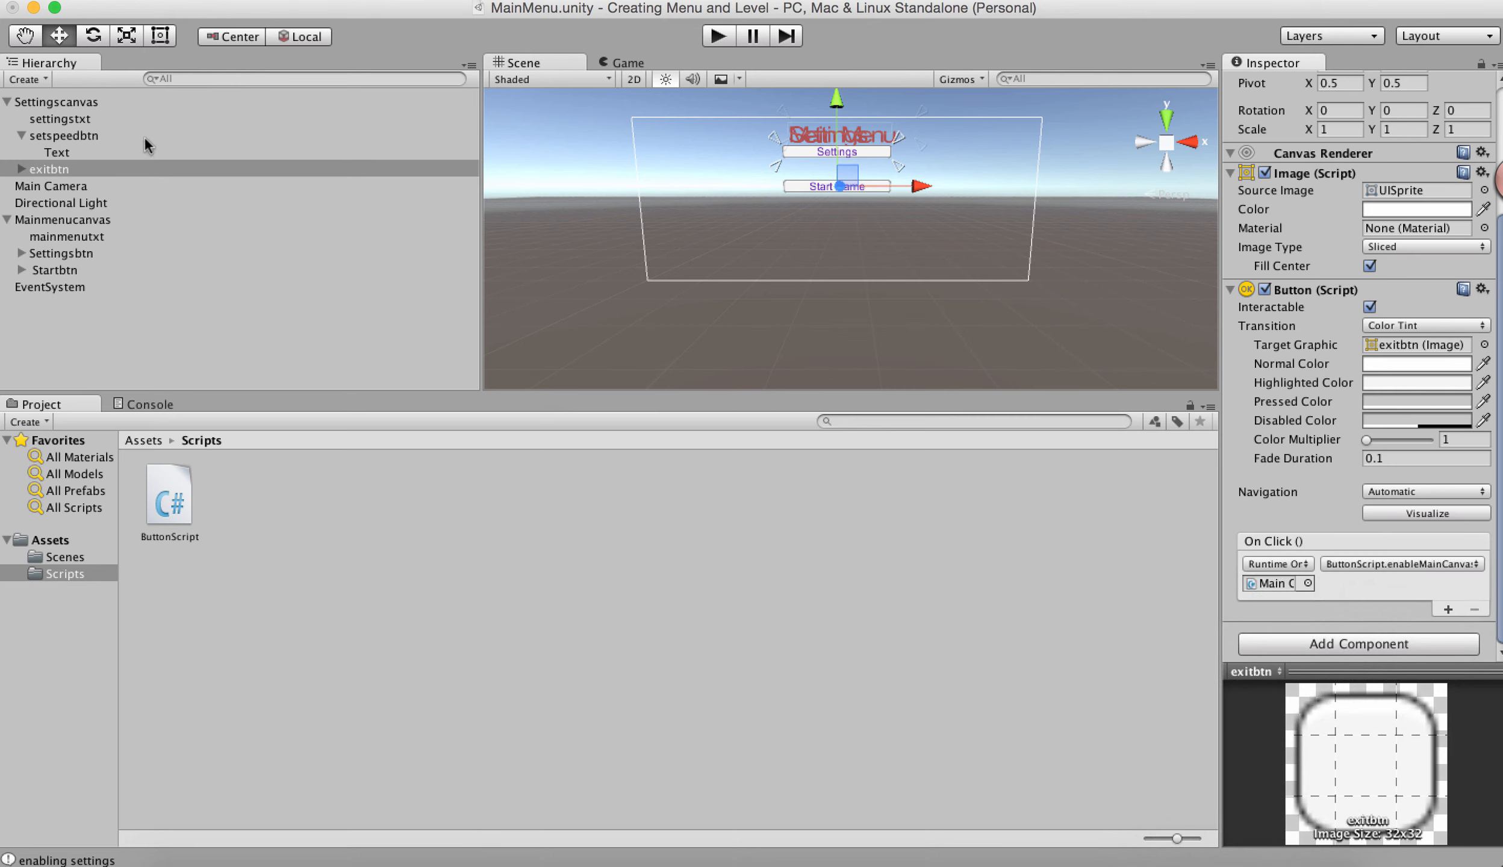
{"action": "left_click", "coordinate": [684, 249]}
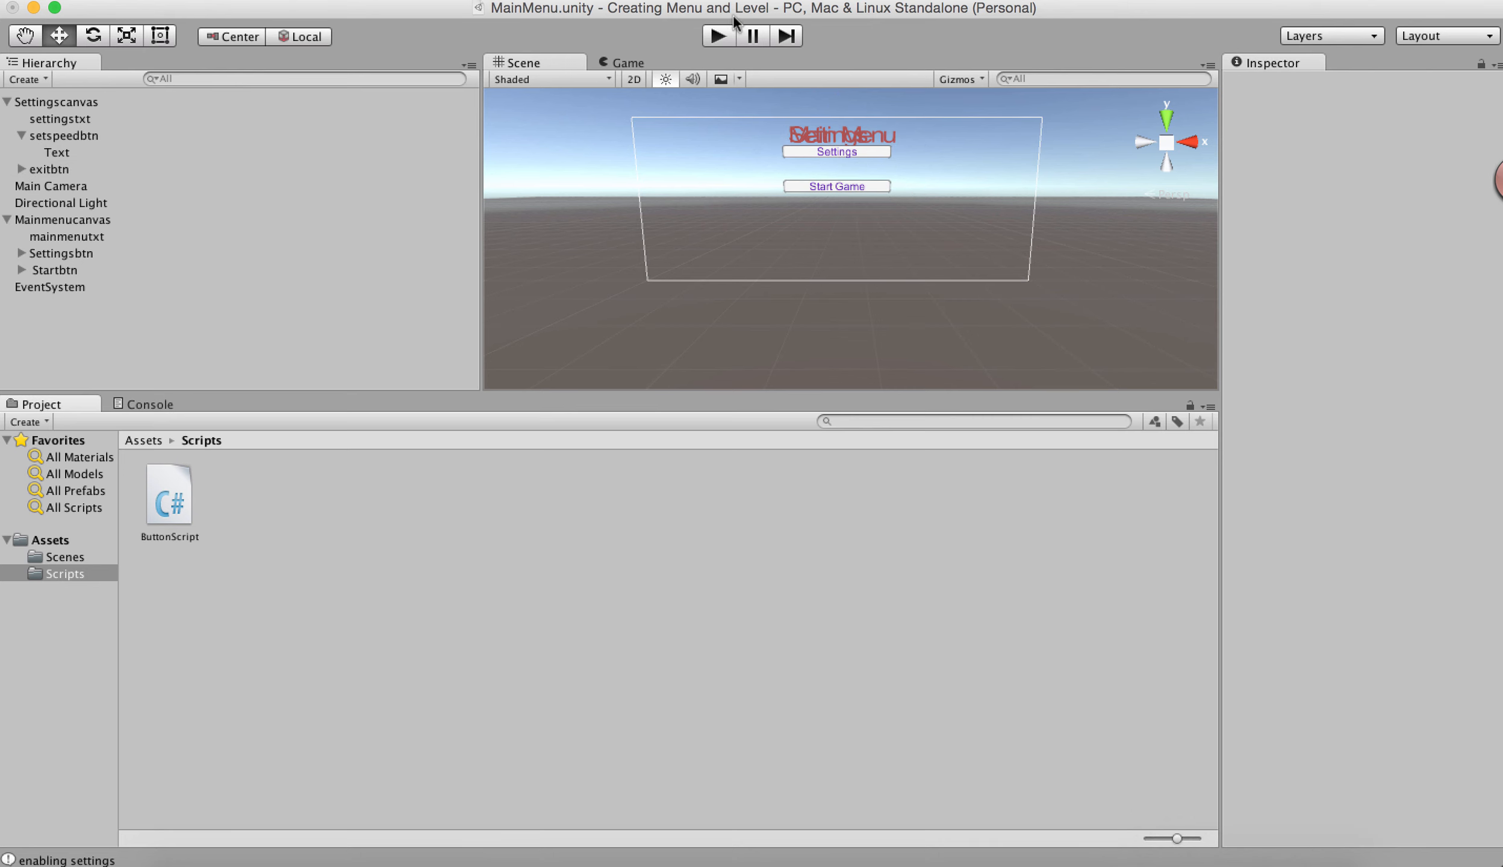
Play-test the menu by opening Settings, exiting to the main menu and starting the game, and stop play mode when done
{"action": "left_click", "coordinate": [718, 35]}
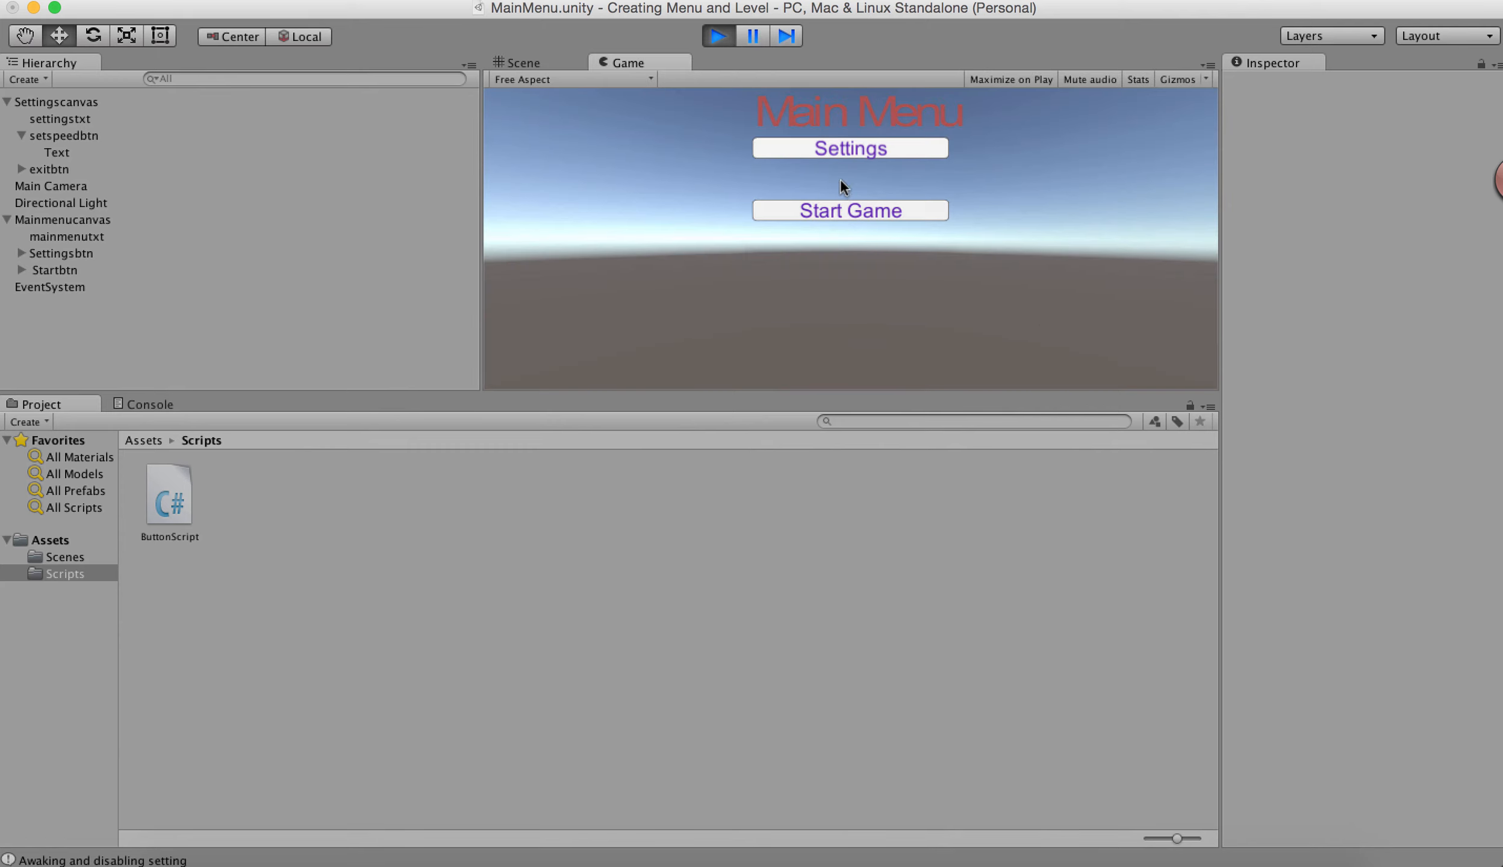
{"action": "left_click", "coordinate": [840, 152]}
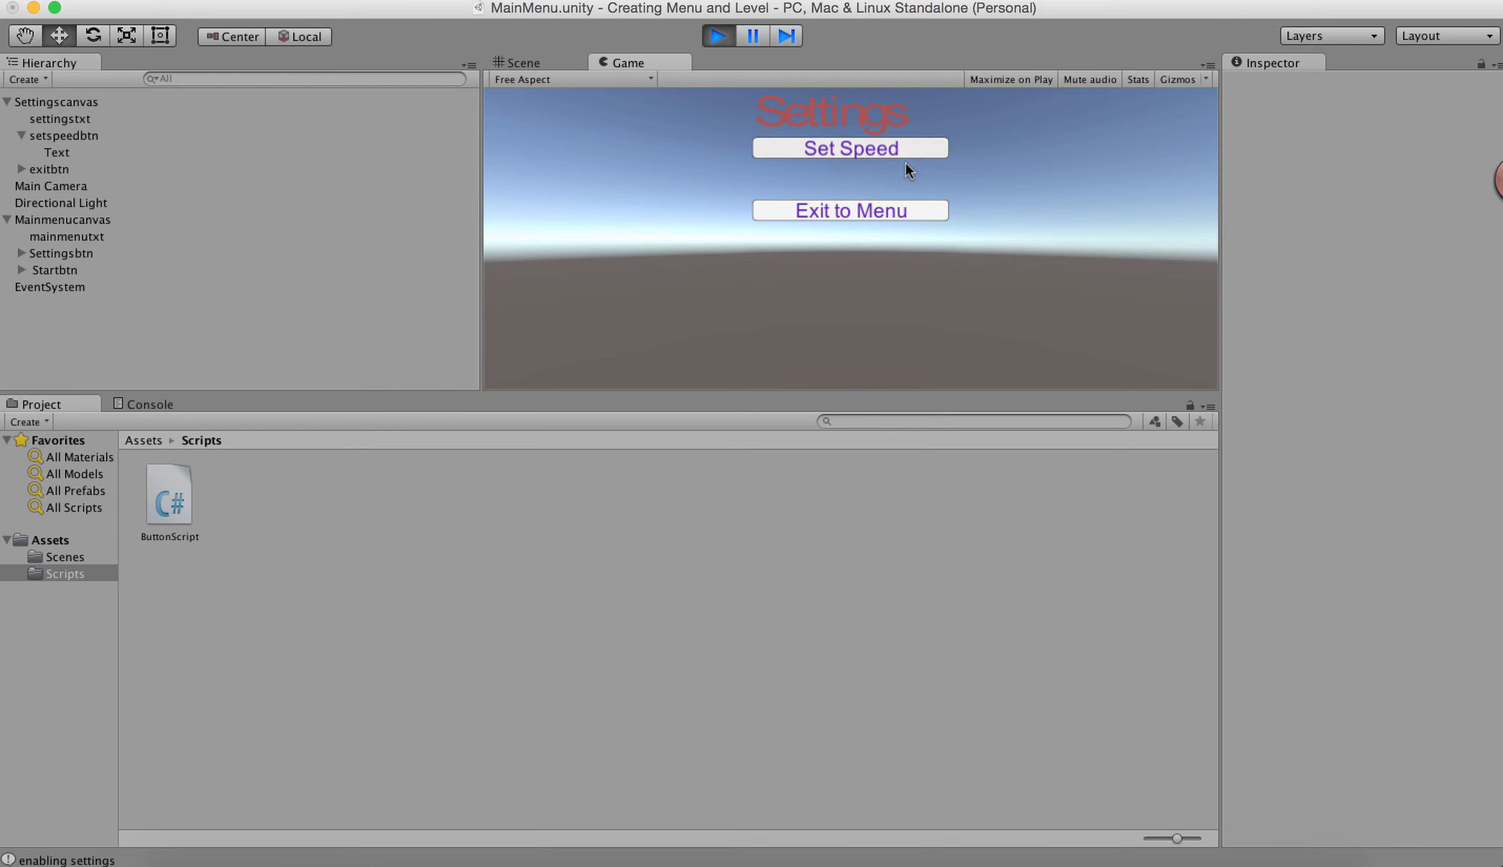
{"action": "left_click", "coordinate": [860, 210]}
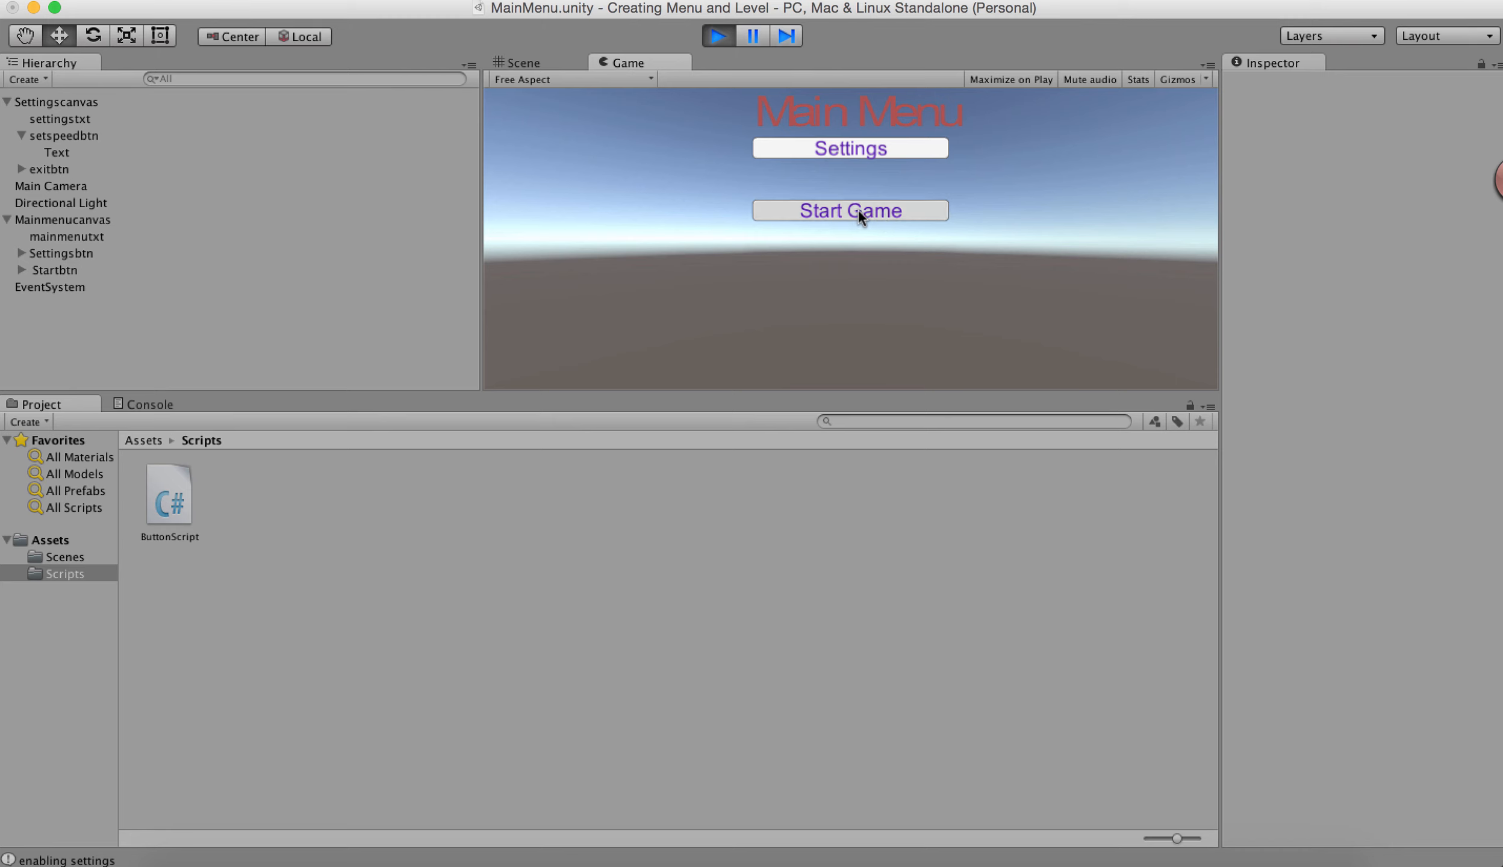
{"action": "left_click", "coordinate": [858, 210]}
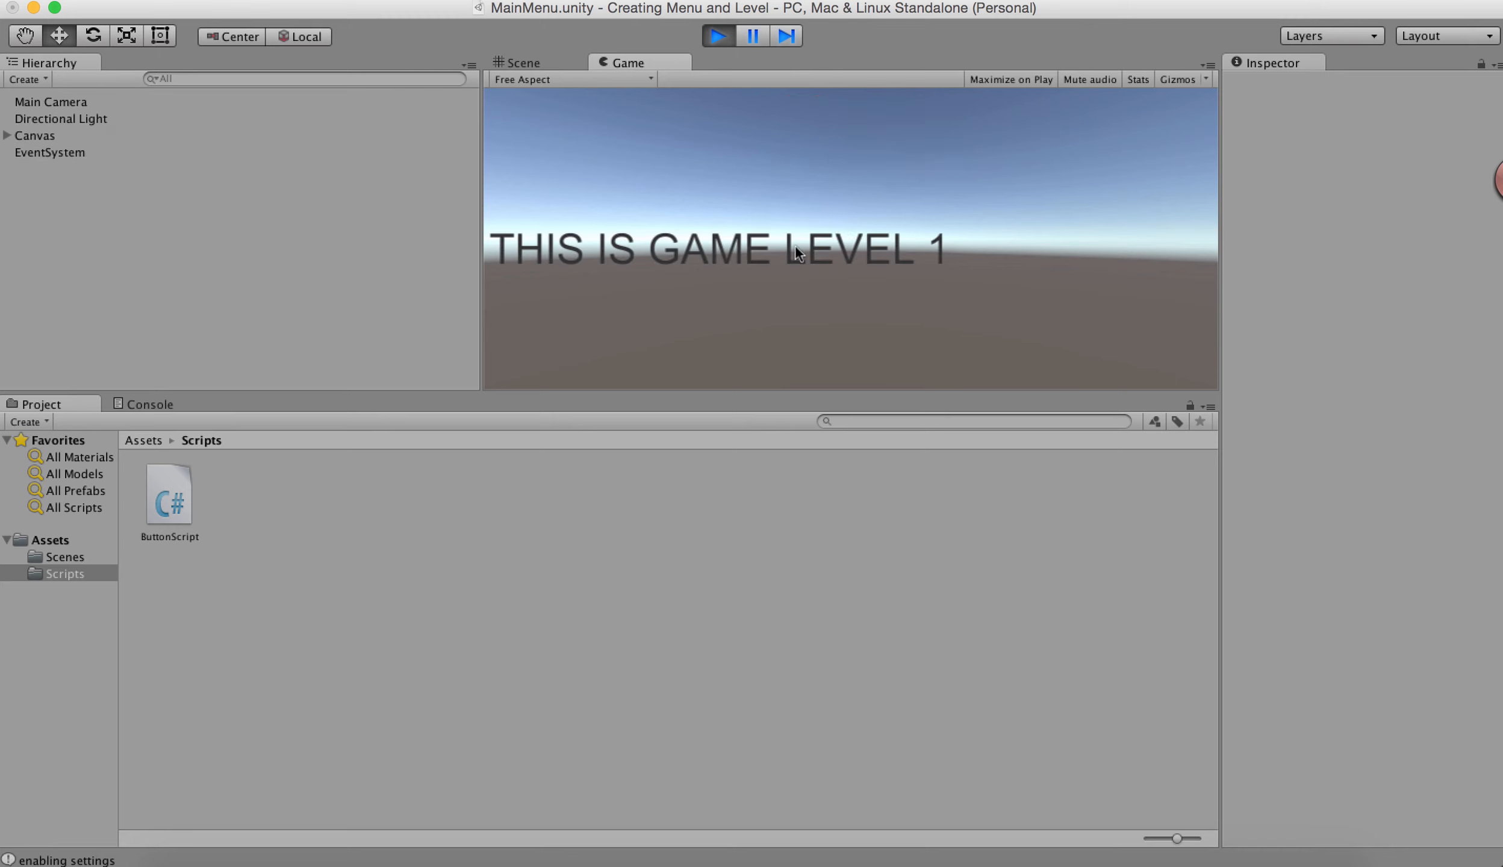
{"action": "left_click", "coordinate": [719, 37]}
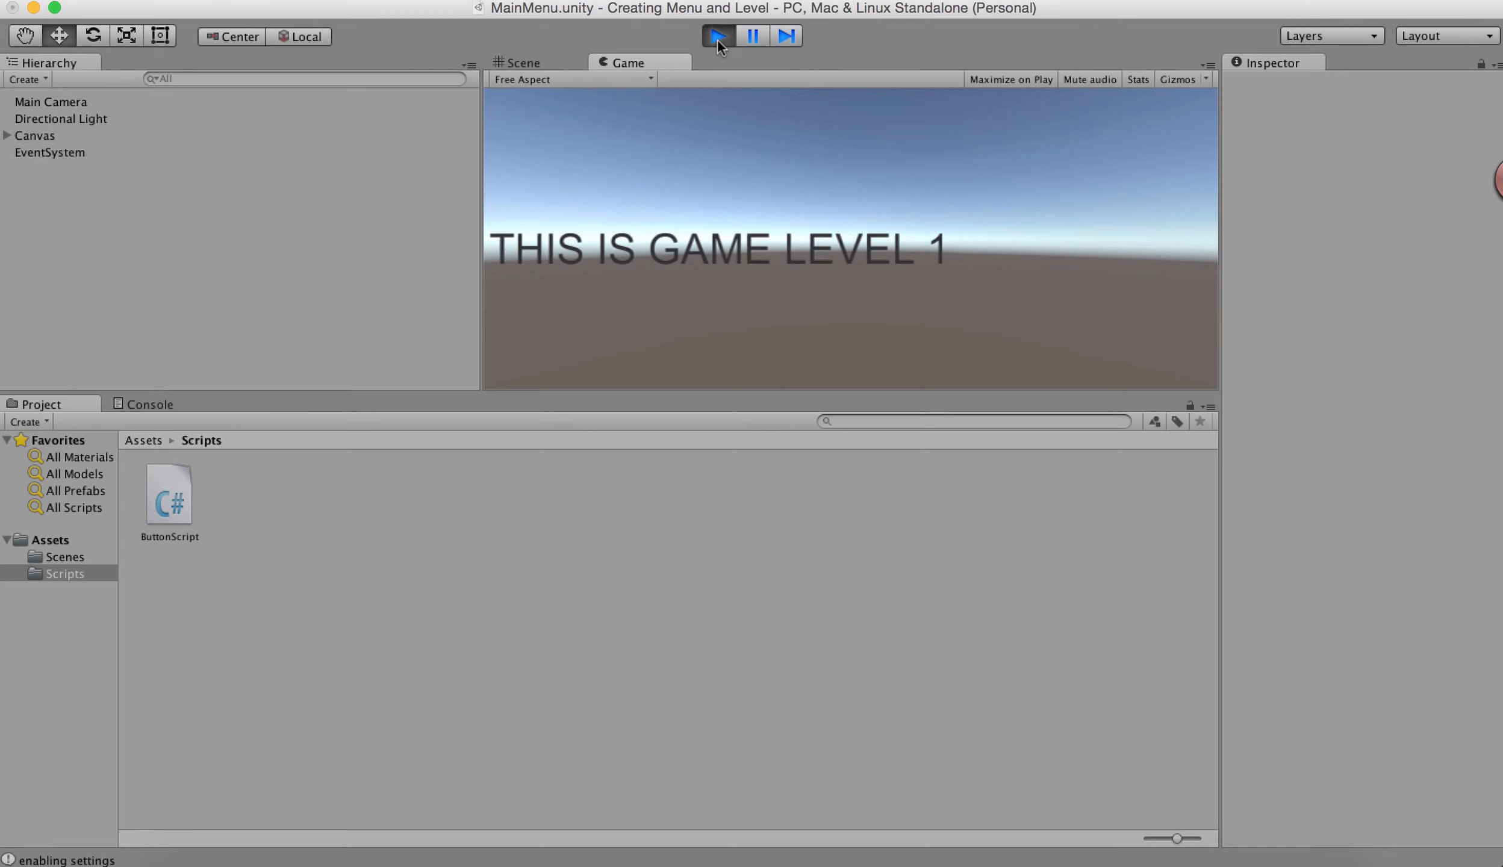